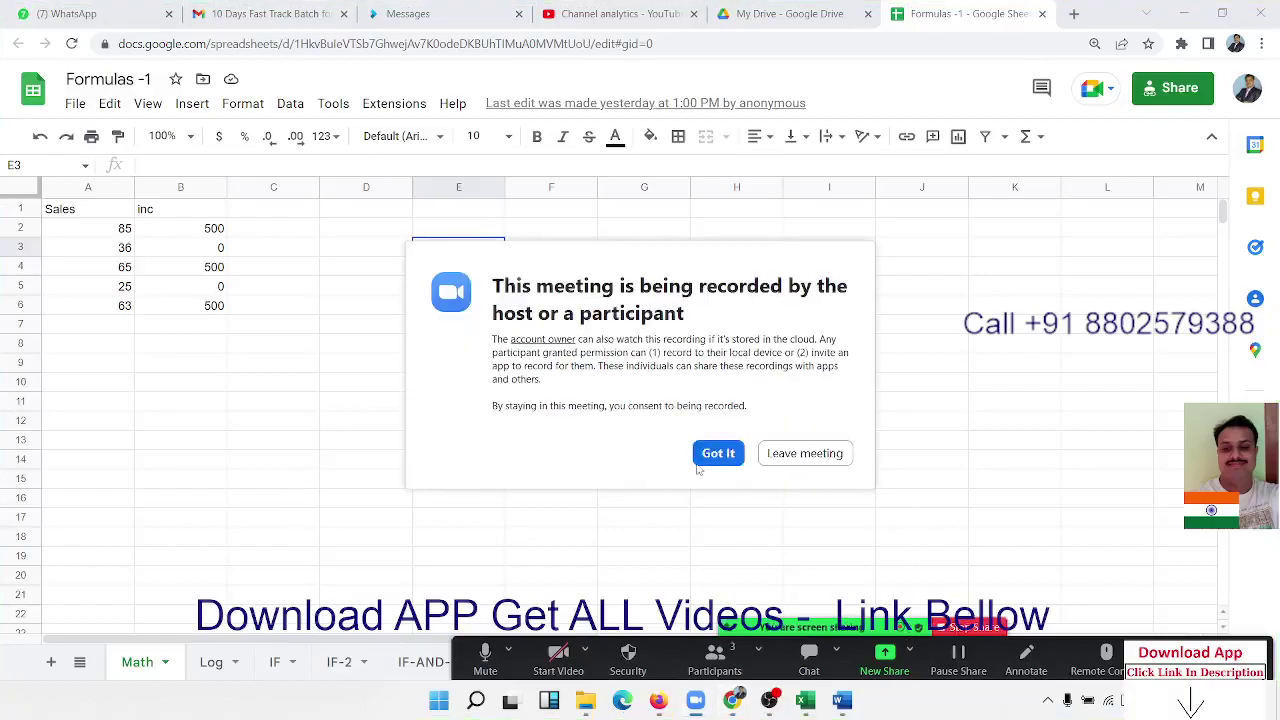
Dismiss the recording notice and clear the old Sales data from A1:C8
click(705, 466)
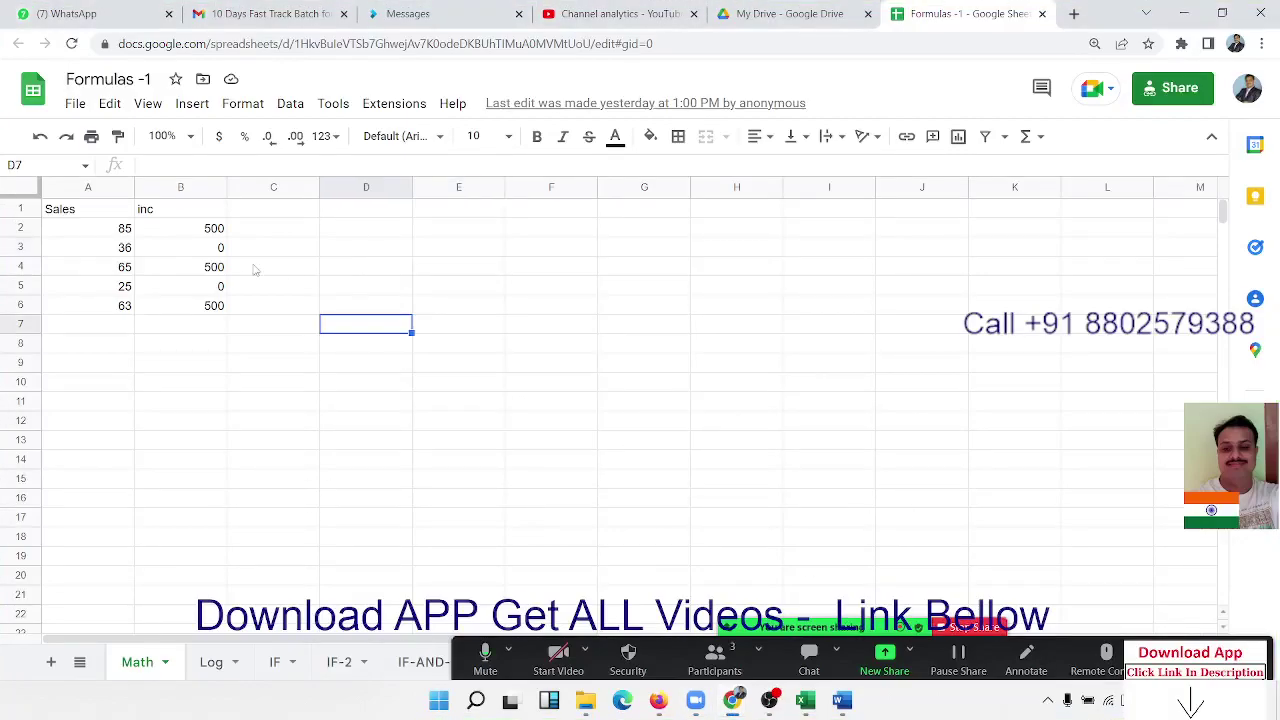
drag(105, 212, 281, 342)
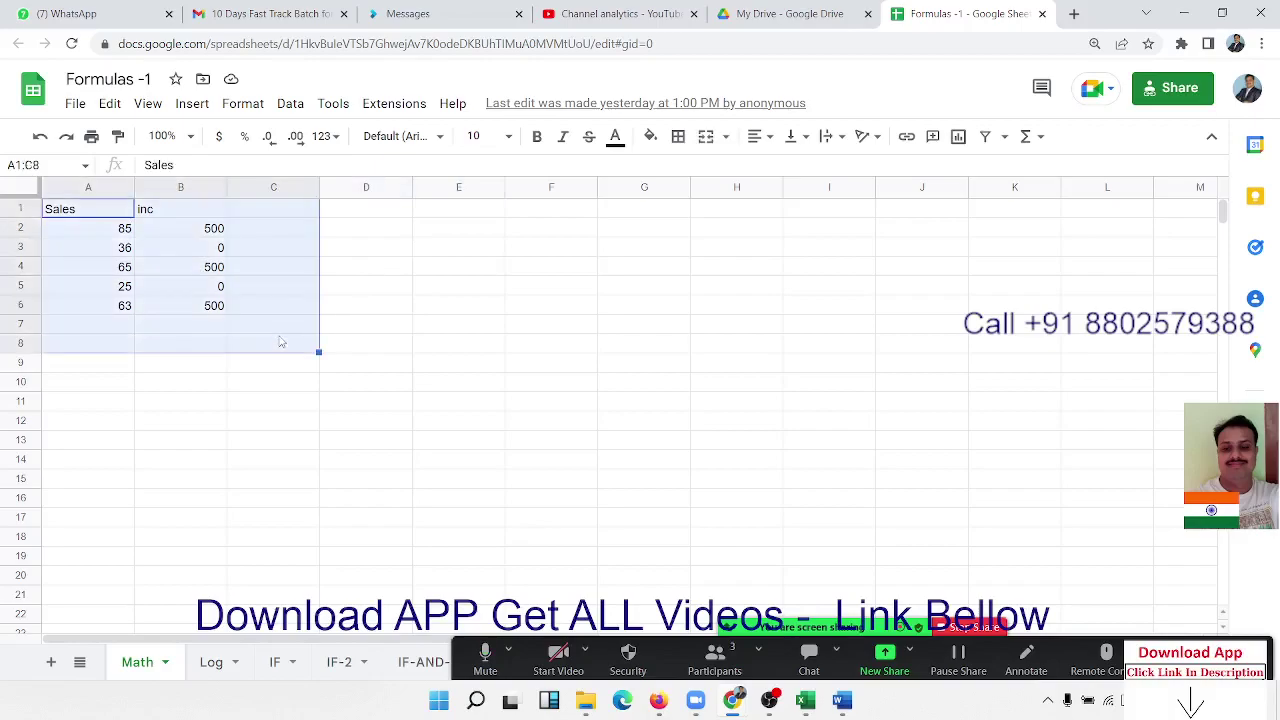
key(Delete)
click(214, 248)
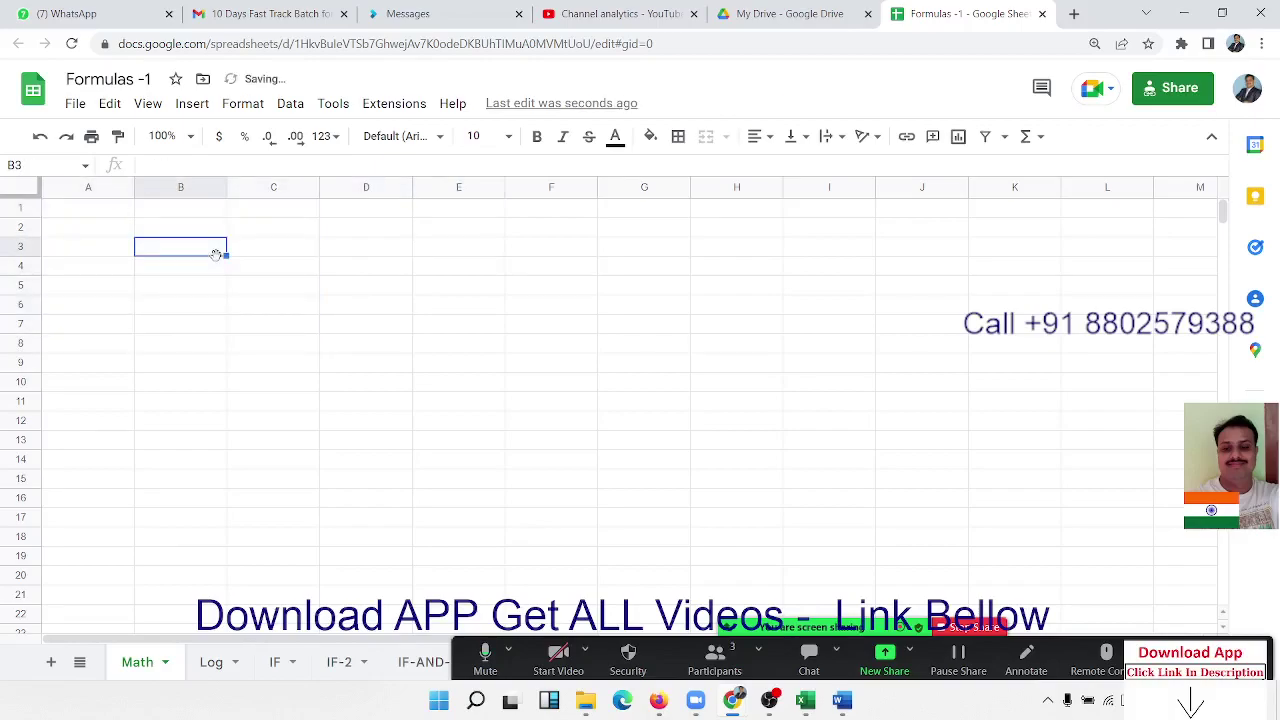
Enter 123.365.236 in B2 and =LEFT(B2,3) in C2 to return 123
click(196, 233)
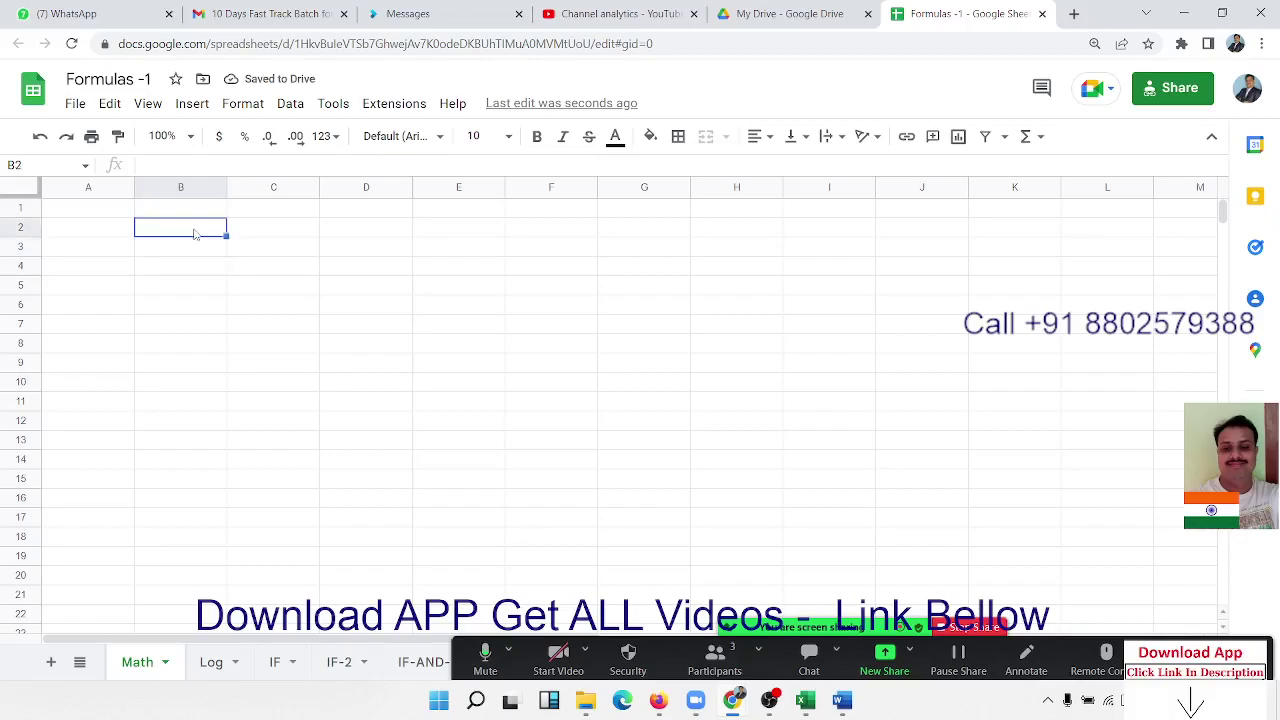
text(123.)
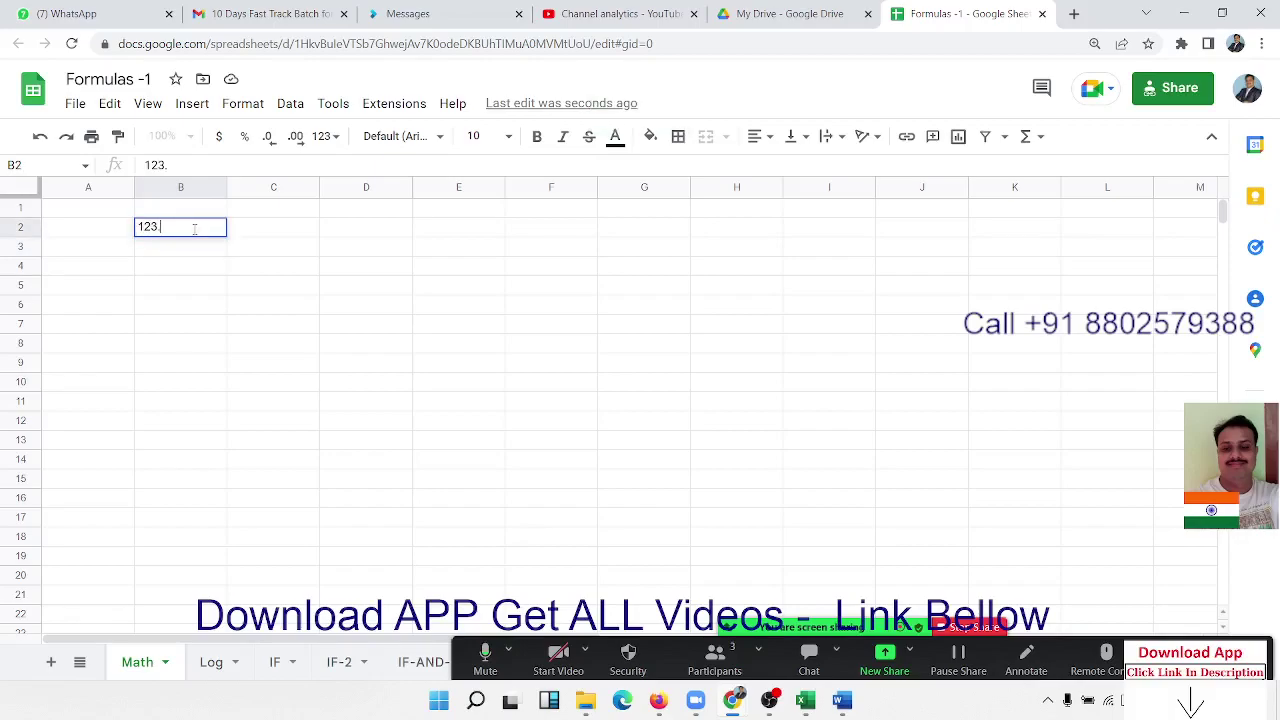
text(365.236)
key(Tab)
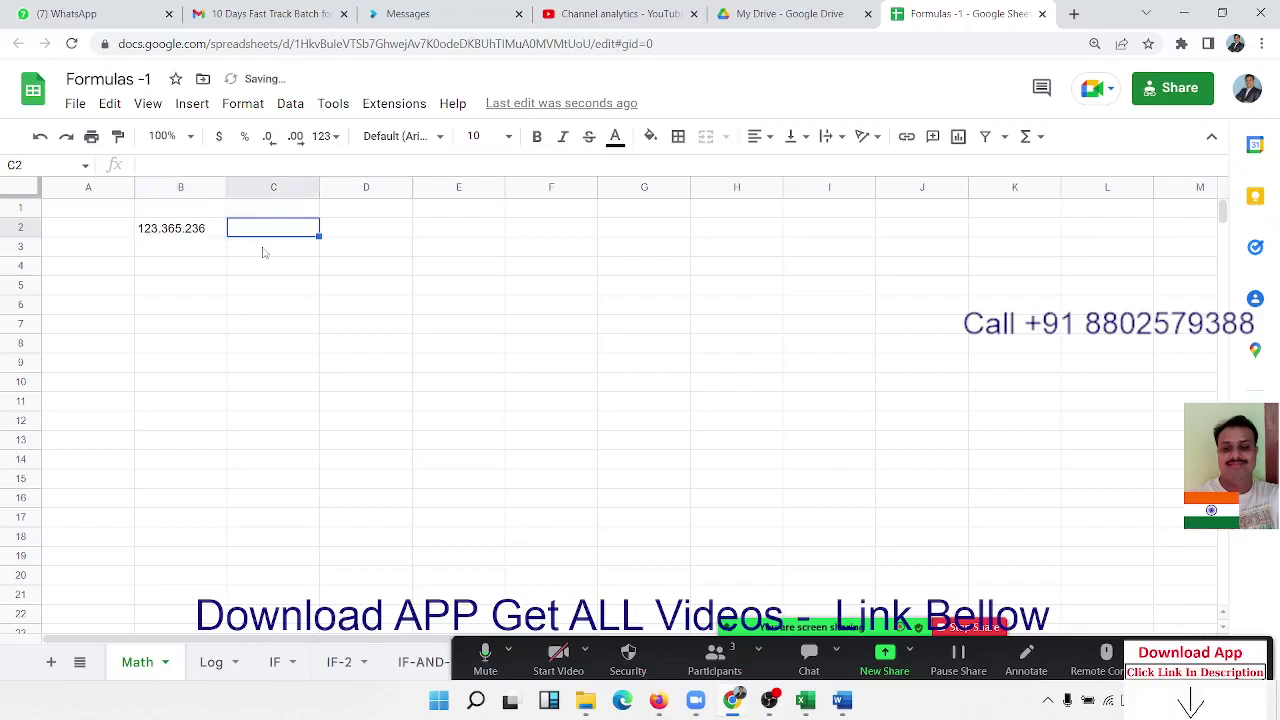
text(=l)
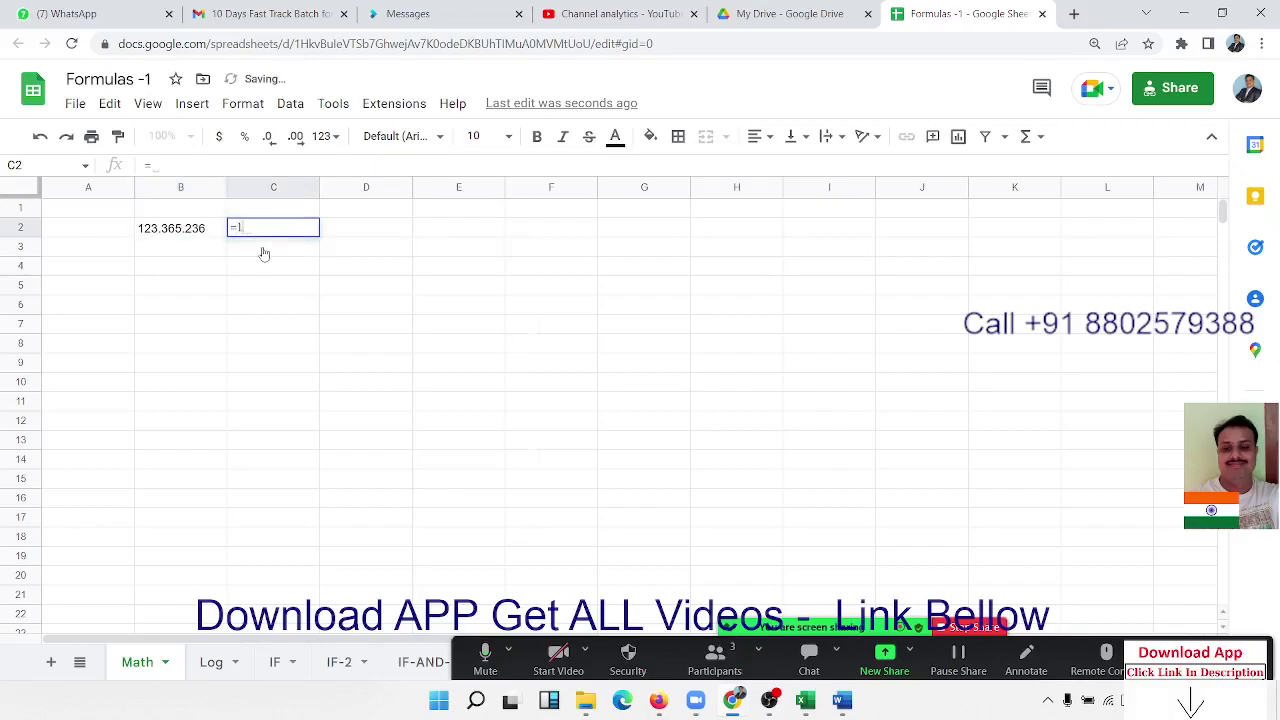
text(e)
key(Down)
key(Tab)
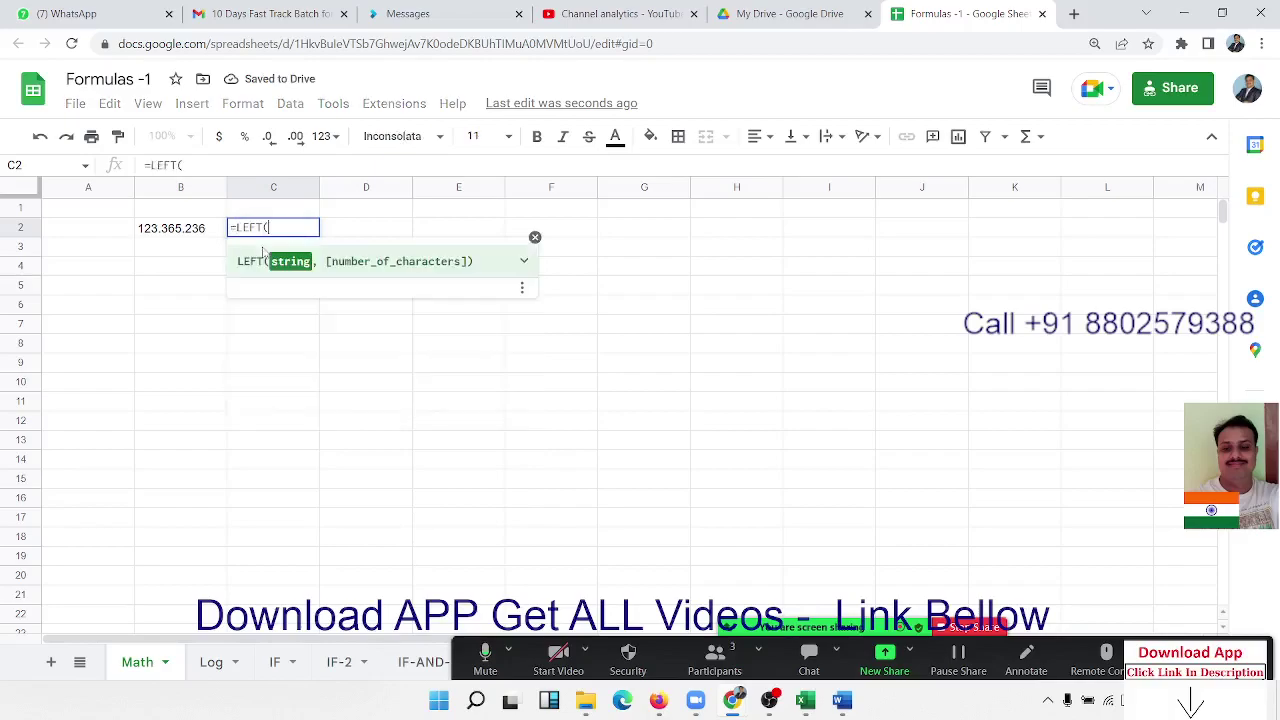
text(B2,)
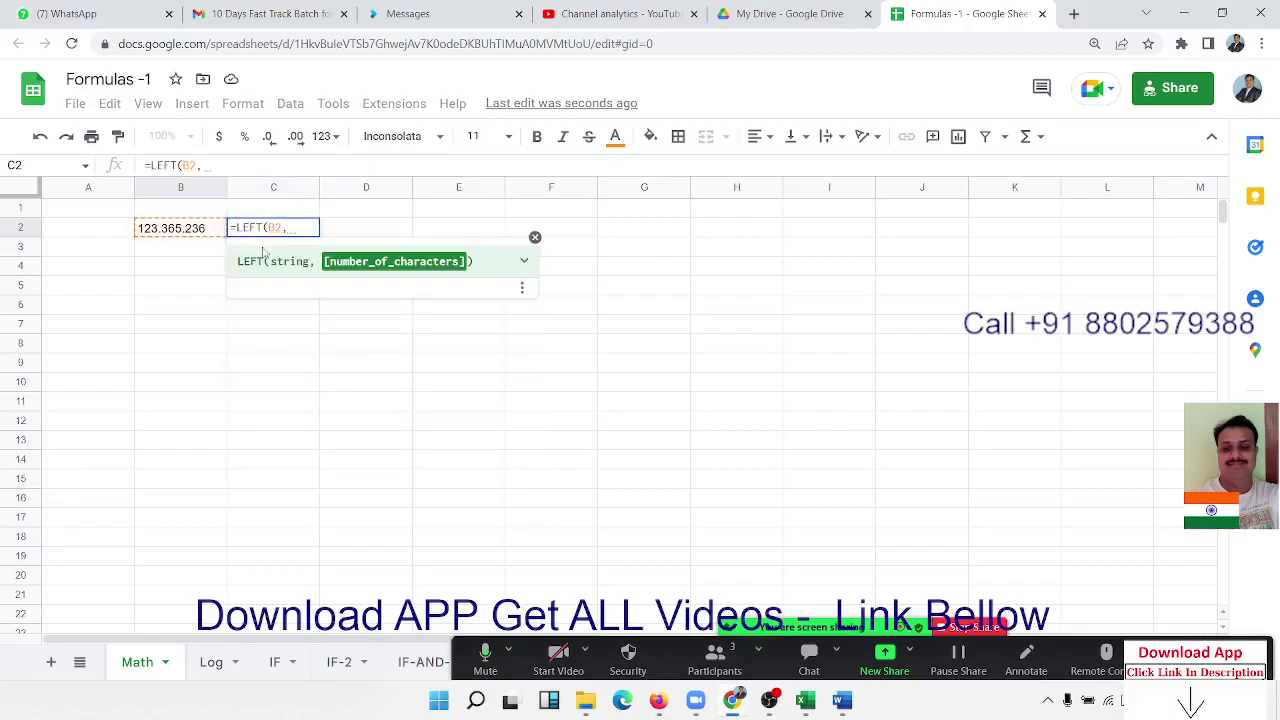
text(3)
key(Return)
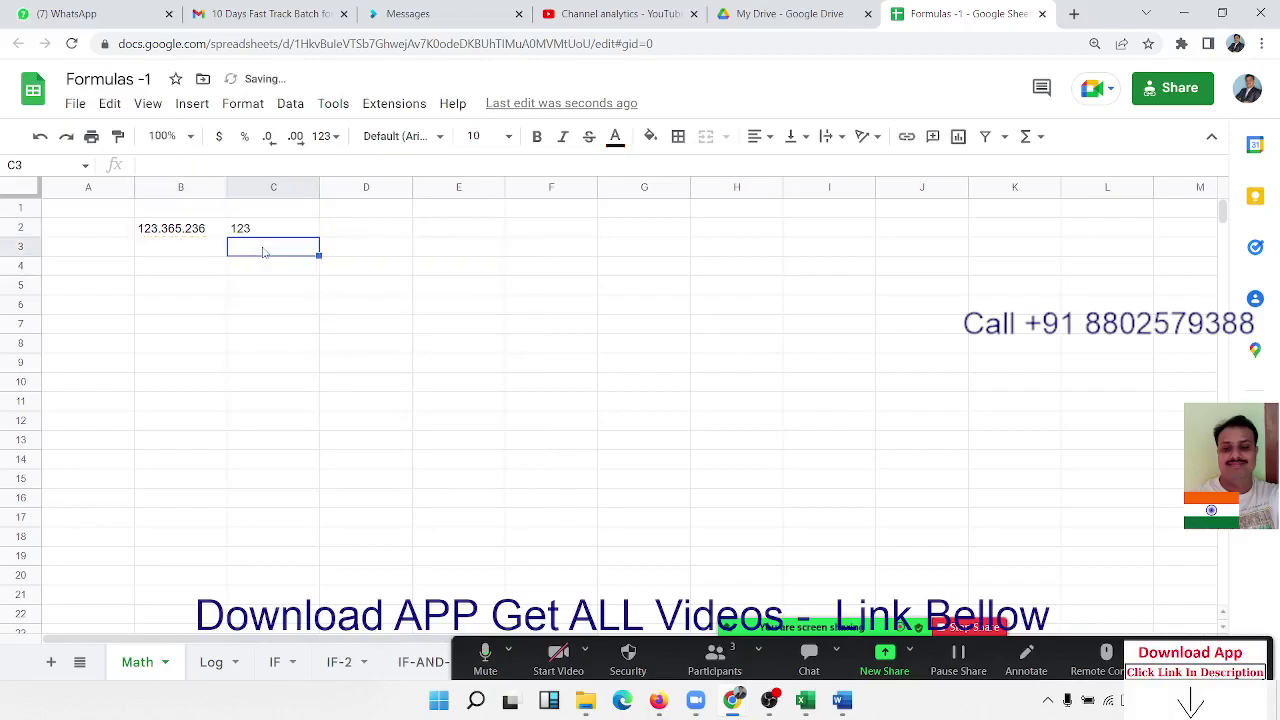
key(Up)
Enter =MID(B2,5,3) in D2, returning the middle digits 365
key(Right)
text(=mi)
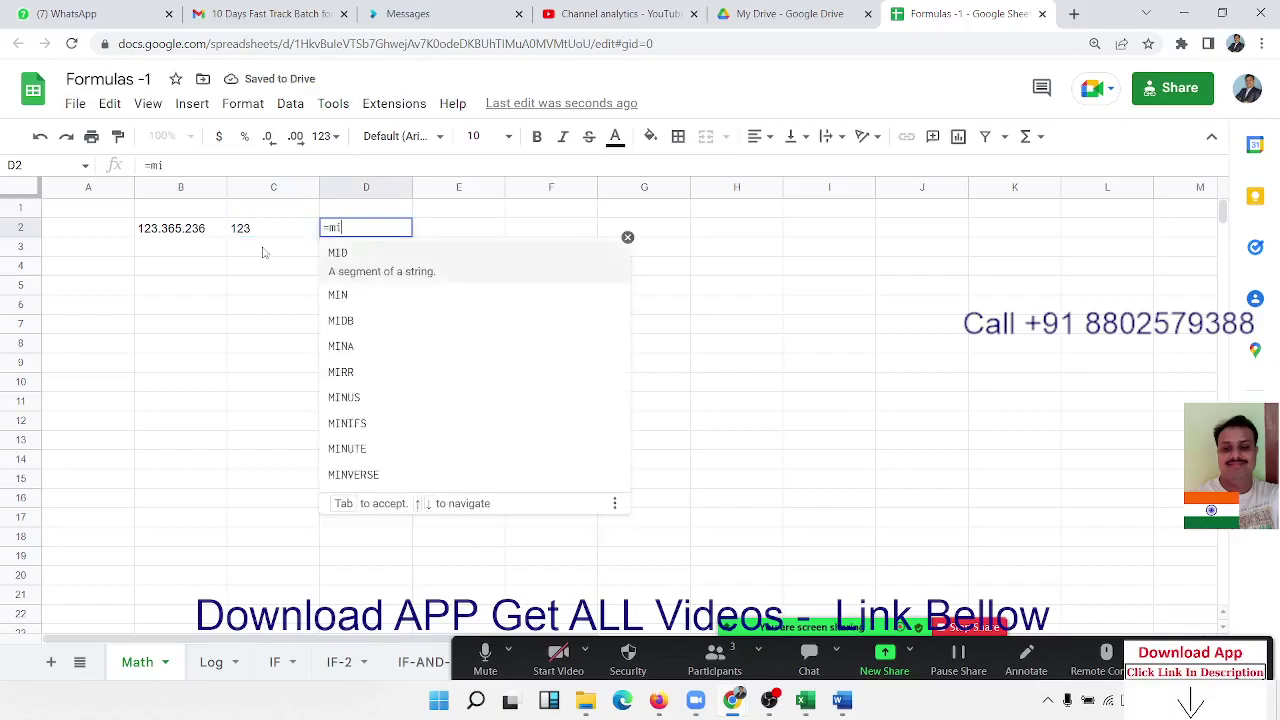
text(d)
key(Tab)
key(Left)
key(Left)
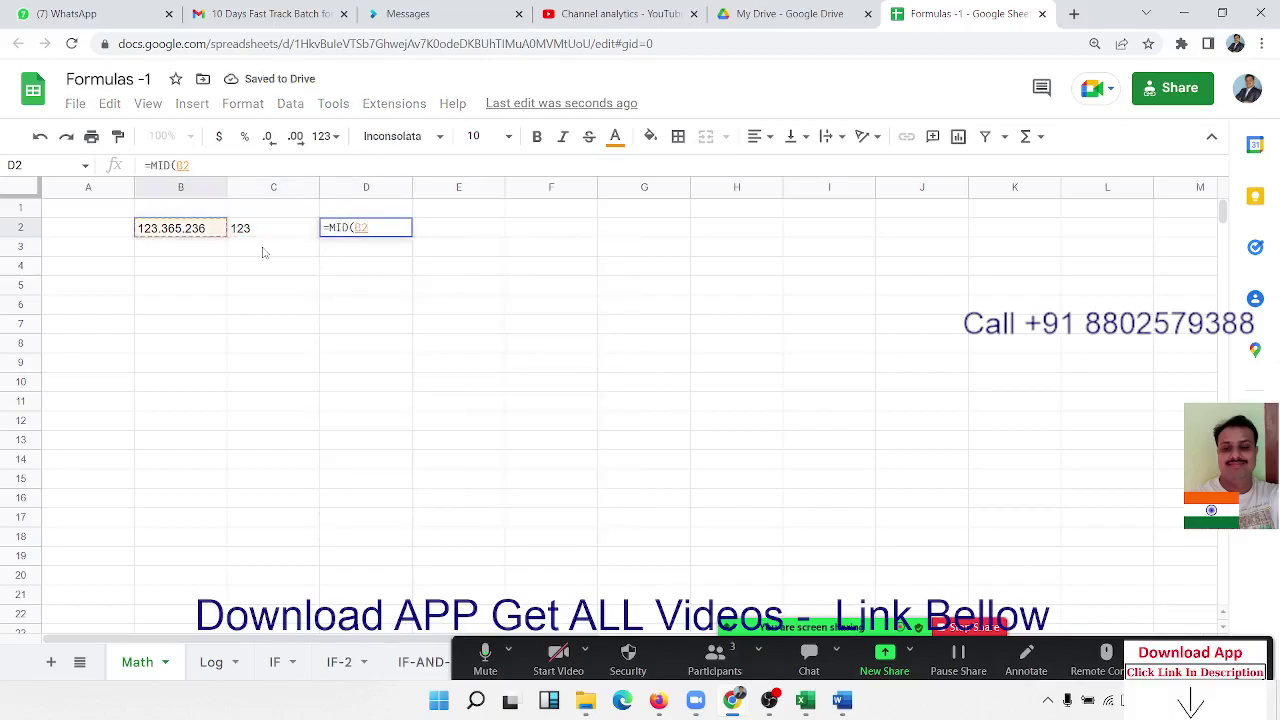
text(,)
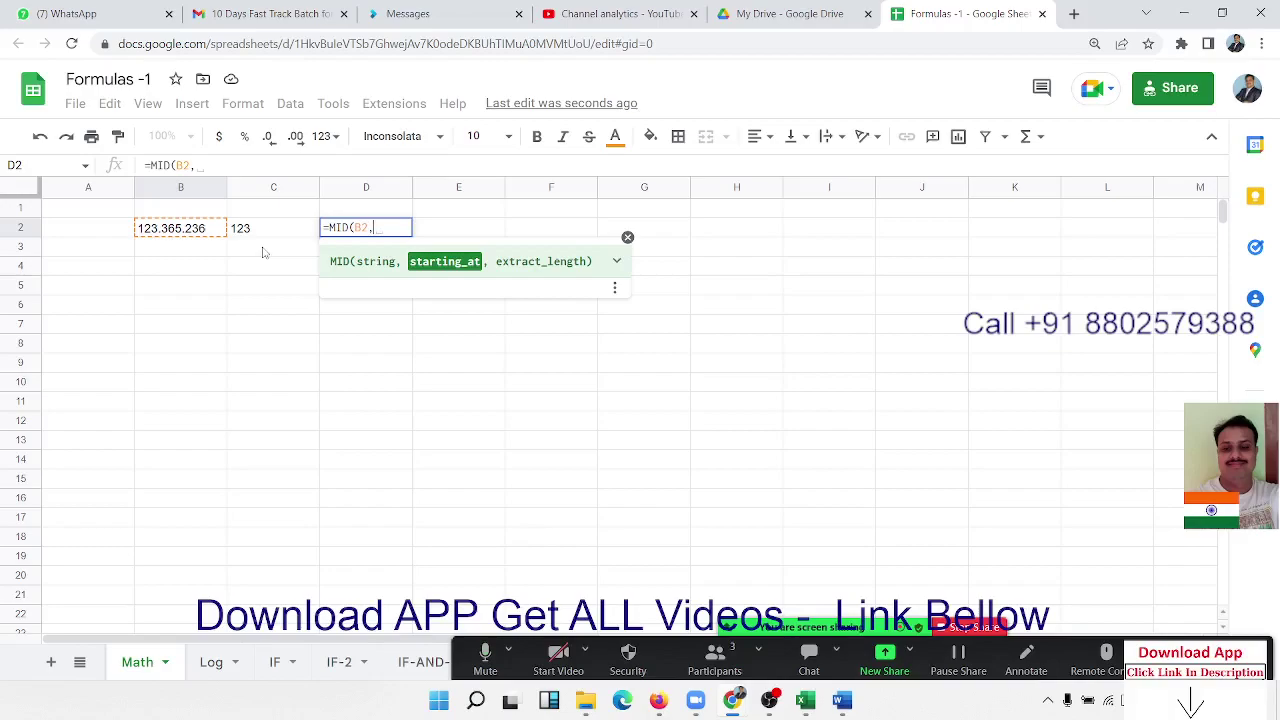
text(5)
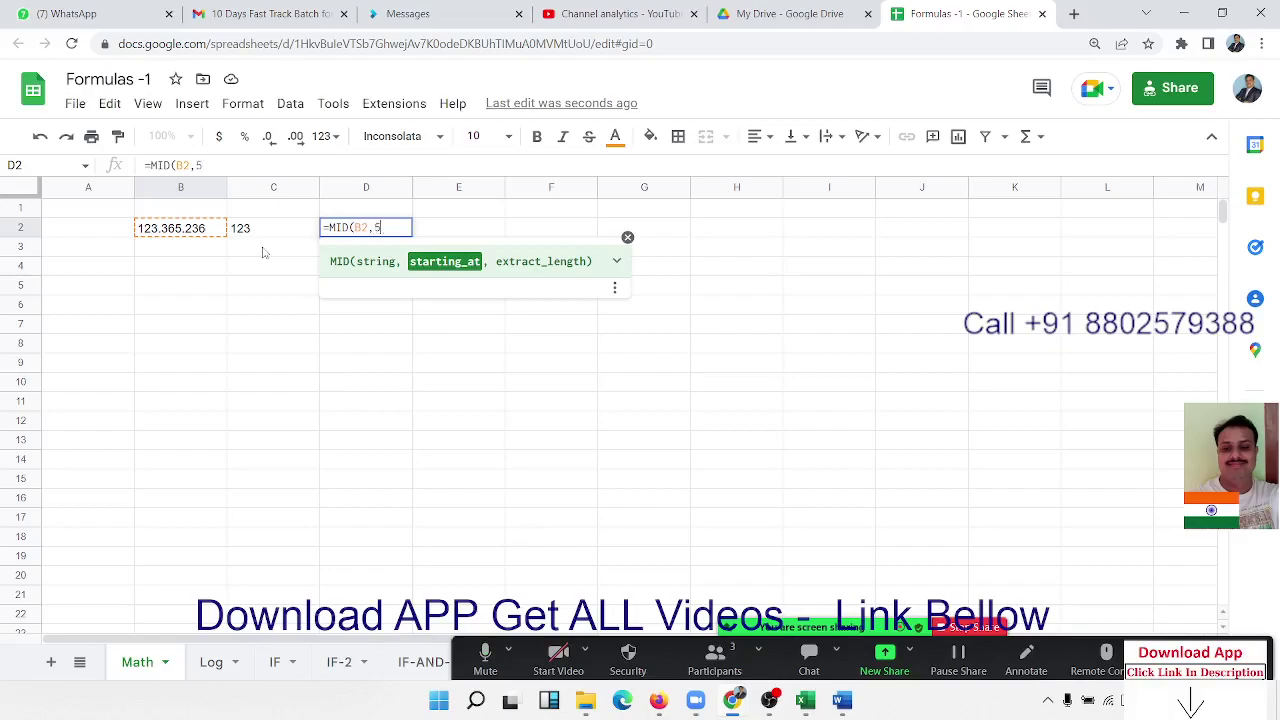
text(,)
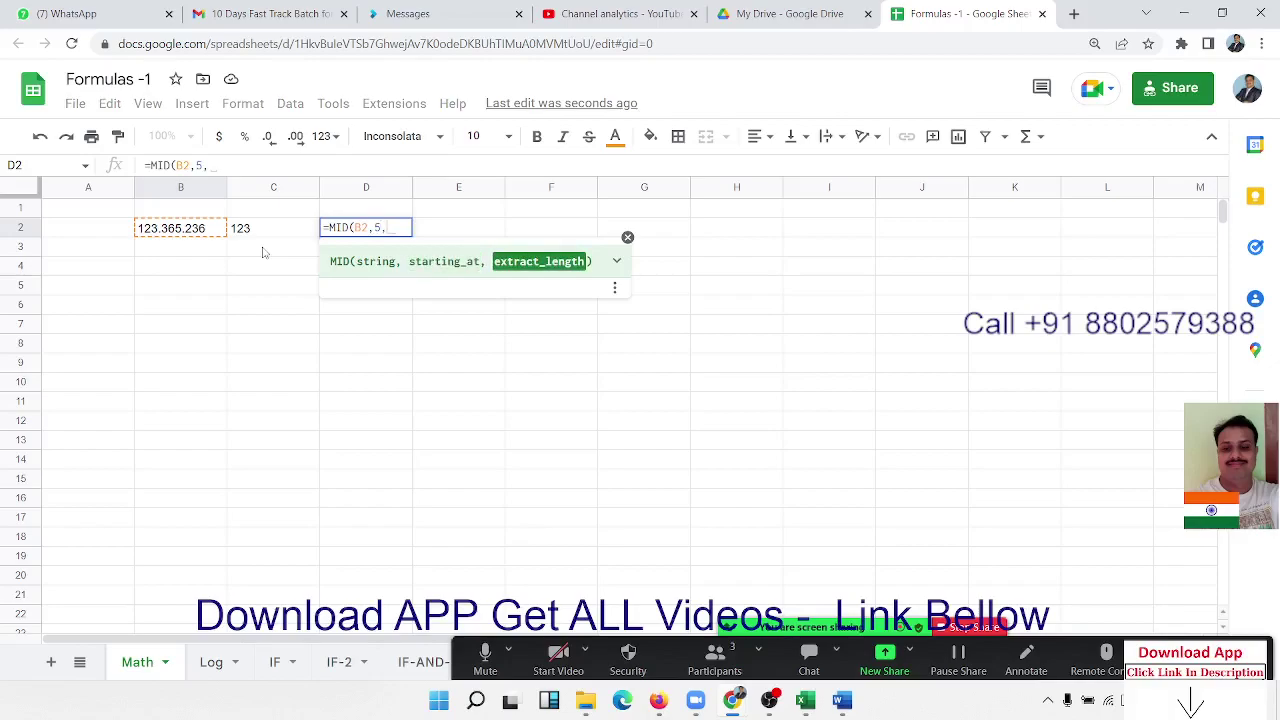
text(3)
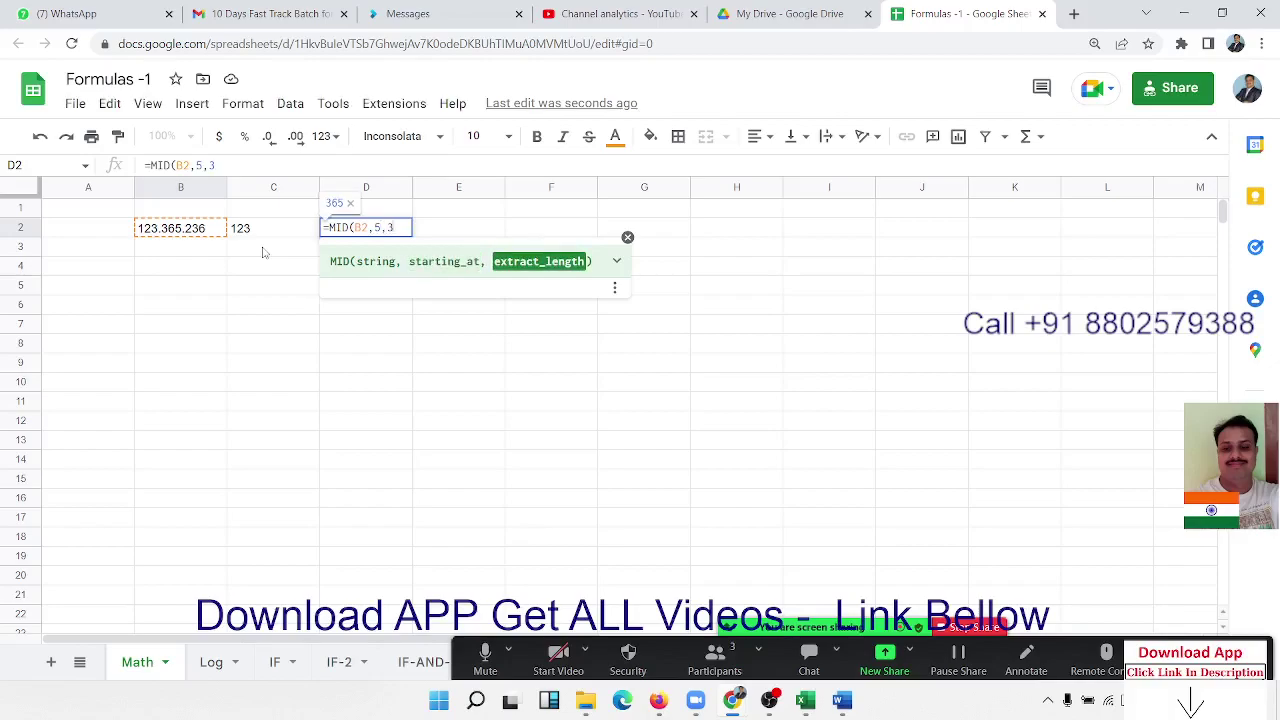
text())
key(Return)
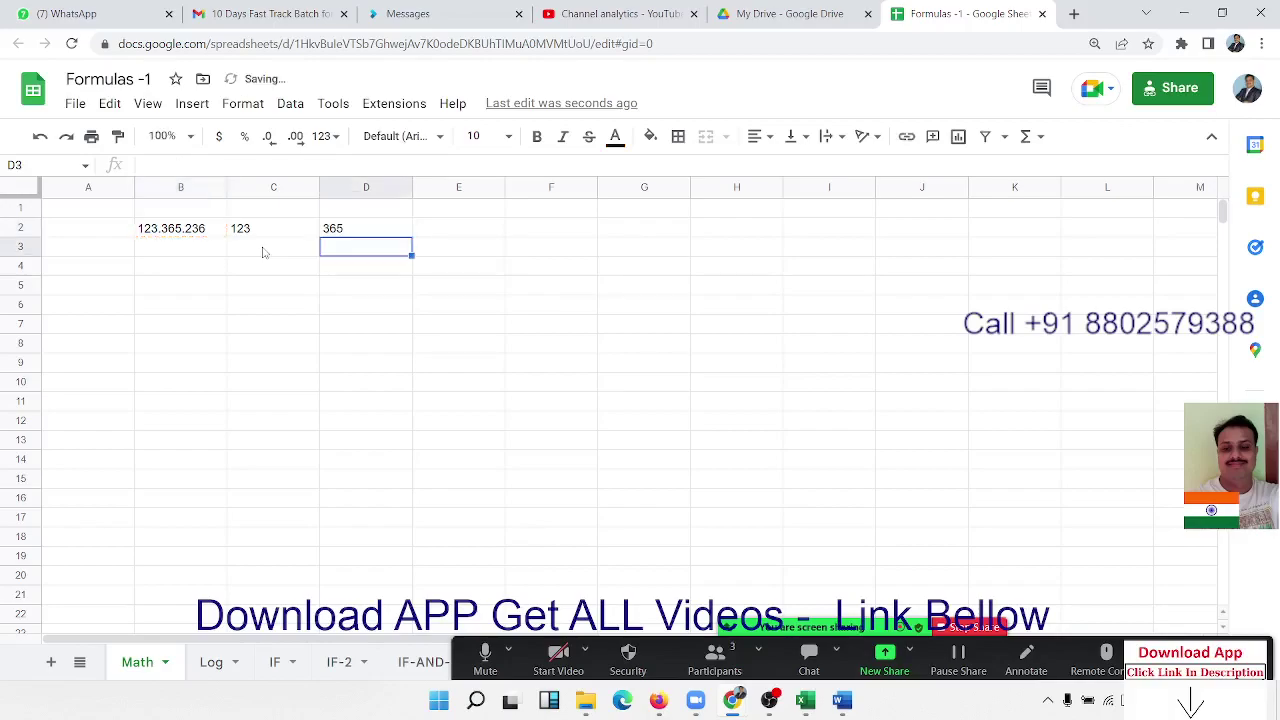
key(Up)
Enter =RIGHT(B2,3) in E2, returning the last digits 236
key(Right)
text(=)
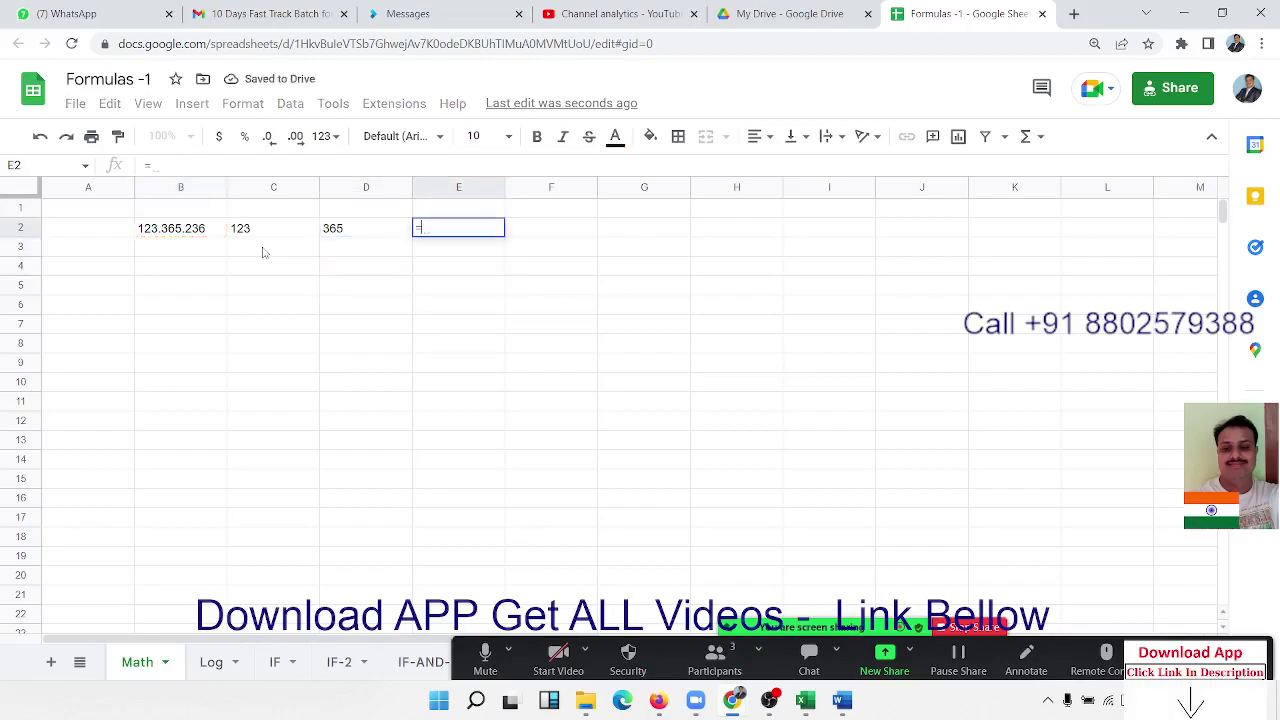
text(ri)
key(Tab)
key(Left)
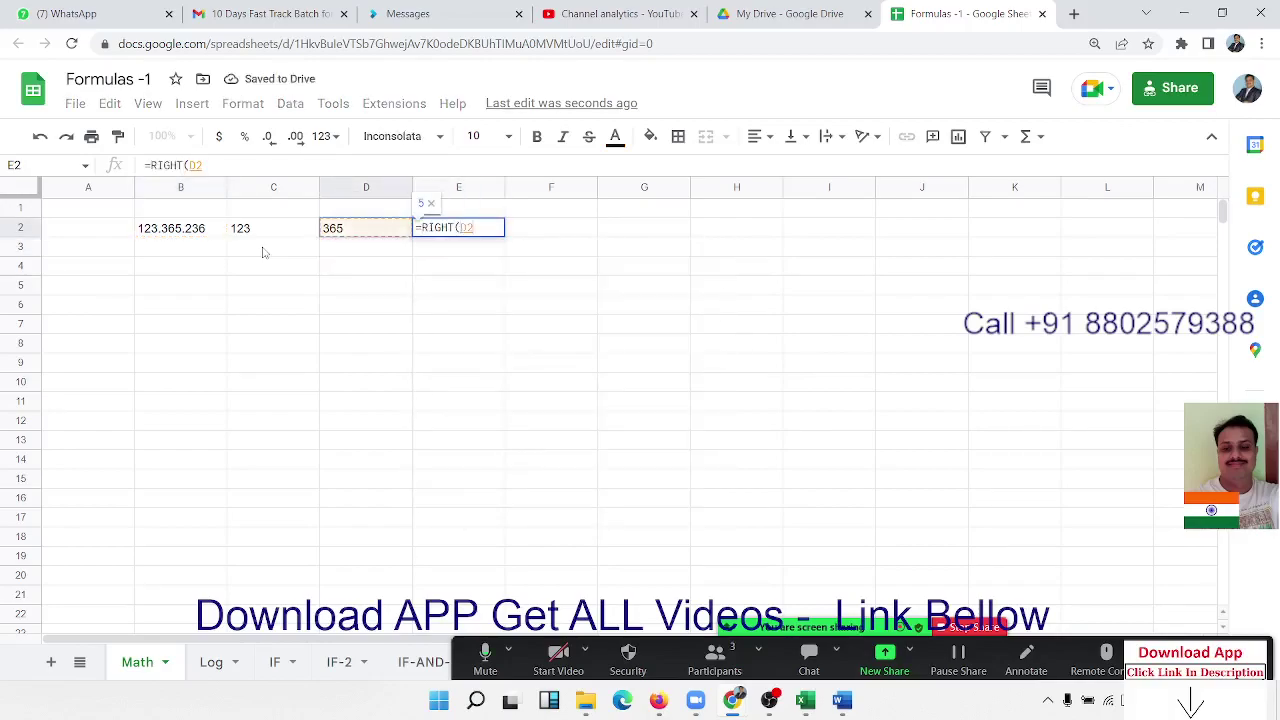
key(Left)
key(Left)
text(,3)
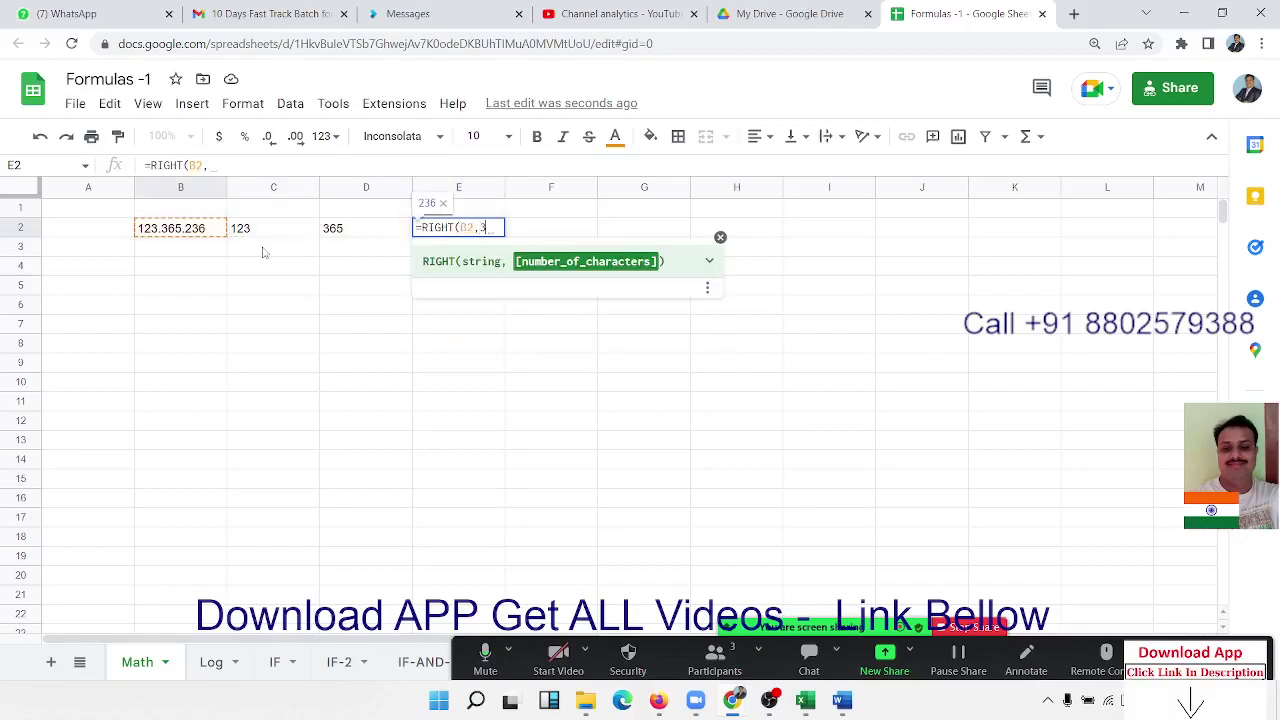
key(Return)
key(Up)
key(Left)
key(Left)
key(Left)
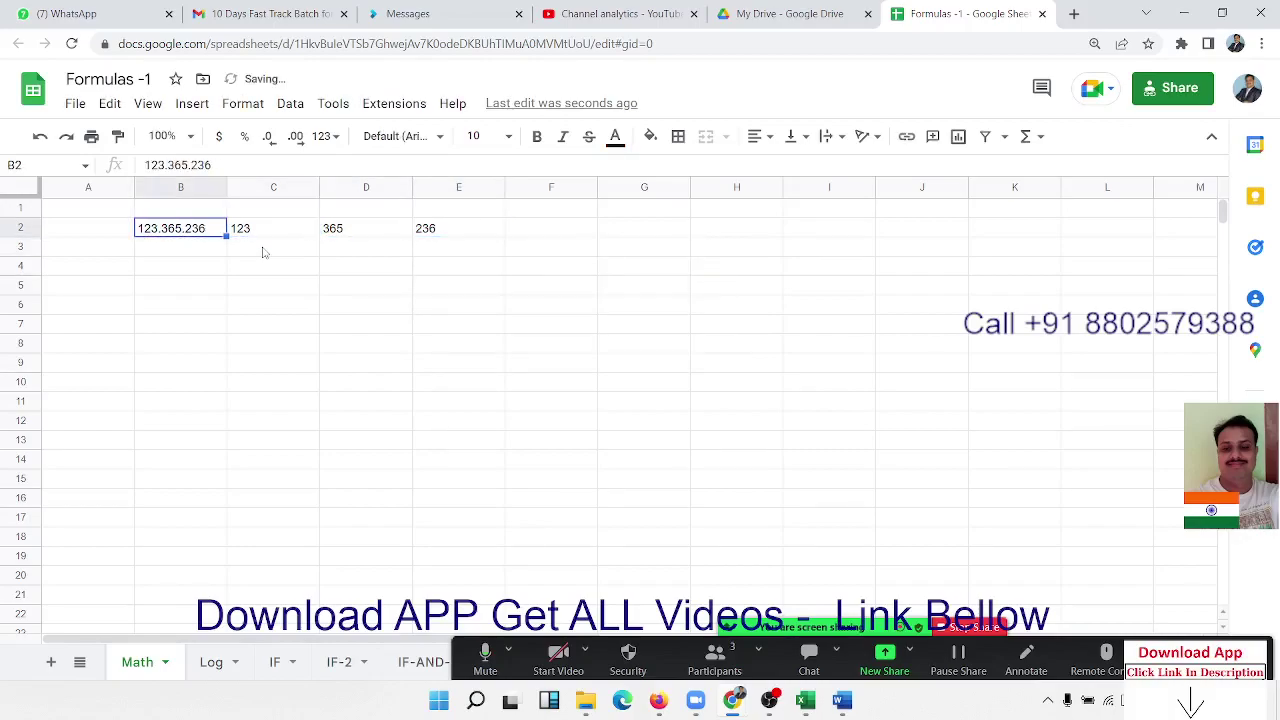
key(Right)
key(Right)
key(Right)
key(Down)
key(Down)
key(Down)
key(Left)
key(Left)
key(Left)
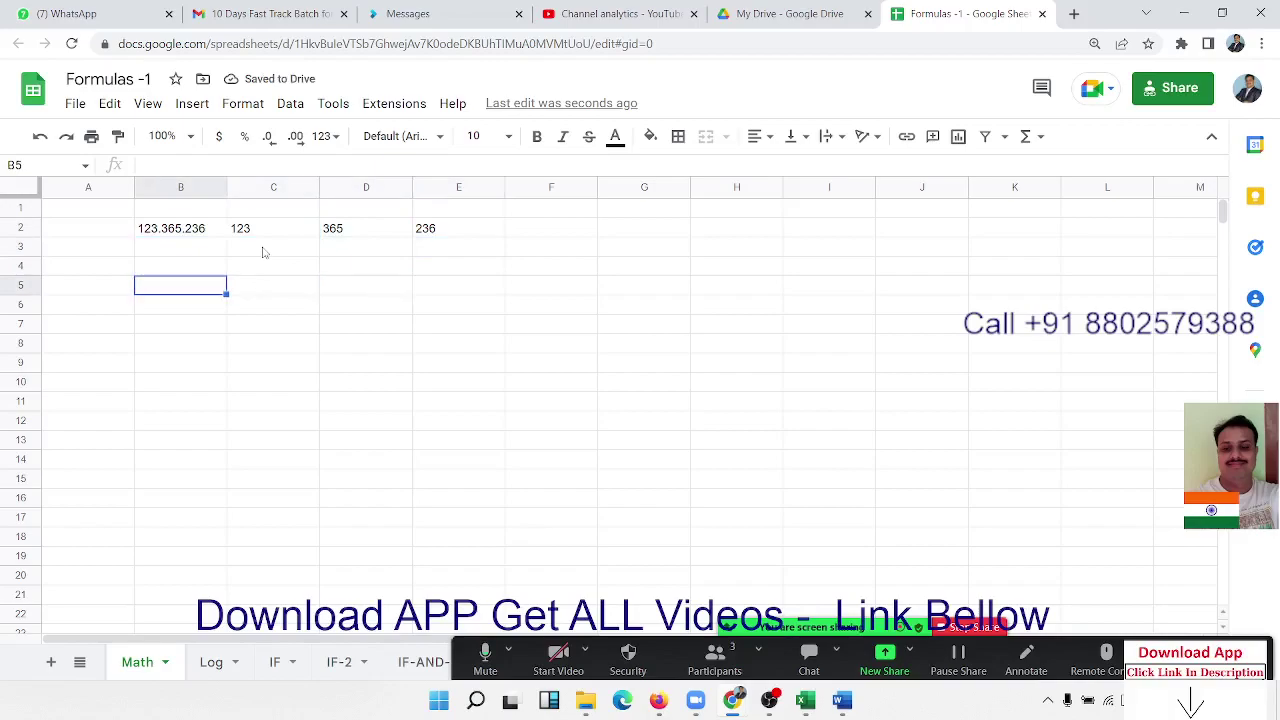
Type a sample e-mail address into B5, correcting the typos
text(Sujee)
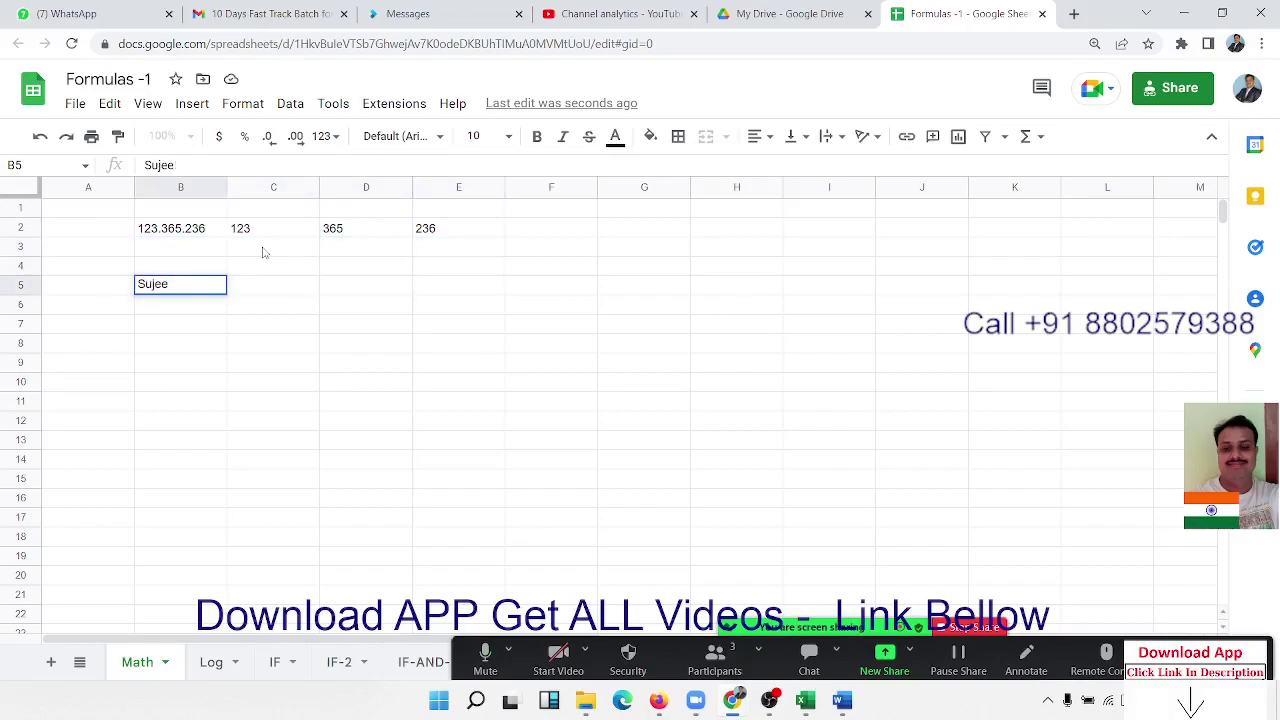
key(BackSpace)
key(BackSpace)
key(BackSpace)
key(BackSpace)
key(BackSpace)
text(iupt)
key(BackSpace)
key(BackSpace)
key(BackSpace)
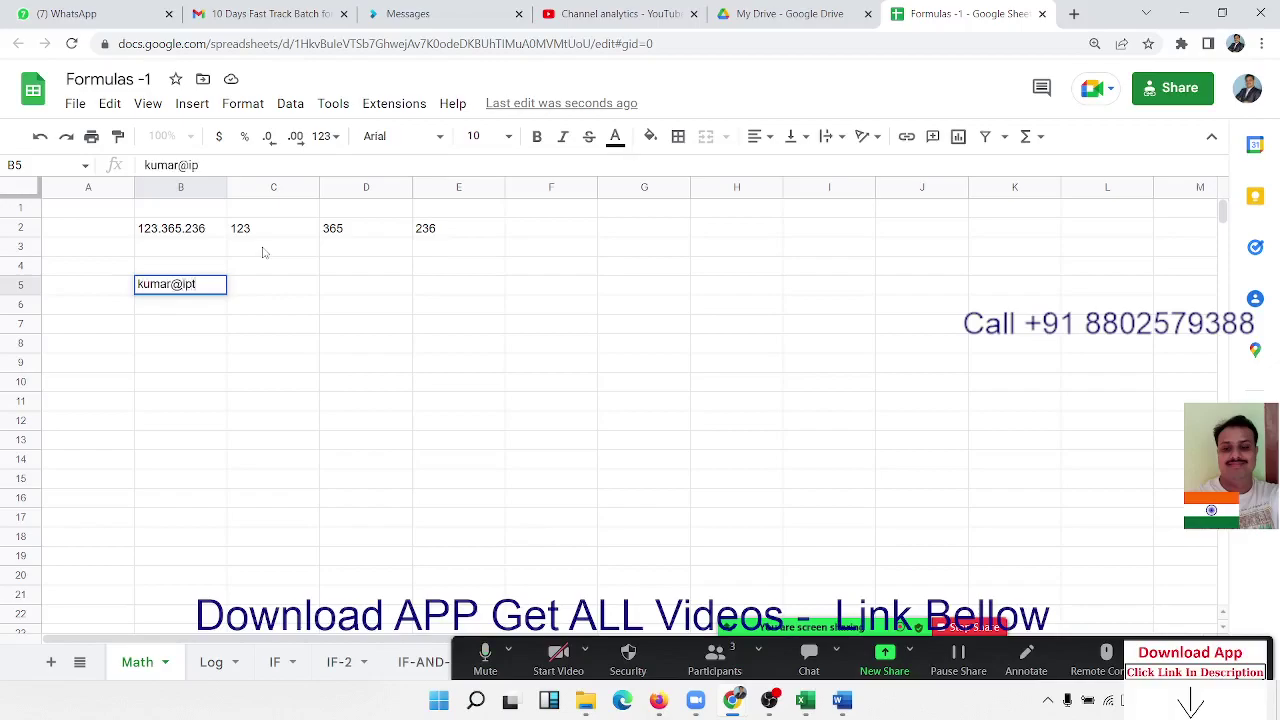
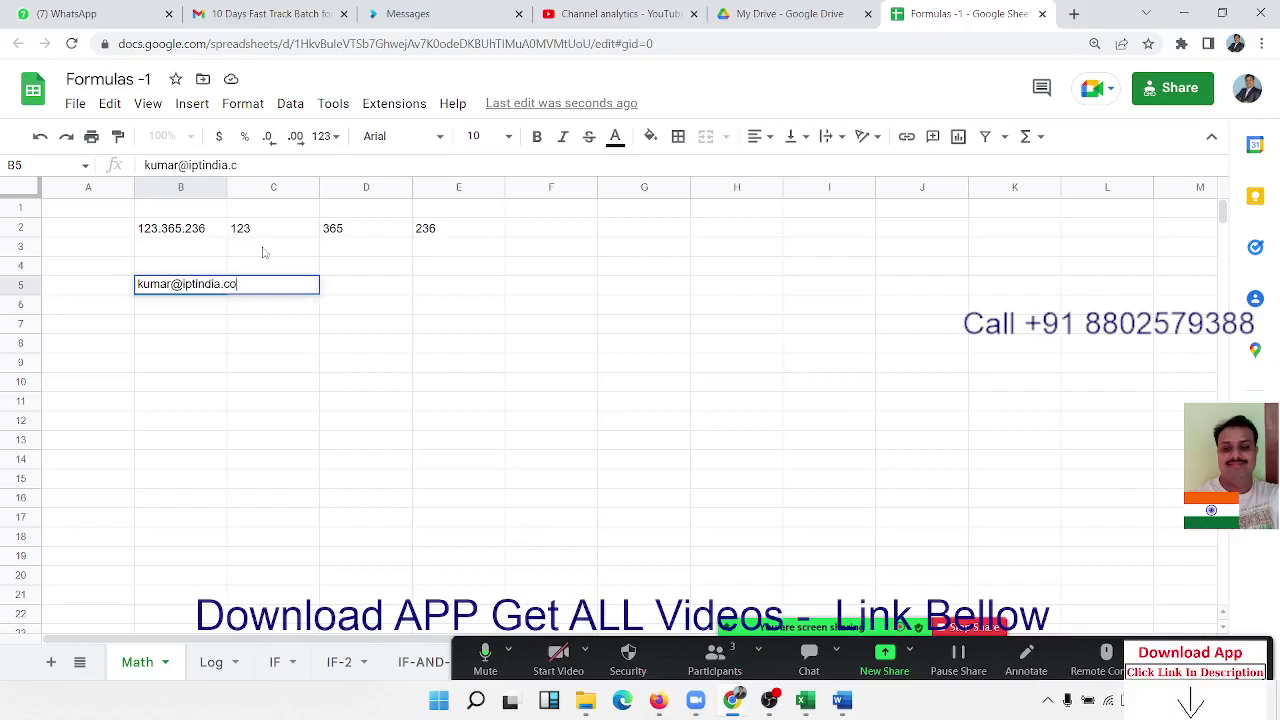
key(Tab)
key(Tab)
Label D4 as ID and E4 as Site, then begin a FIND formula in C6
key(Up)
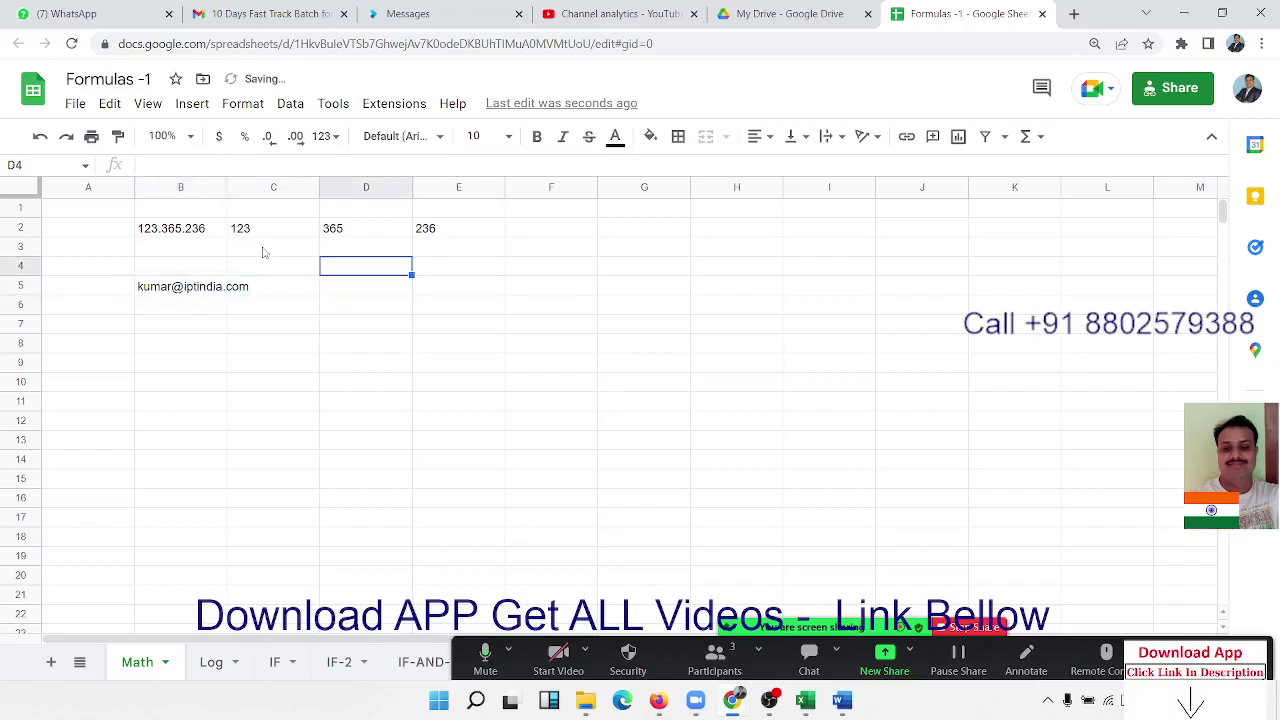
text(ID)
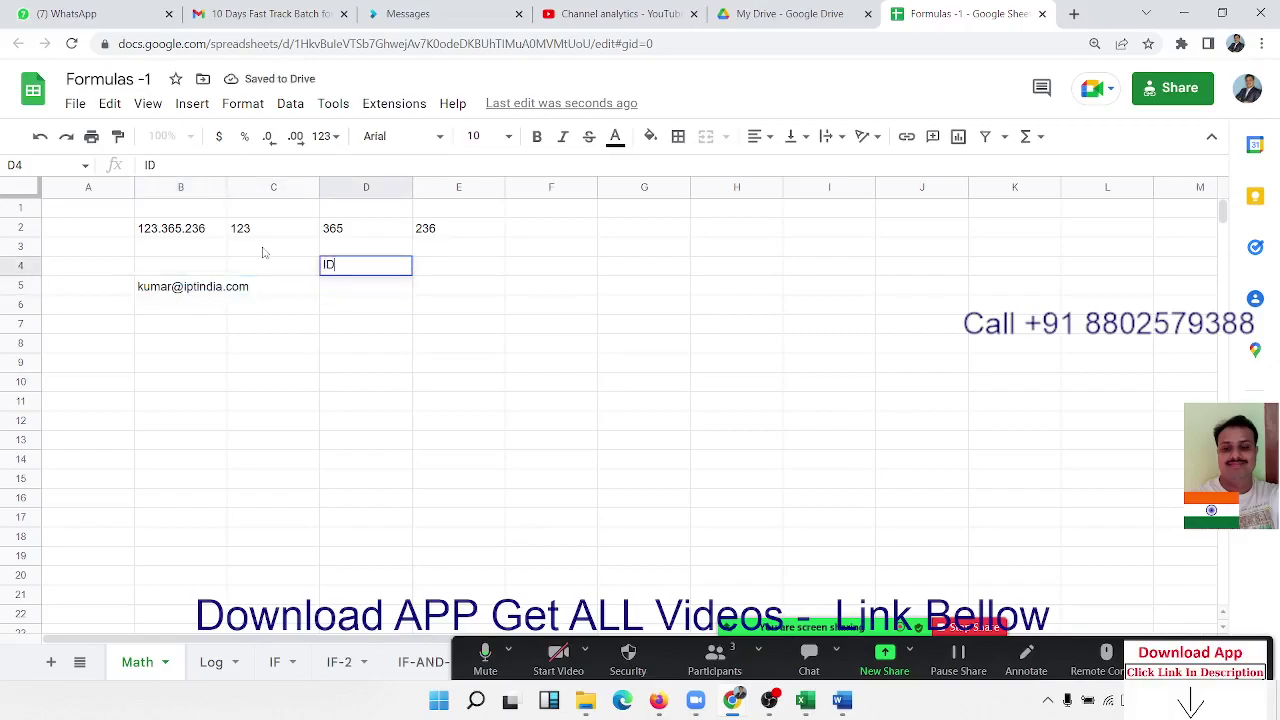
key(Tab)
text(Si)
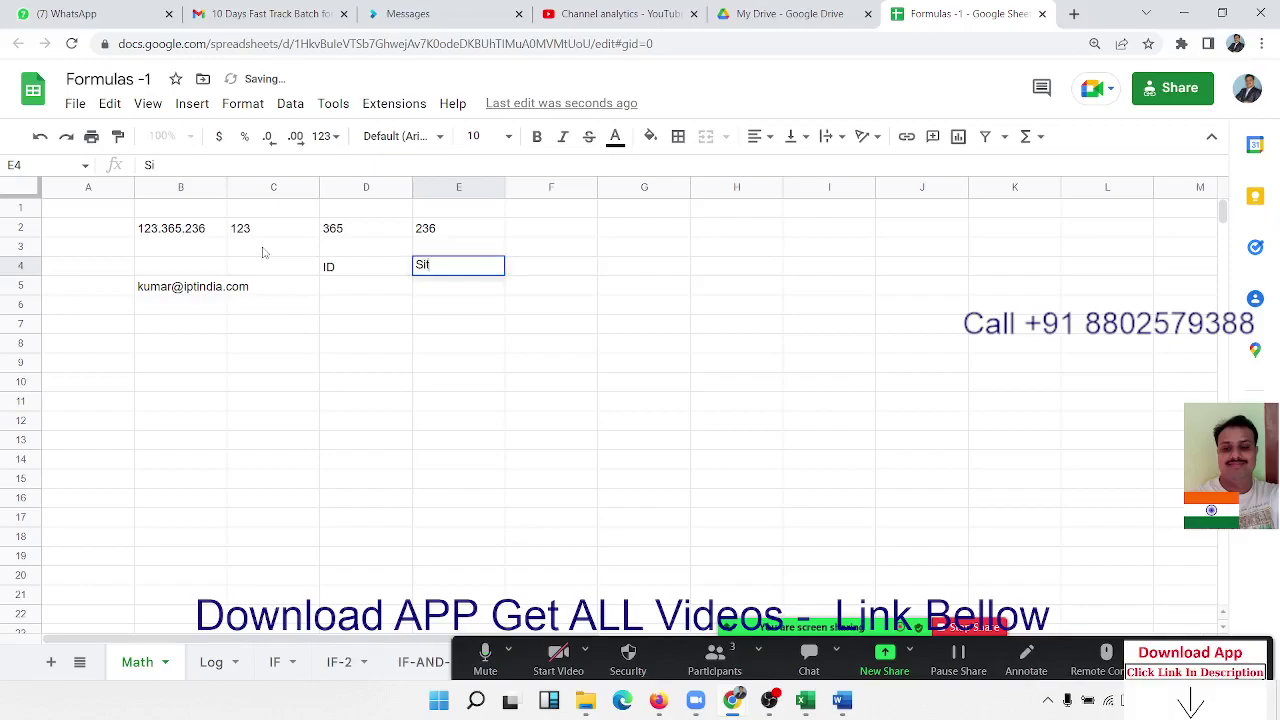
text(te)
key(Return)
key(Return)
key(Left)
key(Up)
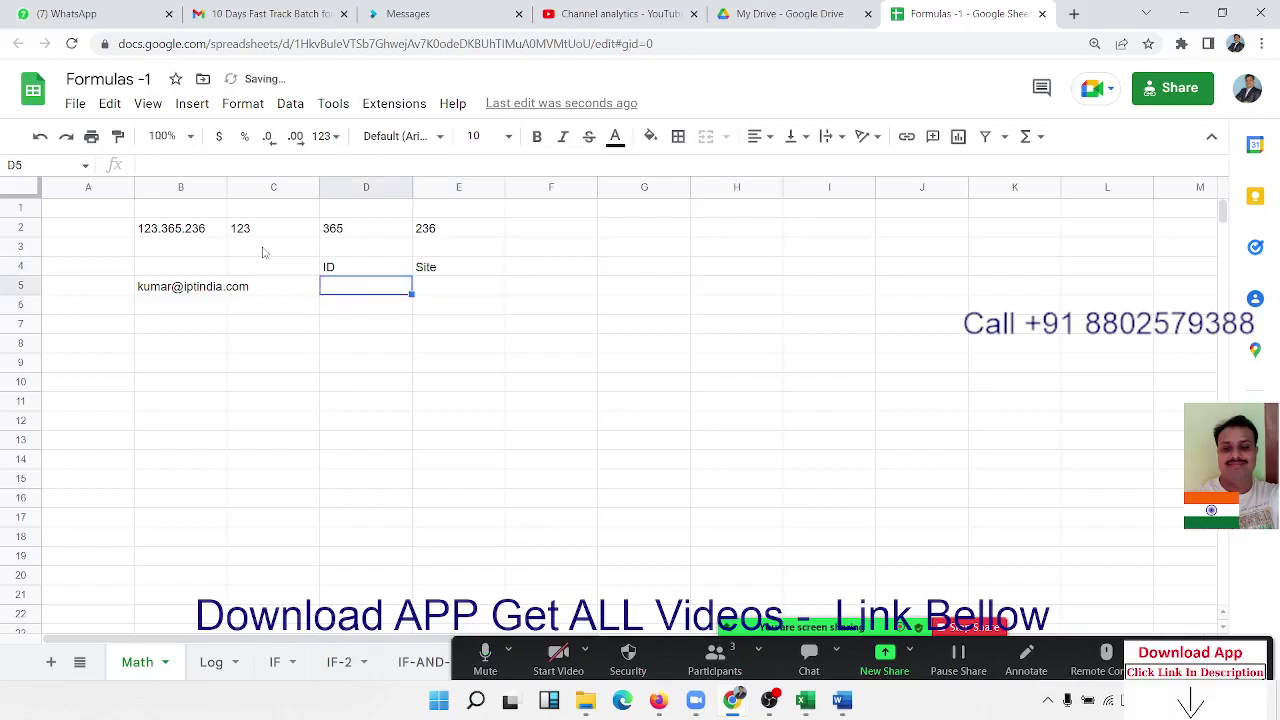
key(Down)
key(Left)
text(=f)
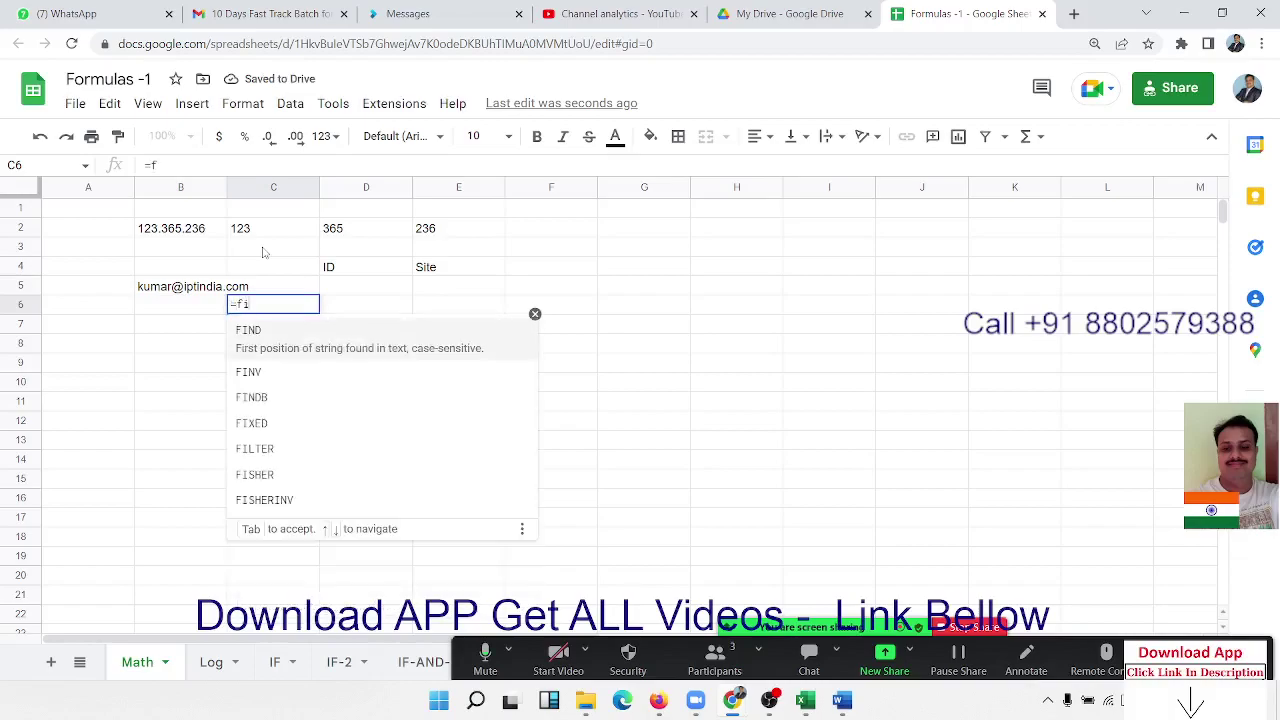
text(ind)
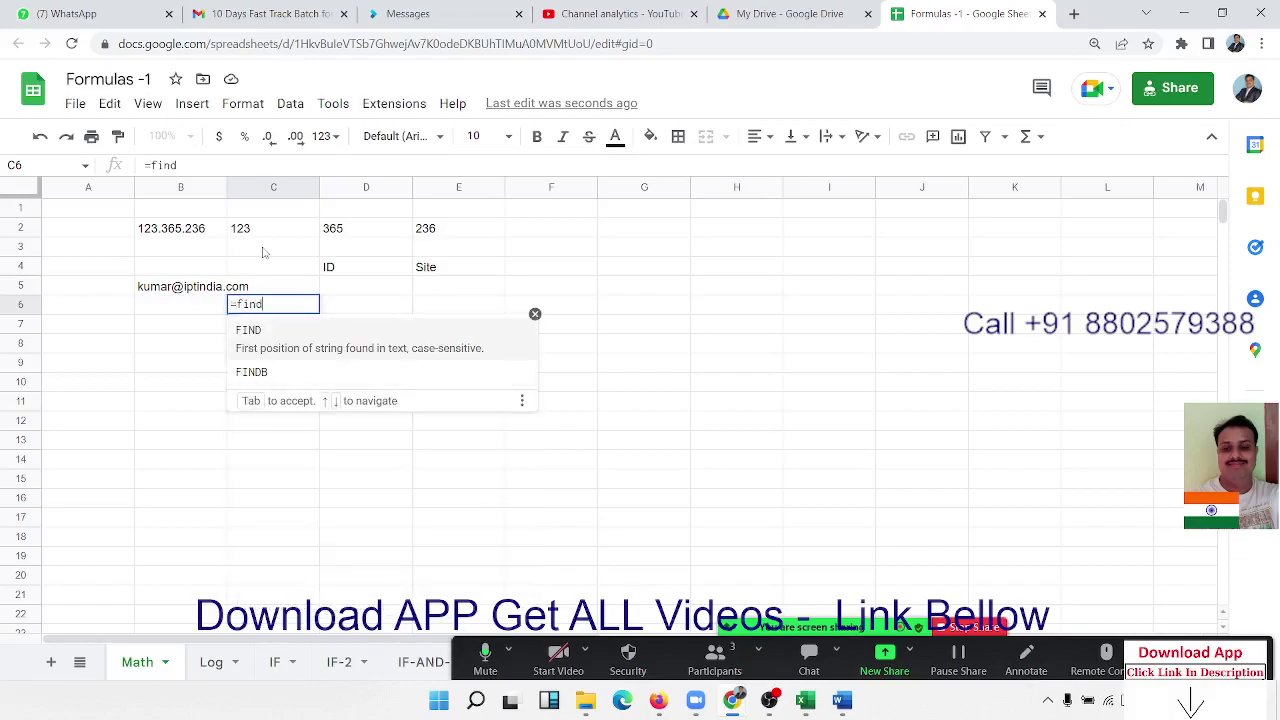
Complete =FIND("@",B5,1) in C6 to locate the @ at position 6
key(Down)
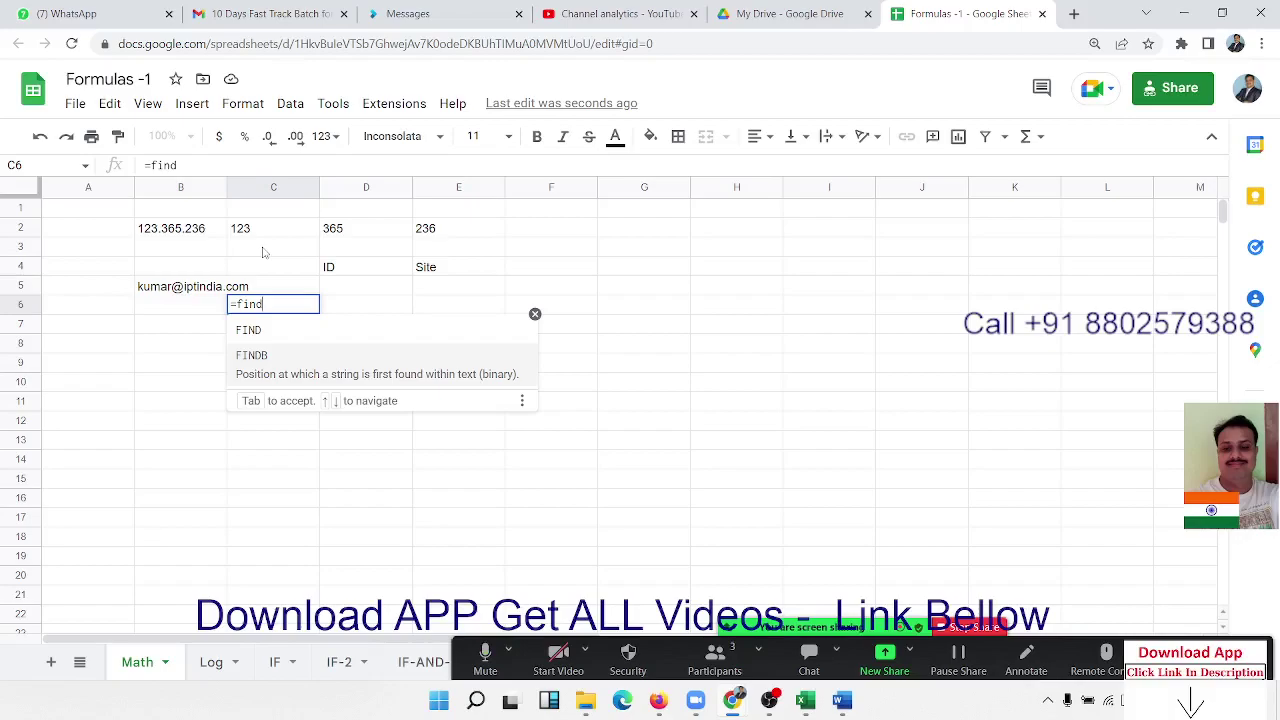
key(Up)
key(Down)
key(Up)
key(Tab)
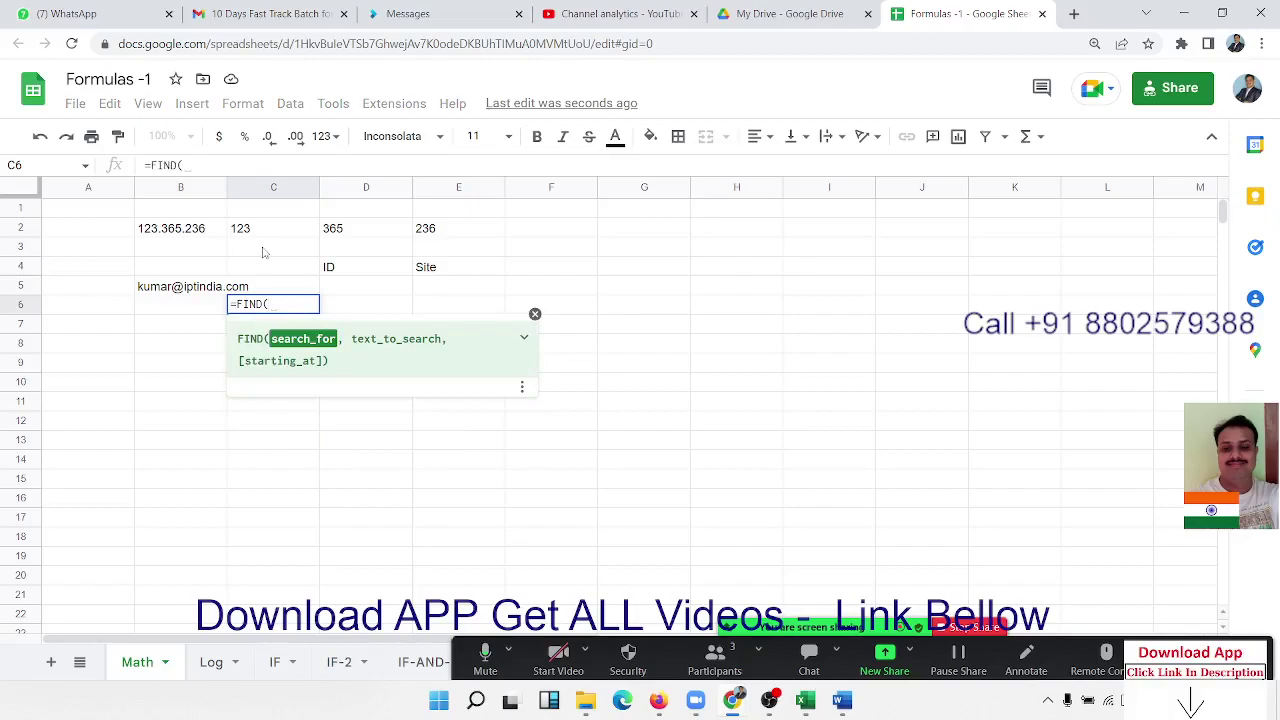
click(203, 287)
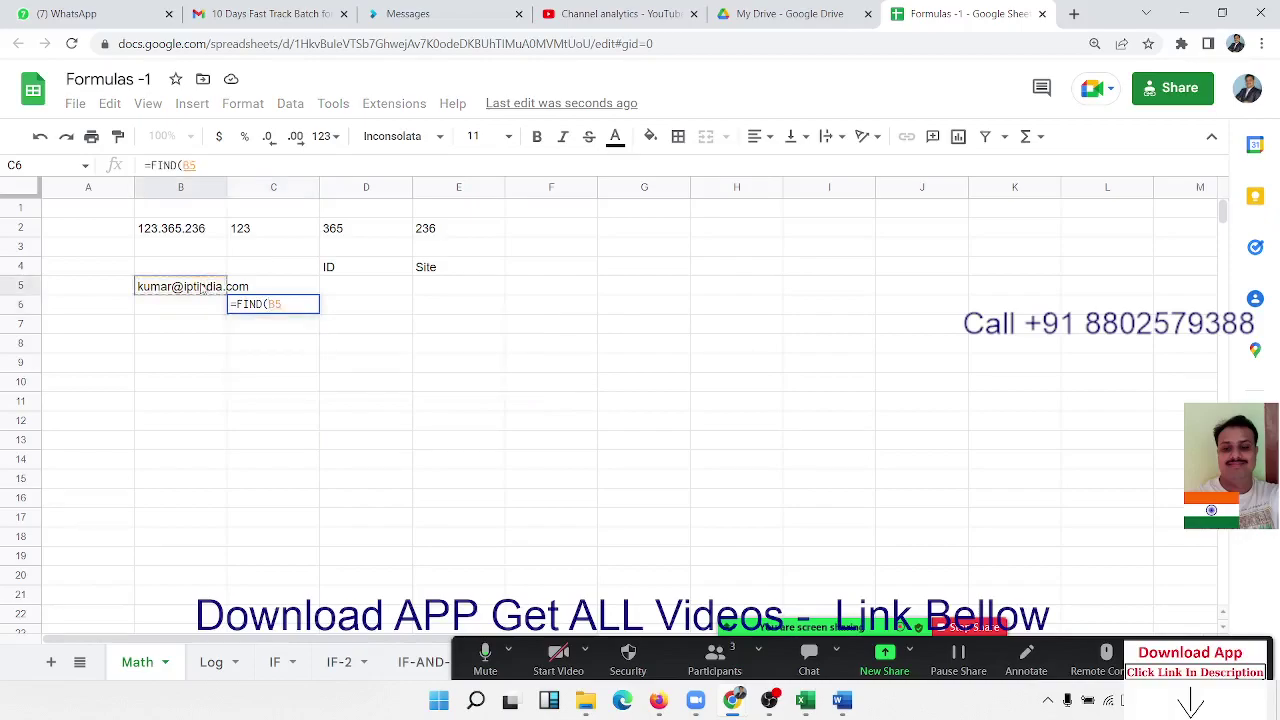
key(BackSpace)
key(BackSpace)
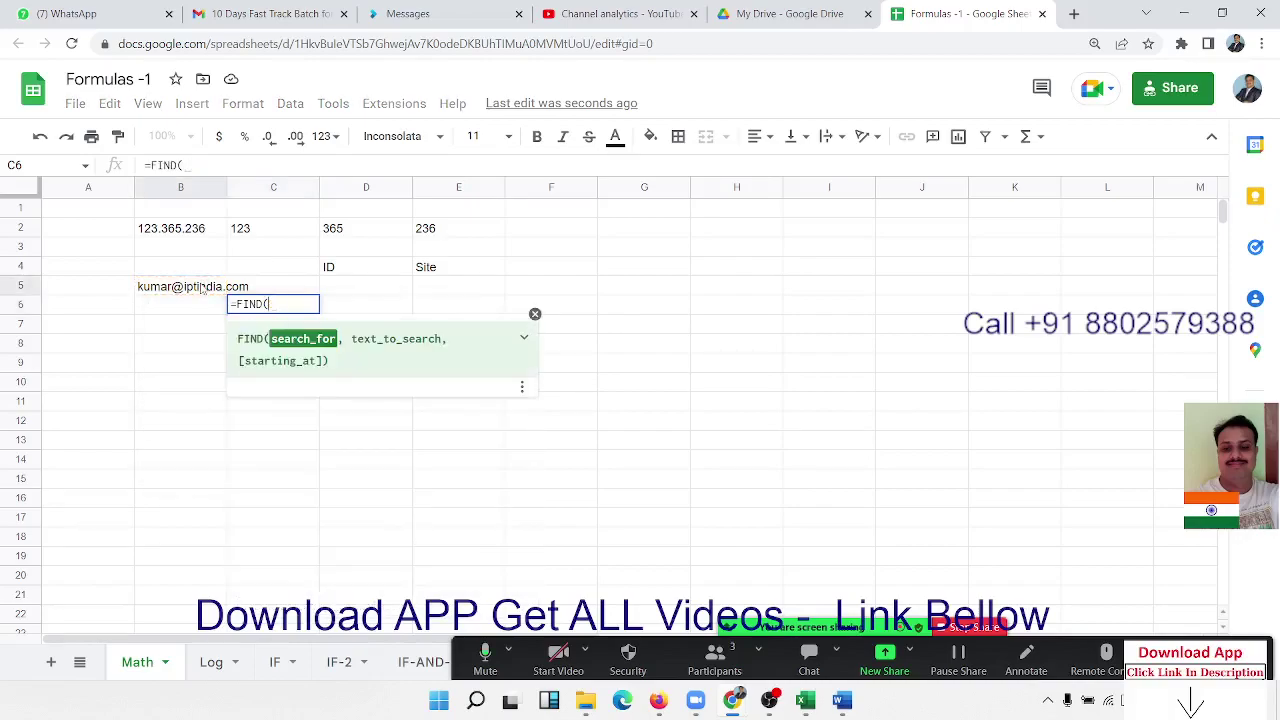
text(")
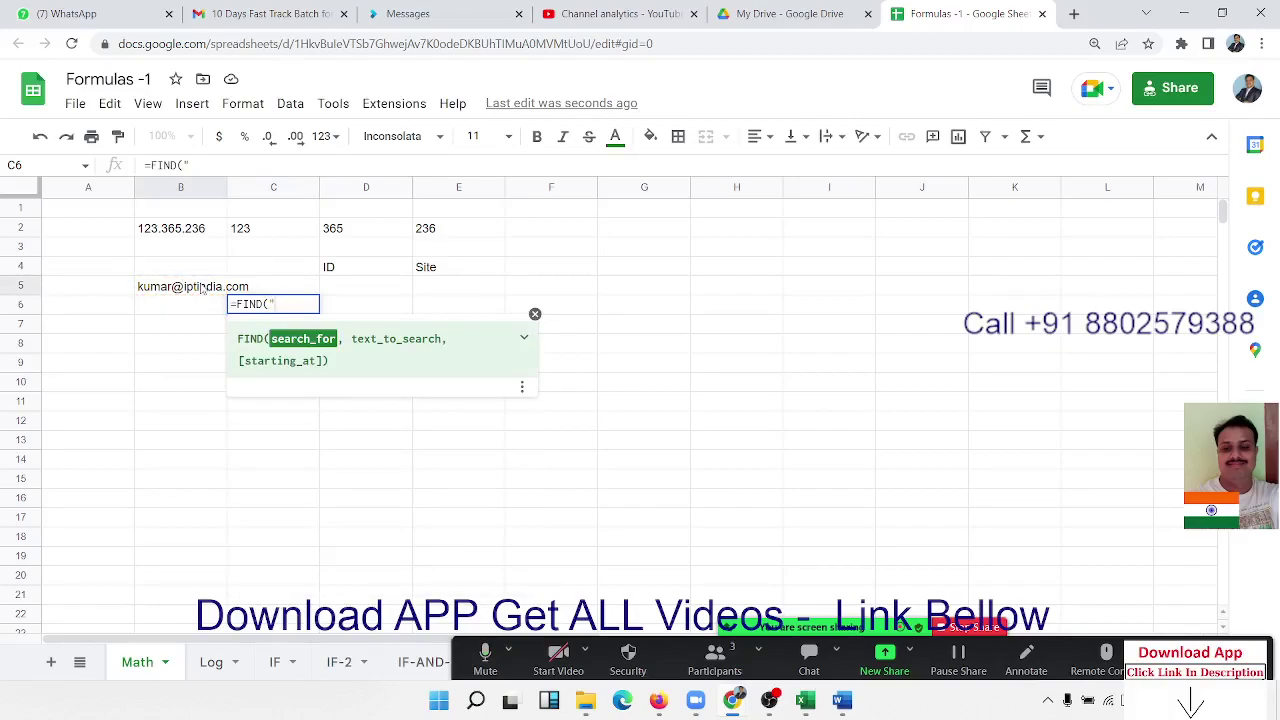
text(@",)
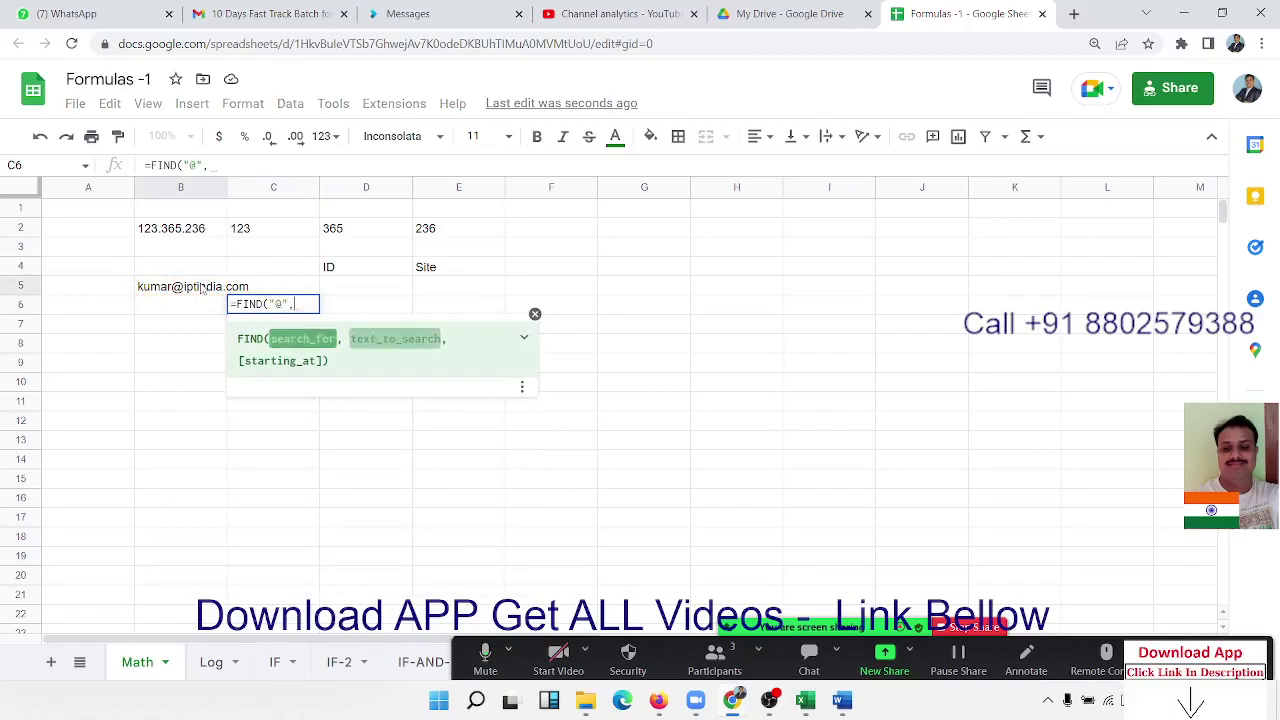
click(201, 288)
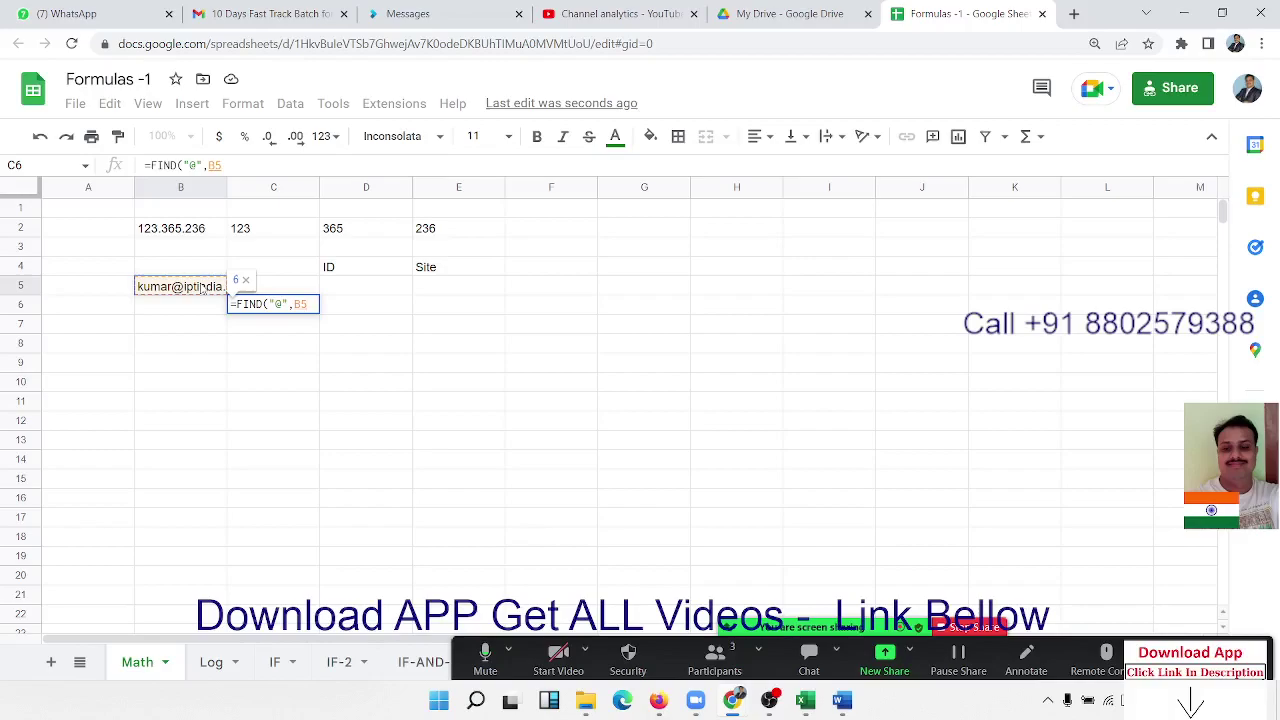
text(,1)
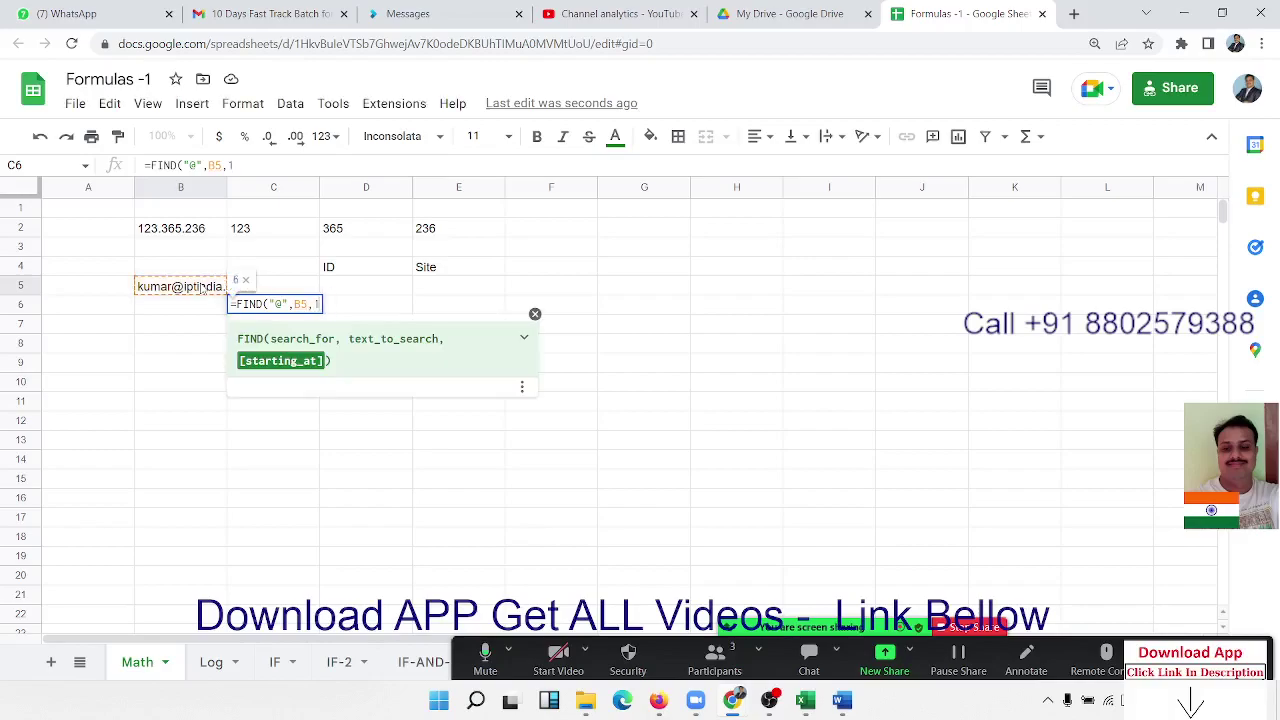
key(Return)
Enter =LEFT(B5,C6-1) in D5 to extract the user name before the @
key(Up)
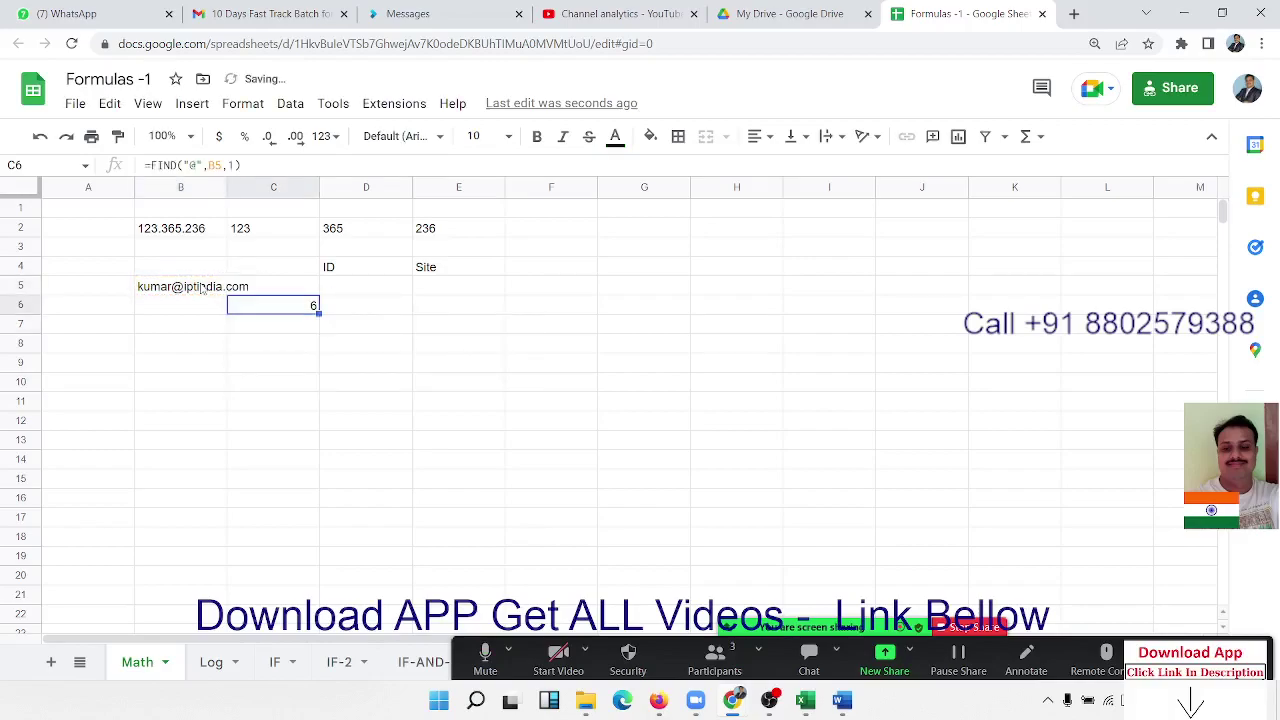
key(Right)
key(Up)
text(=)
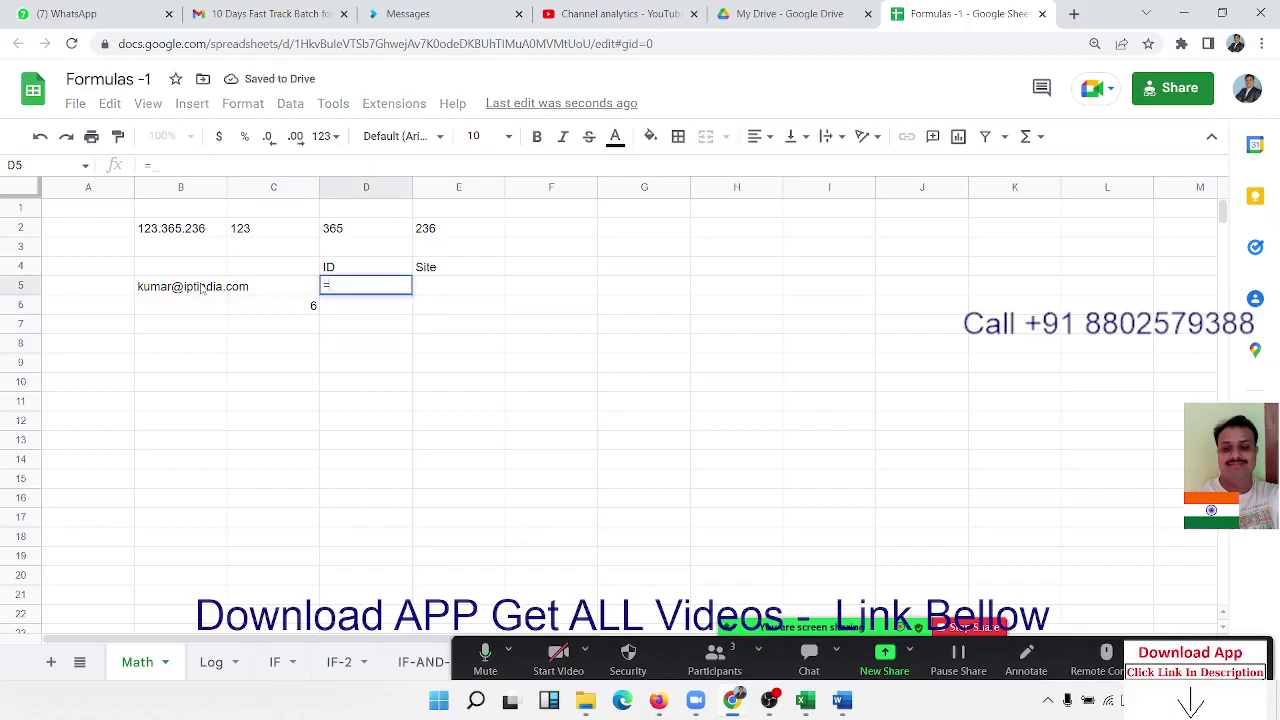
text(le)
key(Down)
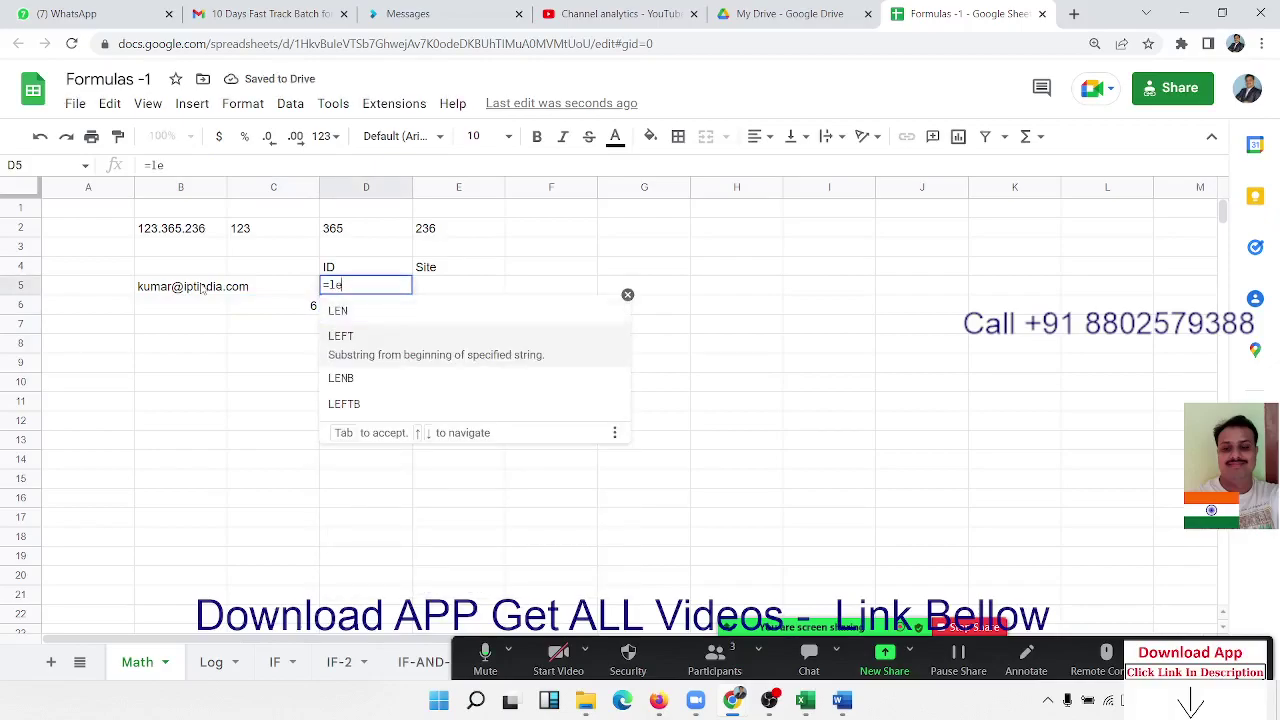
key(Down)
key(Up)
key(Tab)
key(Left)
key(Left)
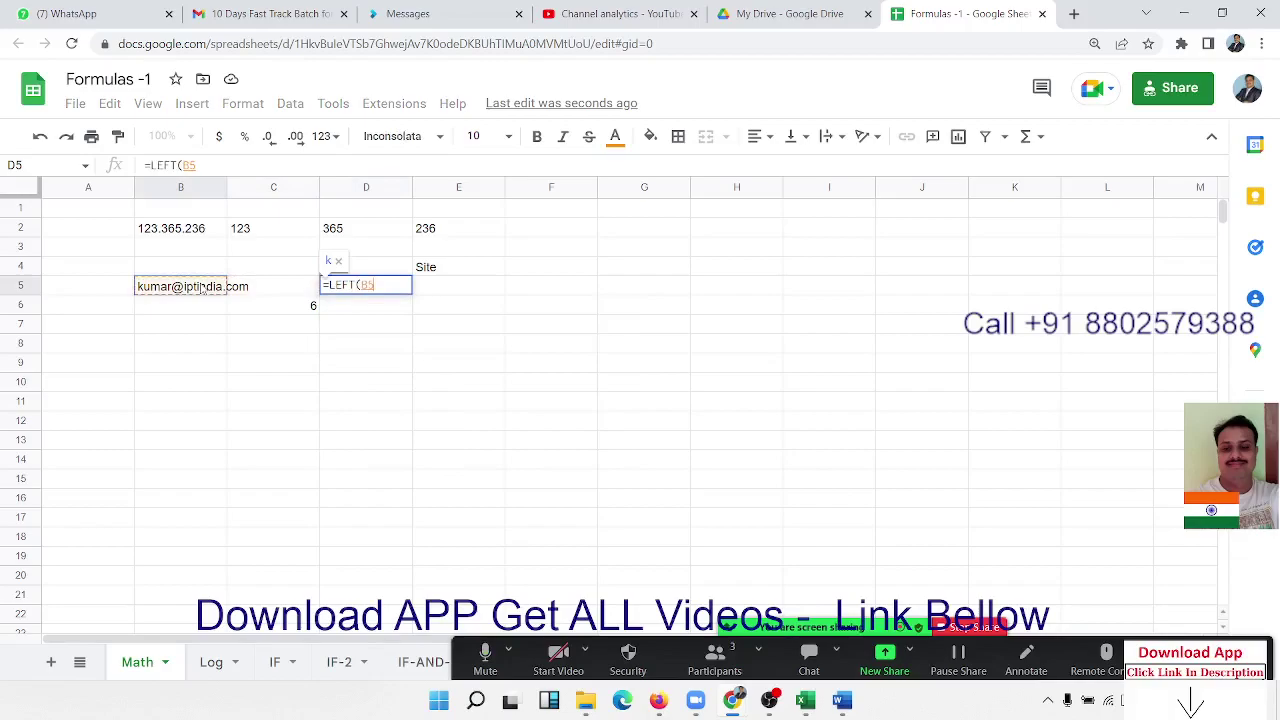
text(,6)
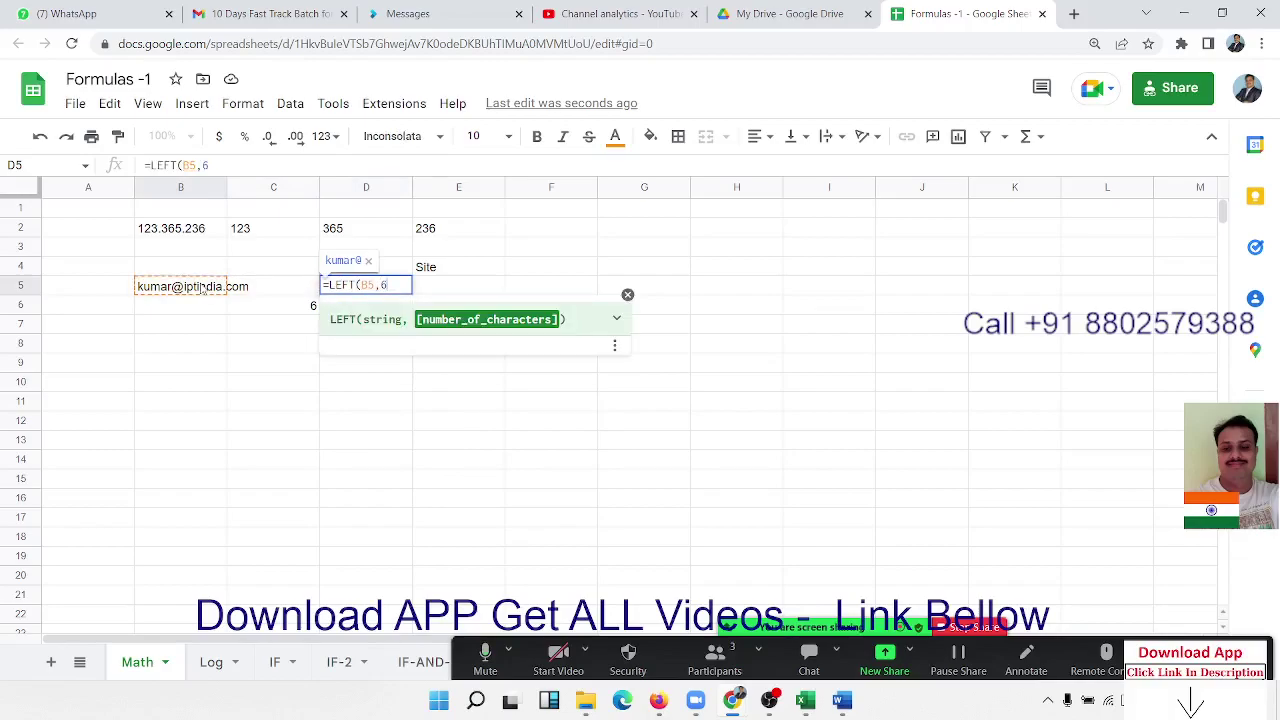
key(BackSpace)
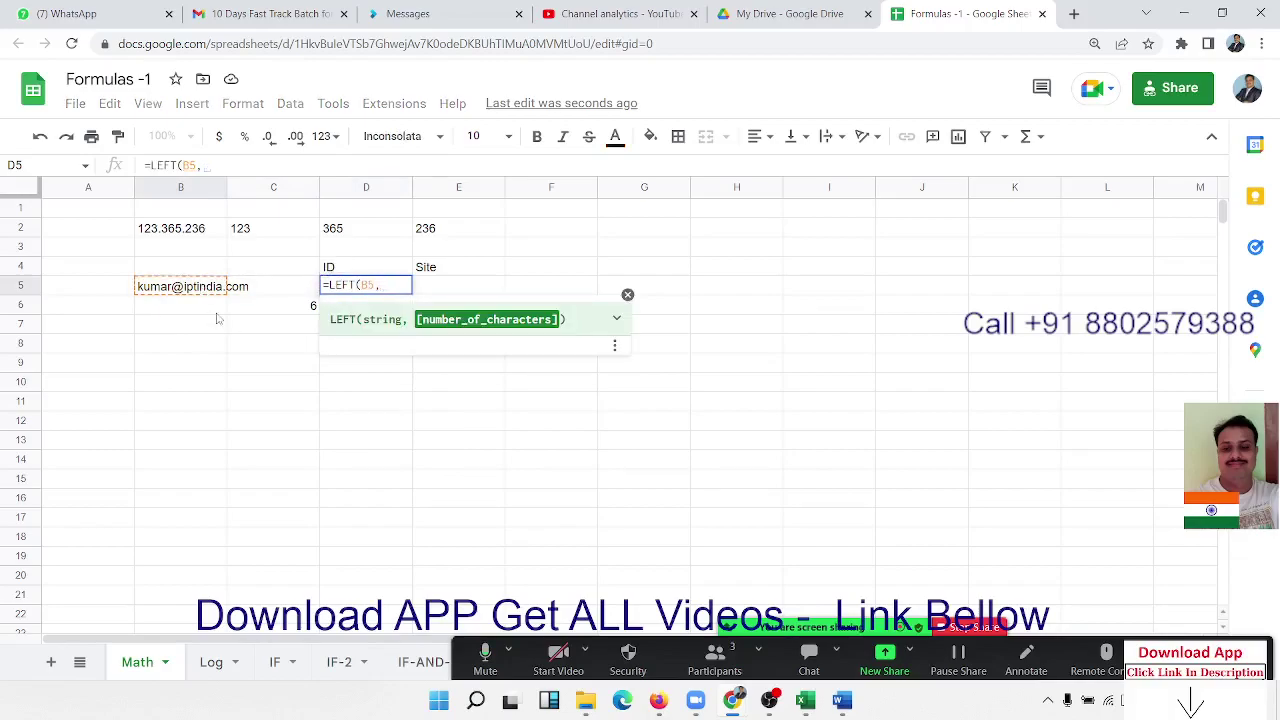
click(250, 314)
text(-1)
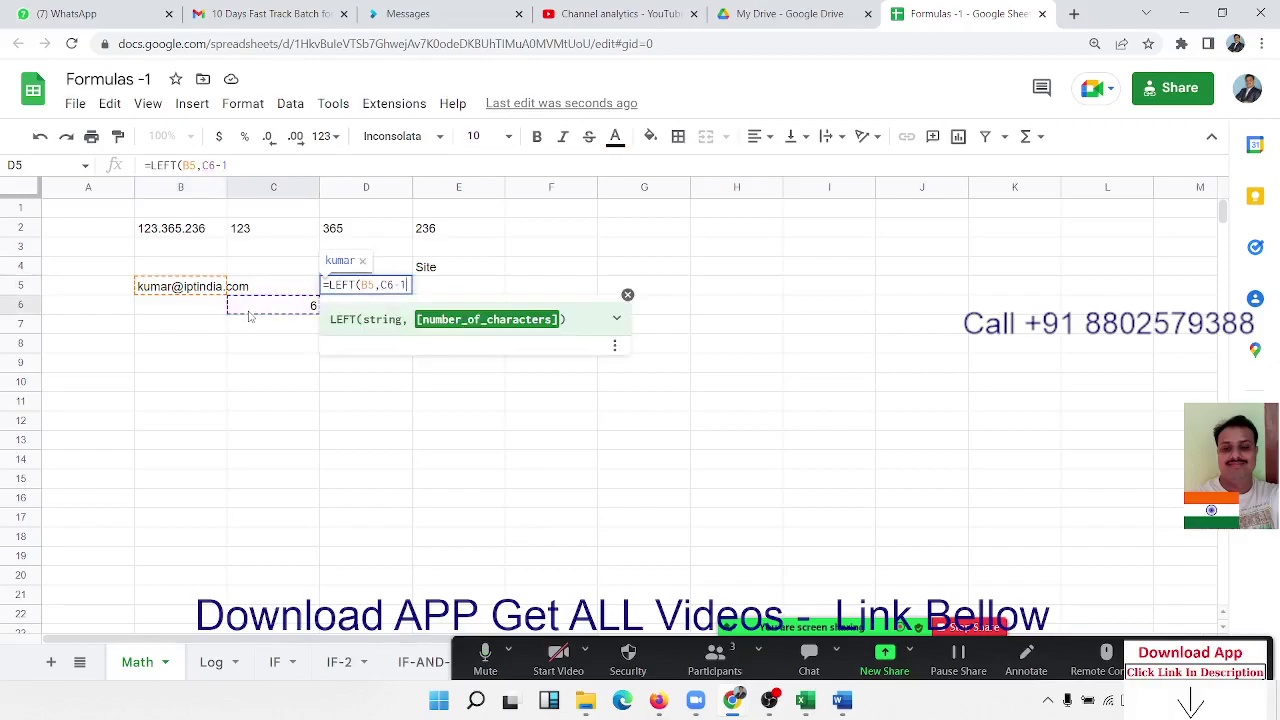
key(Return)
Enter =RIGHT(B5,LEN(B5)-C6) in E5 to extract the domain after the @
key(Up)
key(Right)
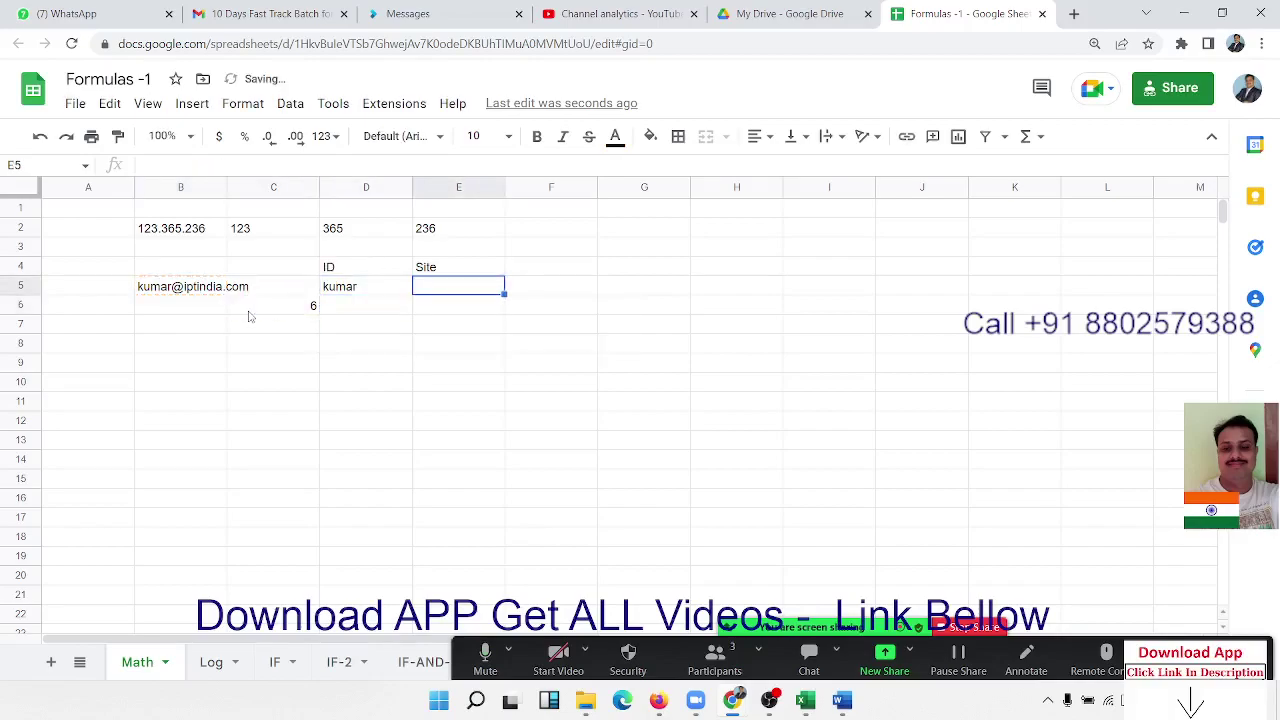
text(=RIGHT(D5)
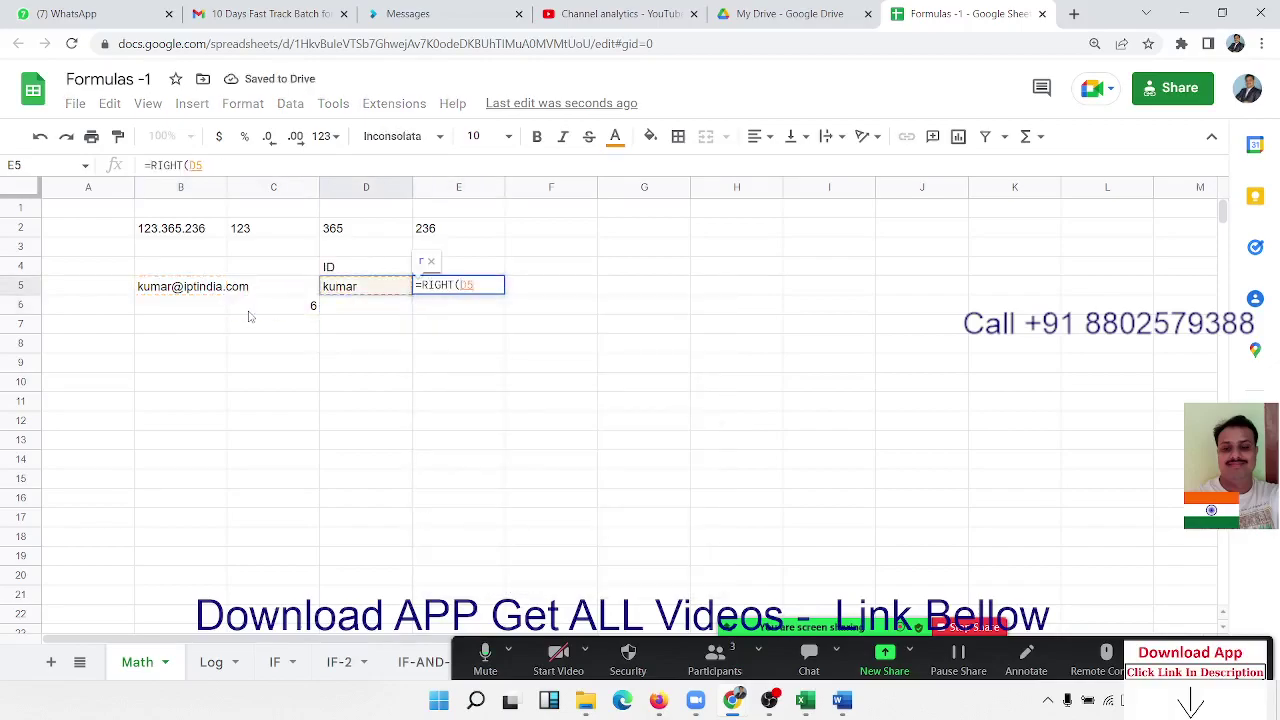
key(BackSpace)
key(BackSpace)
text(B5,len)
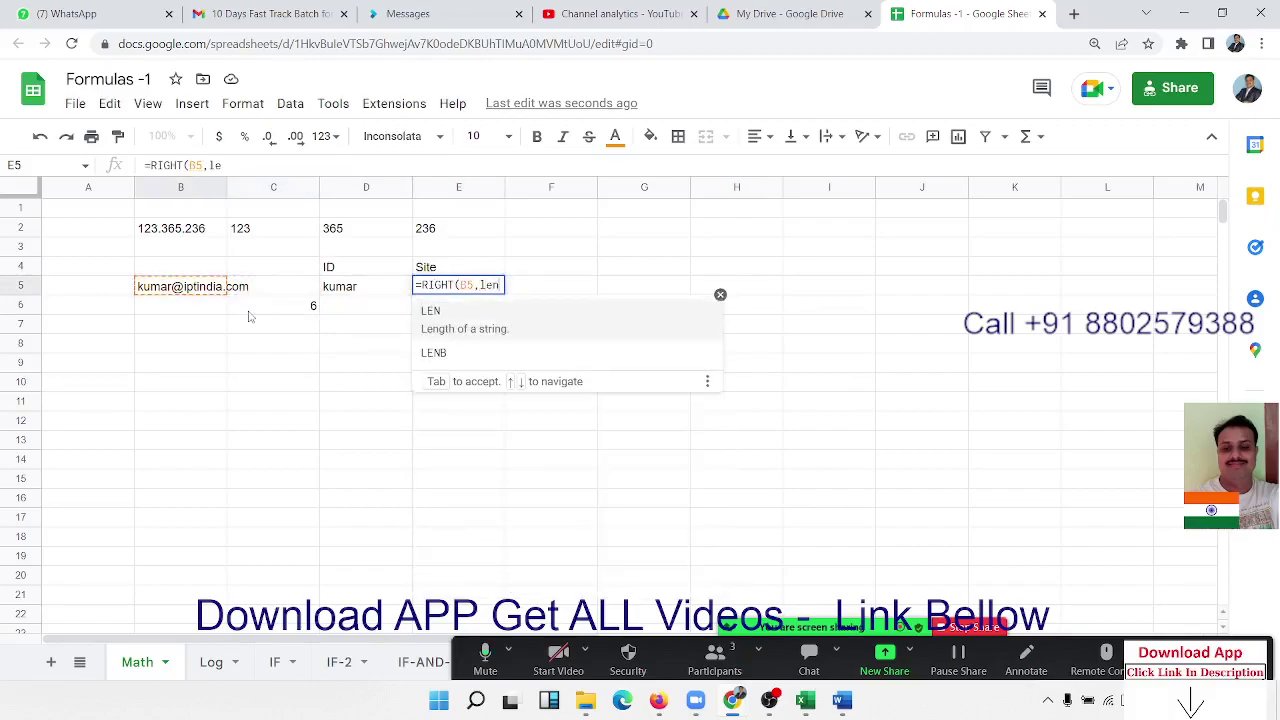
key(Tab)
text(B5)
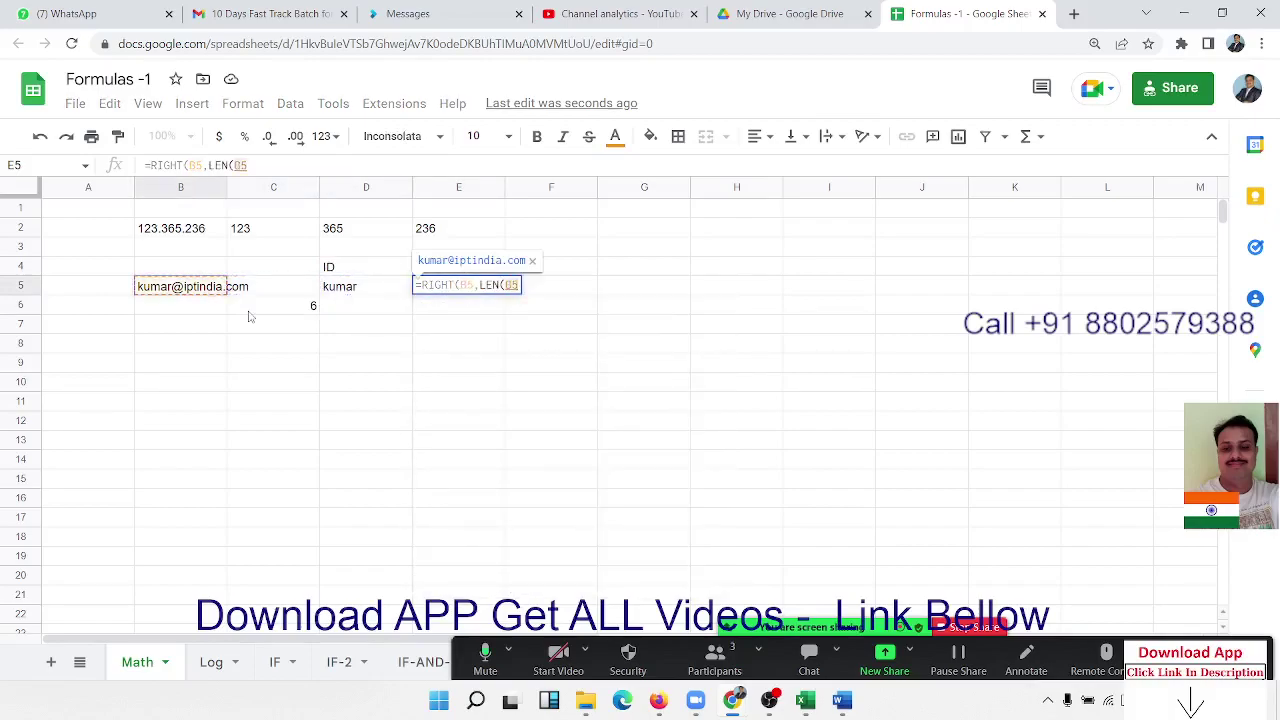
text()-)
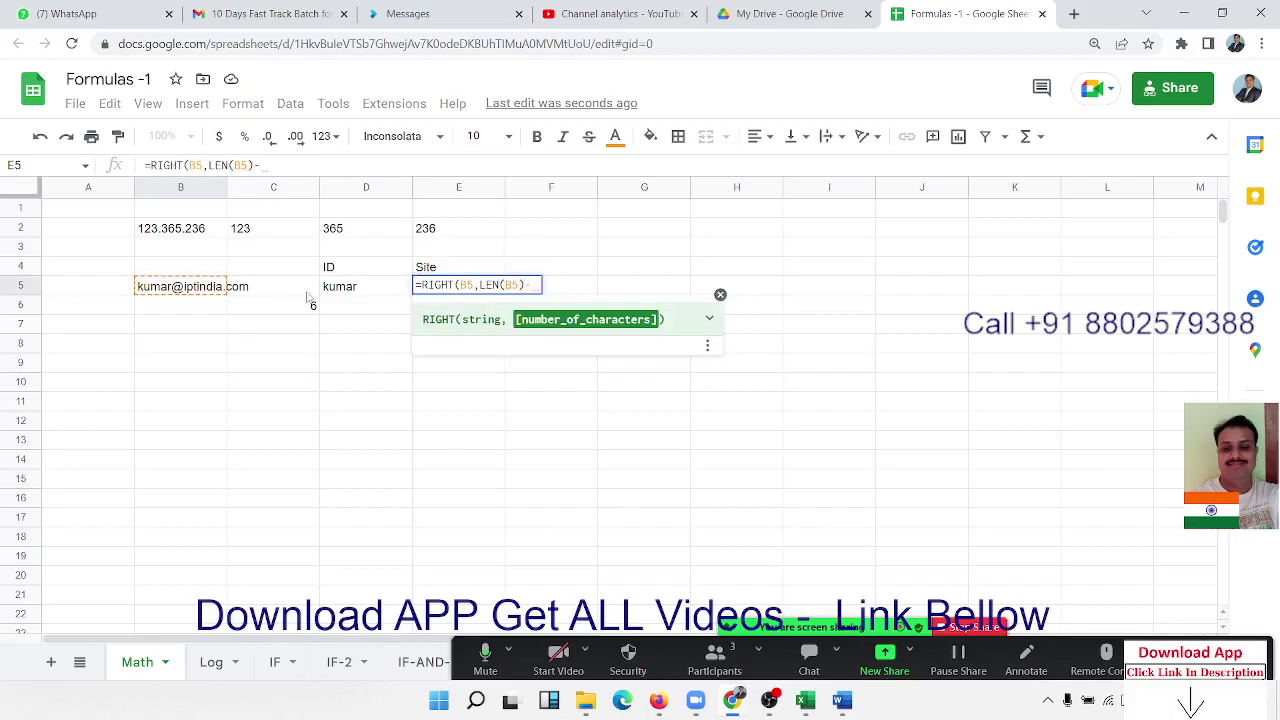
click(311, 307)
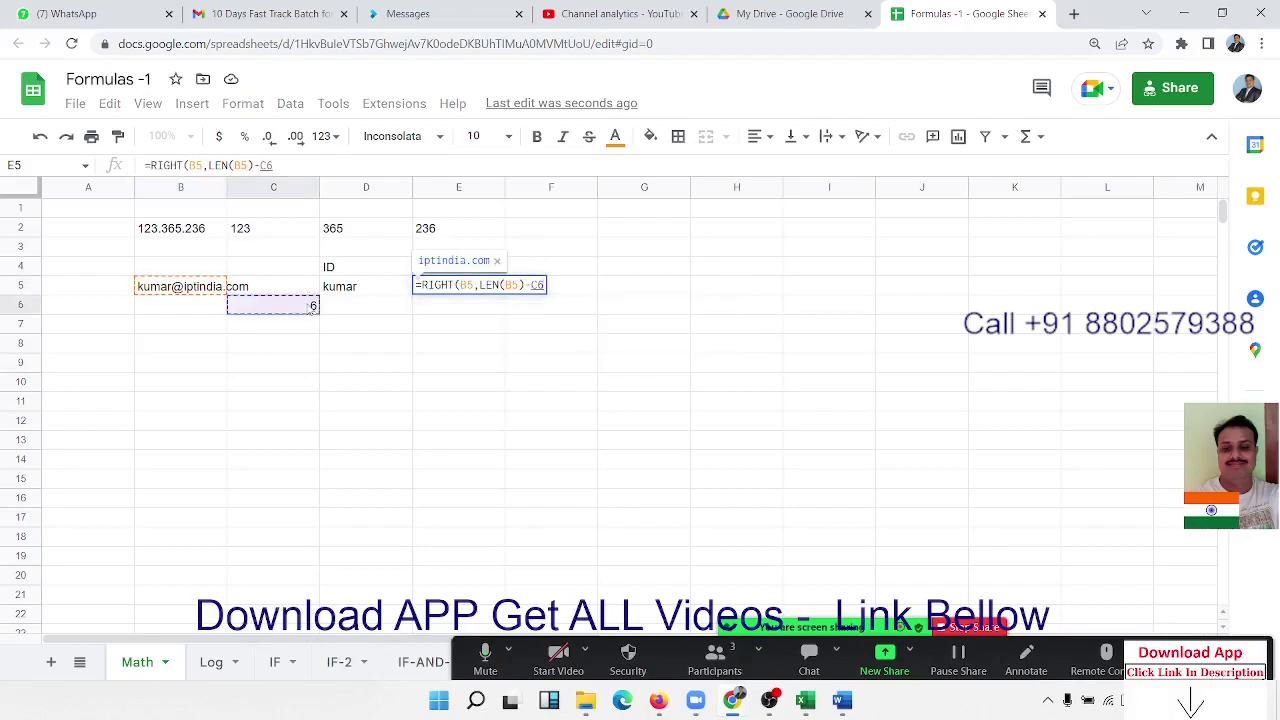
key(Return)
key(Up)
key(Down)
key(Down)
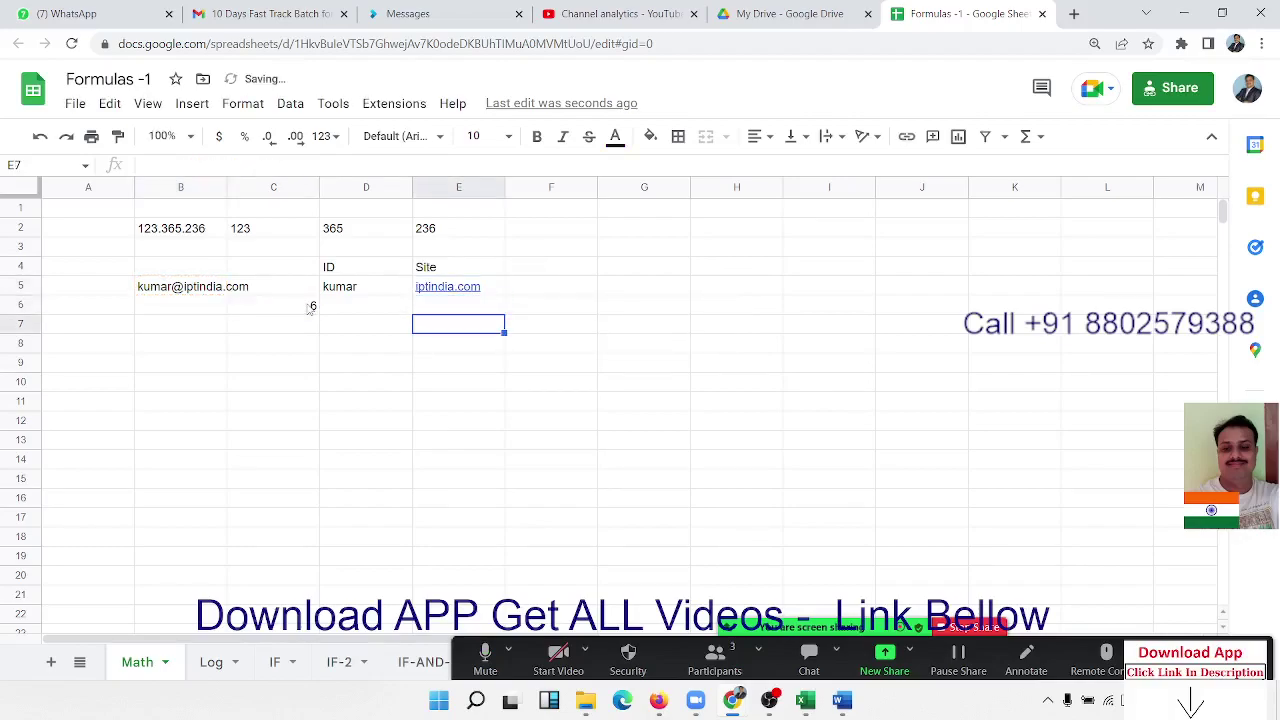
key(Down)
key(Down)
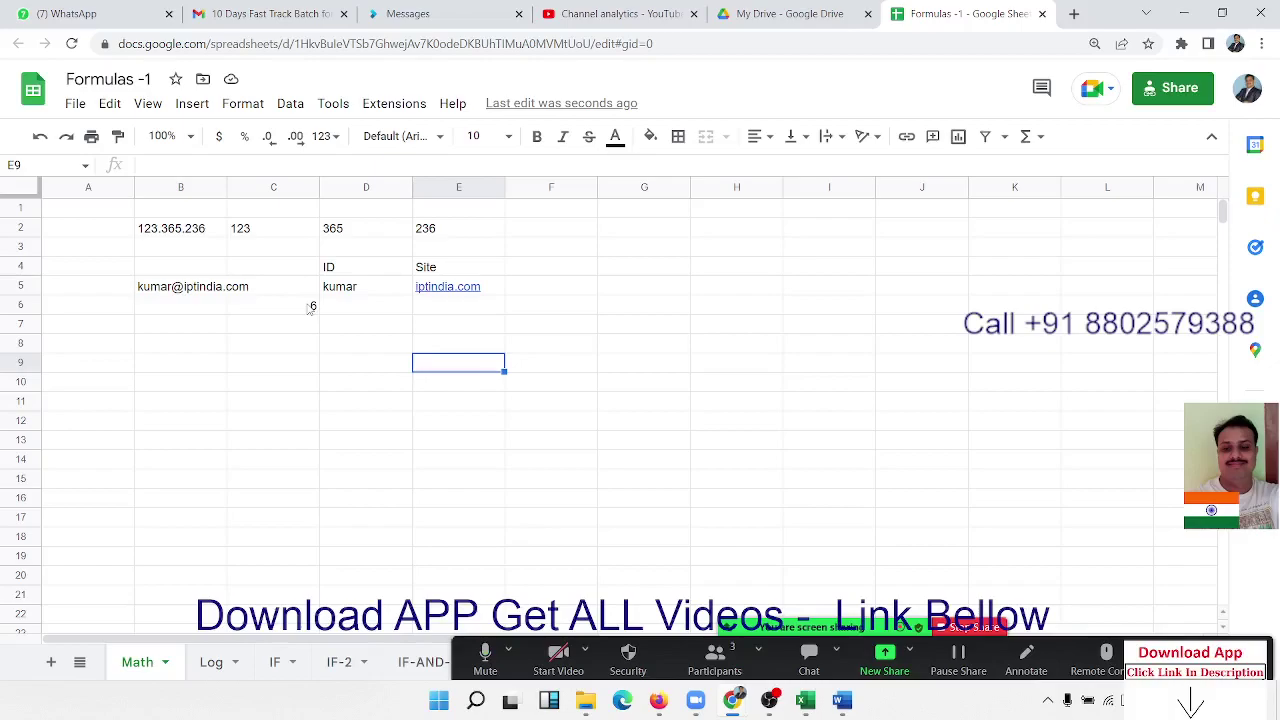
key(Up)
key(Up)
key(Up)
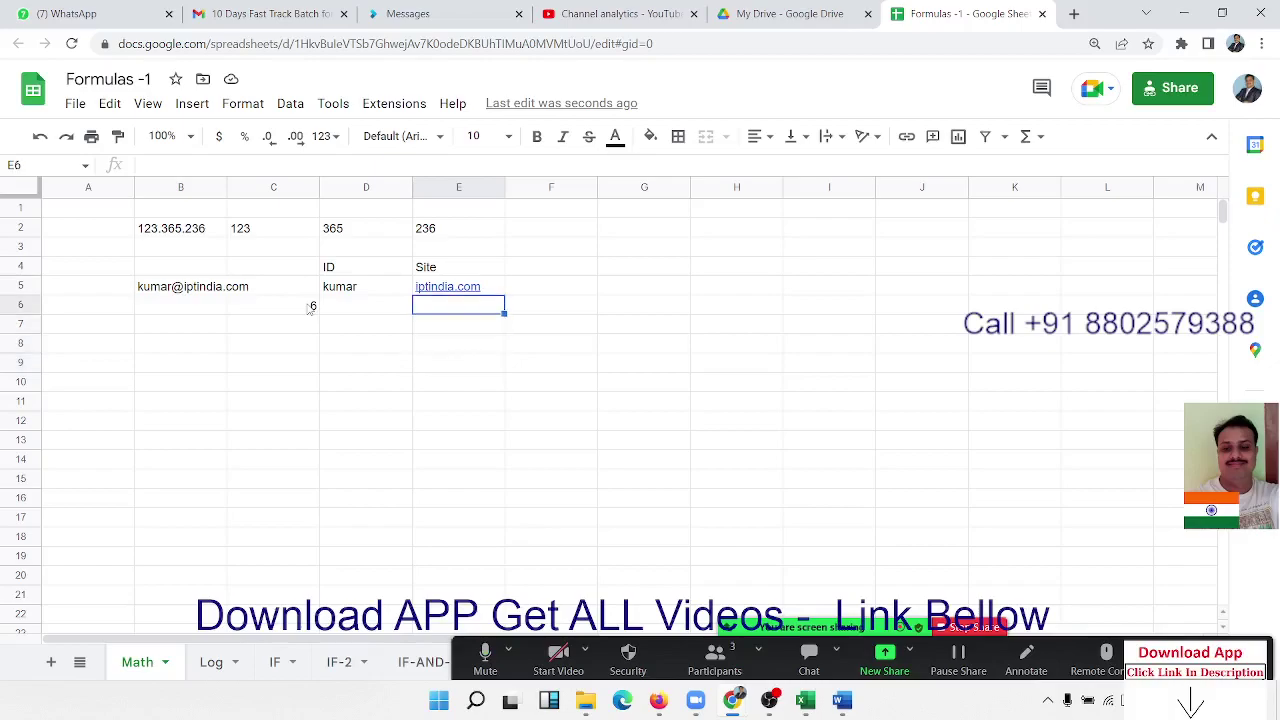
key(Up)
key(Right)
key(Right)
key(Down)
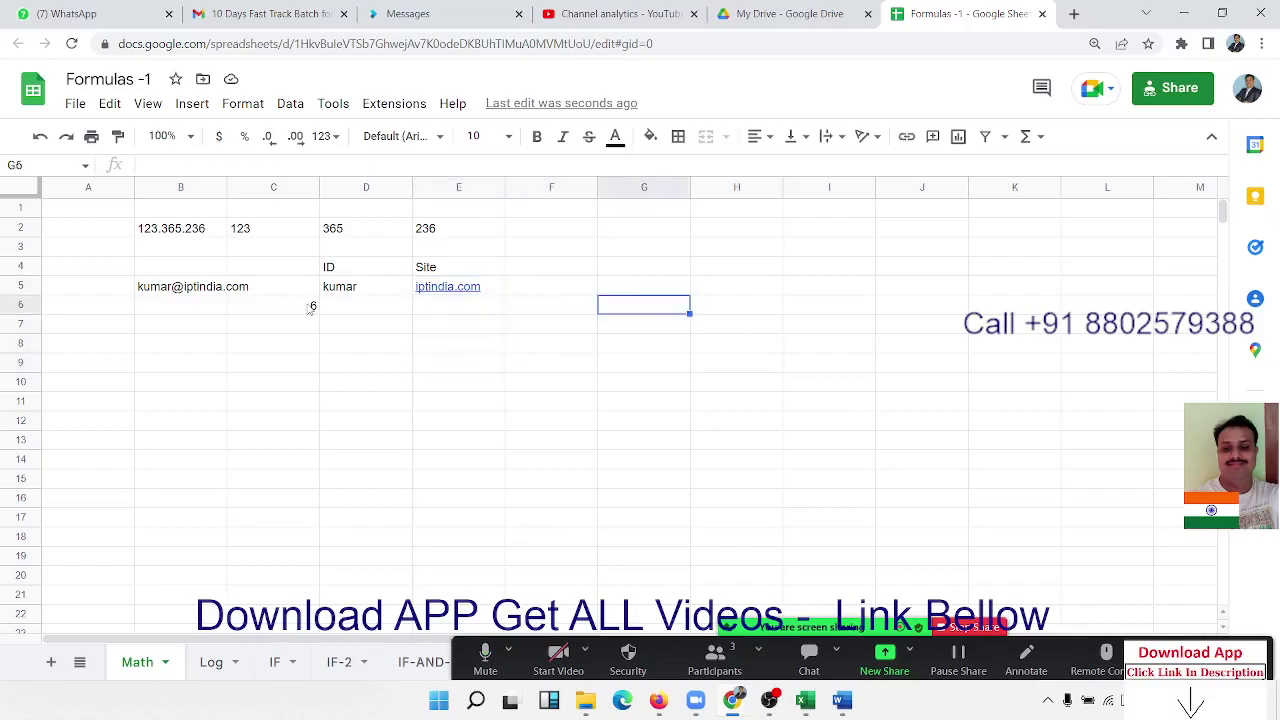
key(Down)
key(Left)
key(Left)
key(Left)
key(Left)
key(Down)
key(Left)
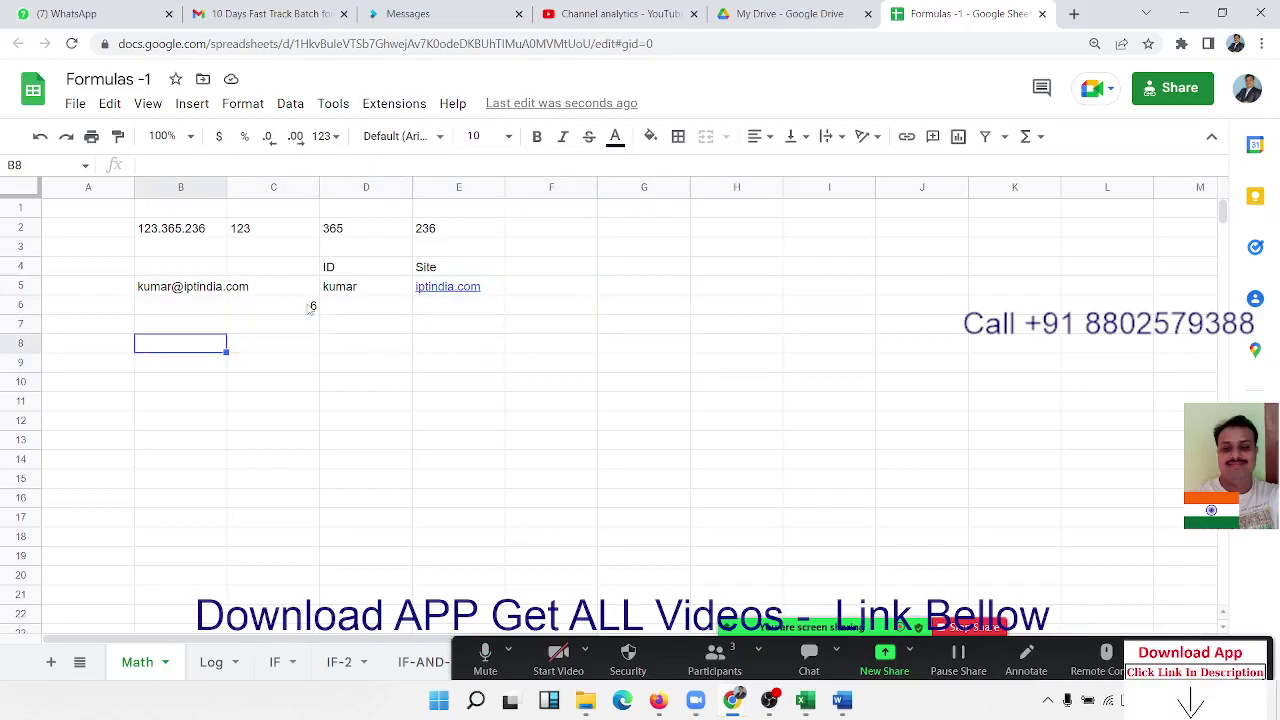
Type RAM in B8 and ram in C8, and compare them with =B8=C8 in D8
text(RA)
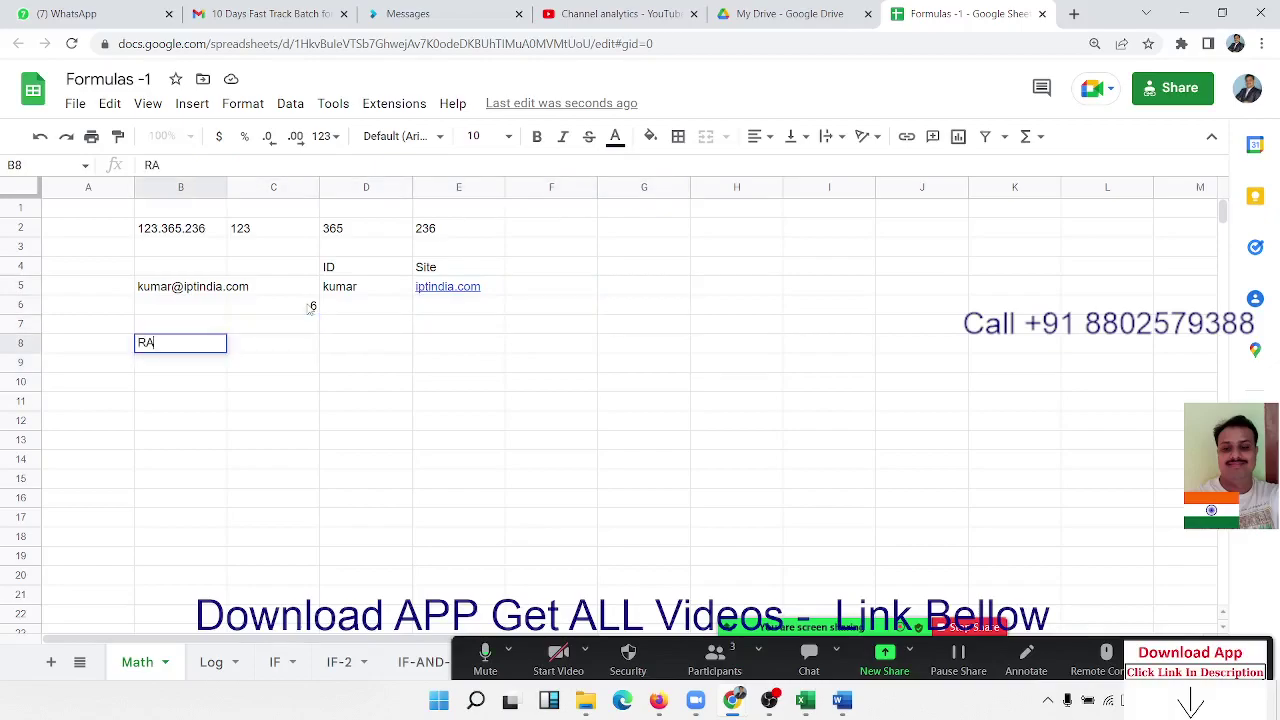
text(M)
key(Tab)
text(ra)
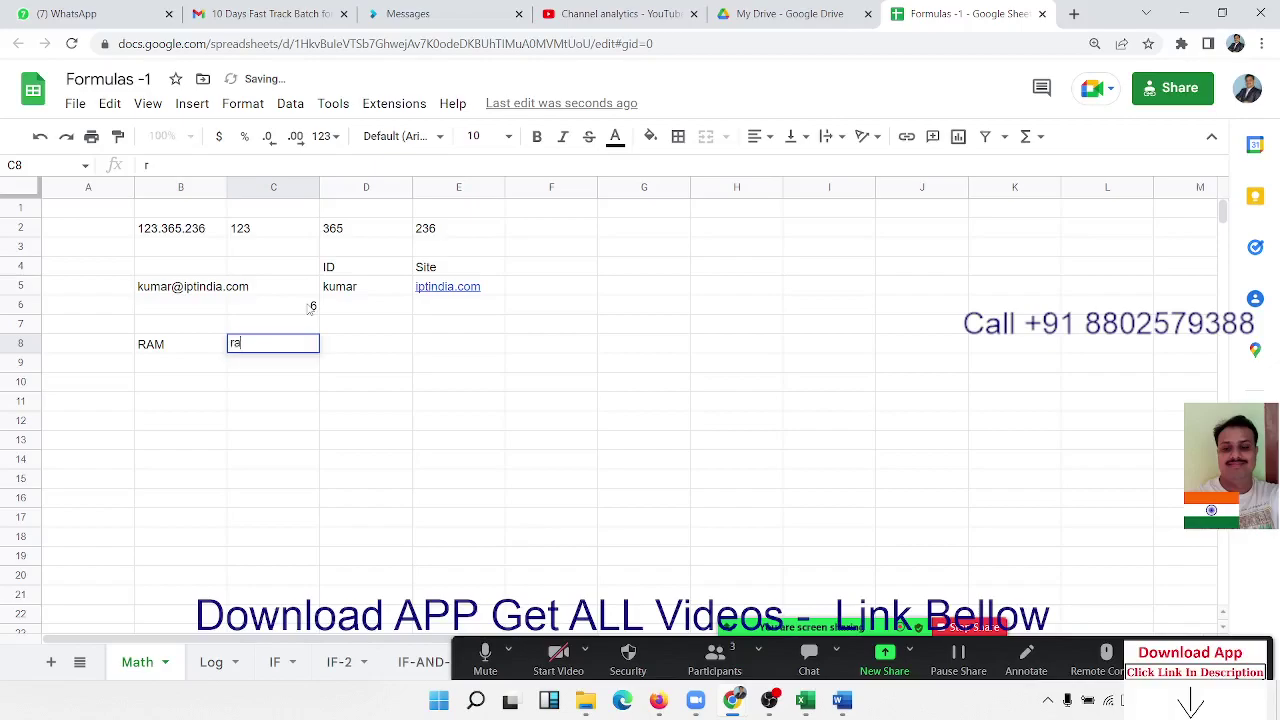
text(m)
key(Tab)
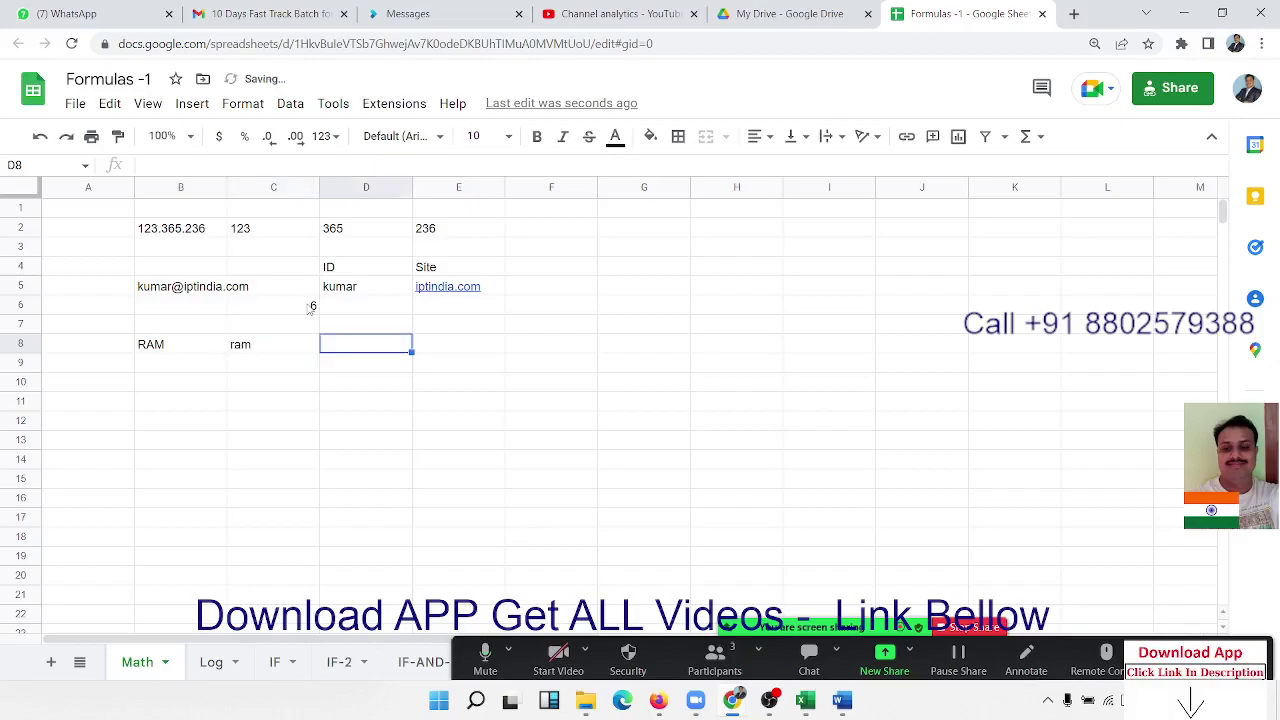
text(=)
key(Left)
key(Left)
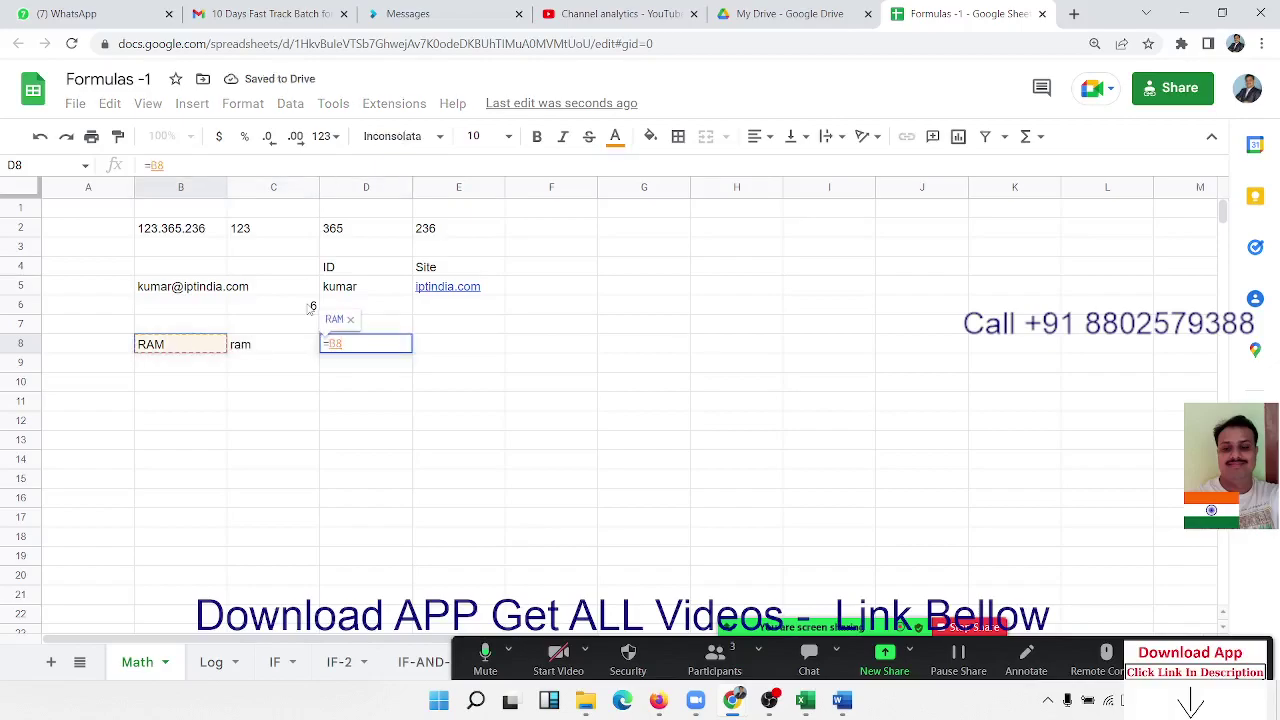
text(=)
key(Left)
key(Left)
key(Right)
key(Return)
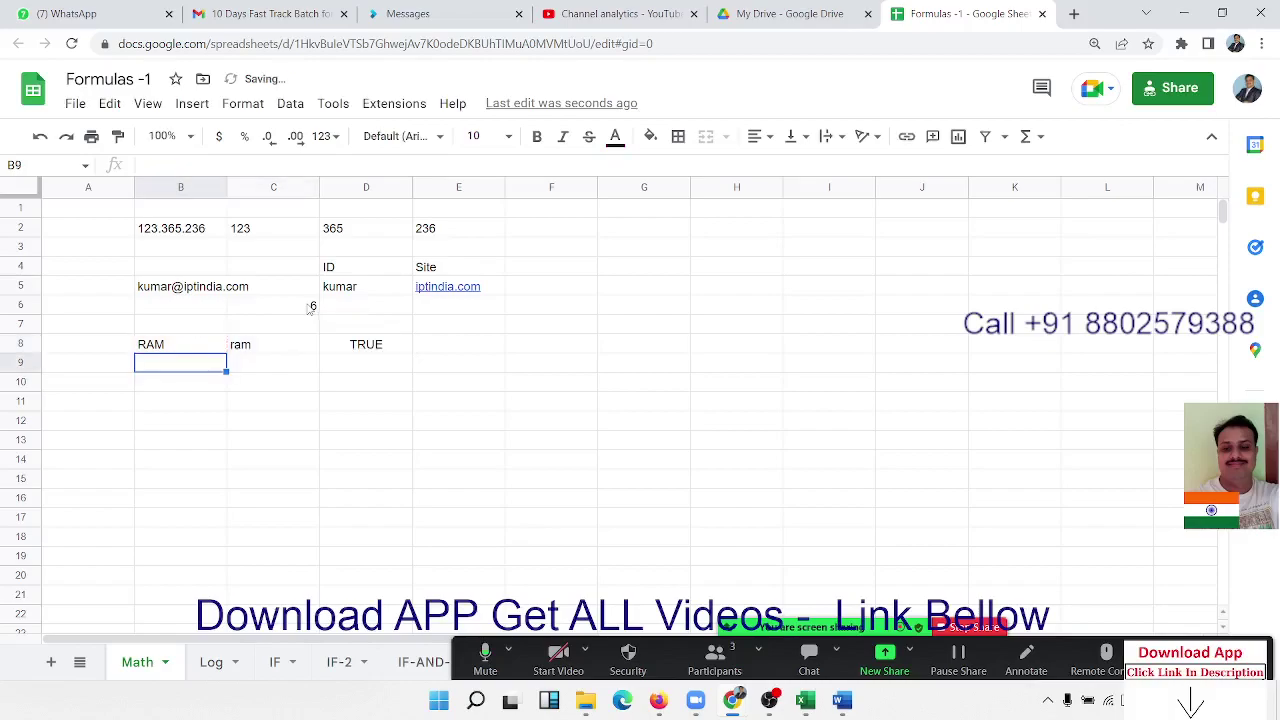
Enter =EXACT(B8,C8) in D9 for a case-sensitive comparison
key(Right)
key(Right)
text(=)
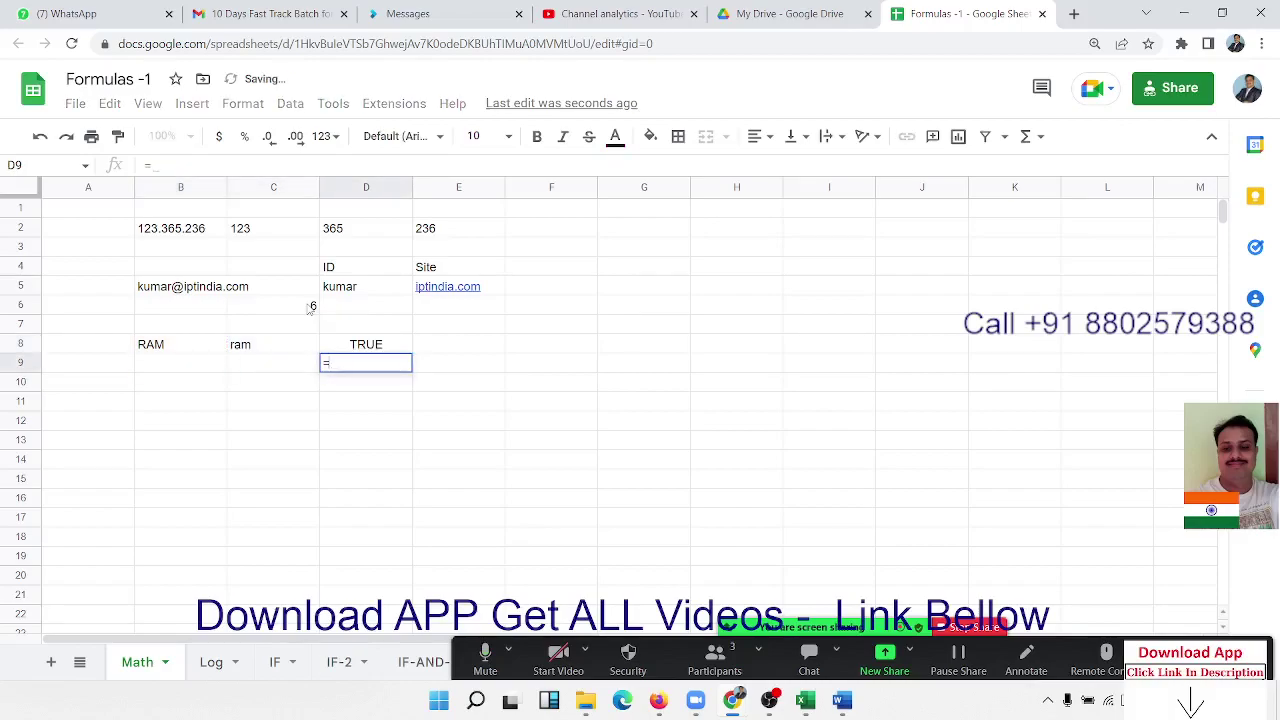
text(exa)
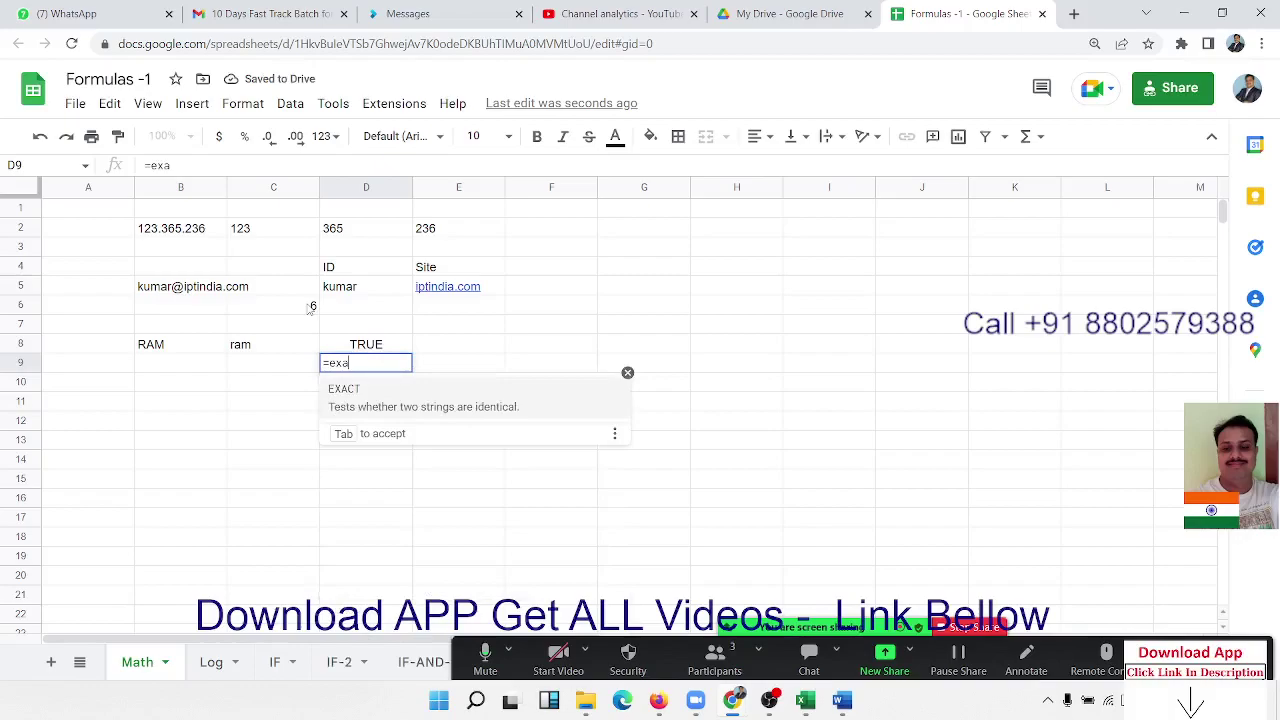
key(Tab)
key(Left)
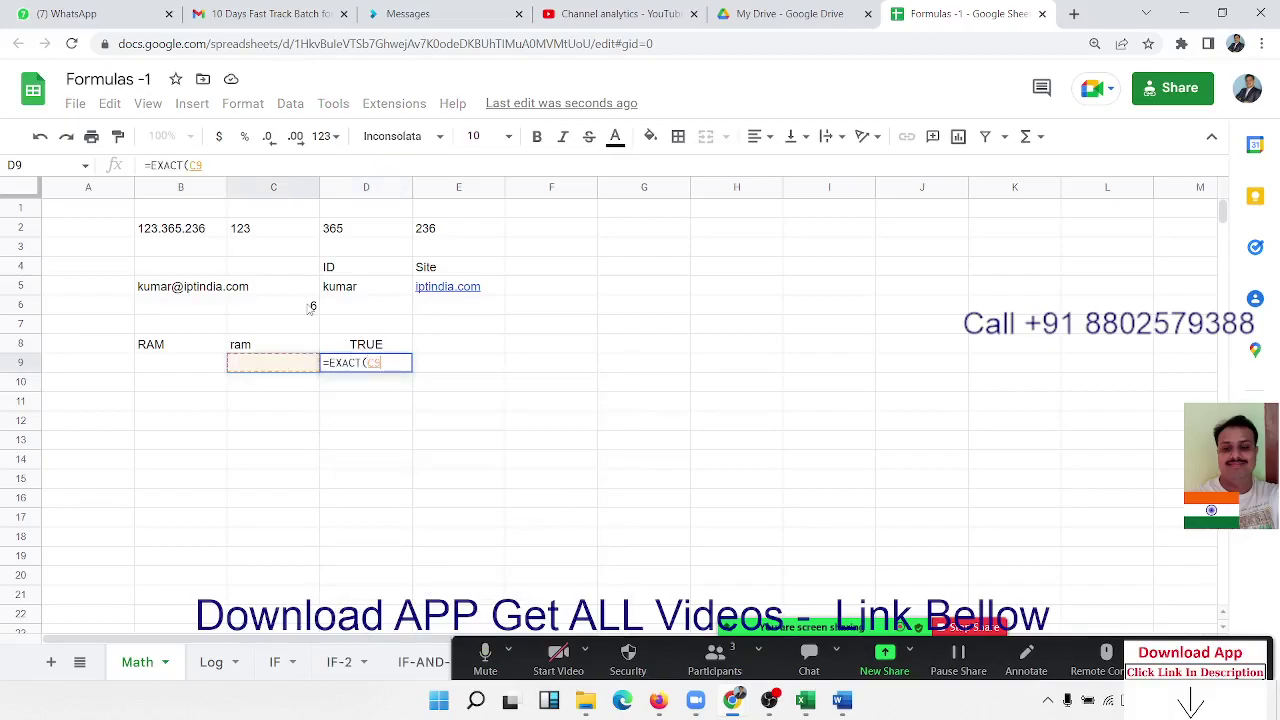
key(Left)
key(Up)
text(,)
key(Left)
key(Up)
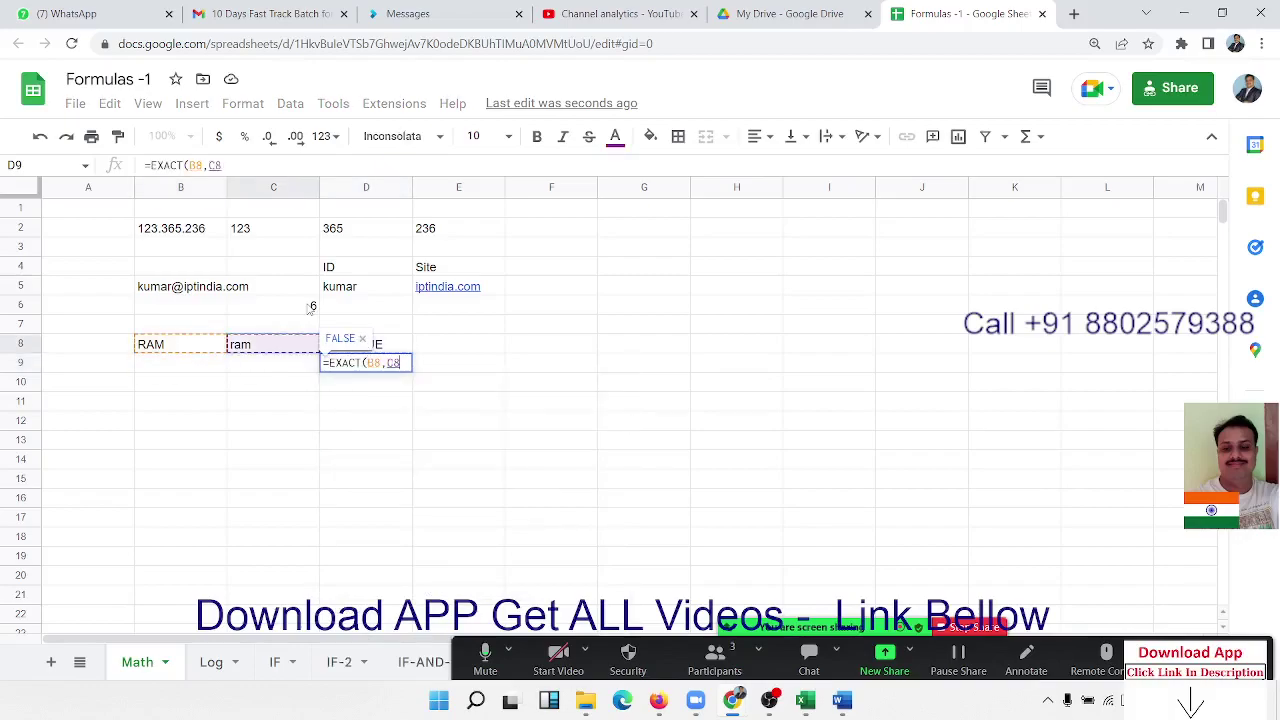
key(Return)
Retype C8 as RAM so D9's EXACT test returns TRUE
key(Up)
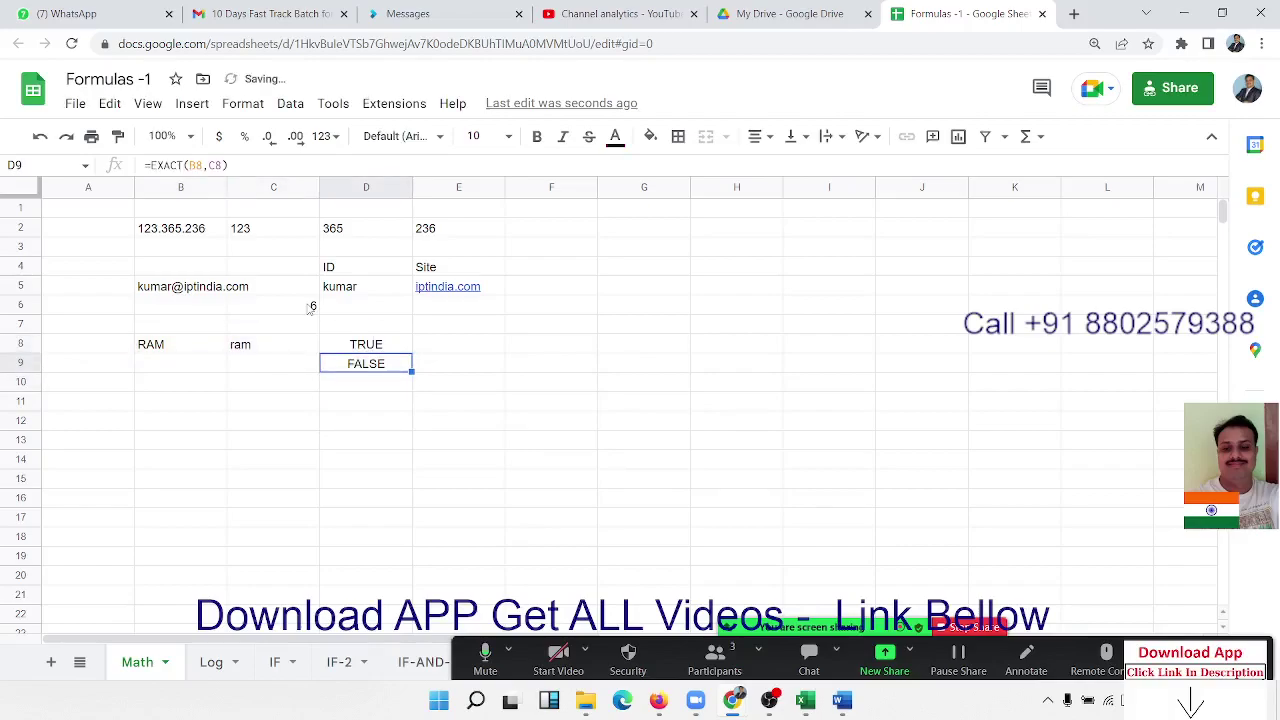
key(Up)
key(Left)
key(Left)
key(Right)
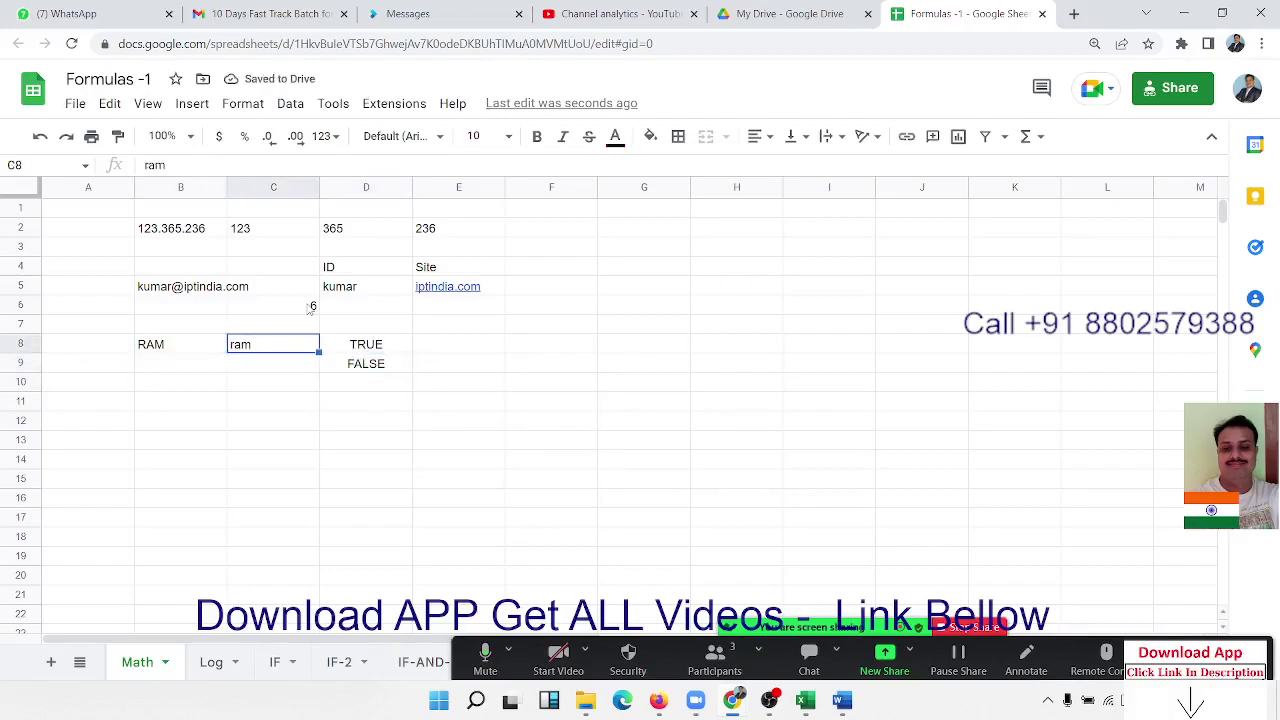
text(RAM)
key(Return)
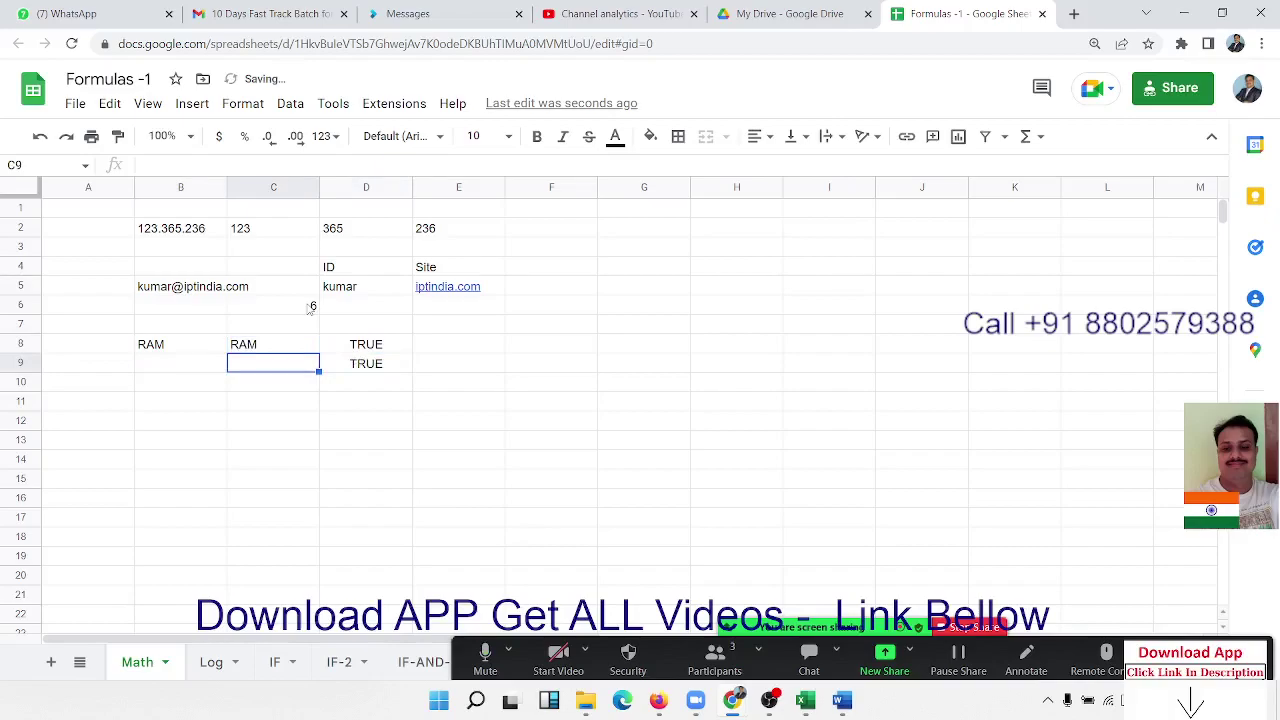
key(Right)
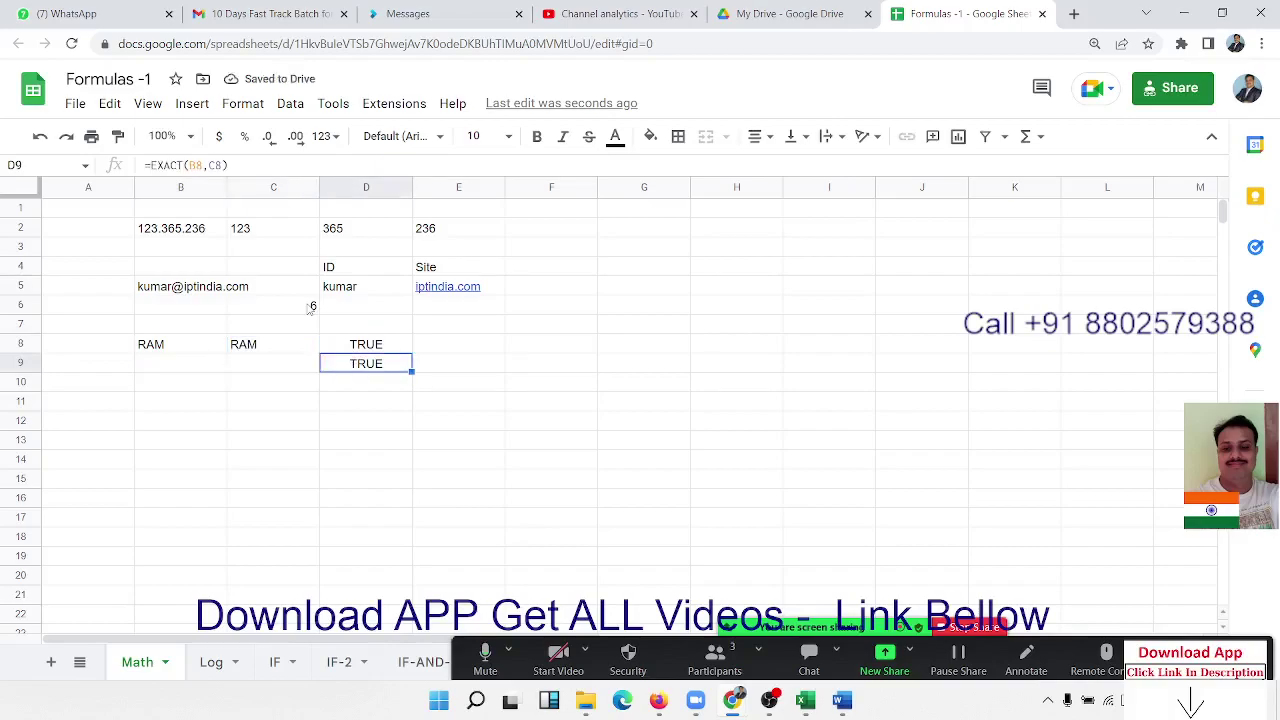
key(Down)
key(Up)
click(280, 424)
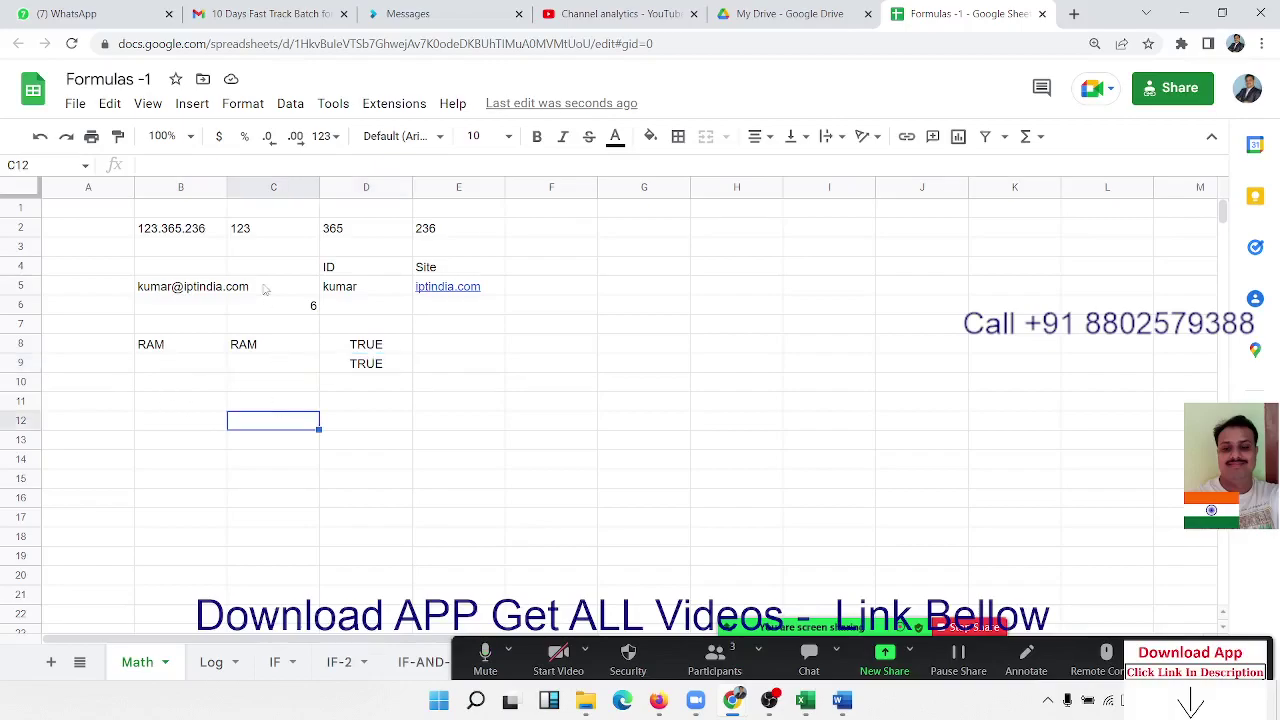
click(189, 112)
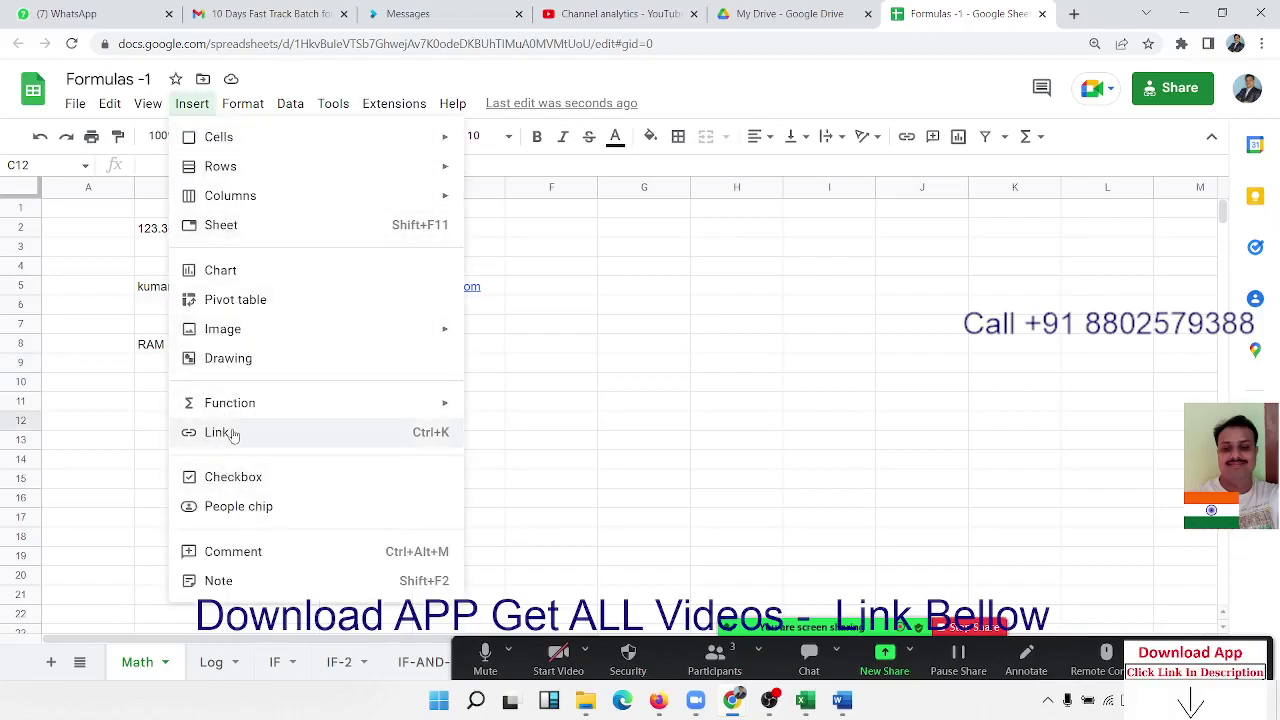
mouse_move(241, 418)
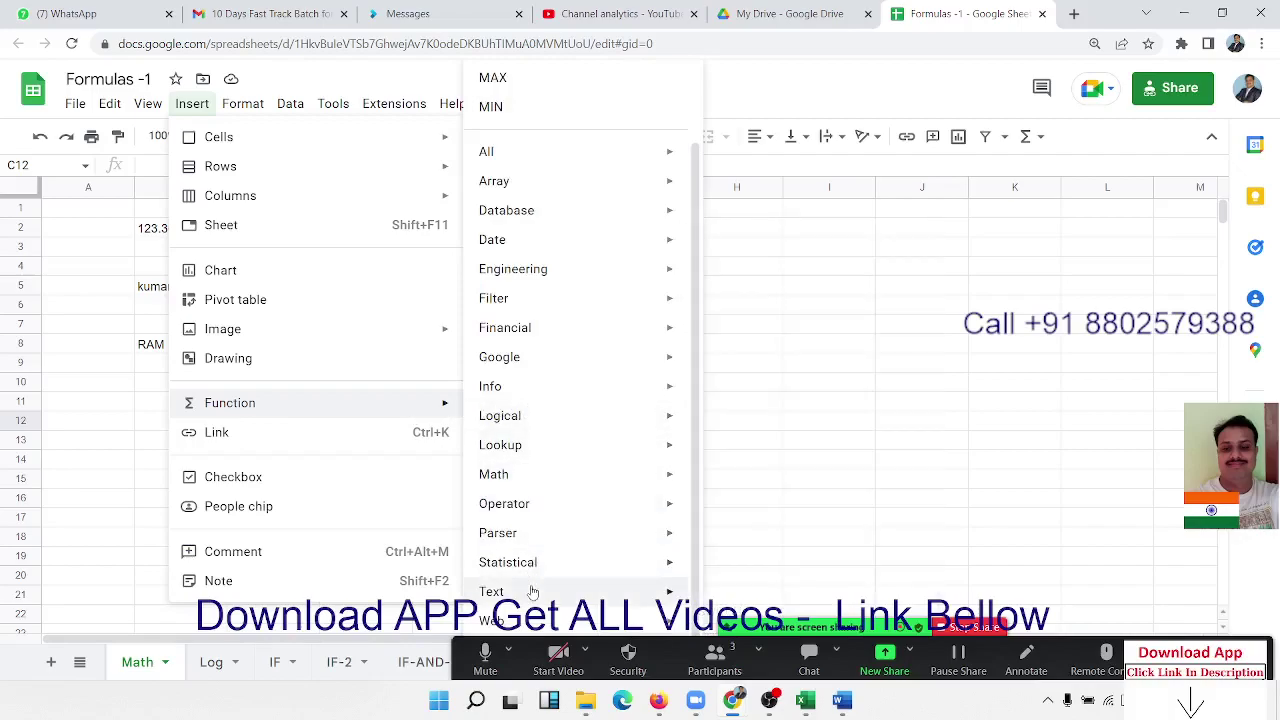
mouse_move(530, 591)
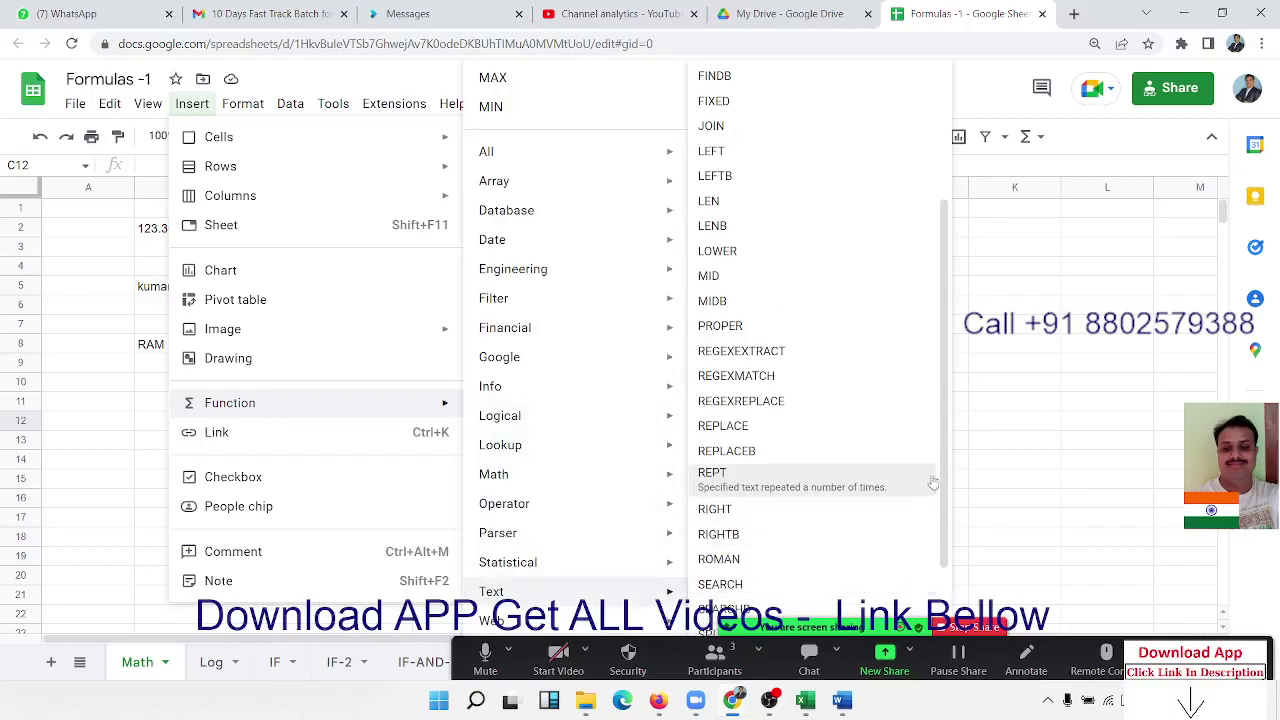
scroll(944, 490, down, 1)
drag(944, 490, 963, 311)
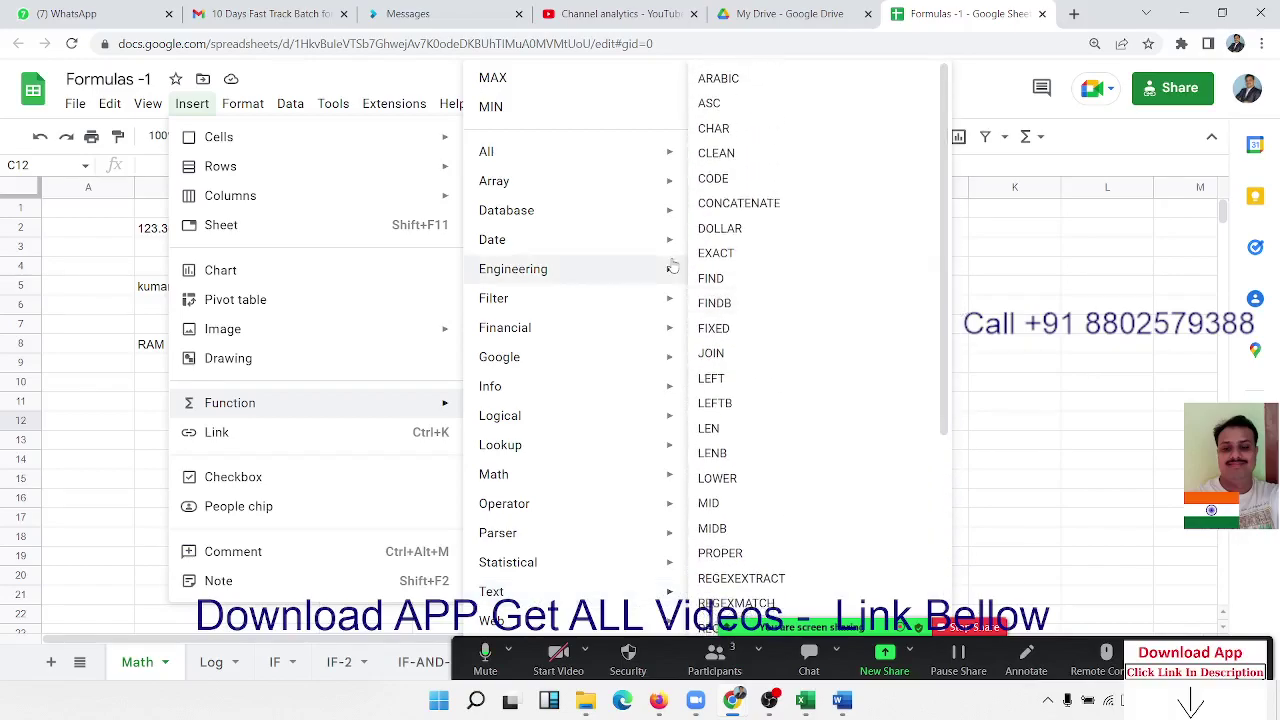
mouse_move(513, 269)
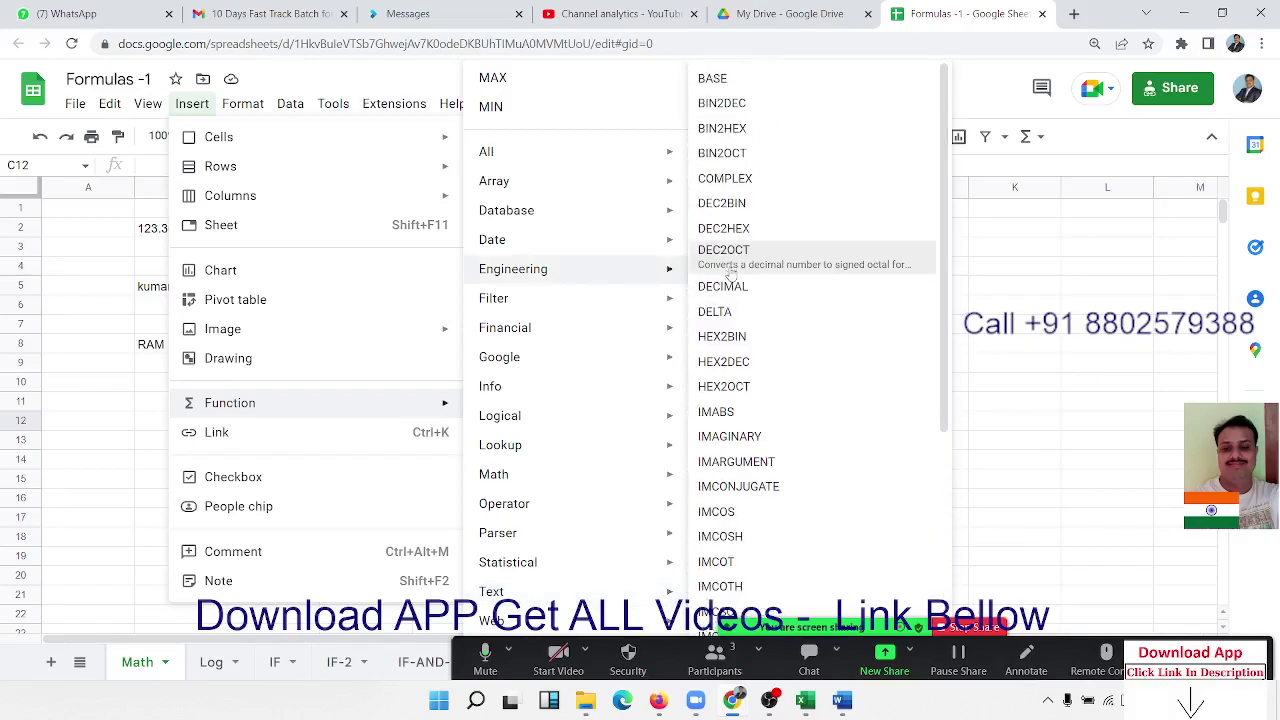
click(1094, 371)
click(619, 236)
Enter 1500 in G3, zoom to 75%, and format it as a percentage (150000.00%)
click(621, 246)
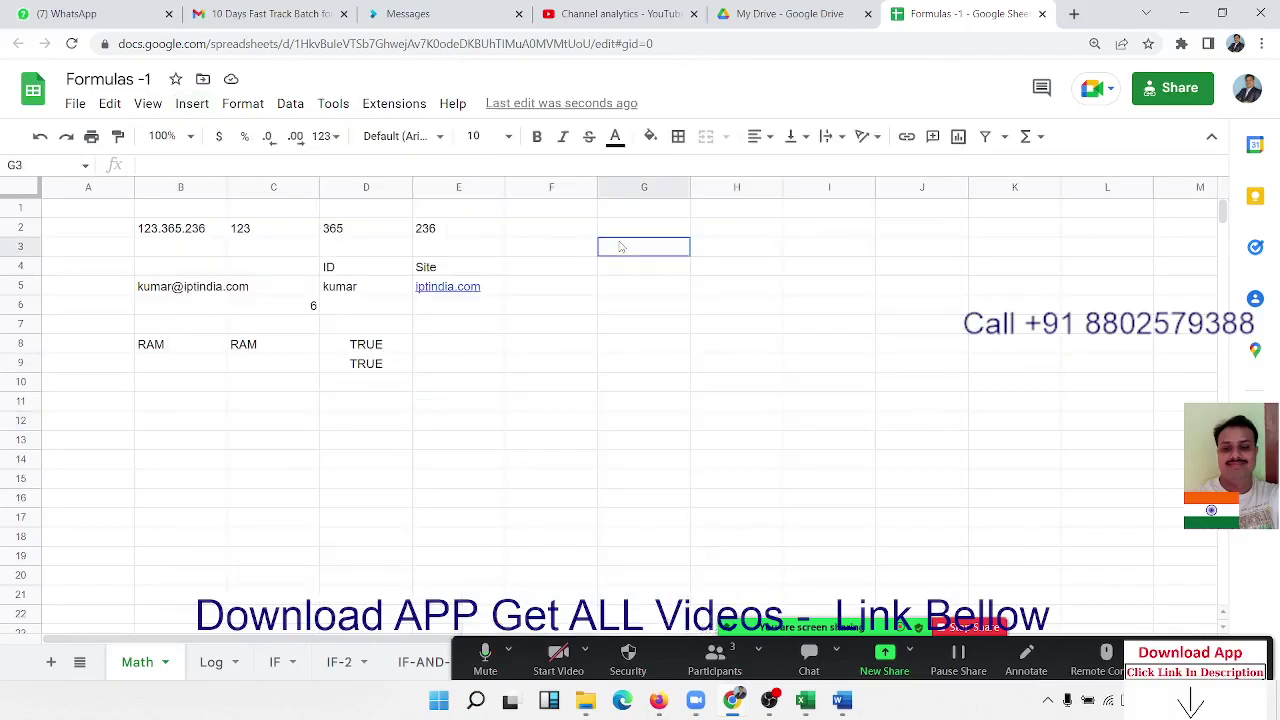
text(1500)
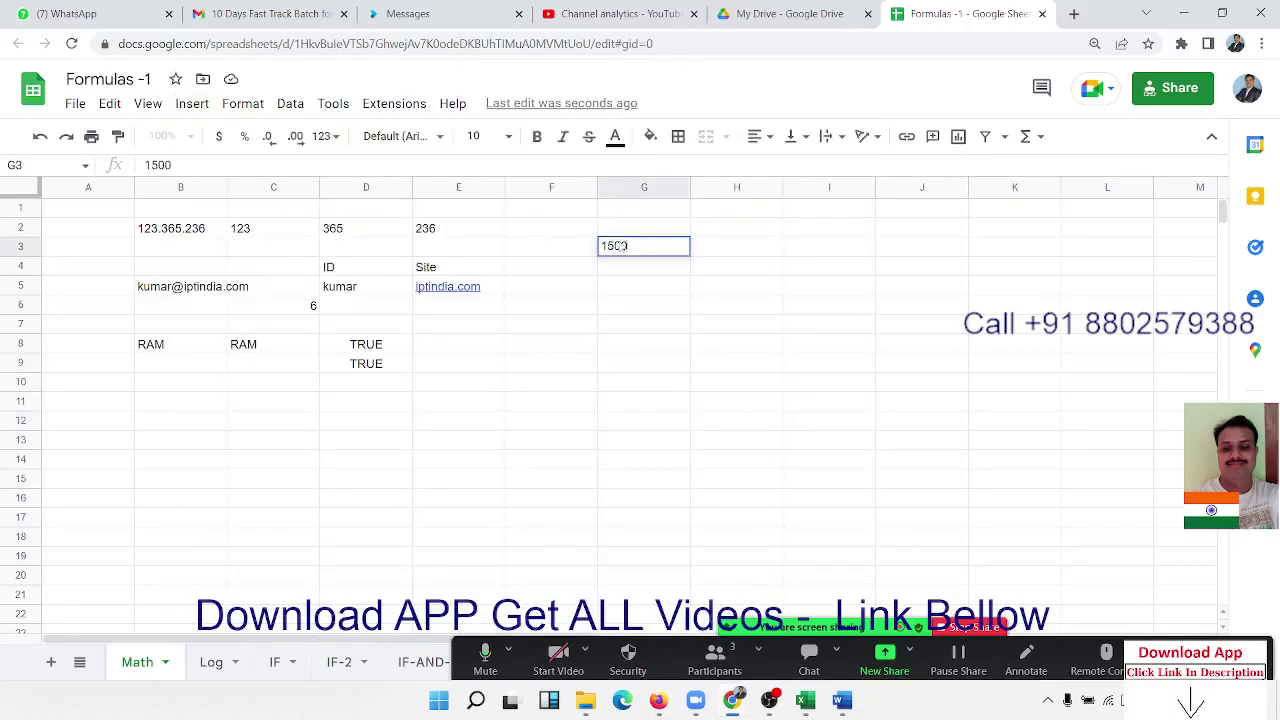
key(Return)
click(621, 247)
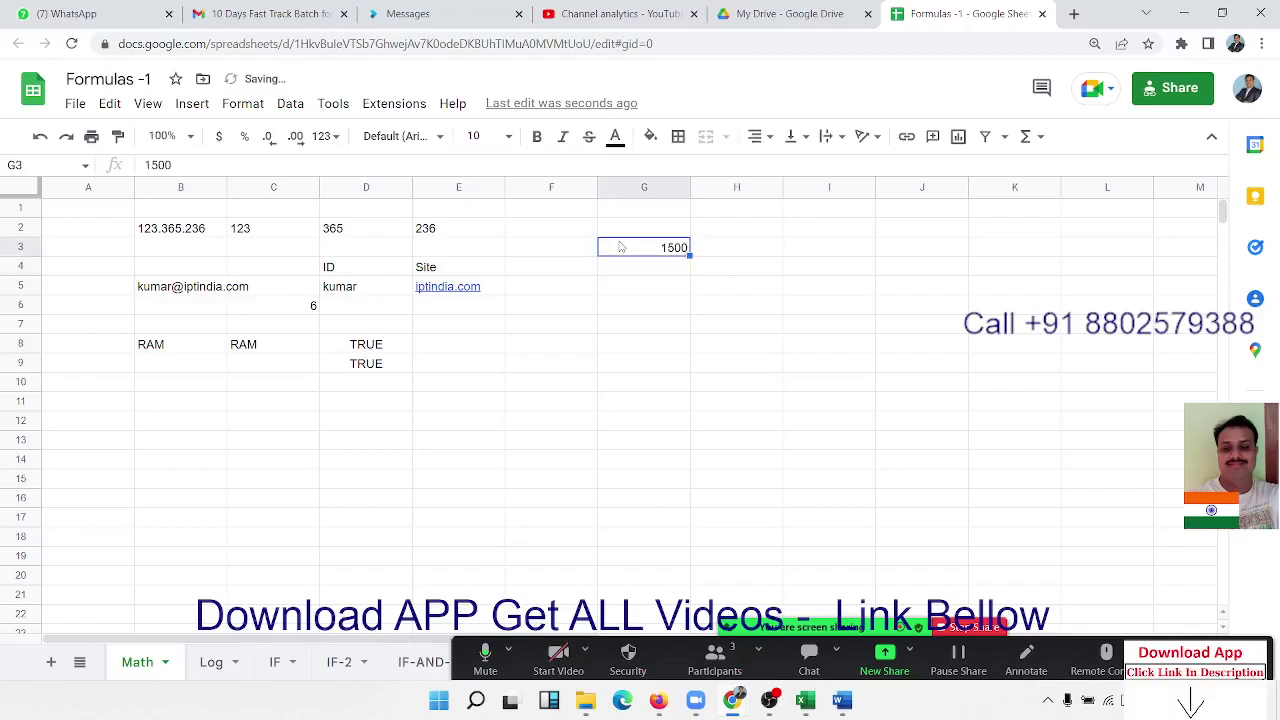
click(163, 136)
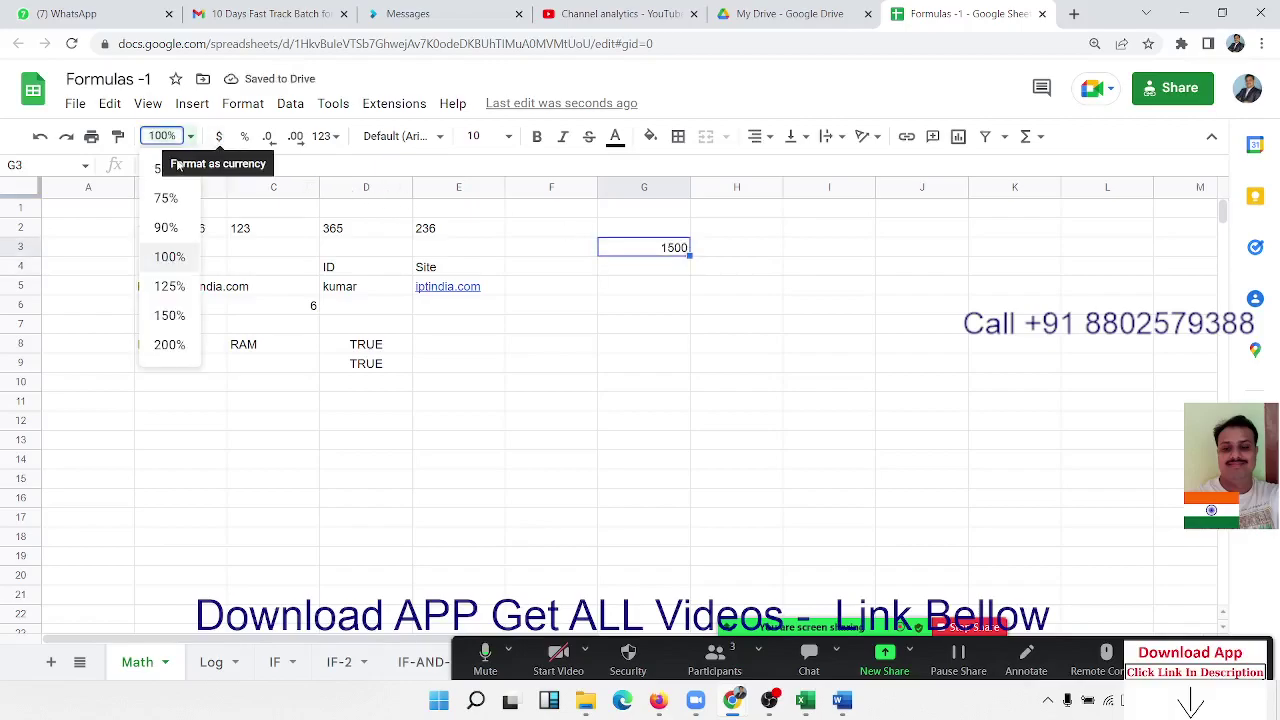
click(165, 198)
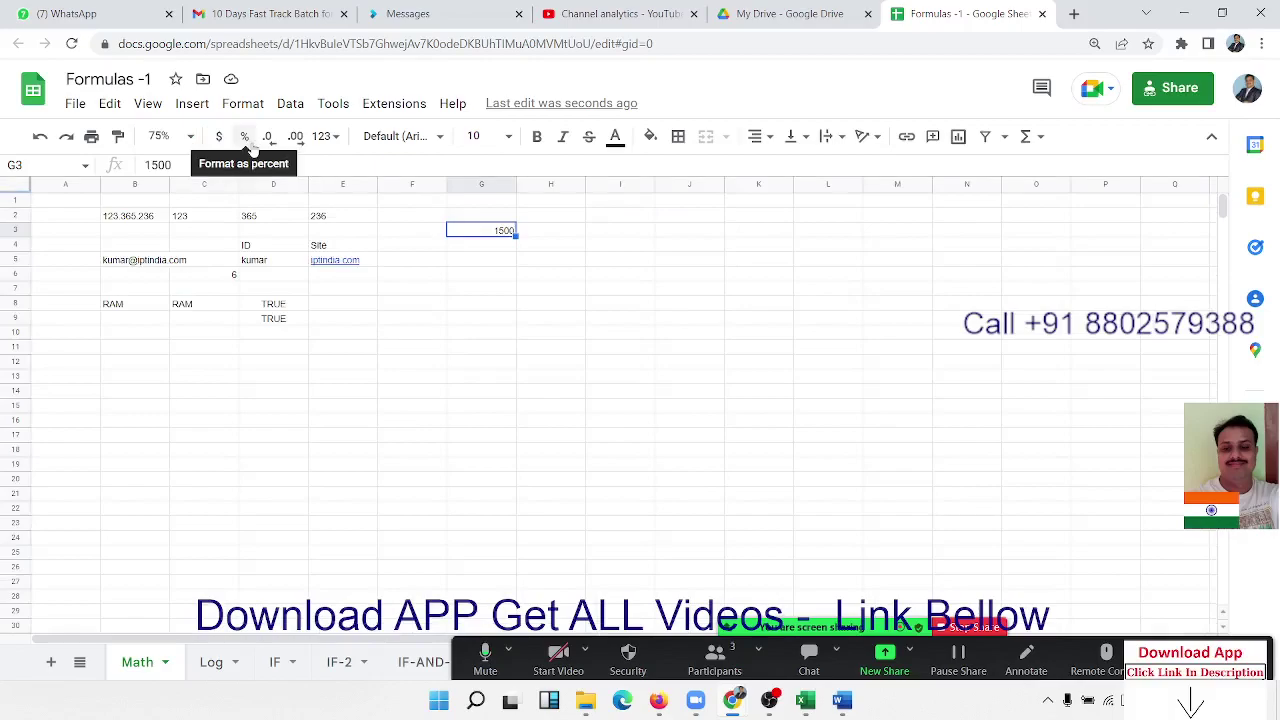
click(247, 140)
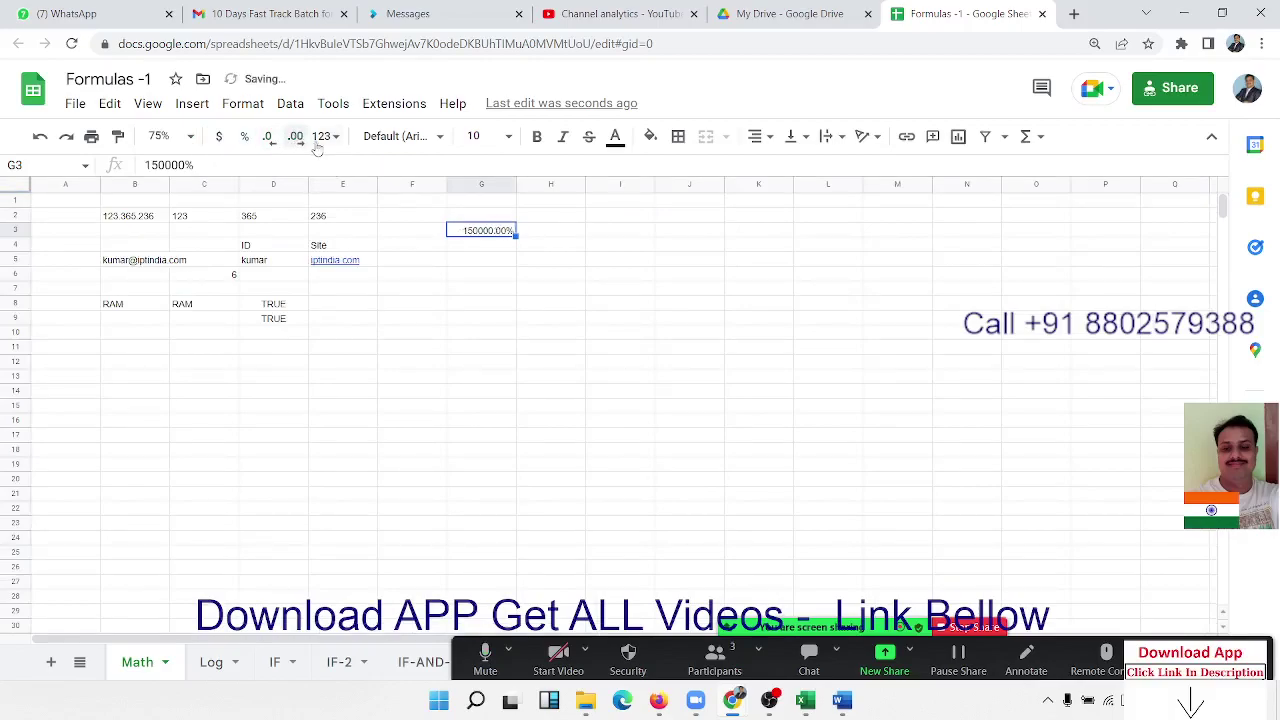
Check the number-format list, then start and cancel a formula in H7
click(322, 137)
click(687, 265)
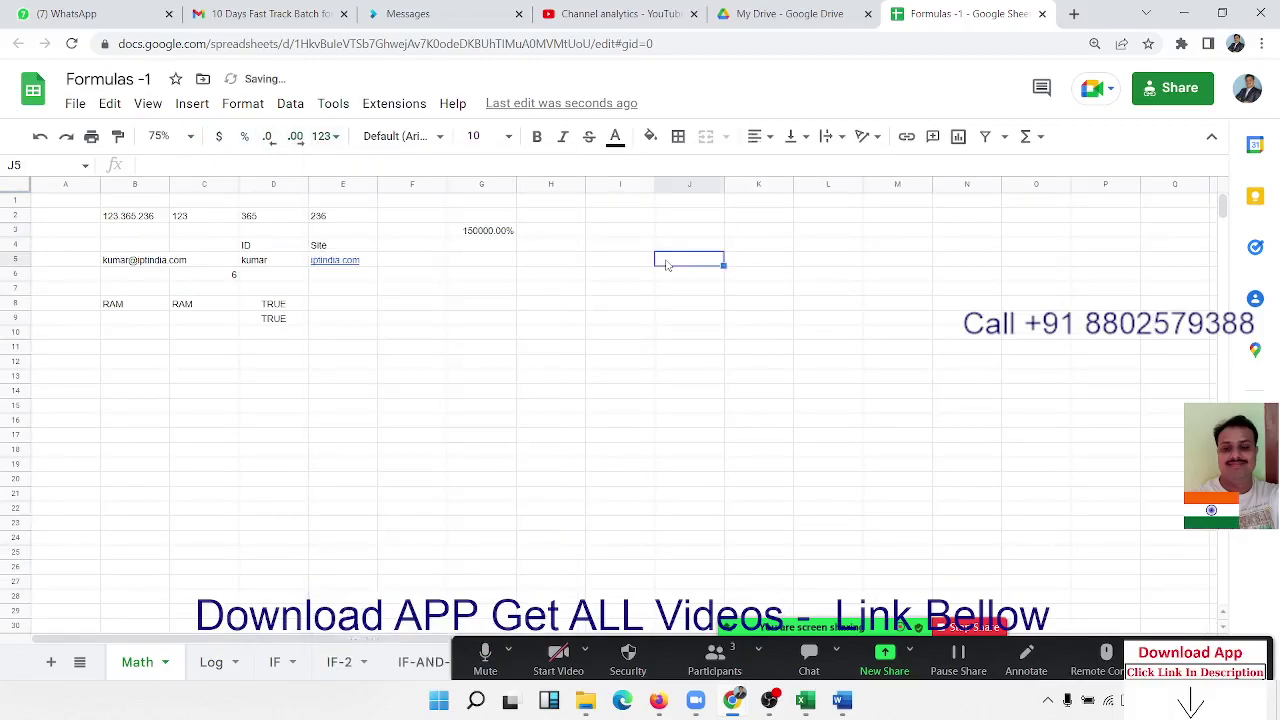
click(575, 291)
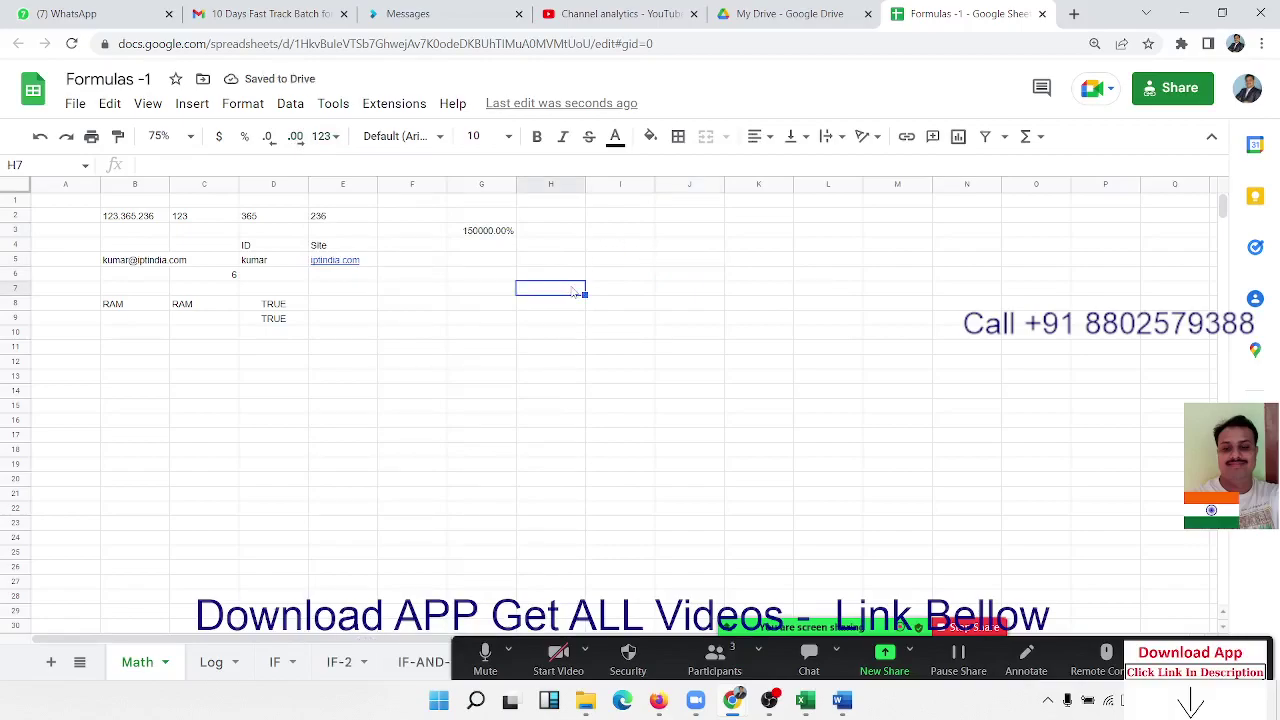
text(=)
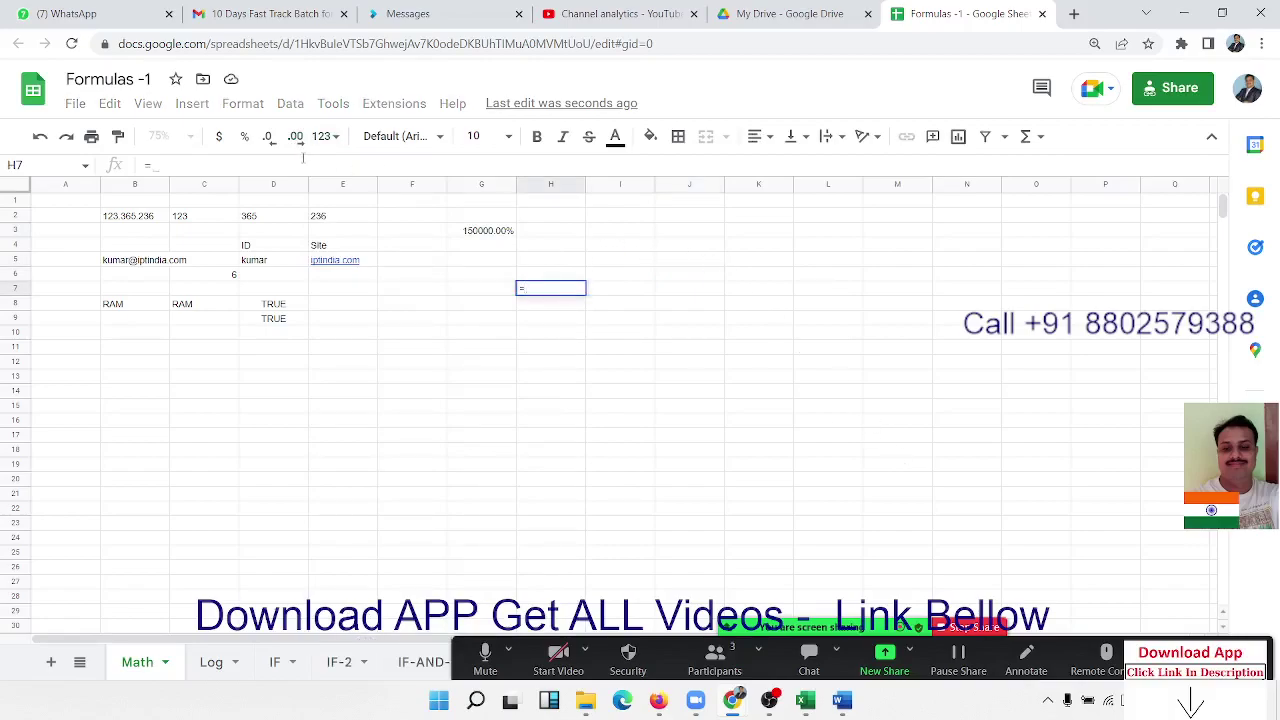
key(Escape)
click(188, 138)
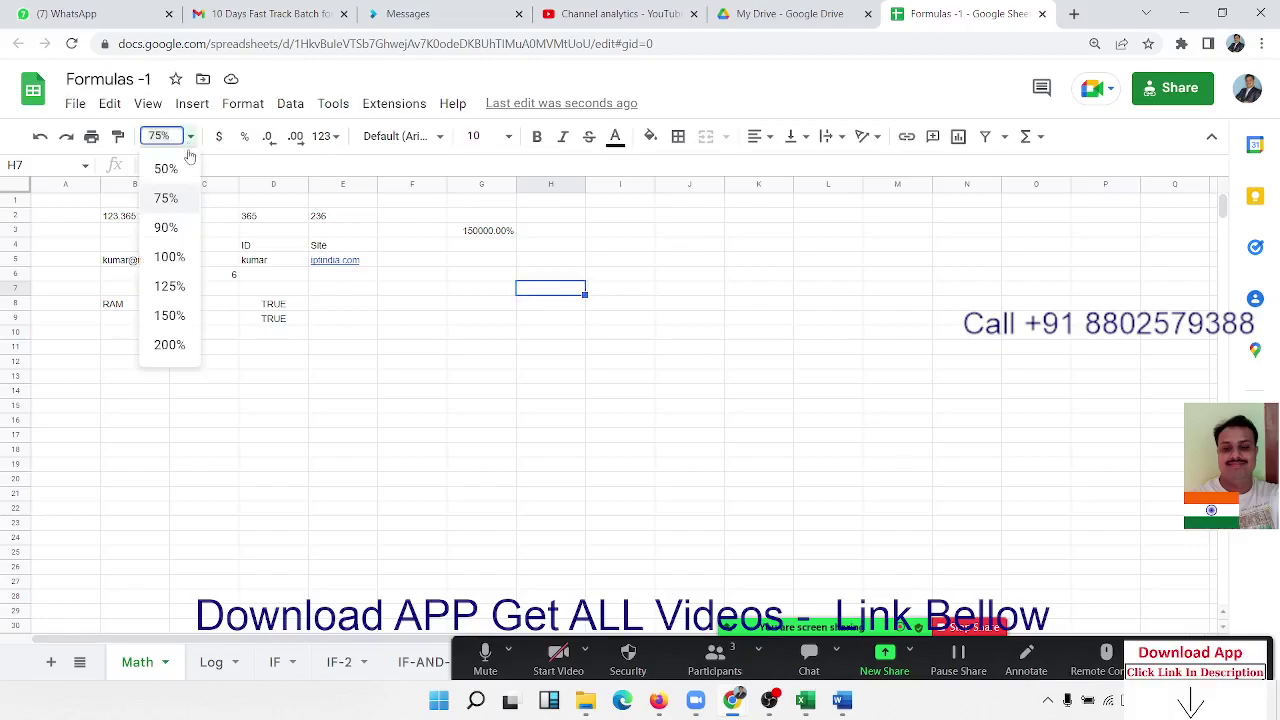
Zoom the sheet to 200% and enter =DOLLAR(15222) in B12, showing $15,222.00
click(168, 344)
scroll(397, 331, down, 4)
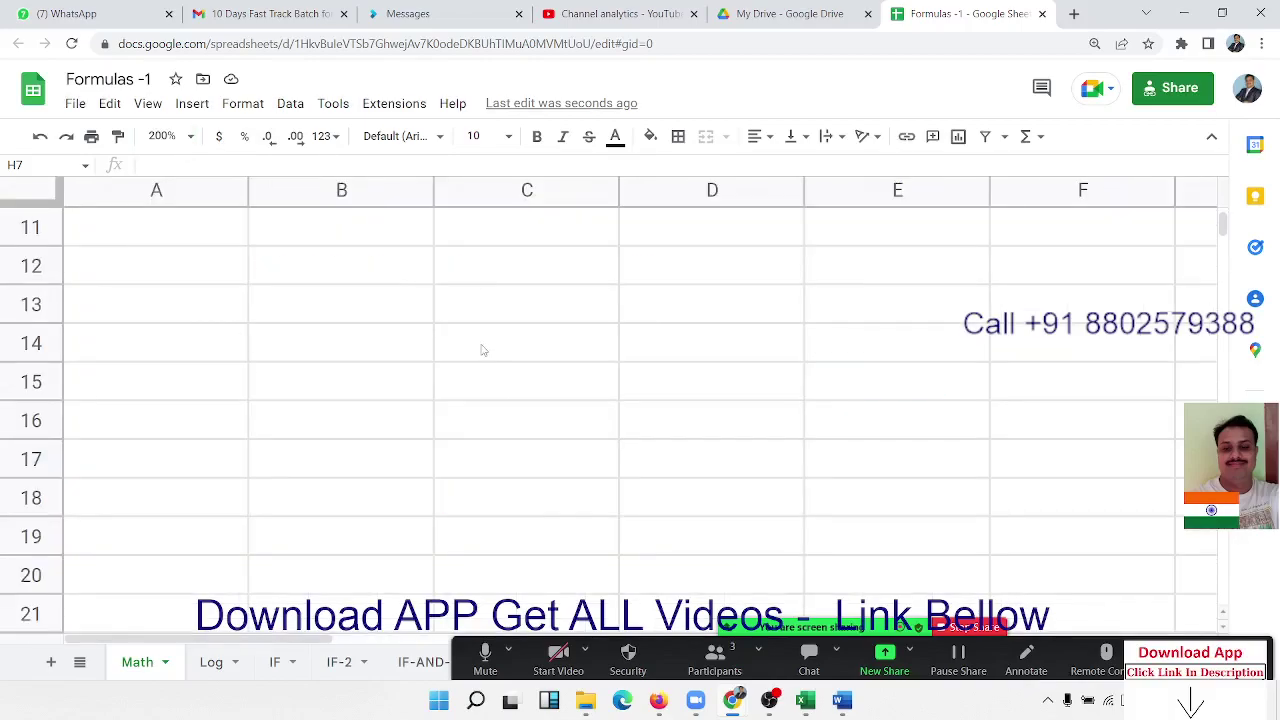
click(305, 285)
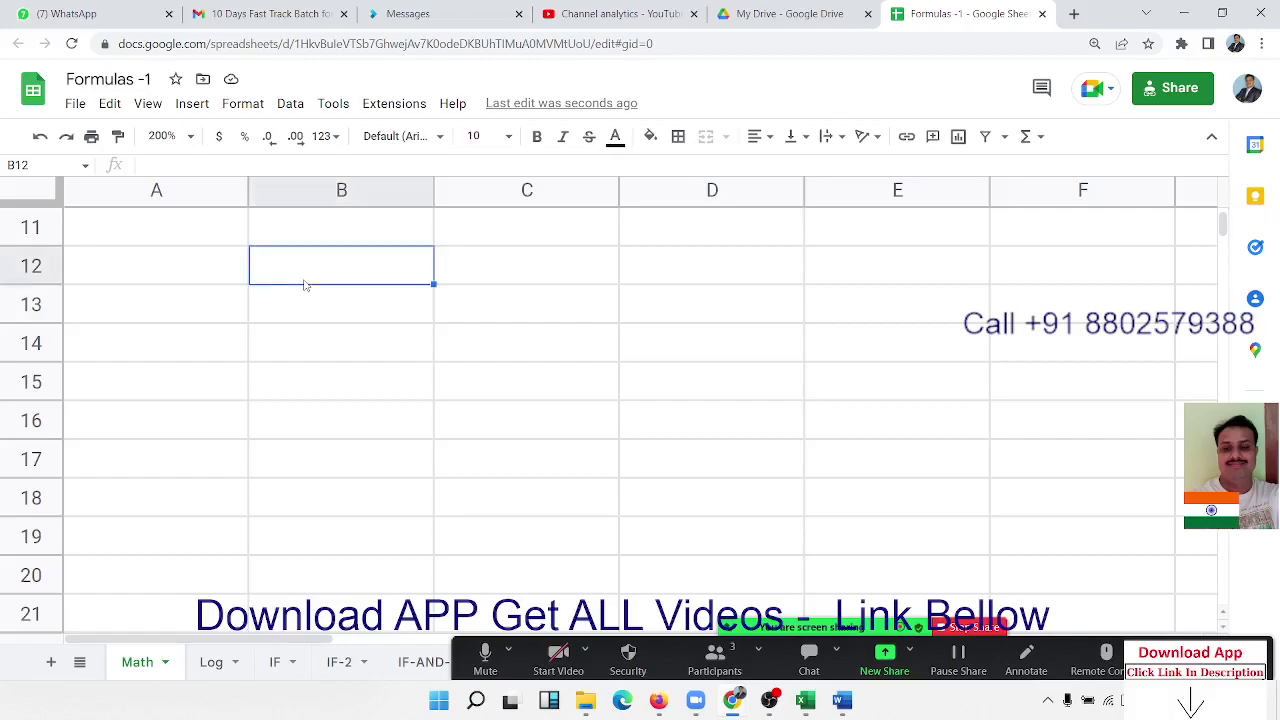
text(=dol)
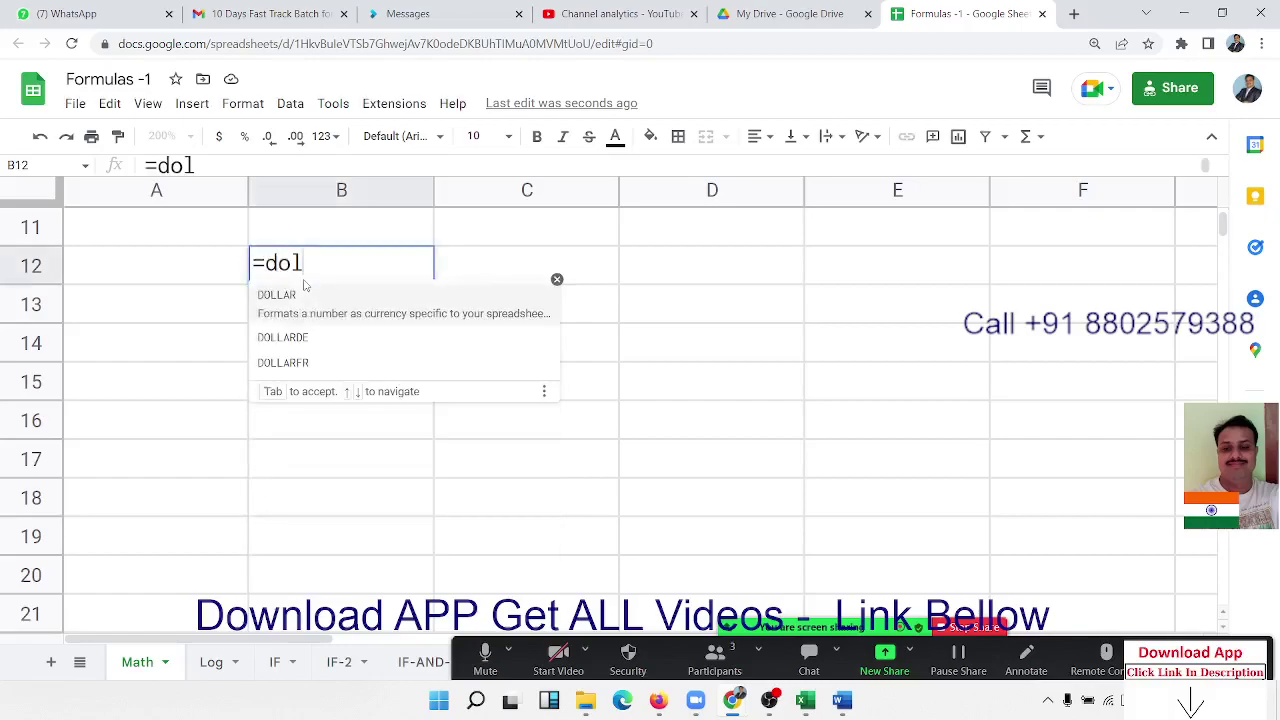
key(Tab)
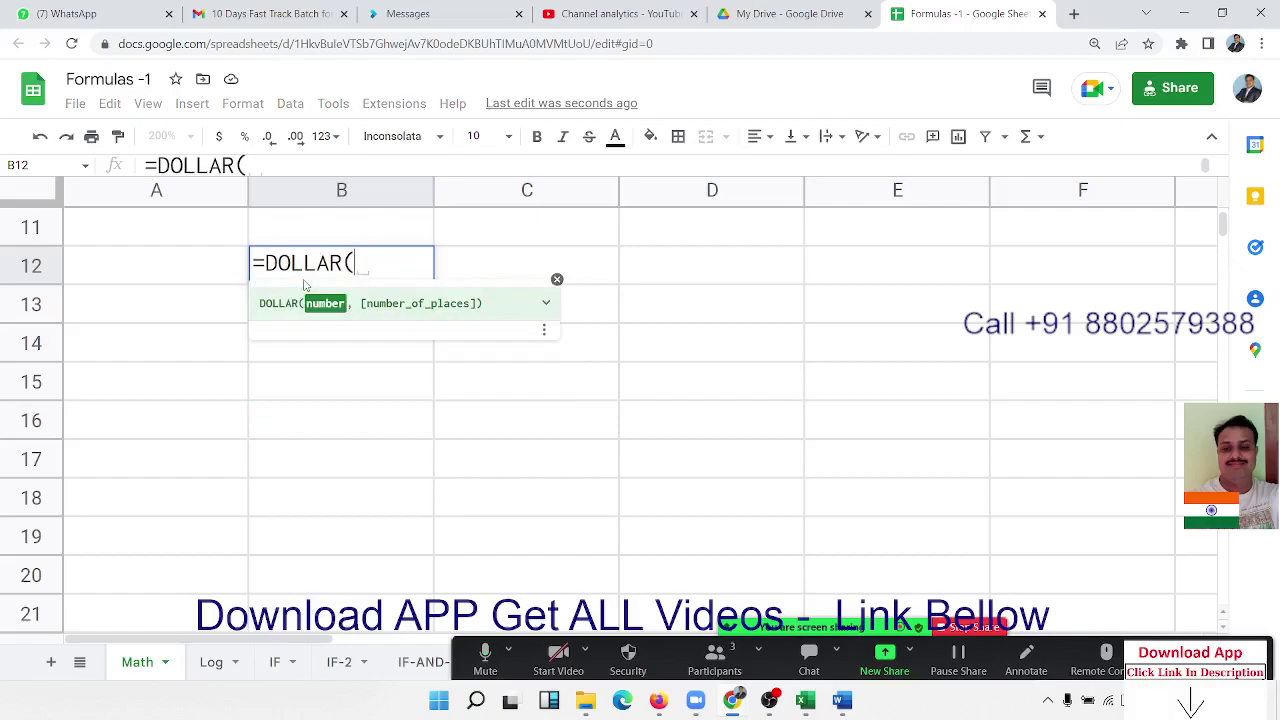
text(15222)
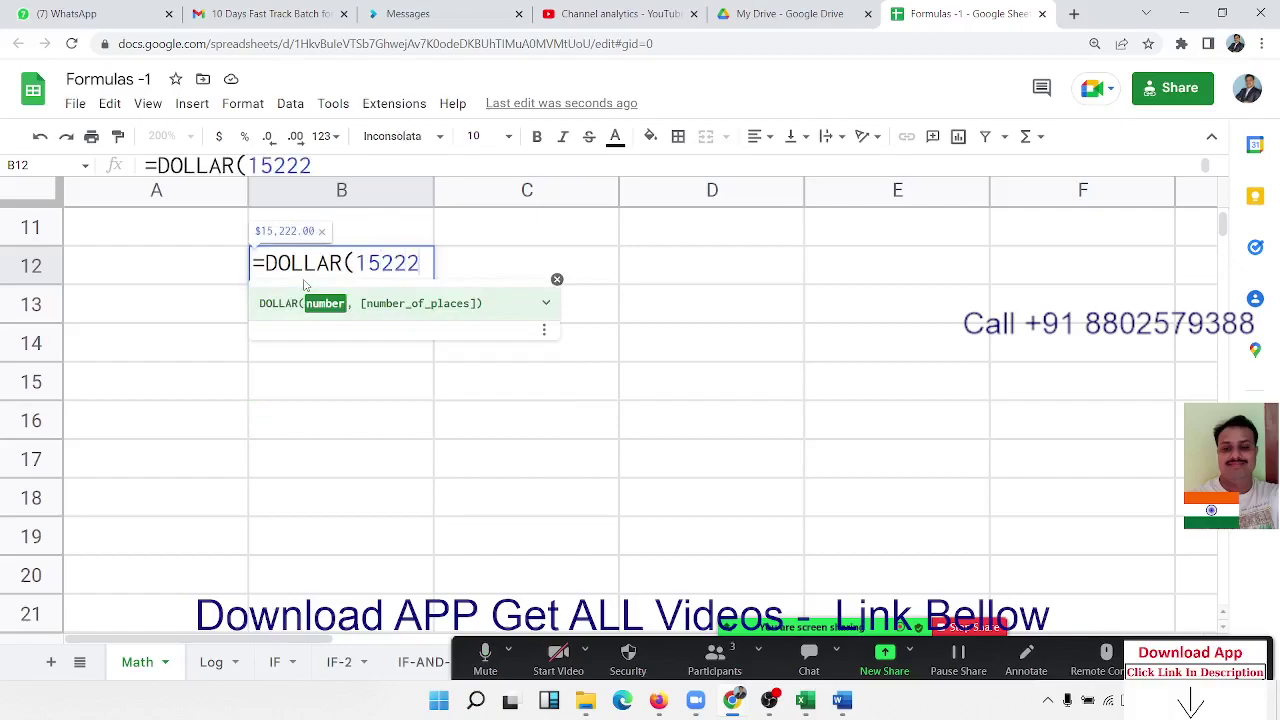
key(Return)
click(305, 284)
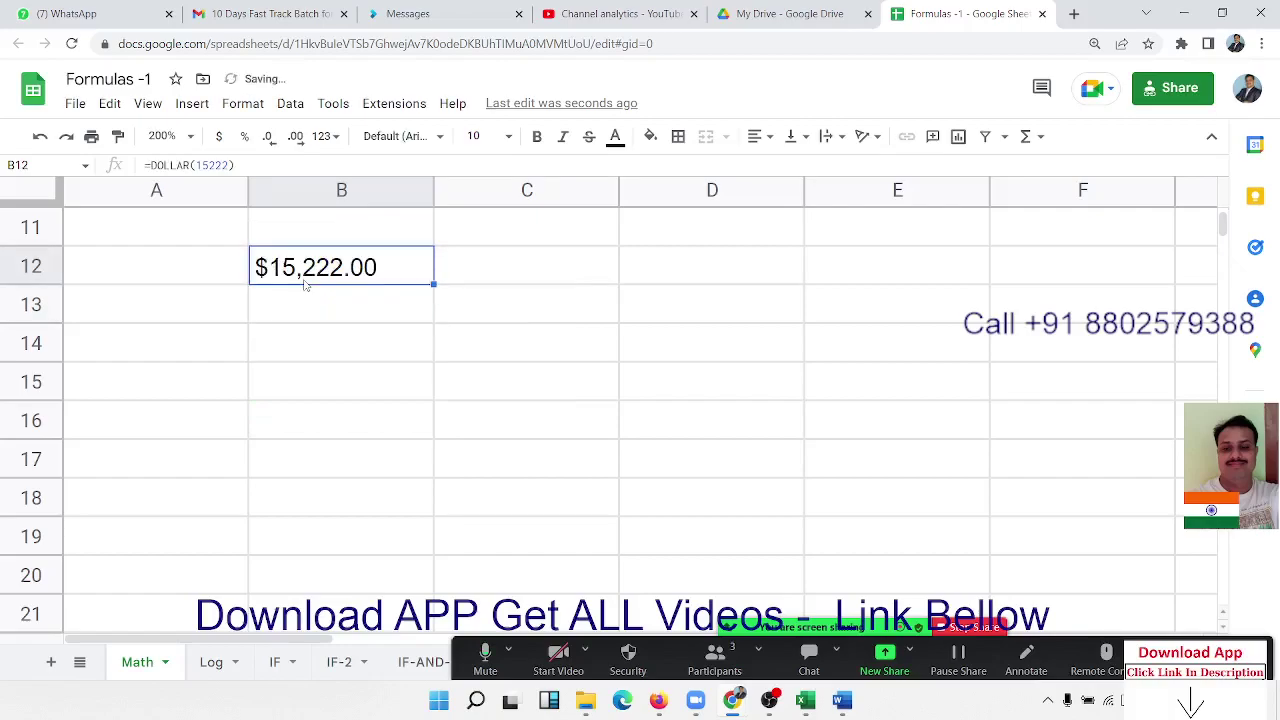
Enter =FIXED(16265) in C12 so it displays 16,265.00
key(Right)
text(=f)
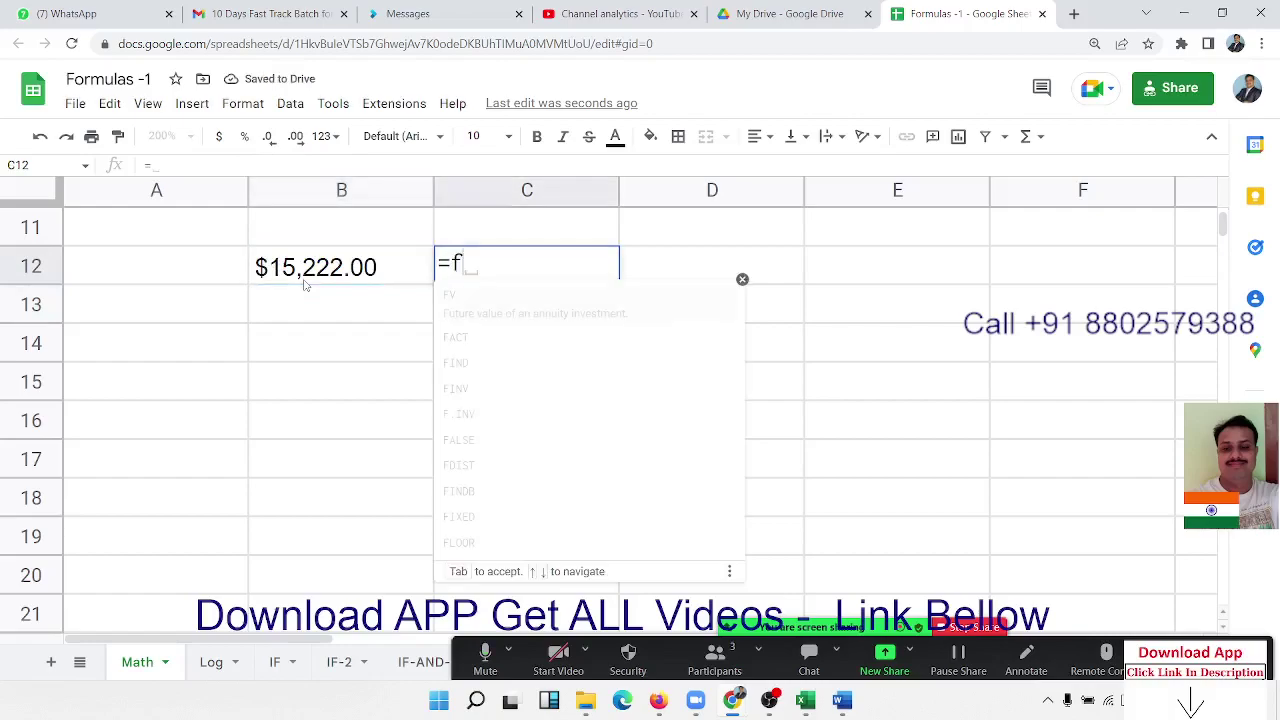
text(ix)
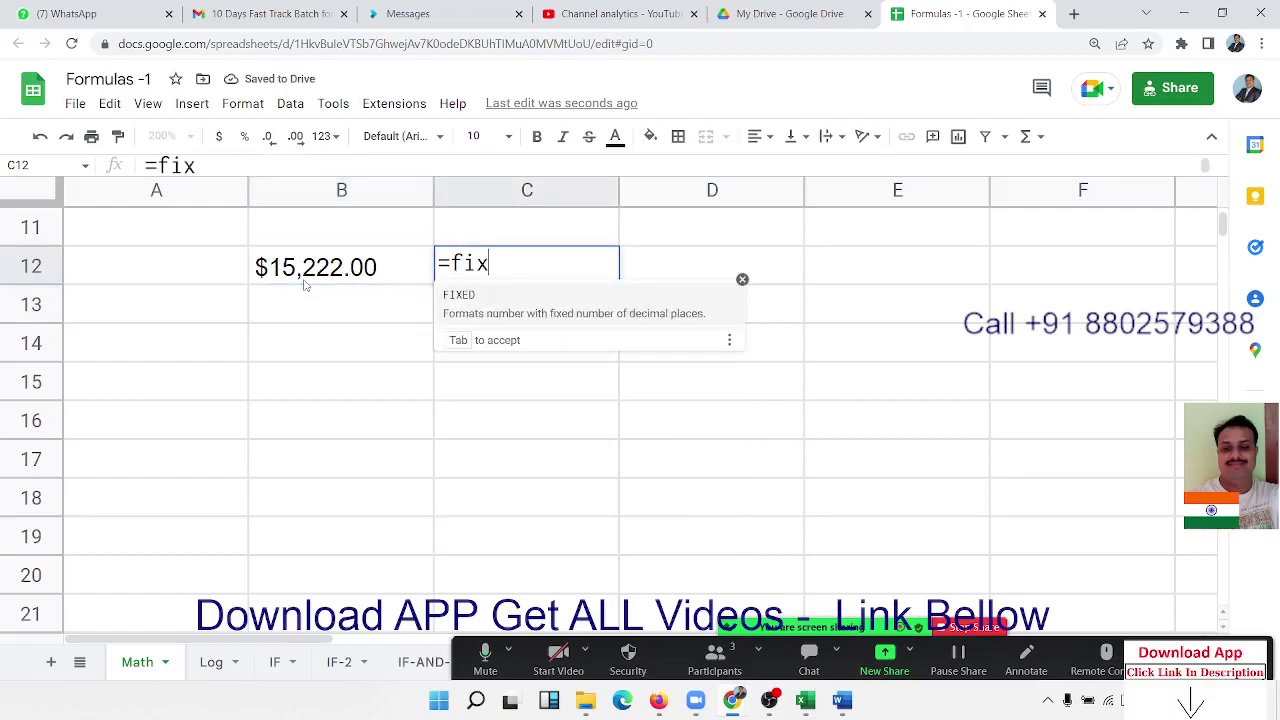
key(Tab)
text(1626)
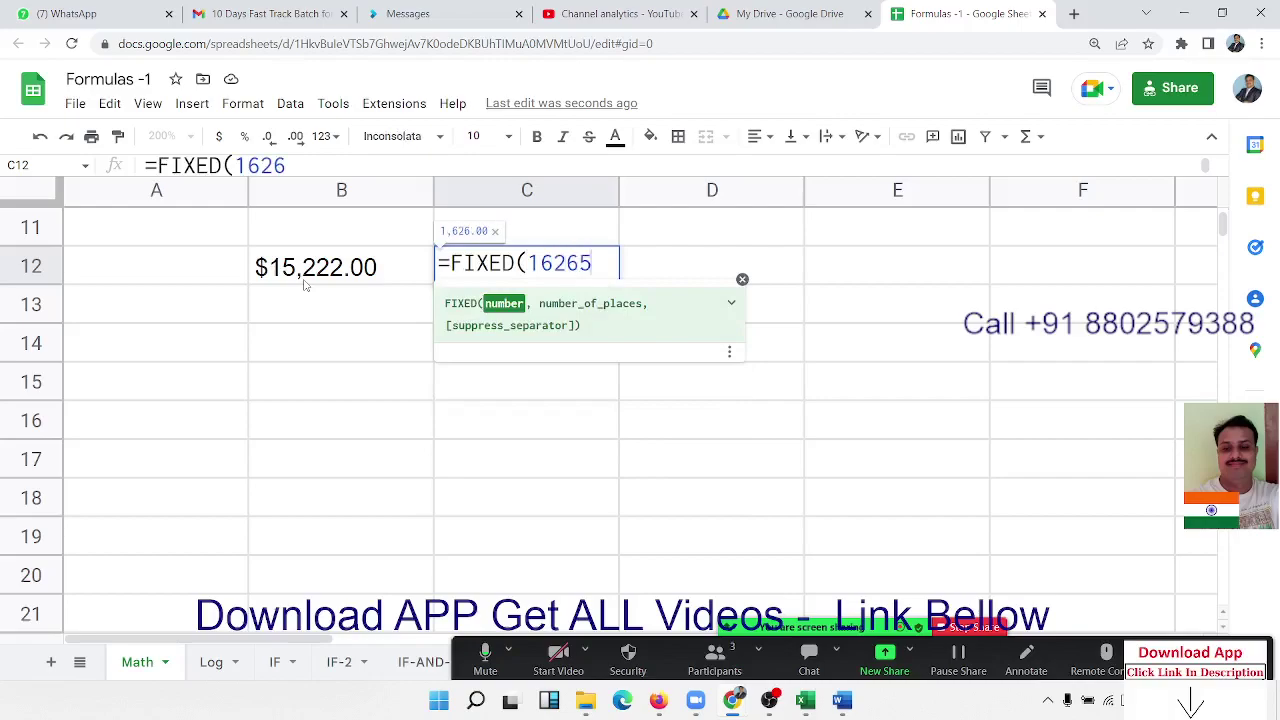
text(5)
key(Return)
key(Up)
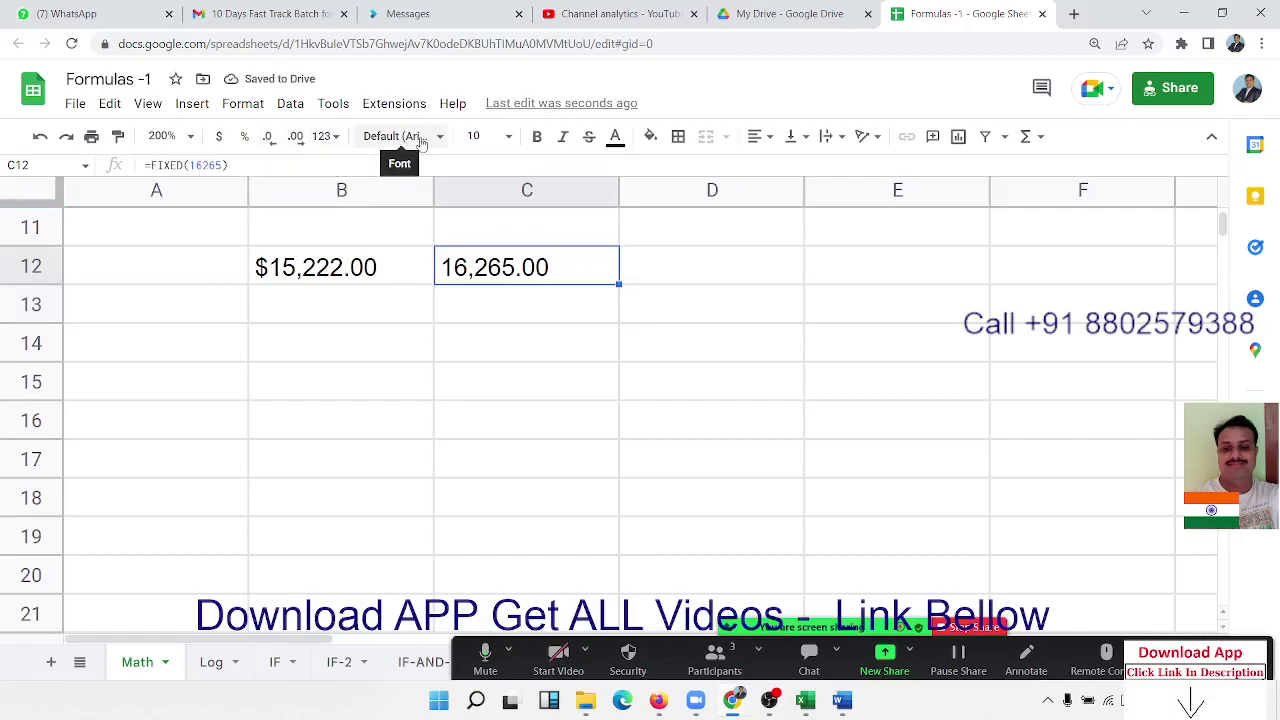
click(379, 310)
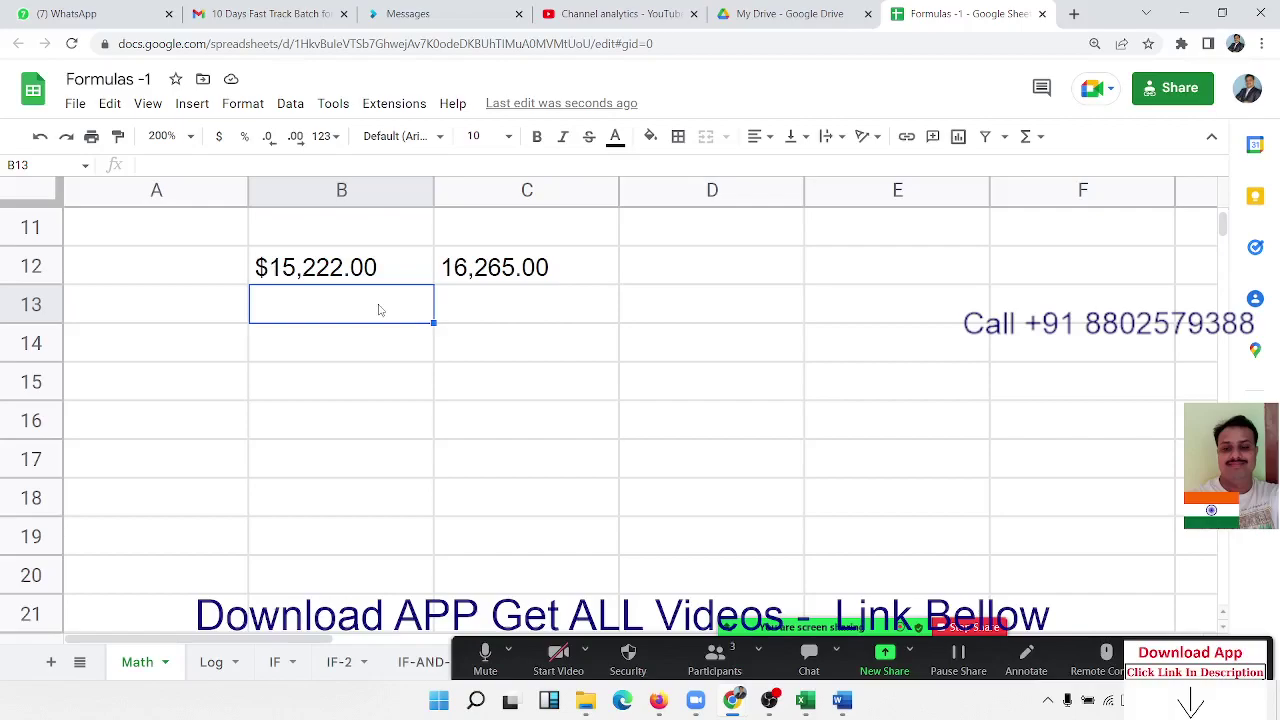
click(521, 268)
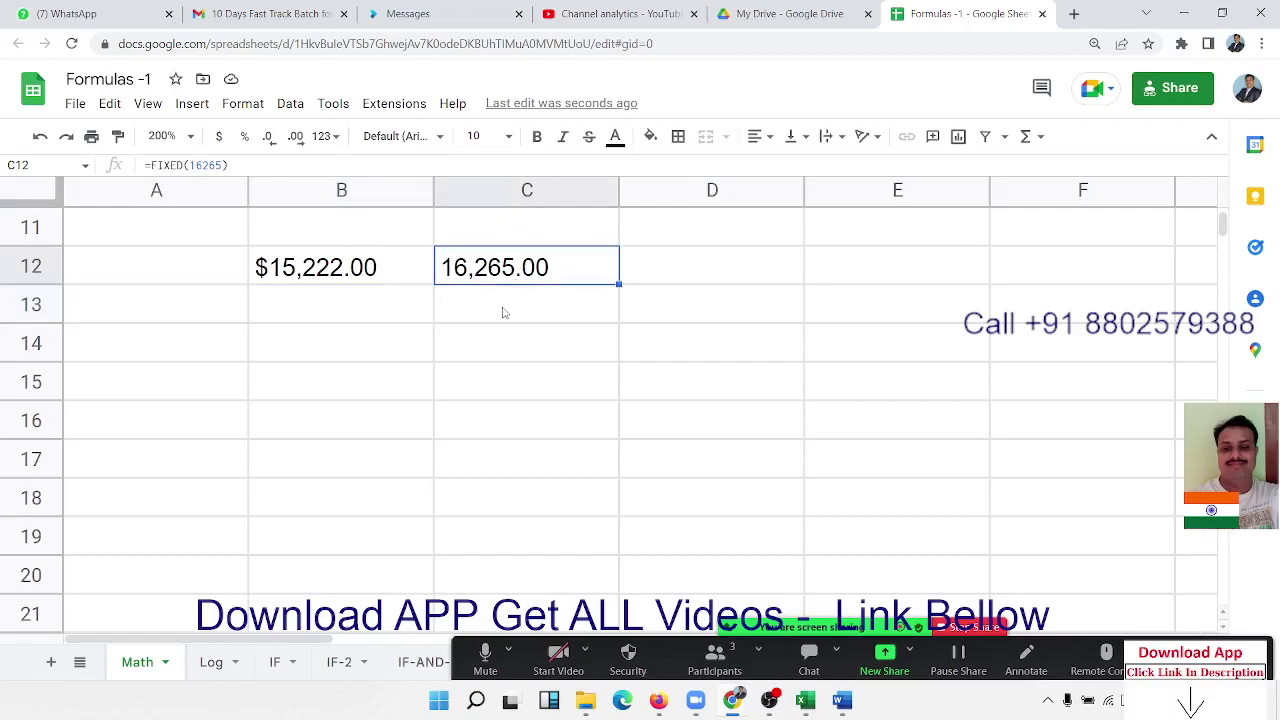
Put 15625 in D12 and enter =FIXED(D12) in E12
click(730, 274)
text(156)
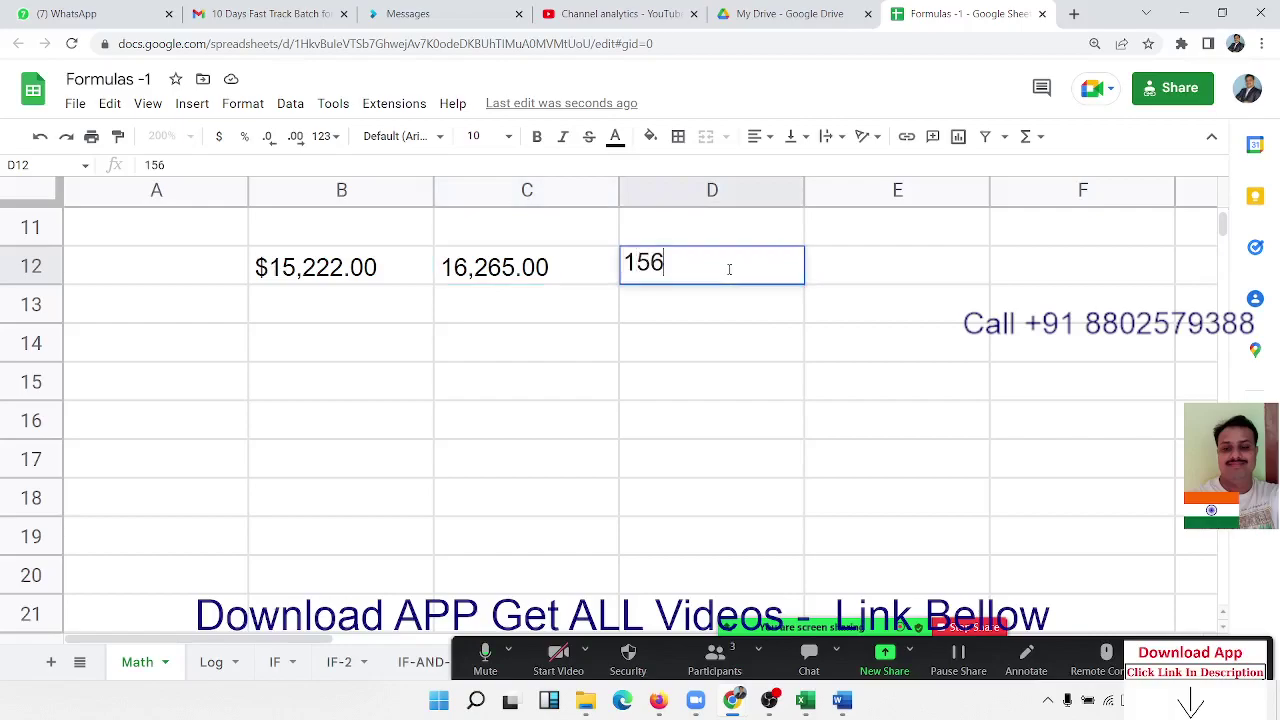
text(25)
key(Tab)
text(=fi)
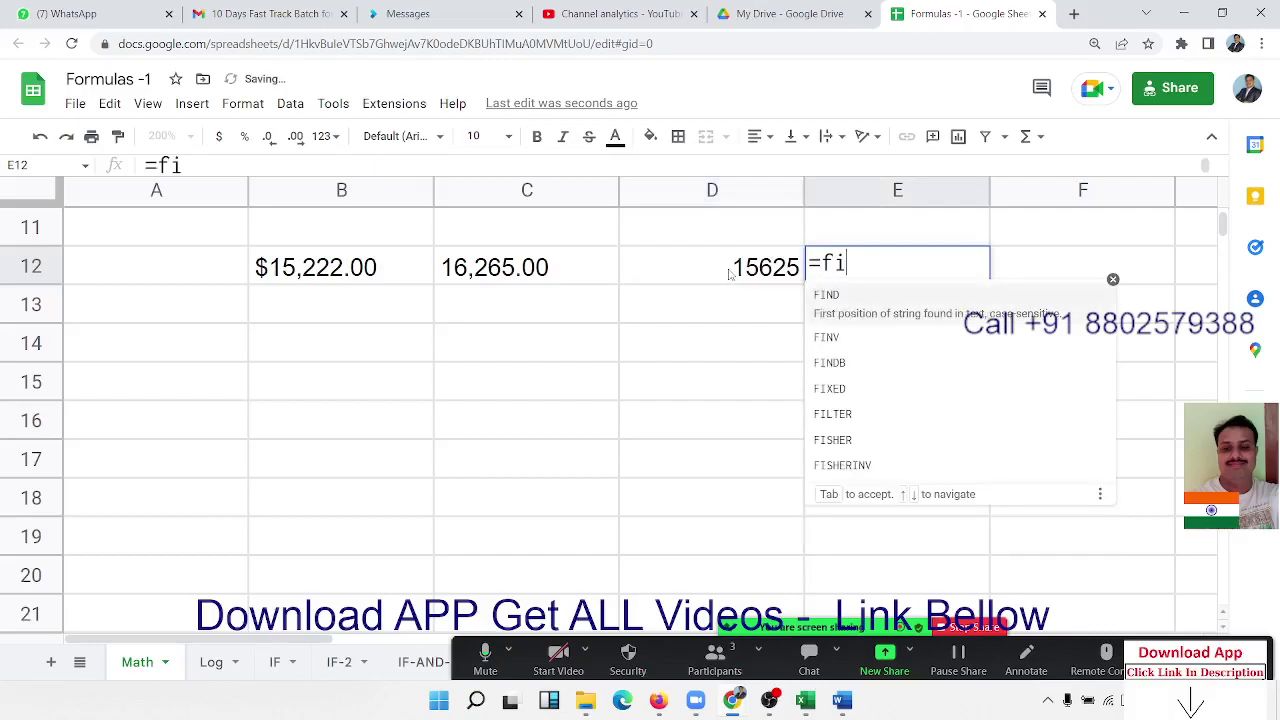
key(Down)
key(Down)
key(Down)
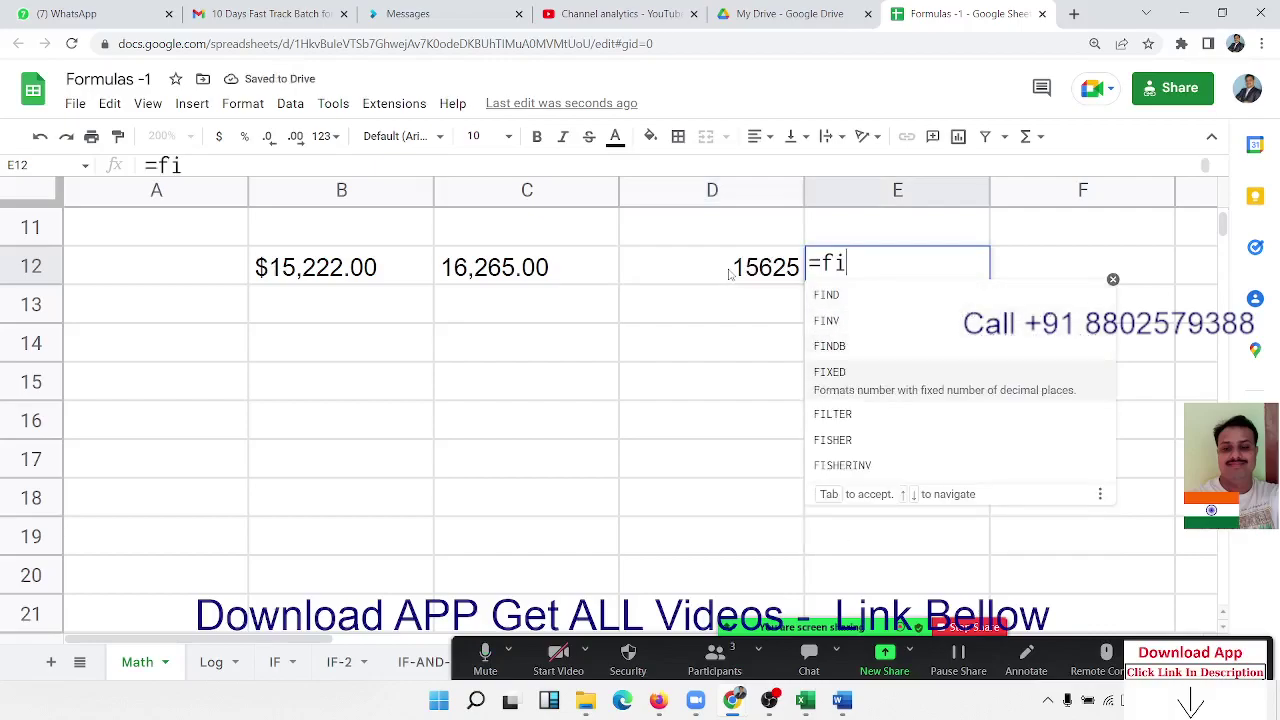
key(Tab)
click(730, 267)
key(Return)
key(Up)
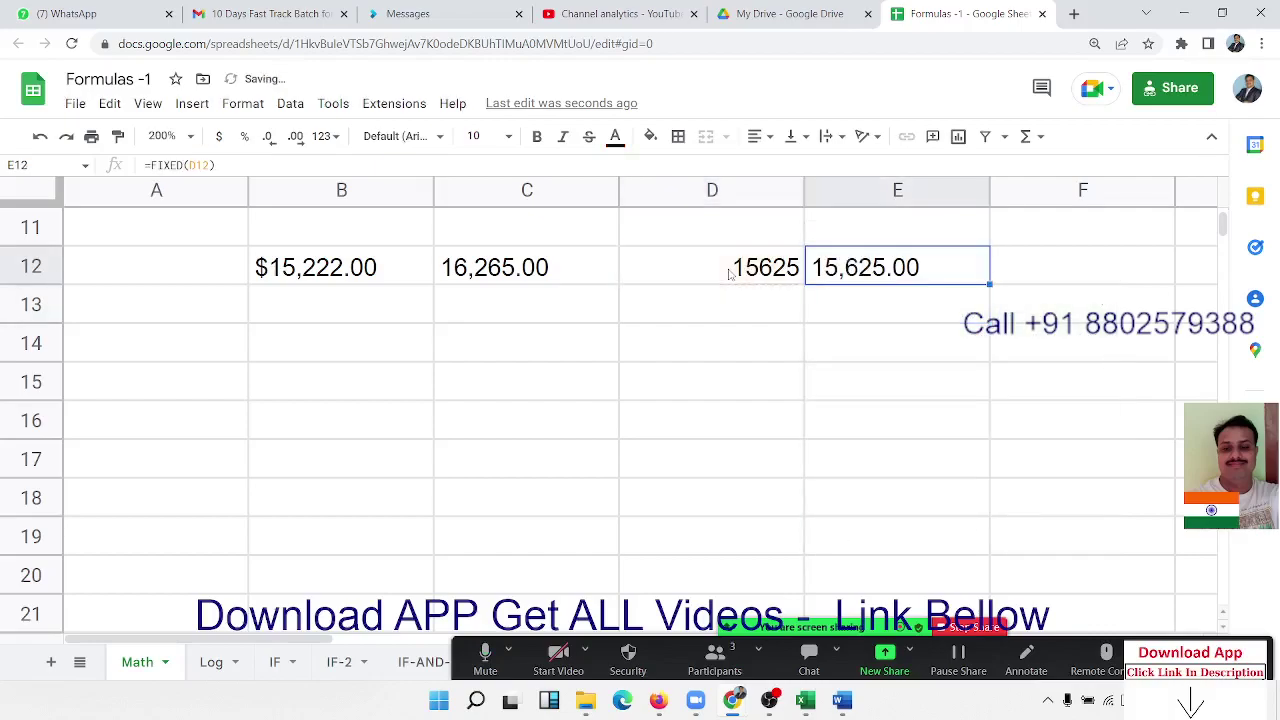
Overwrite D12 with 46652 so E12 shows 46,652.00
key(Left)
key(ctrl+space)
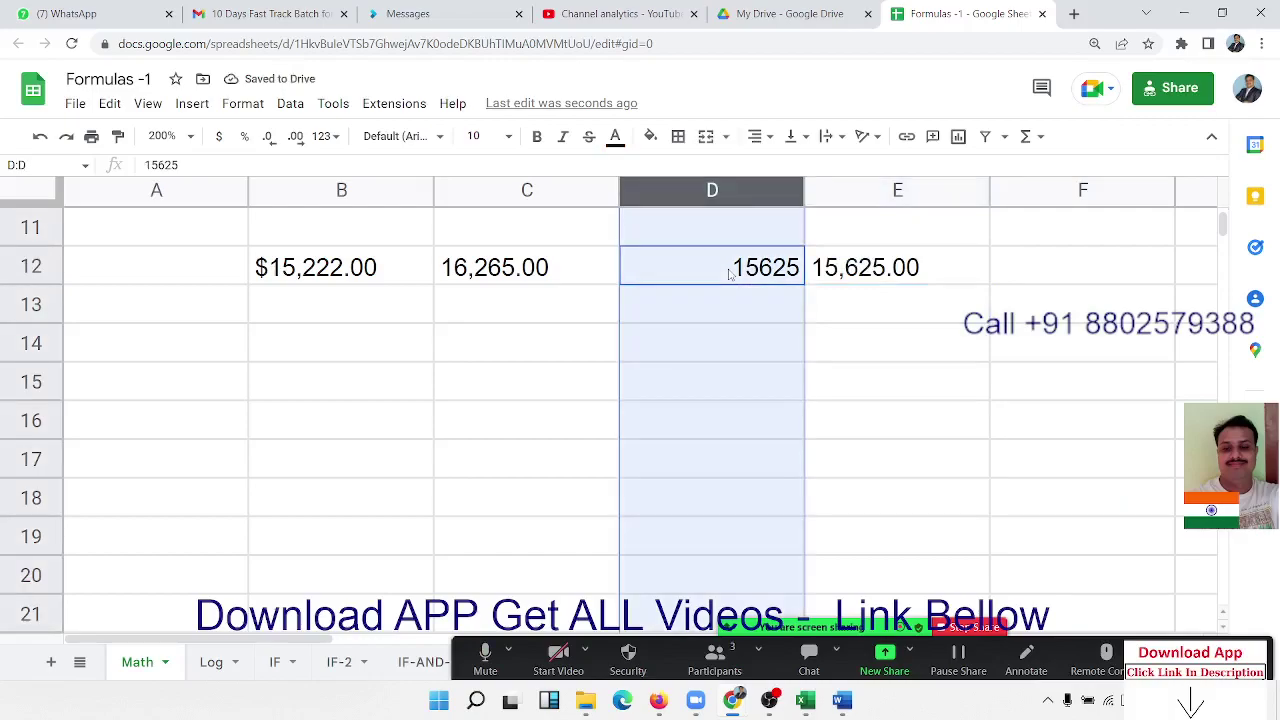
key(Right)
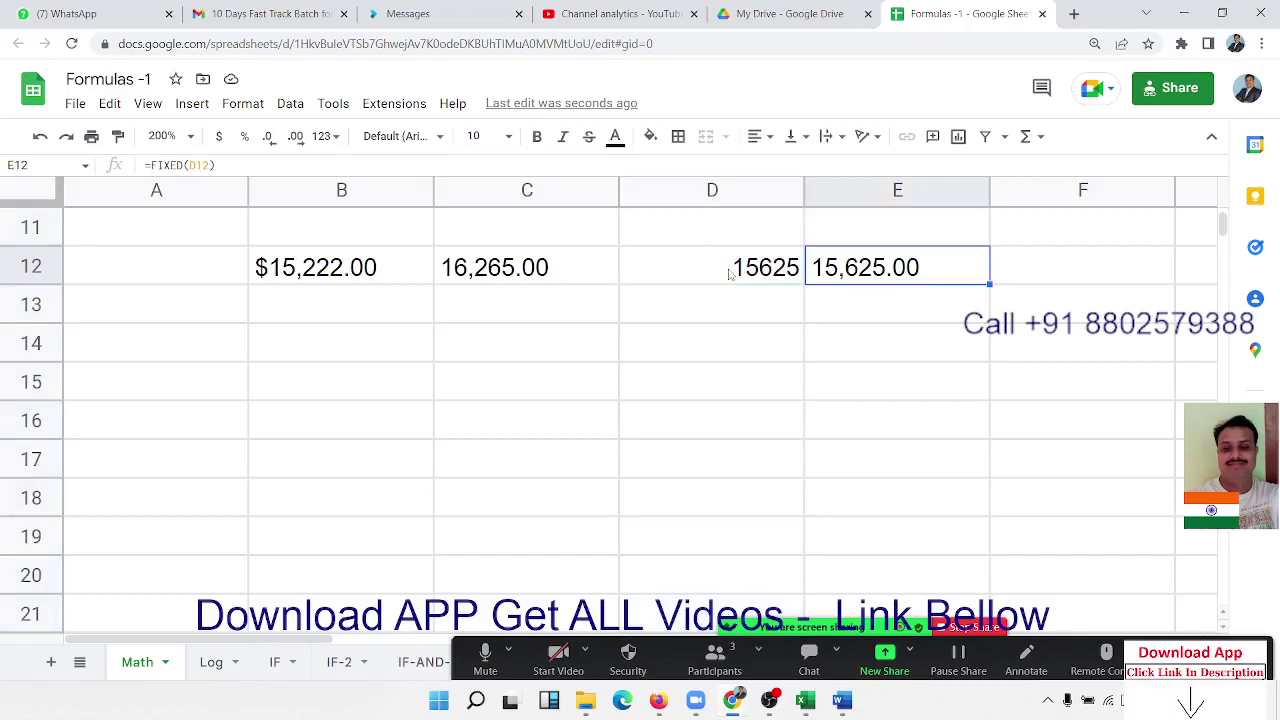
key(Left)
key(Right)
key(Left)
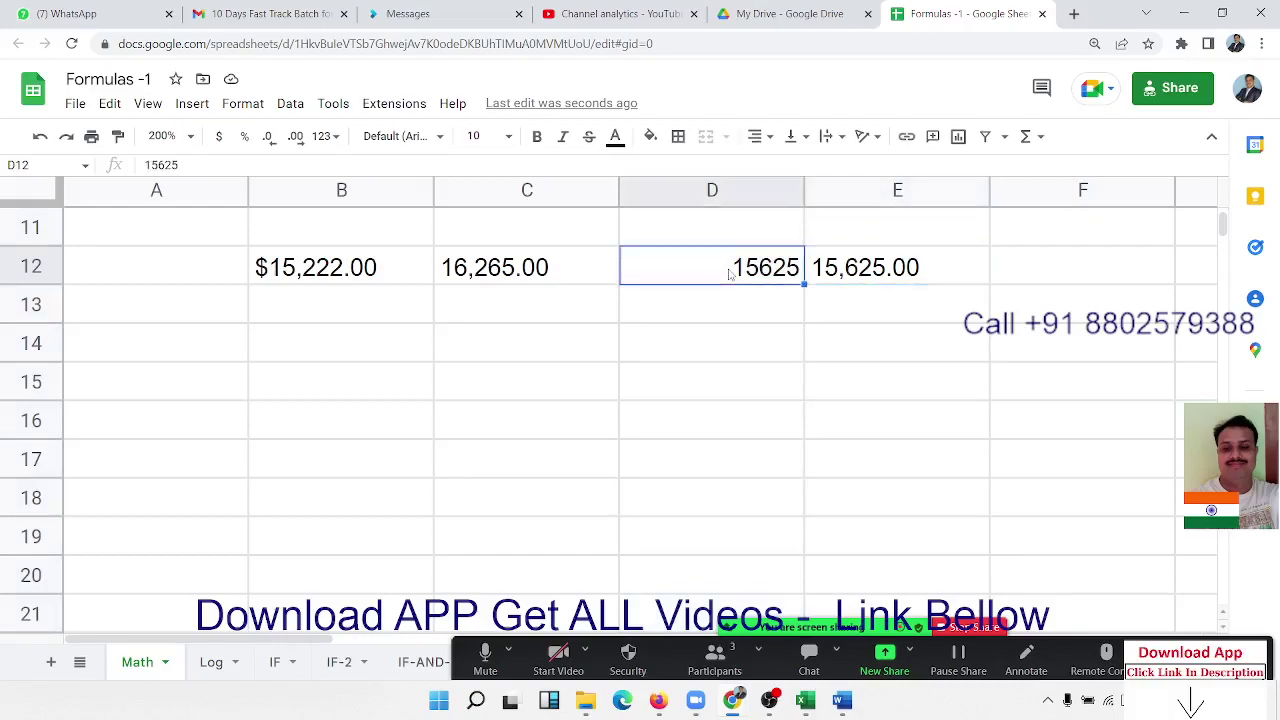
text(46)
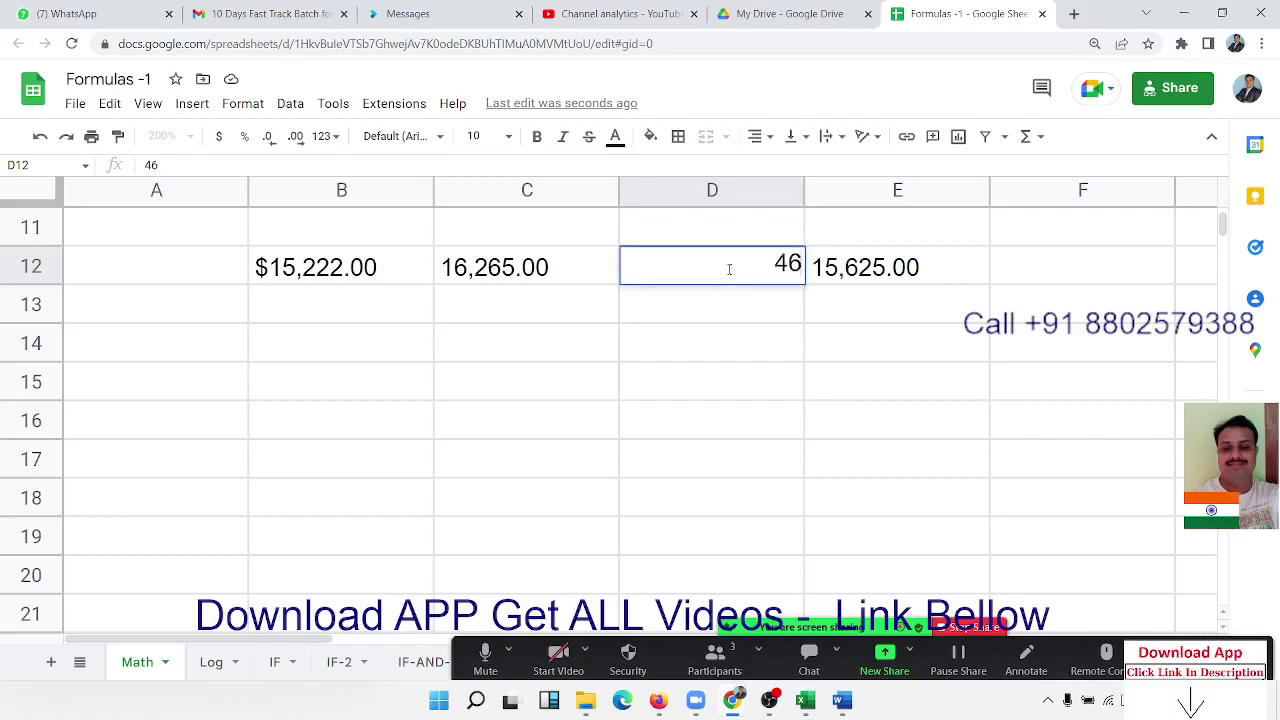
text(652)
key(Return)
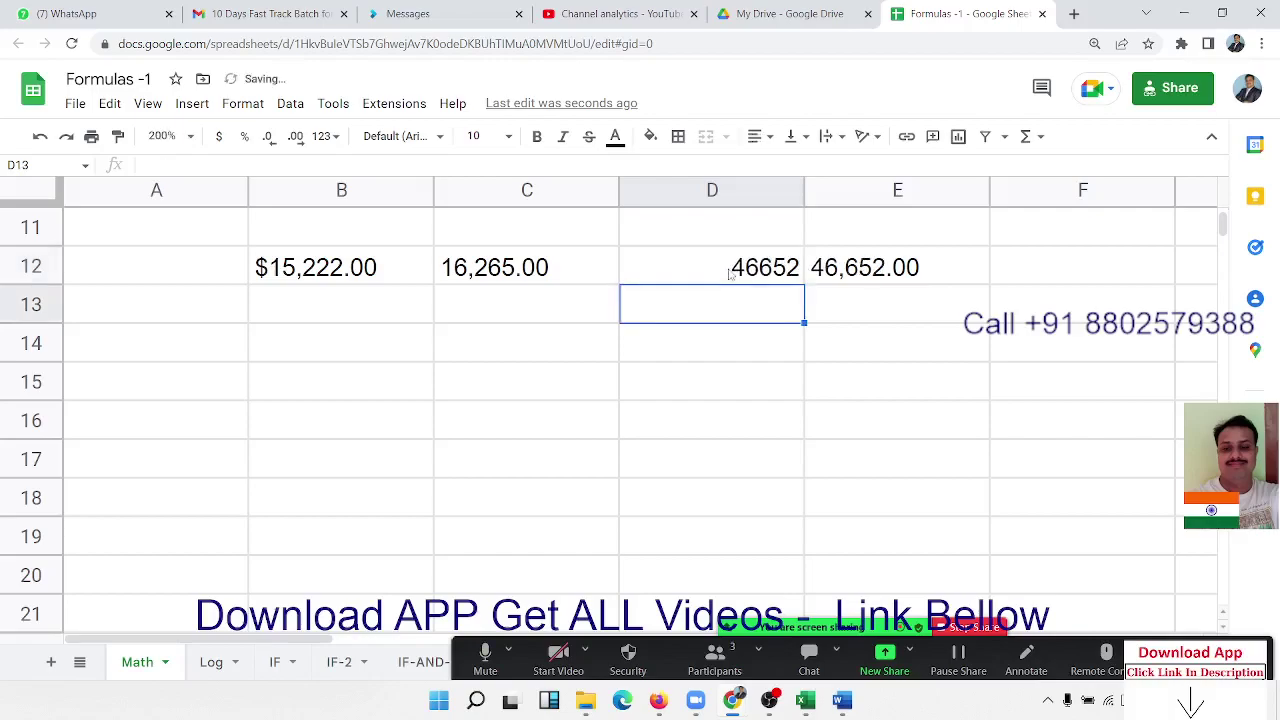
key(Up)
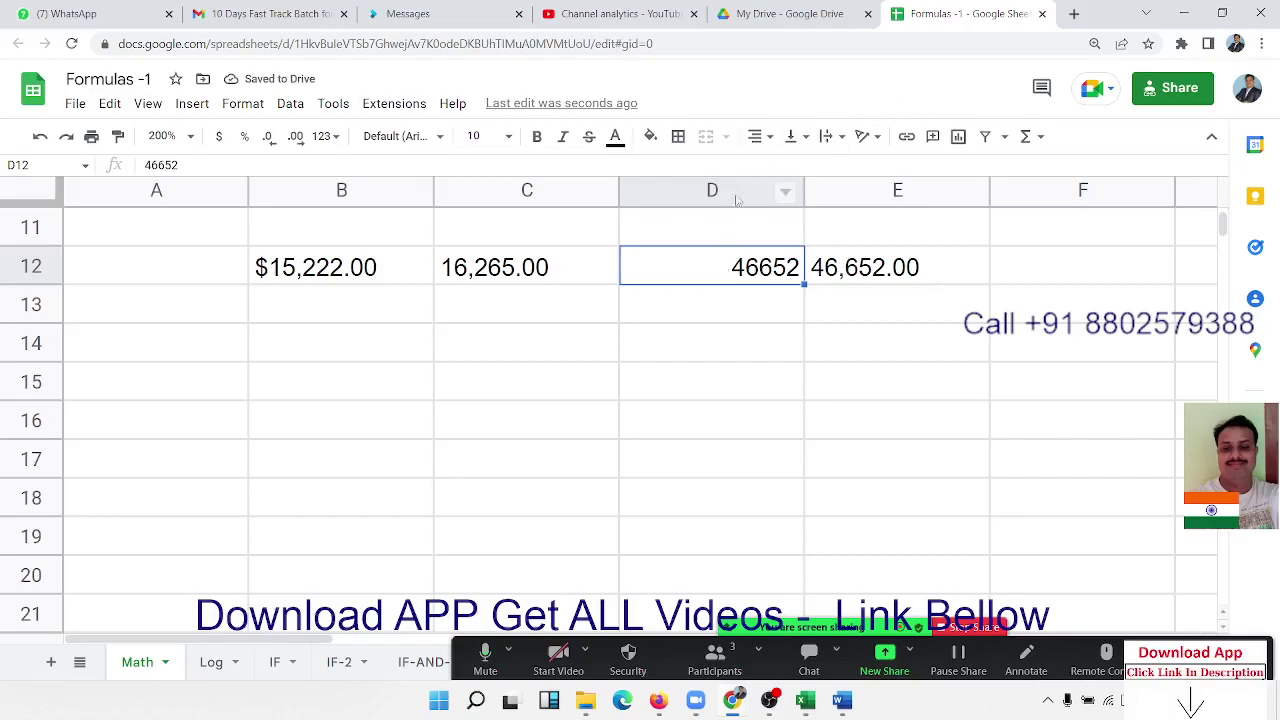
Review the ranges D12:D18 and E12:E19, then cells E12 and D12
click(724, 227)
drag(735, 270, 720, 514)
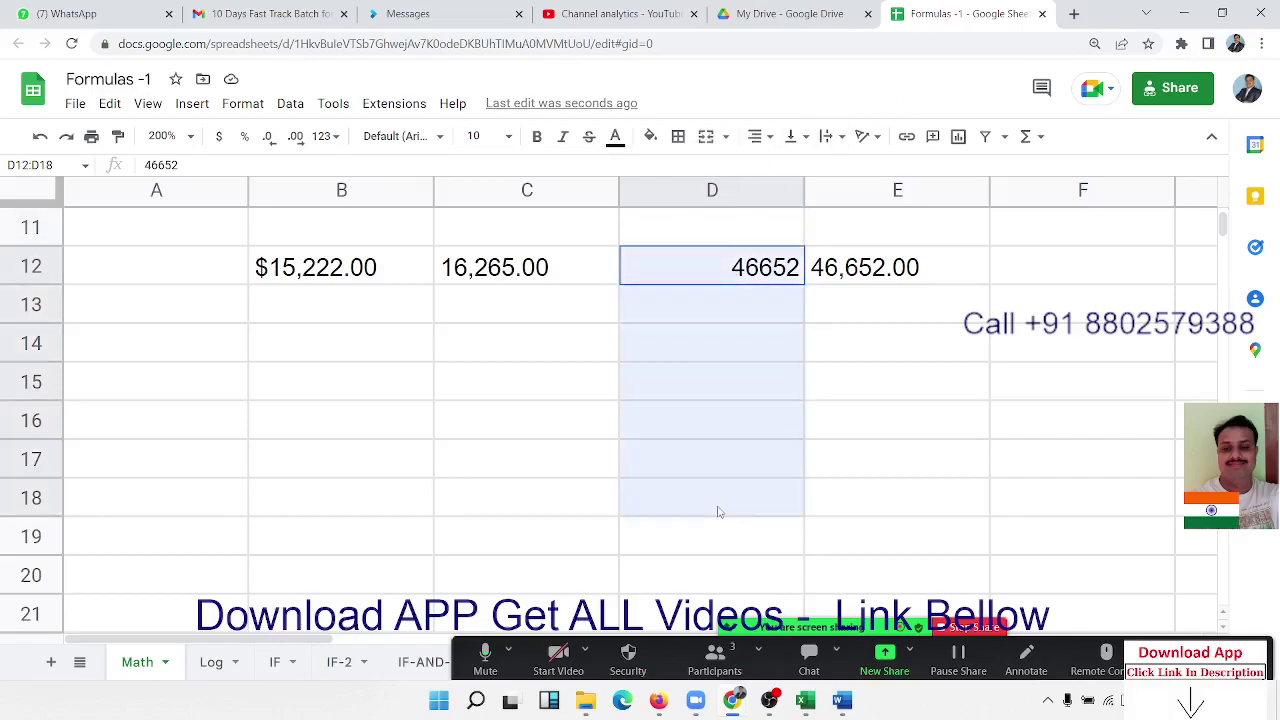
drag(887, 289, 879, 536)
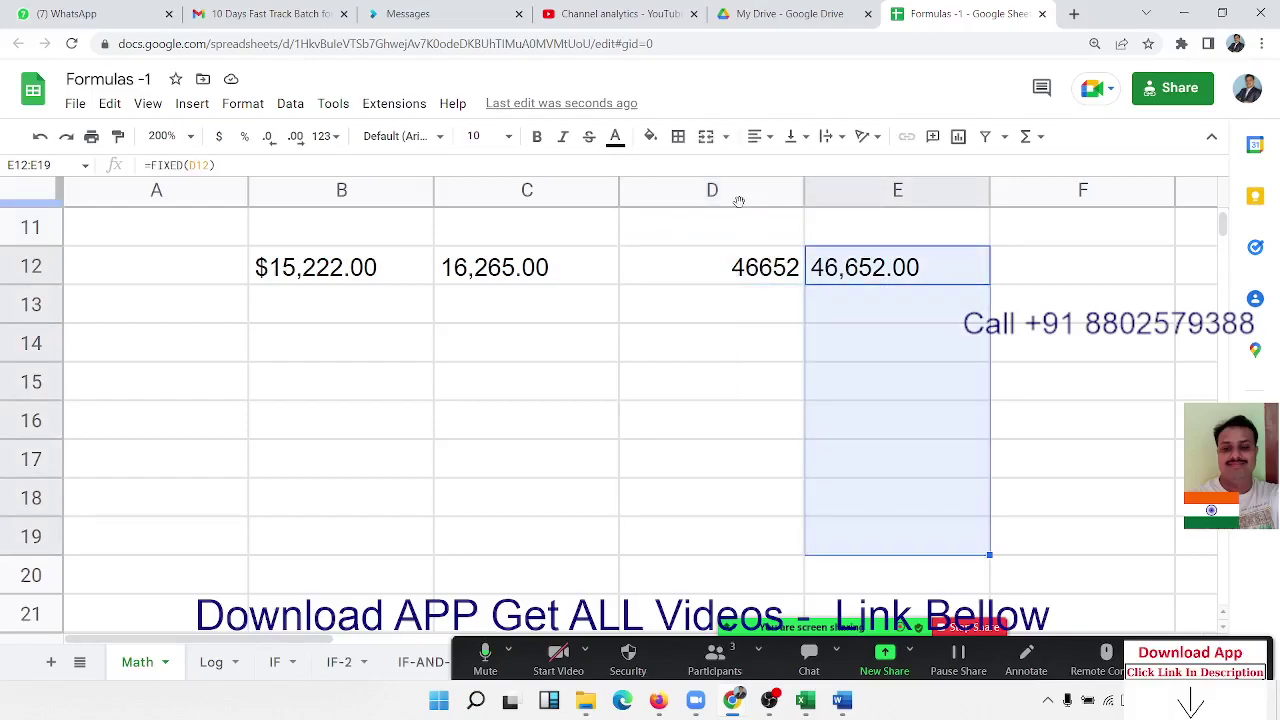
click(843, 275)
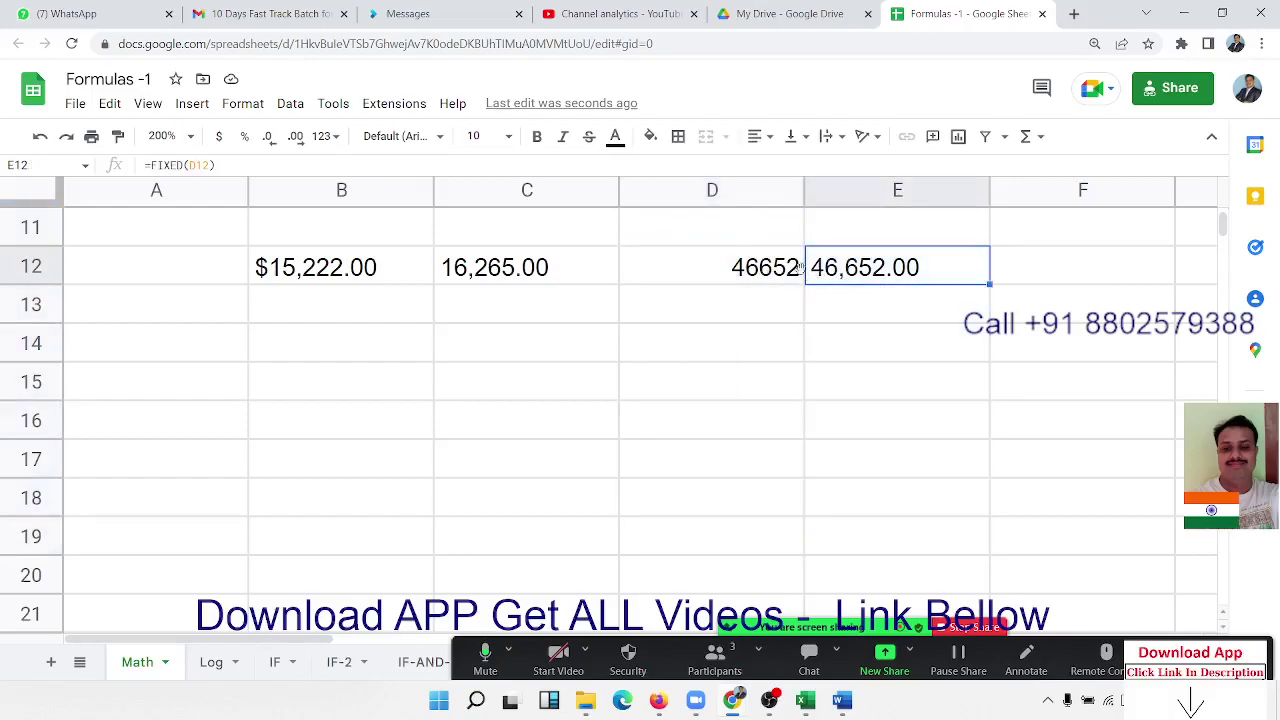
click(797, 272)
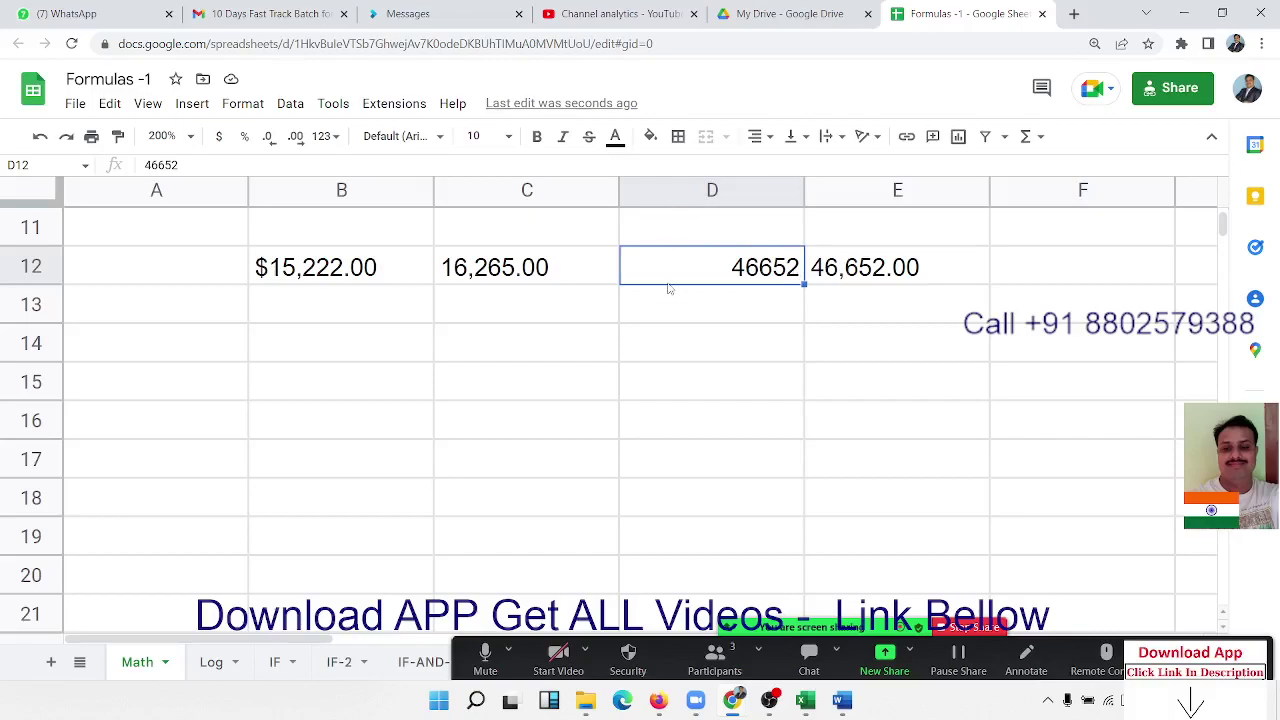
click(198, 110)
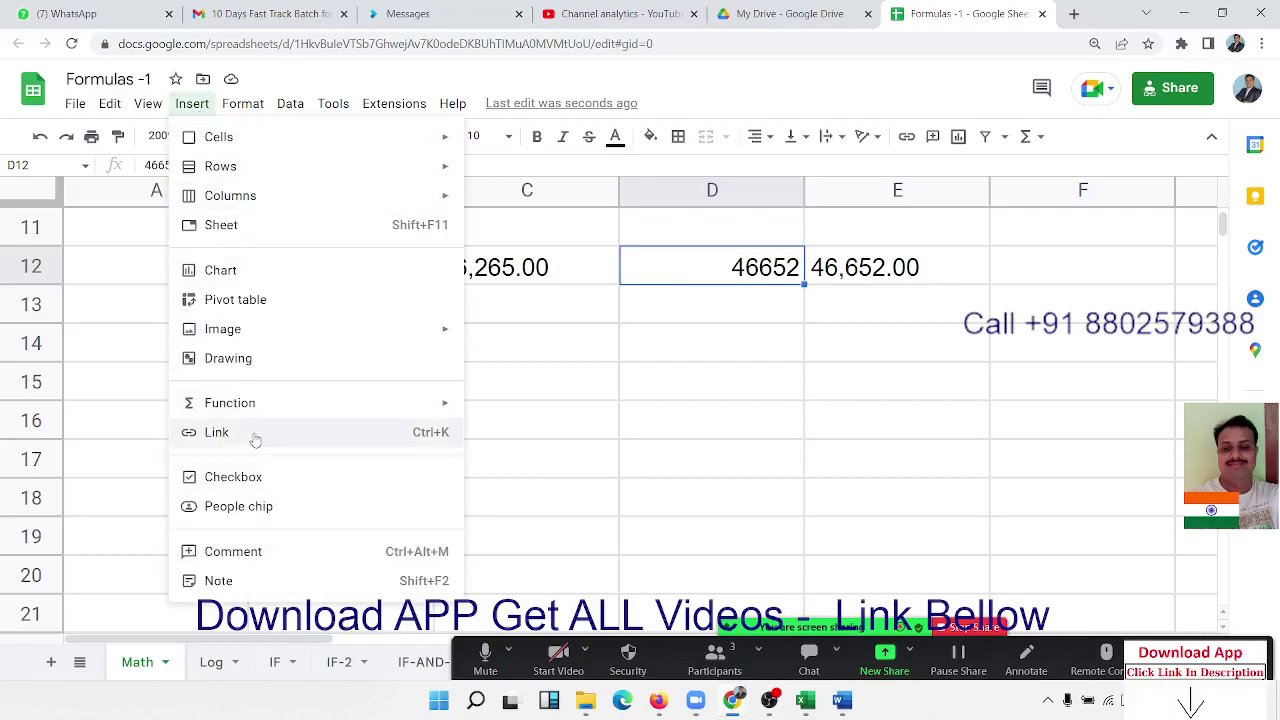
mouse_move(260, 405)
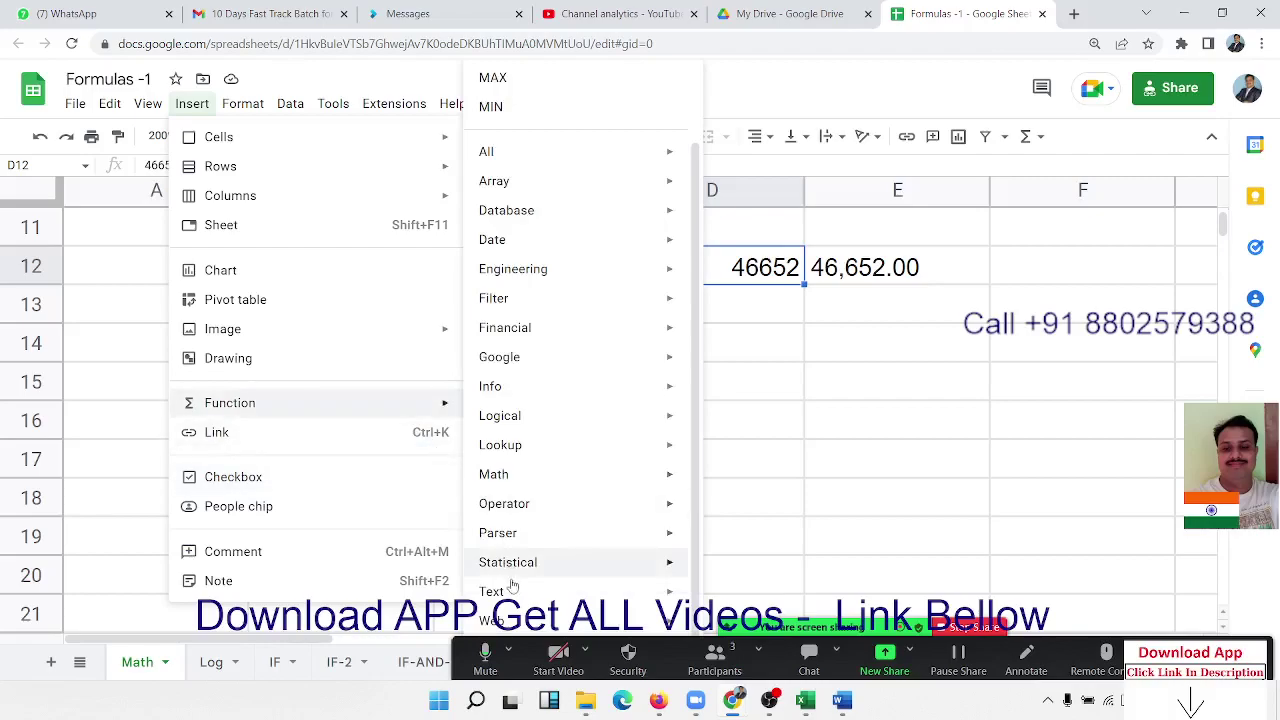
mouse_move(512, 590)
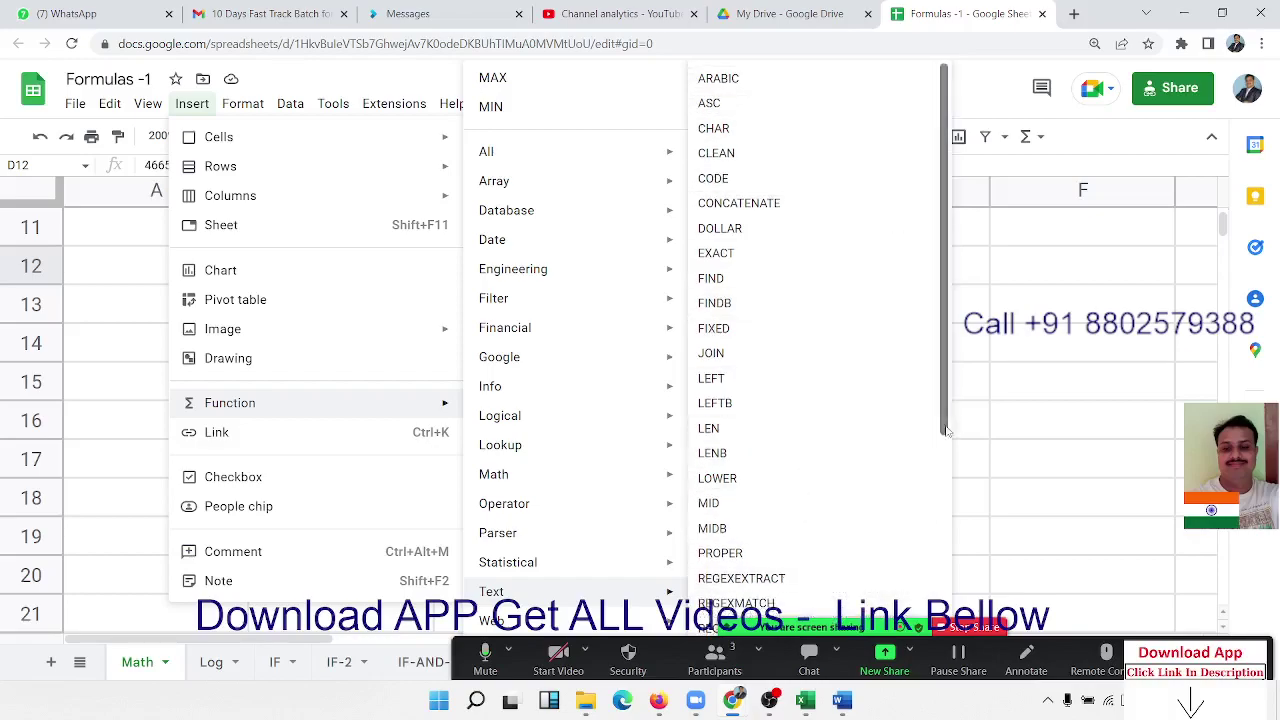
drag(955, 380, 953, 533)
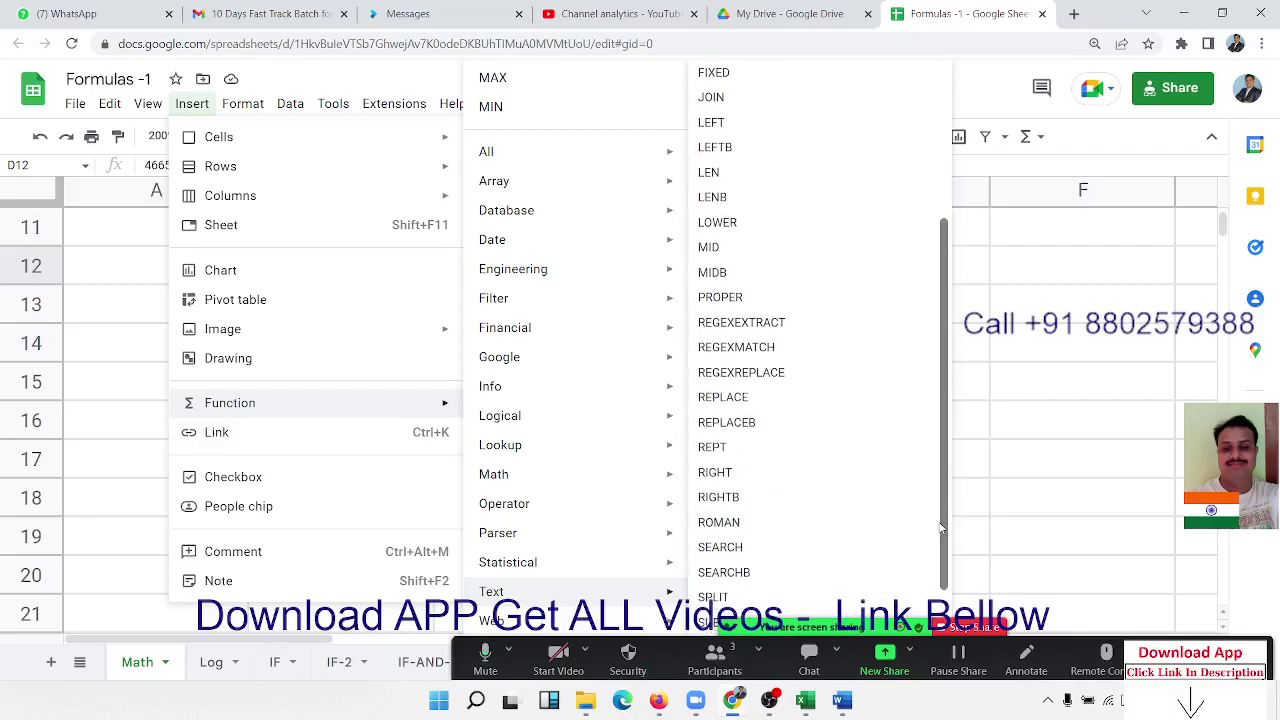
click(998, 460)
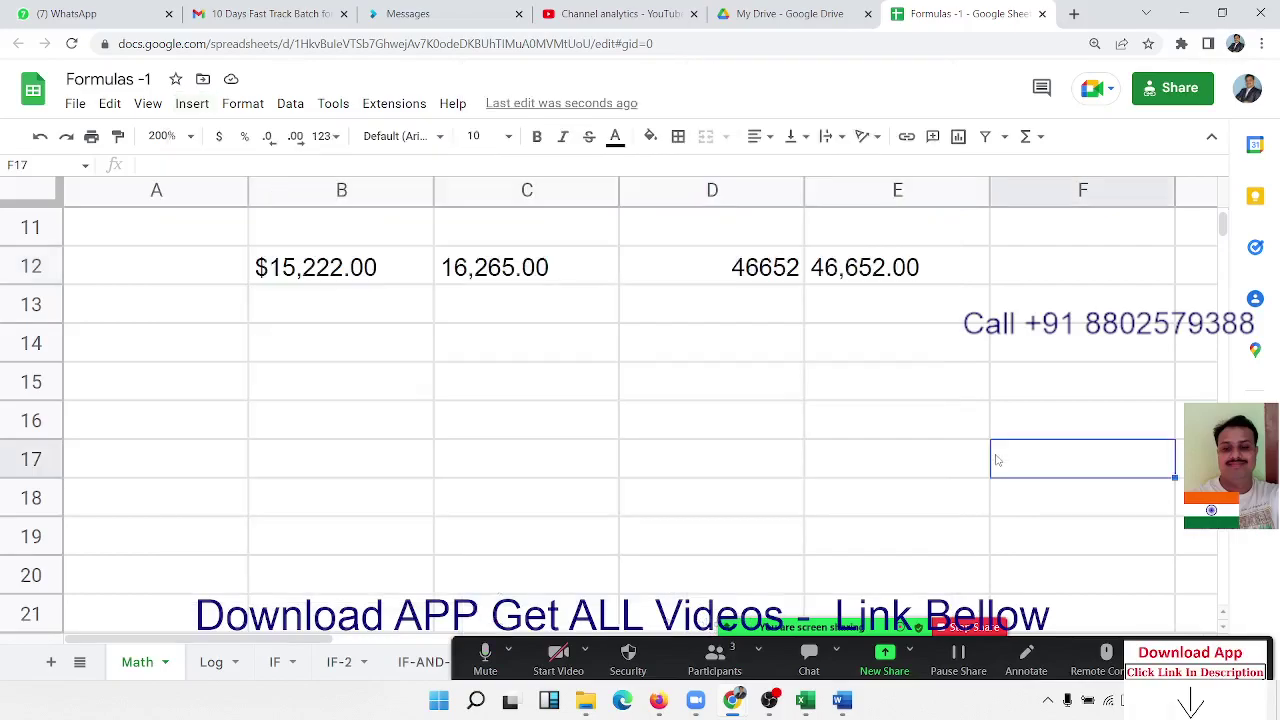
click(520, 366)
List the numbers 1, 2, 3, 4, 5 and 10 down B14:B19
click(413, 352)
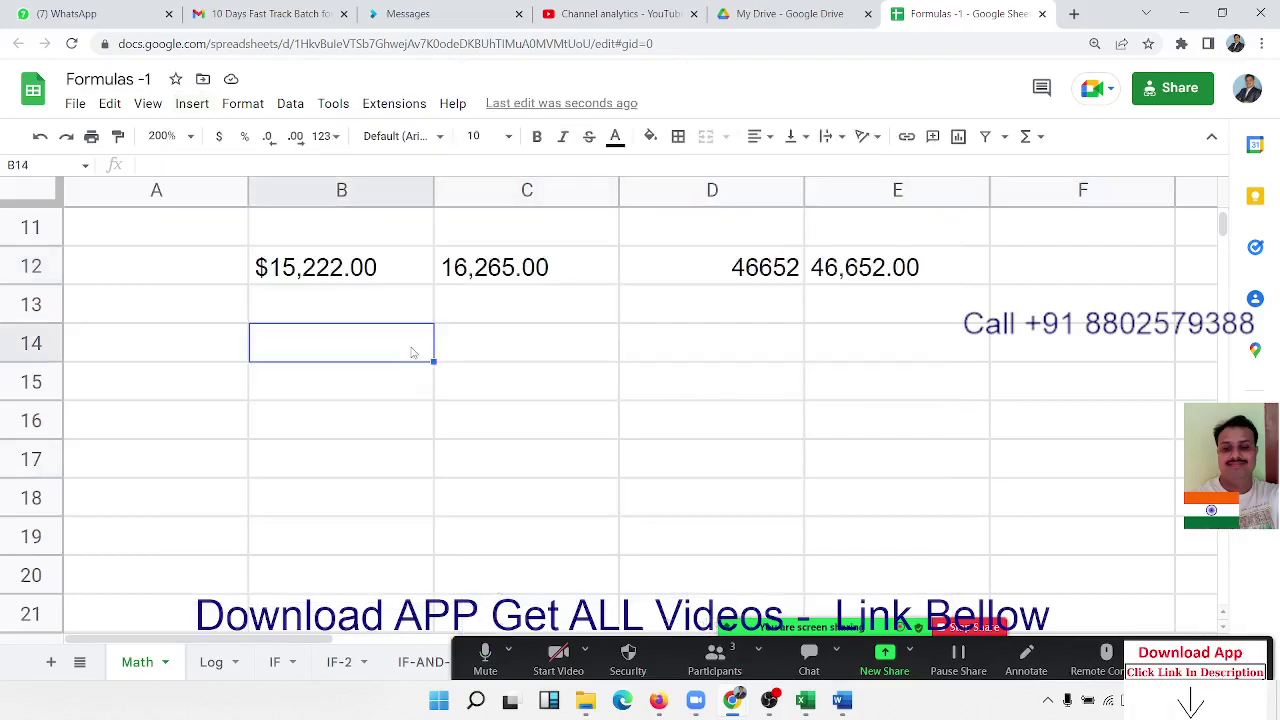
text(1 2)
key(Return)
text(3)
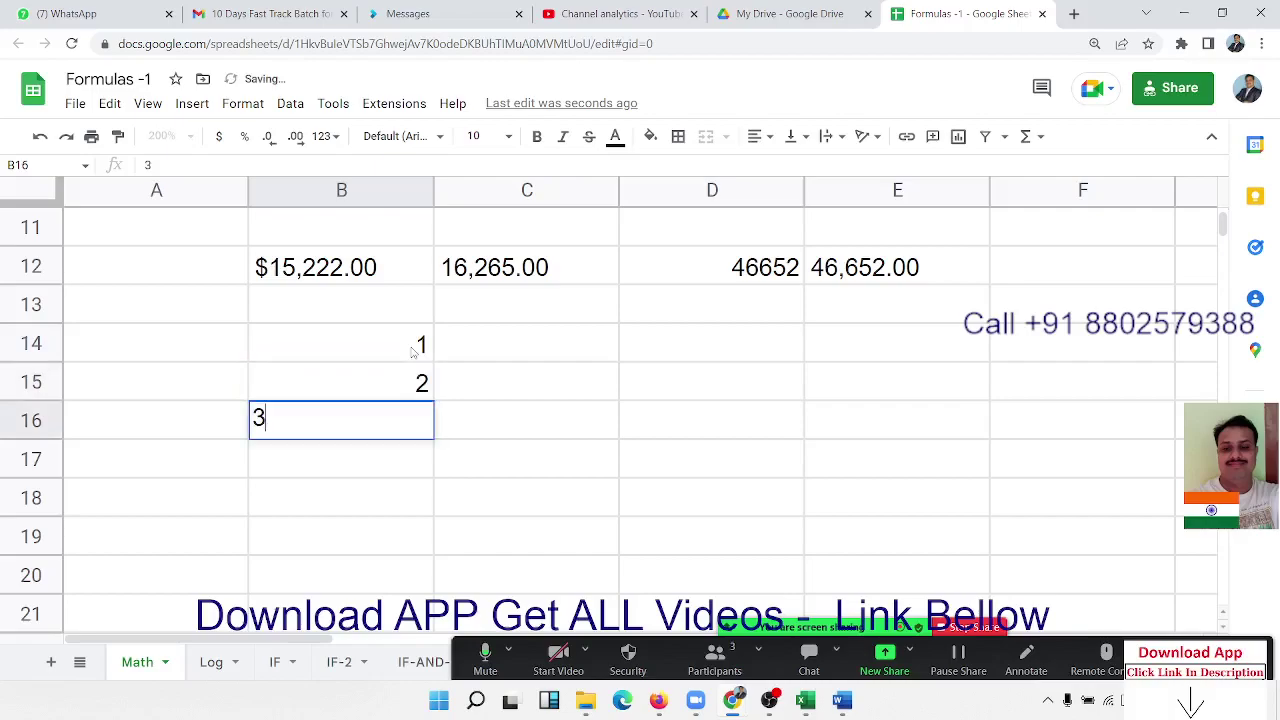
key(Return)
text(4)
key(Return)
text(5)
key(Return)
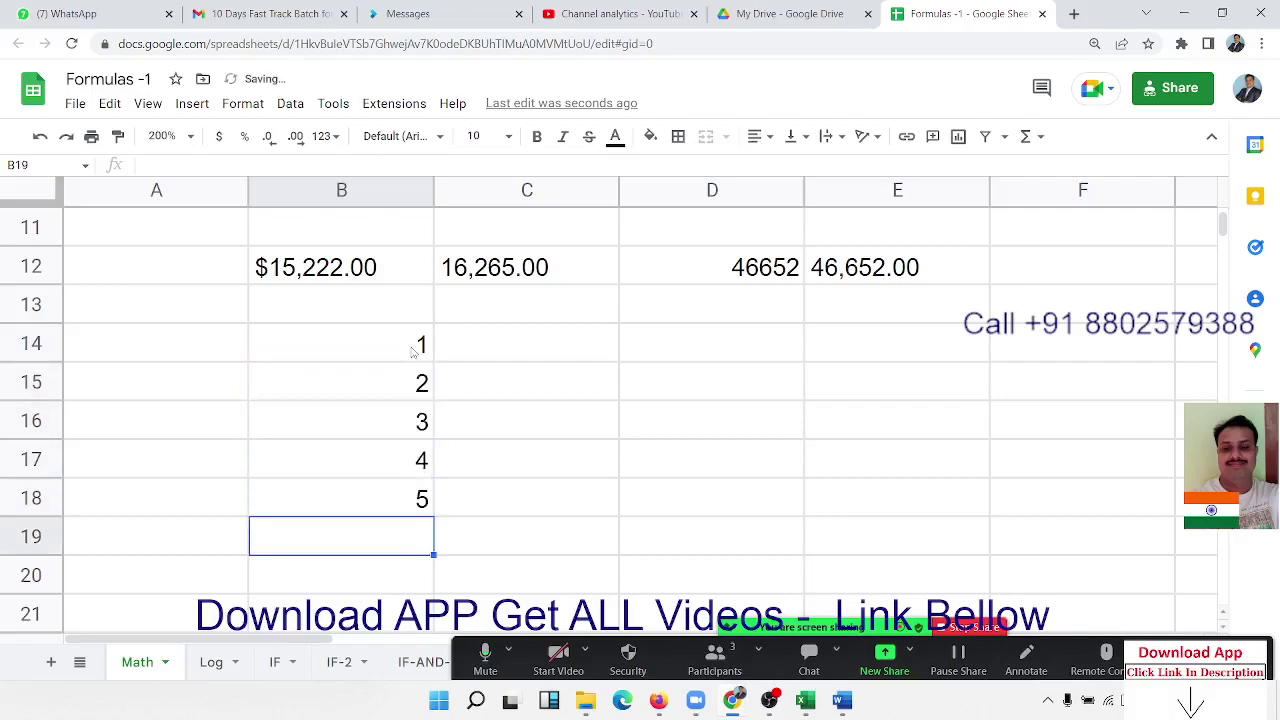
text(10)
key(Tab)
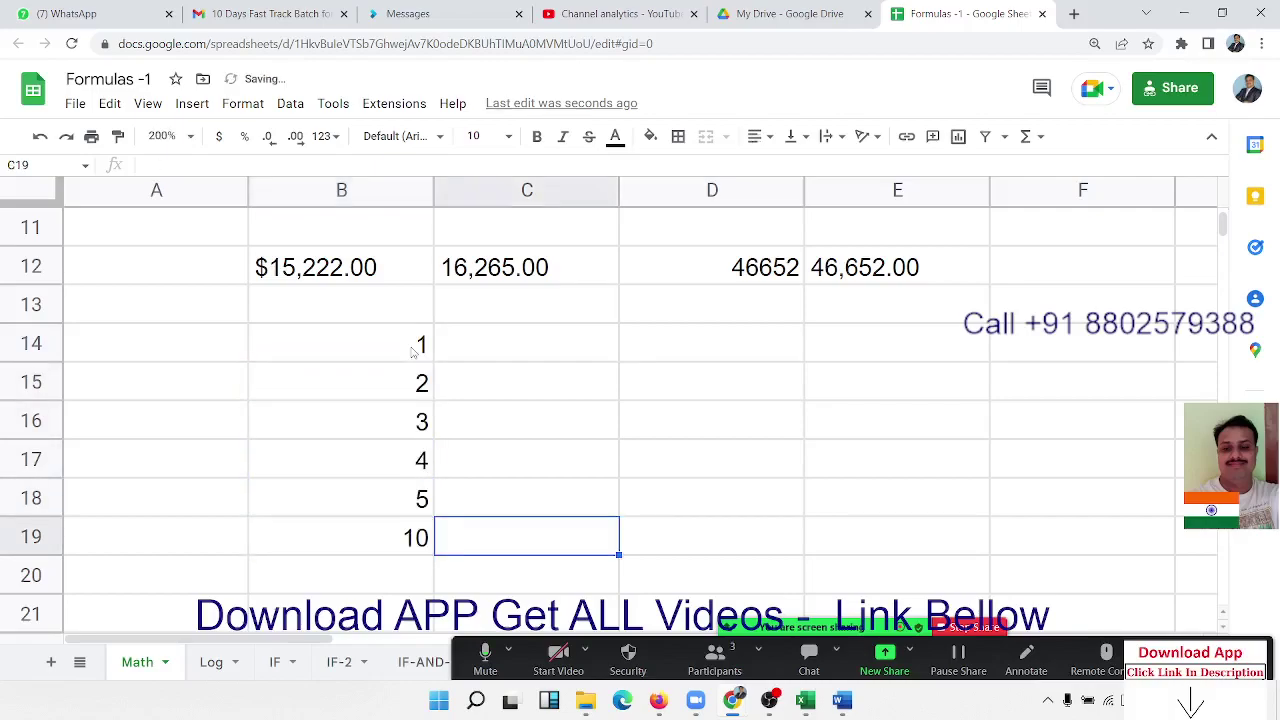
Enter =ROMAN(B14) in C14 and fill it down through C19
key(Up)
key(Up)
key(Up)
key(Up)
key(Up)
text(=)
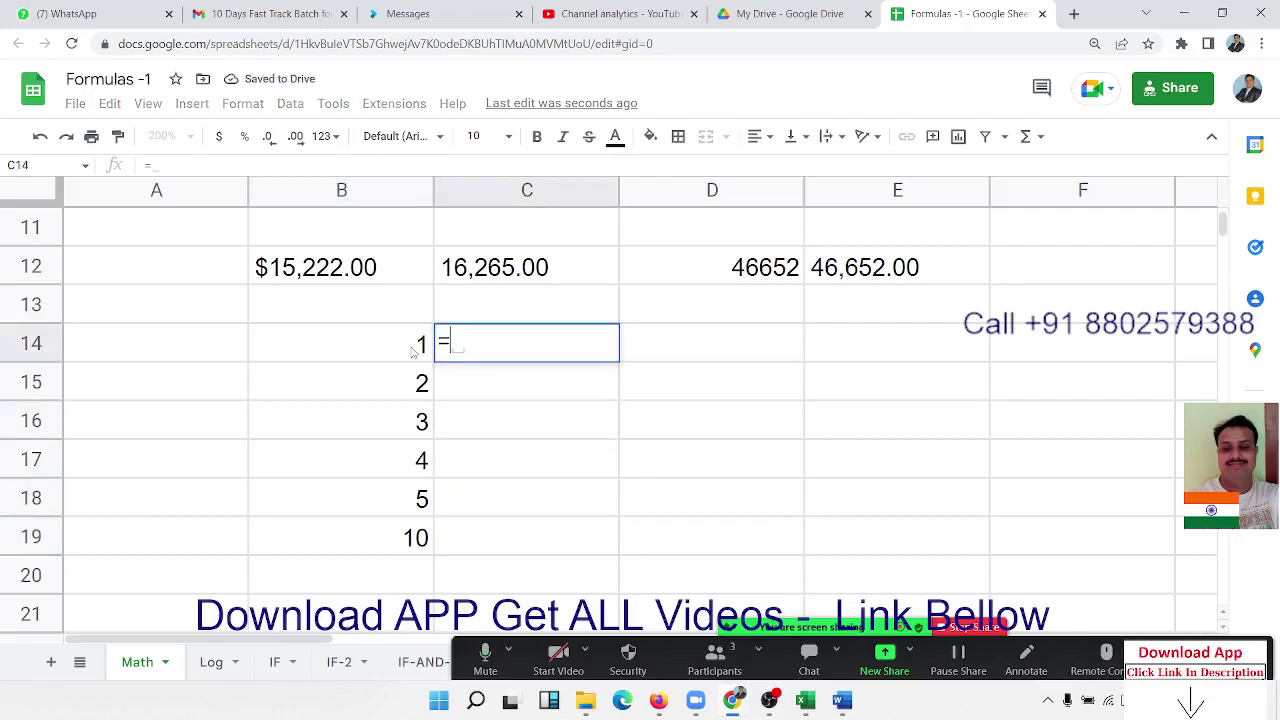
text(row)
key(BackSpace)
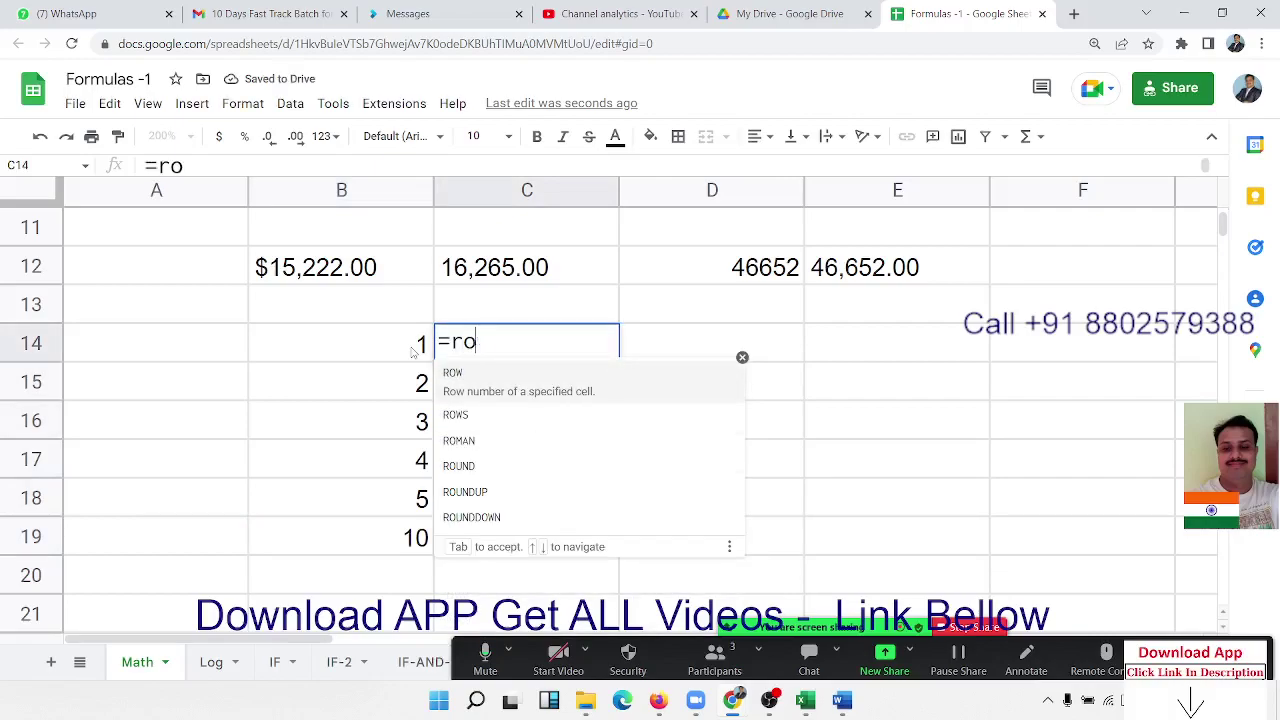
text(m)
key(Tab)
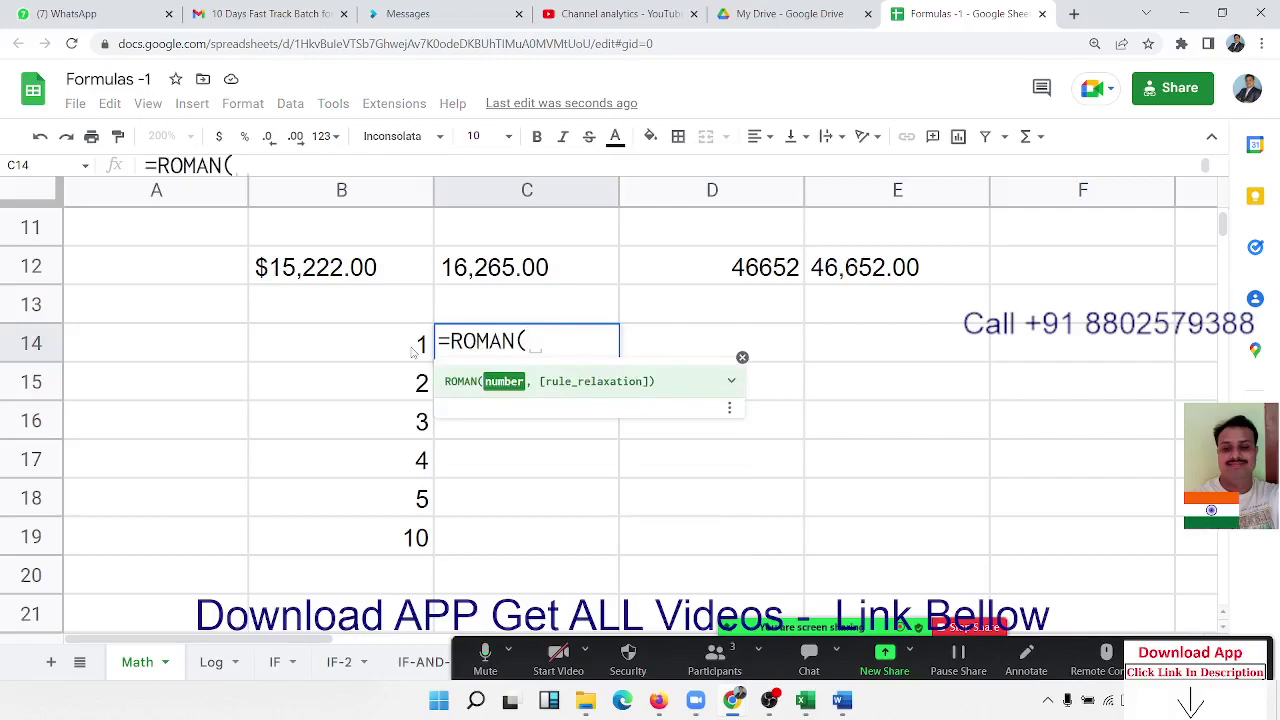
click(413, 350)
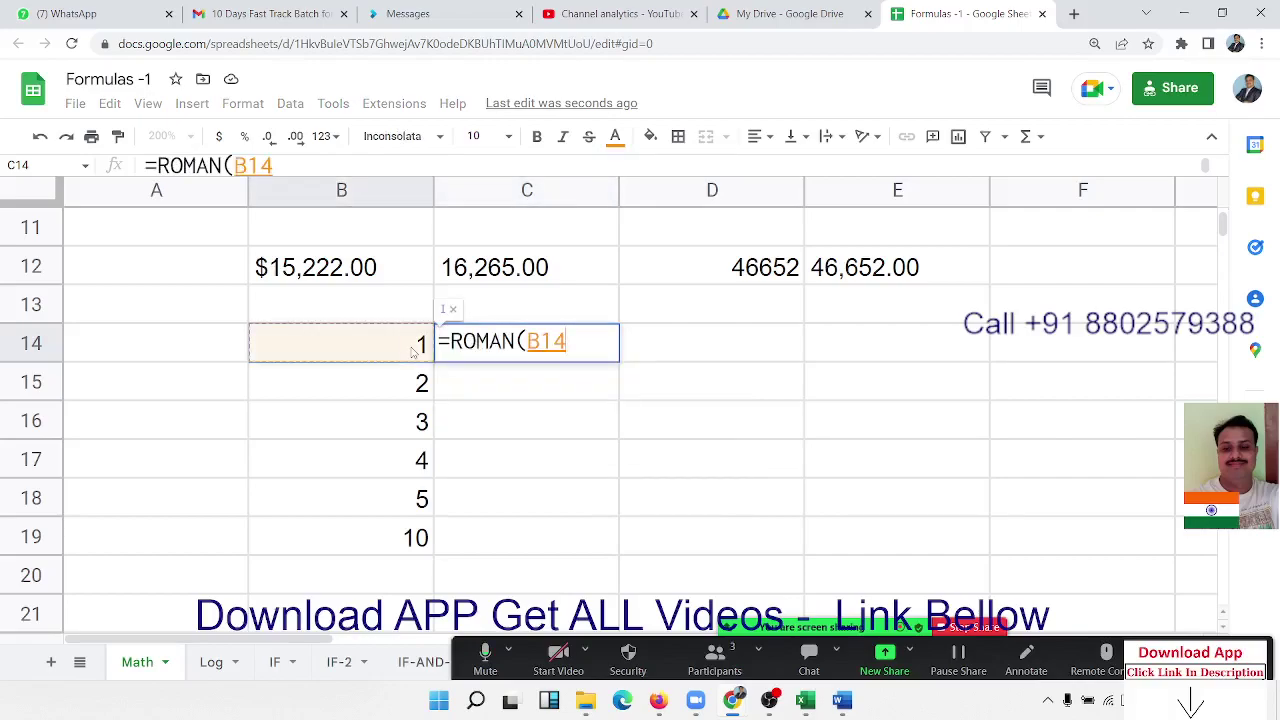
key(Return)
key(Up)
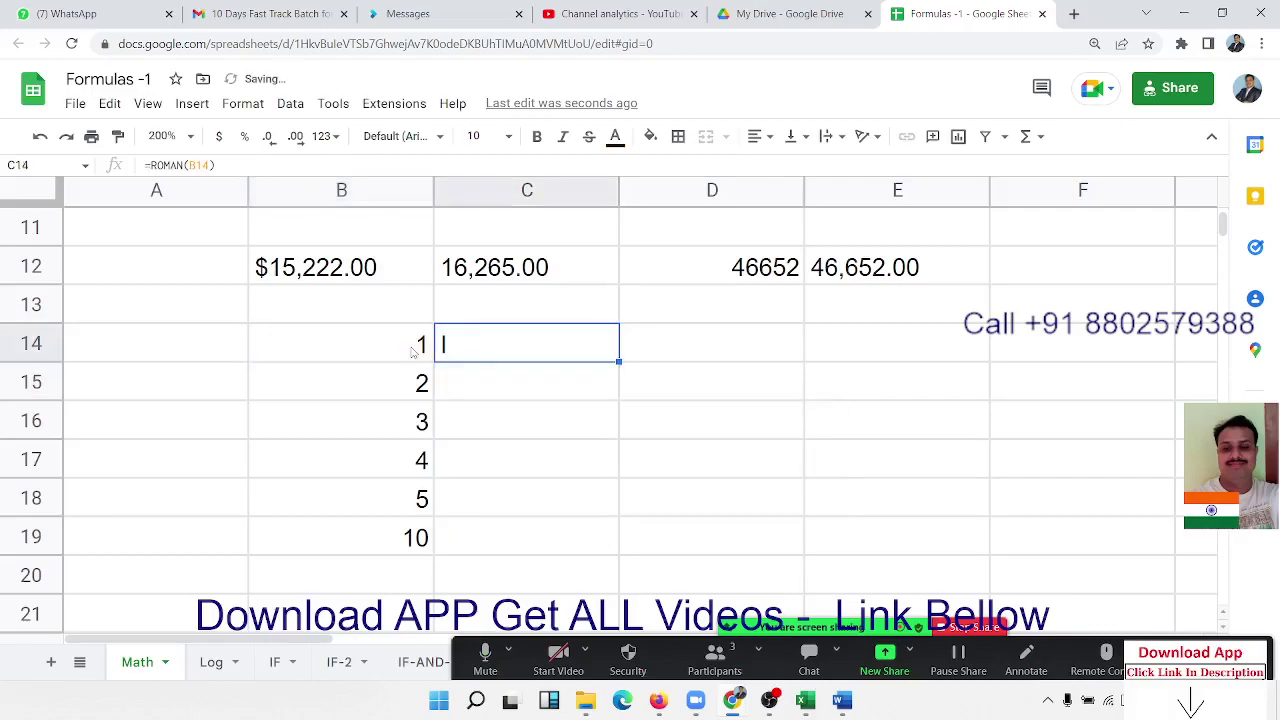
key(shift+Down)
key(shift+Down)
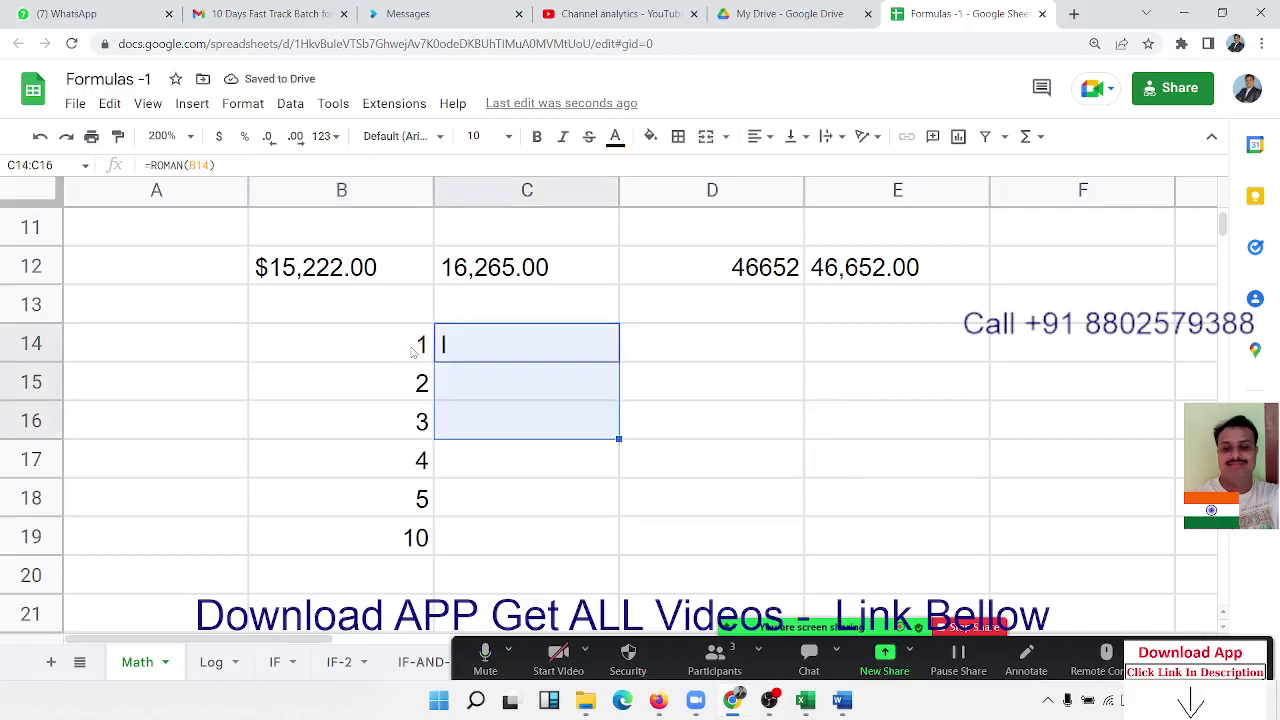
key(shift+Down)
key(shift+Down)
key(shift+Down)
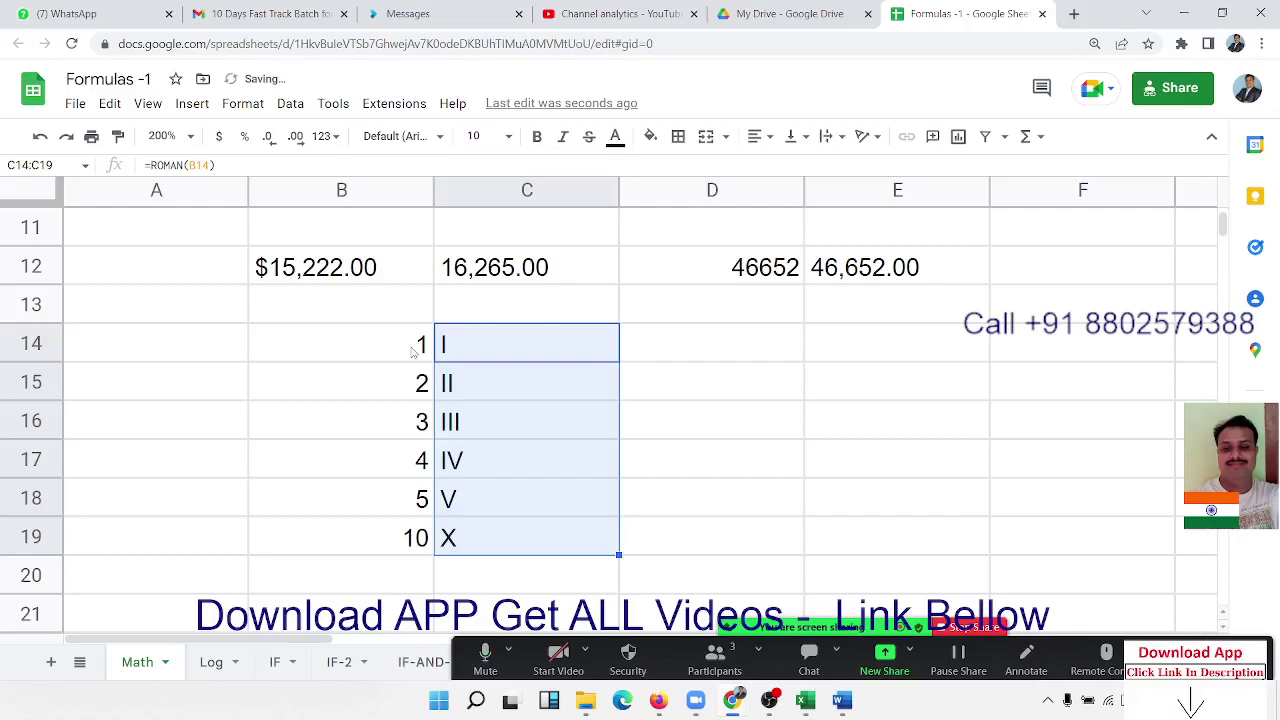
key(Right)
key(Left)
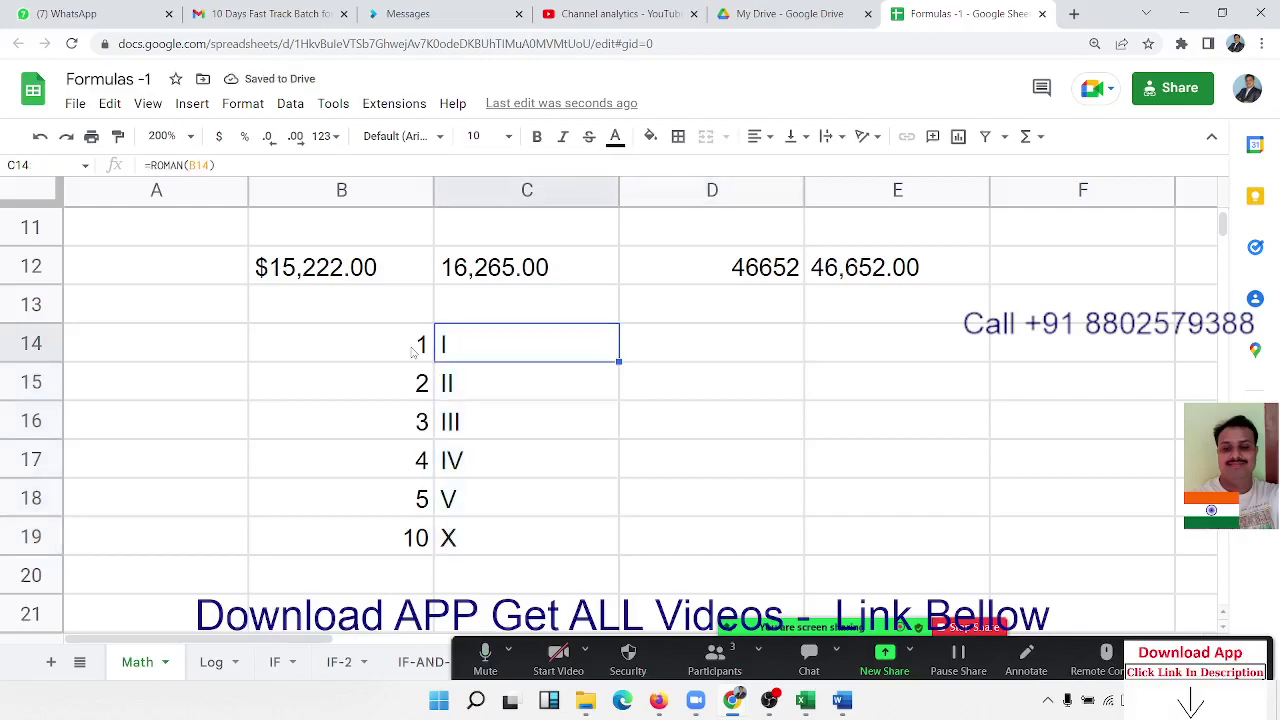
key(Right)
Enter =ARABIC(C14) in D14 and accept the autofill for D15:D19
text(=a)
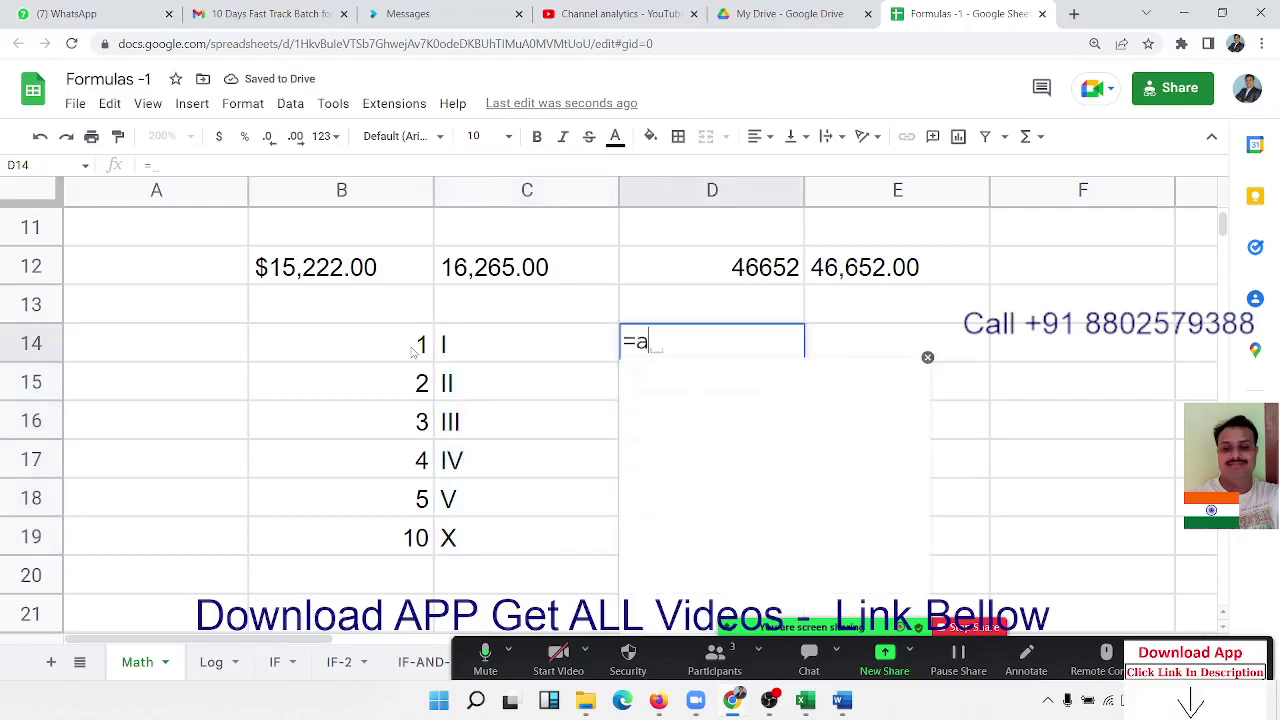
text(r)
key(Tab)
key(Left)
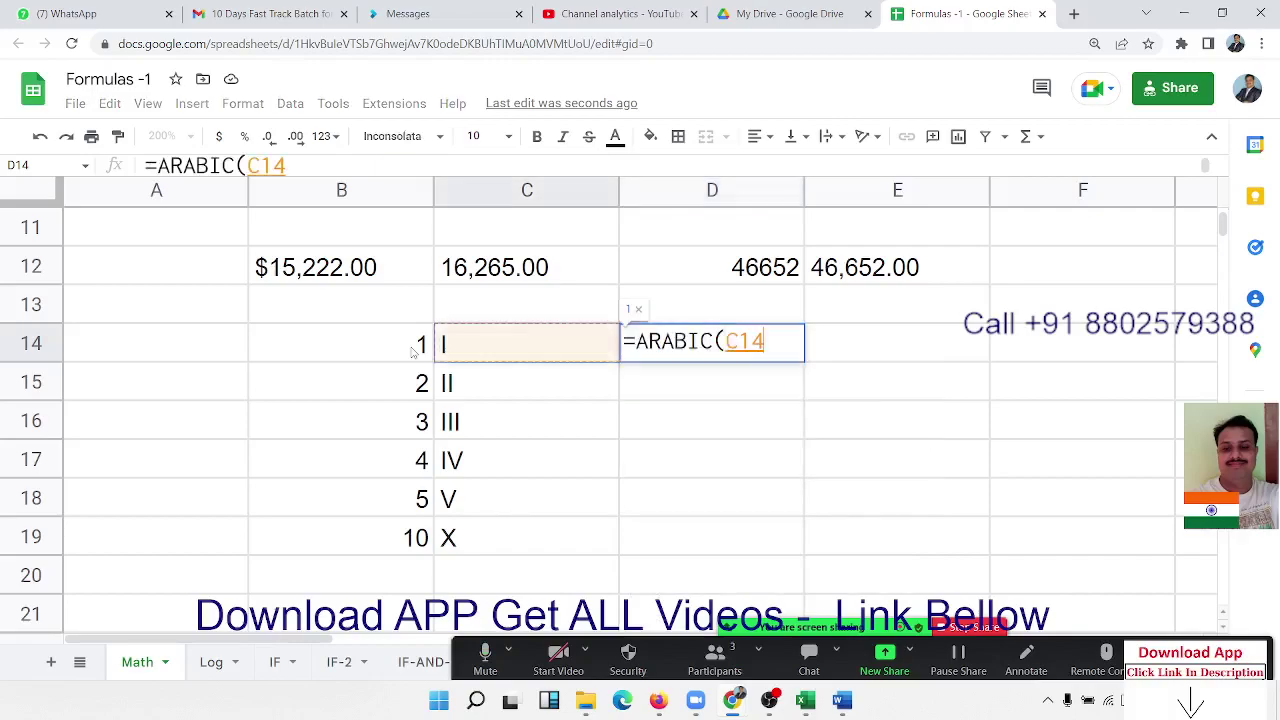
key(Return)
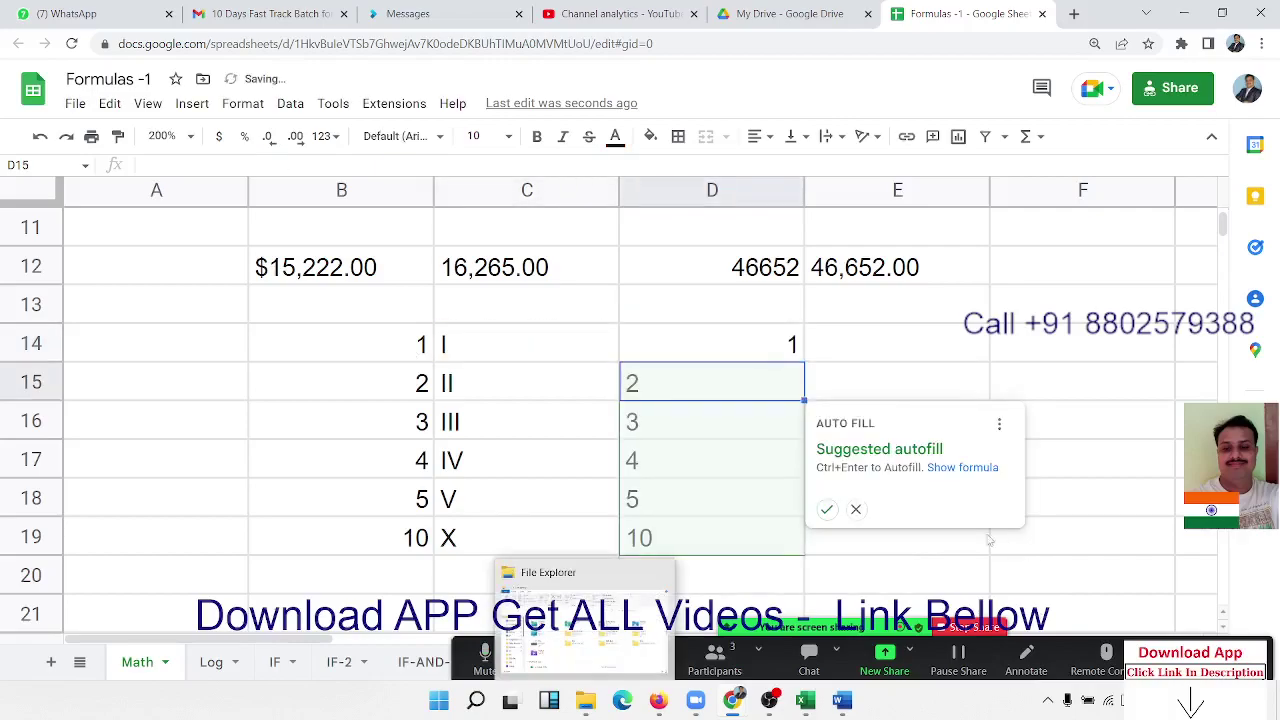
click(827, 510)
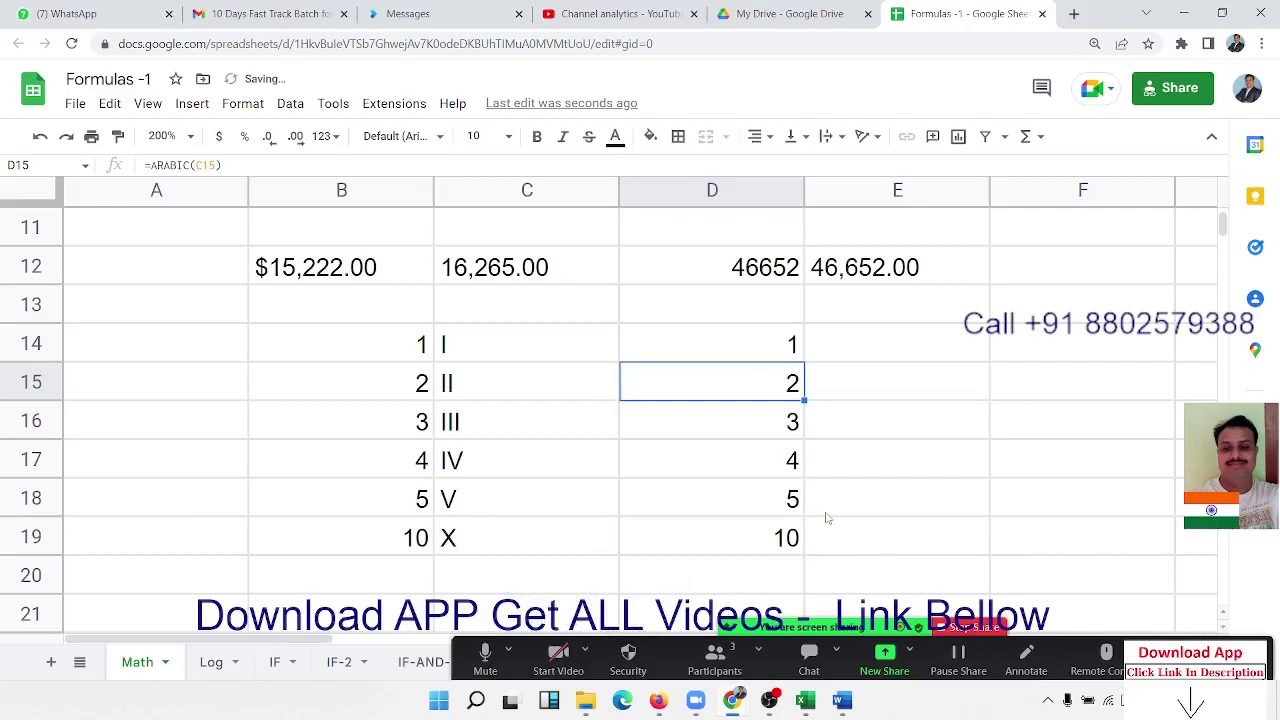
Check the copied ARABIC formulas in D14:D19, then select A20
click(795, 535)
click(788, 507)
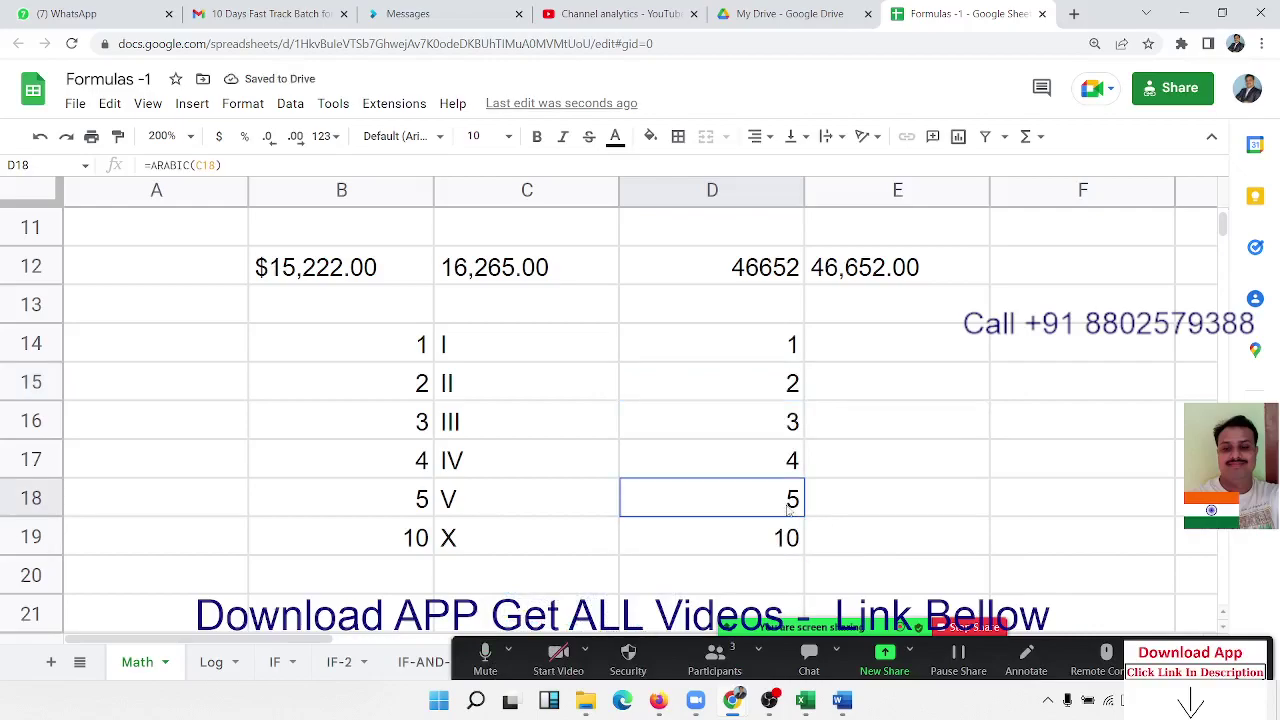
click(785, 468)
click(782, 432)
click(779, 394)
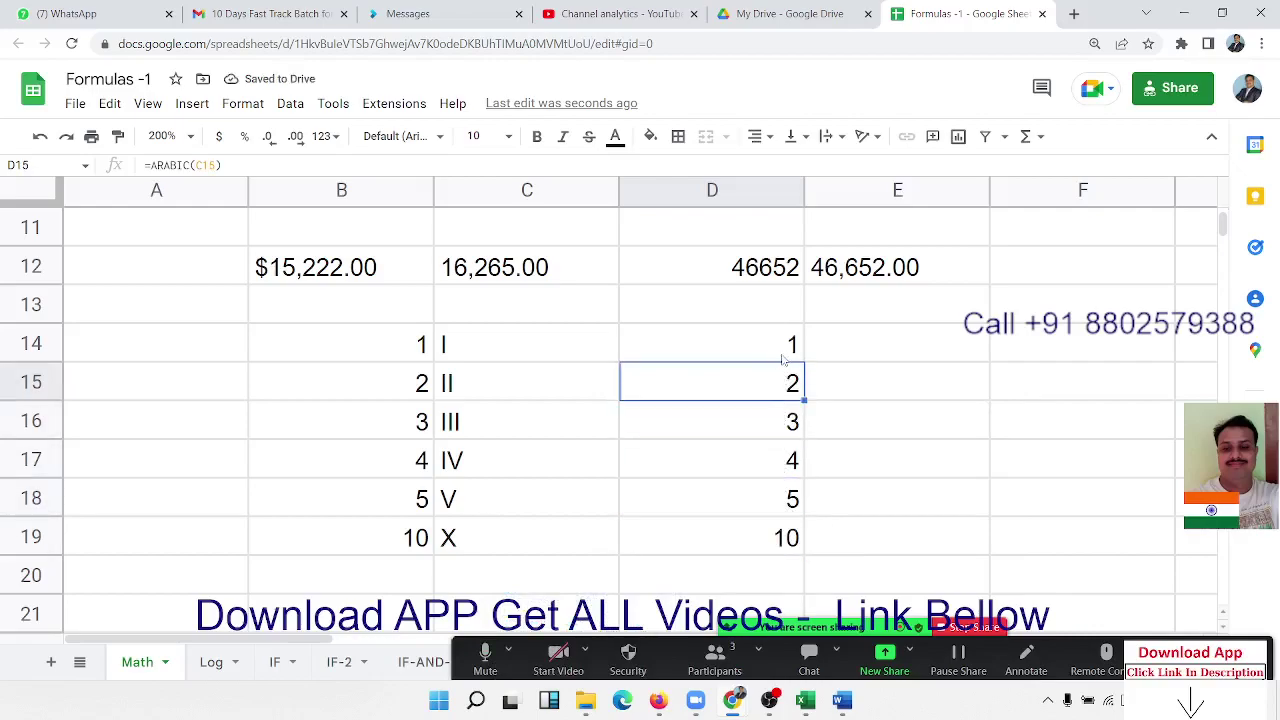
click(783, 357)
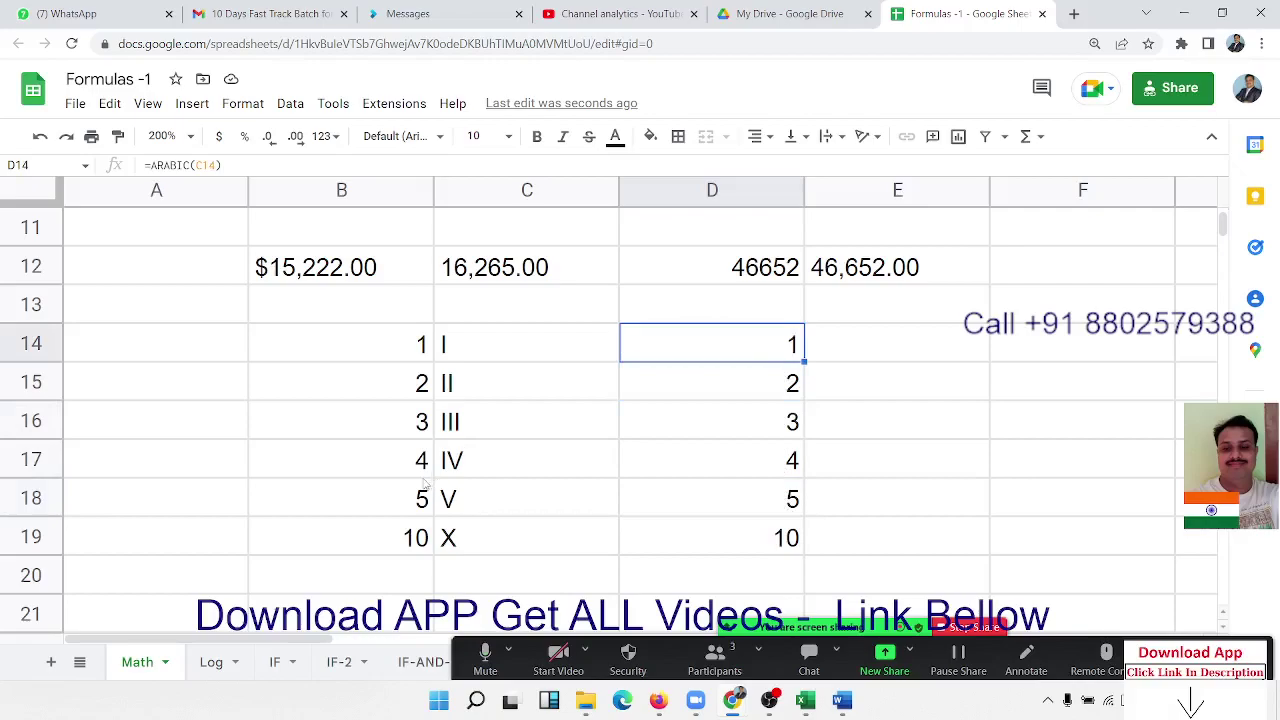
scroll(425, 483, down, 2)
click(238, 393)
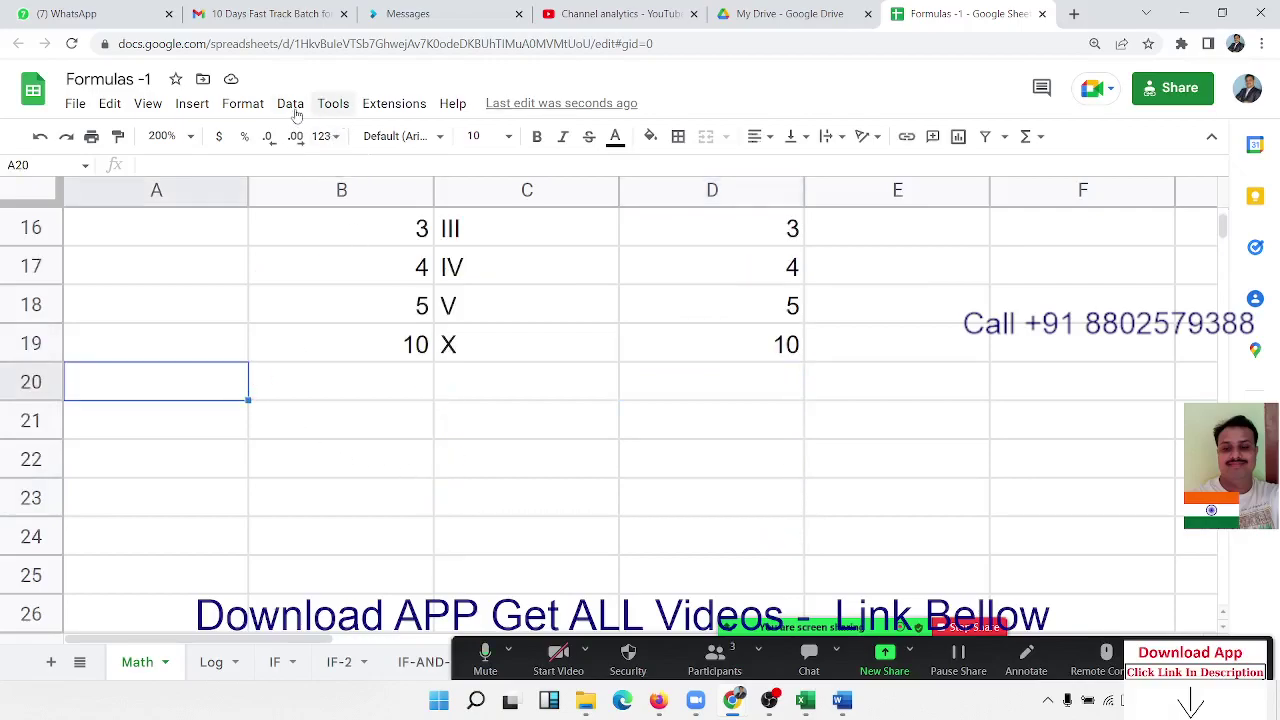
click(194, 105)
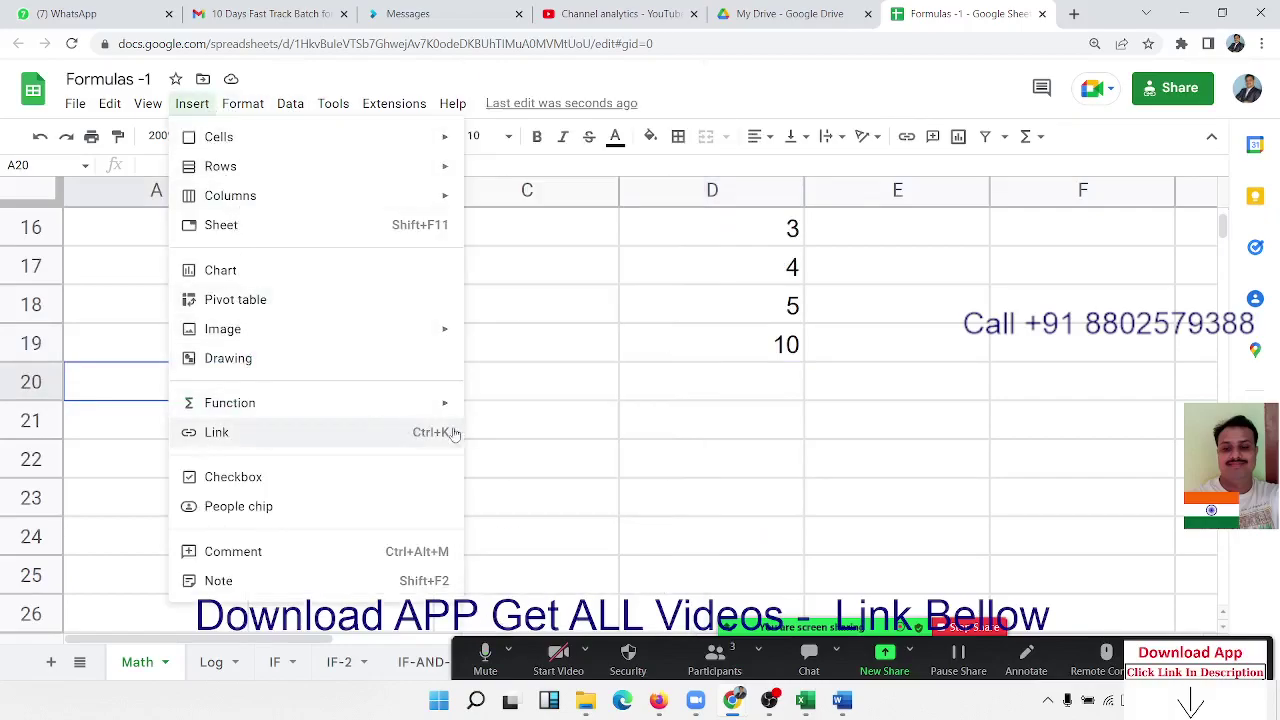
Insert the JOIN function into A20 from Insert > Function > Text
mouse_move(446, 405)
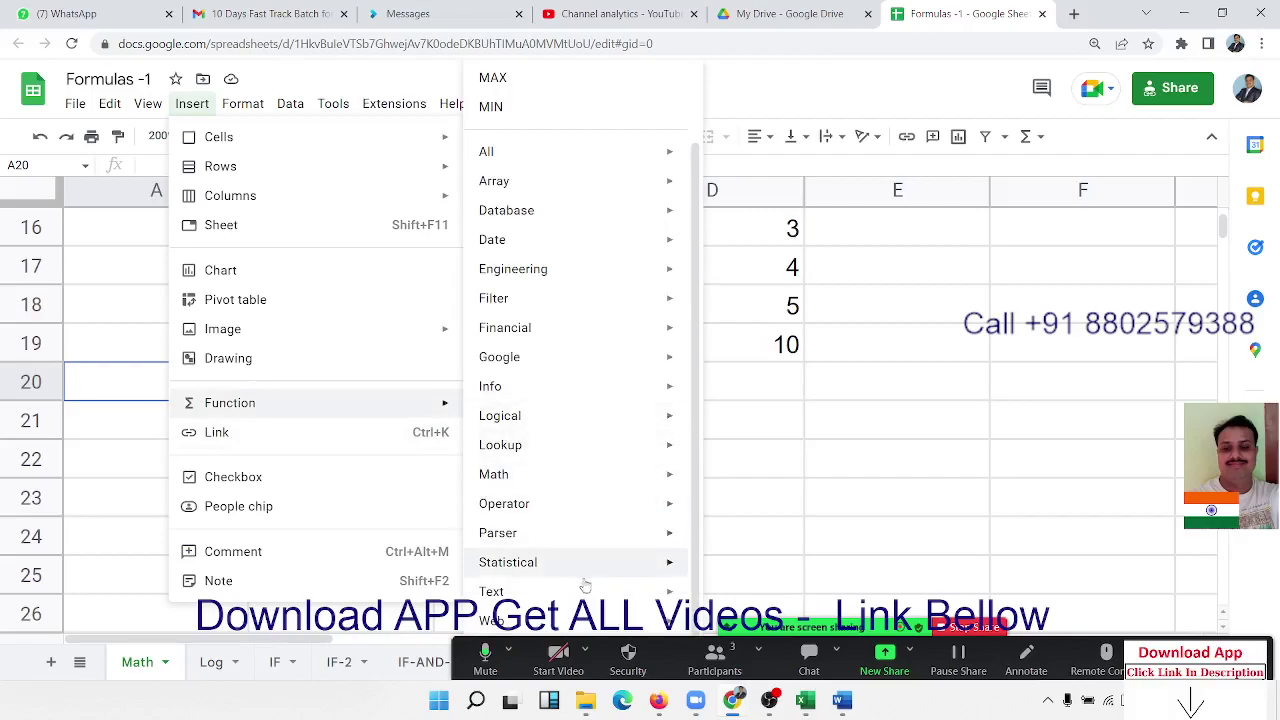
mouse_move(588, 591)
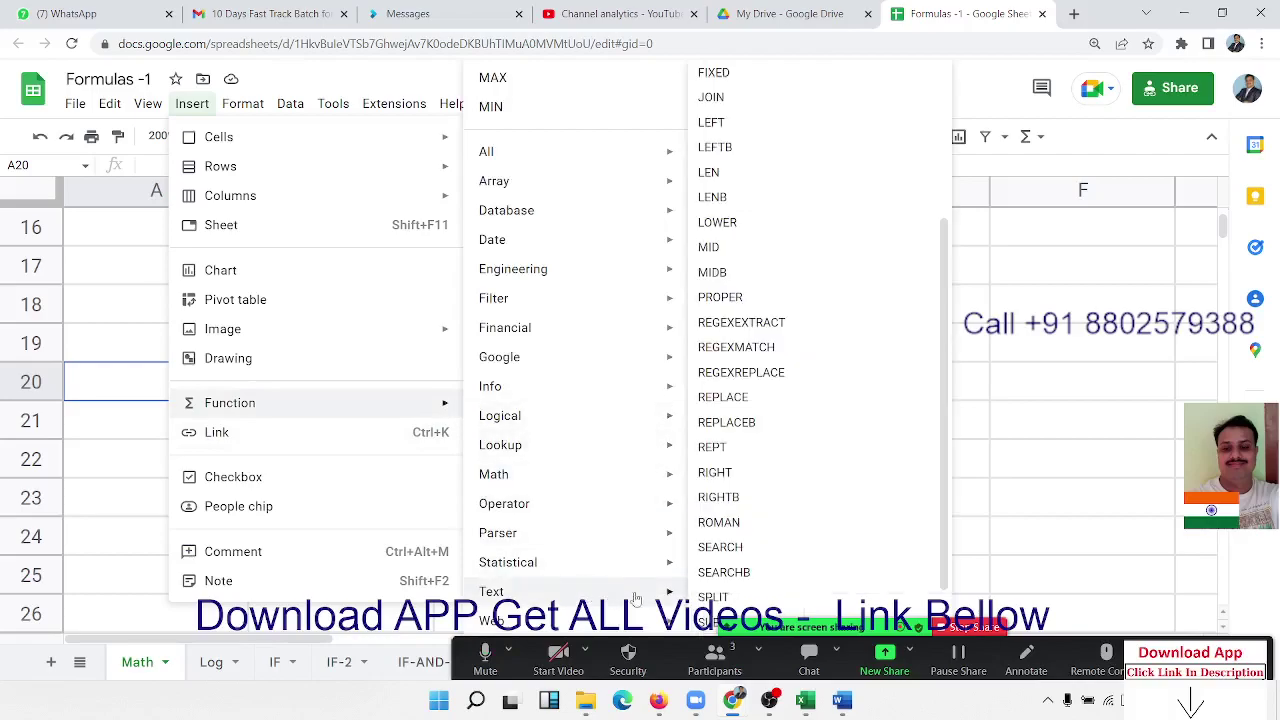
scroll(849, 437, up, 3)
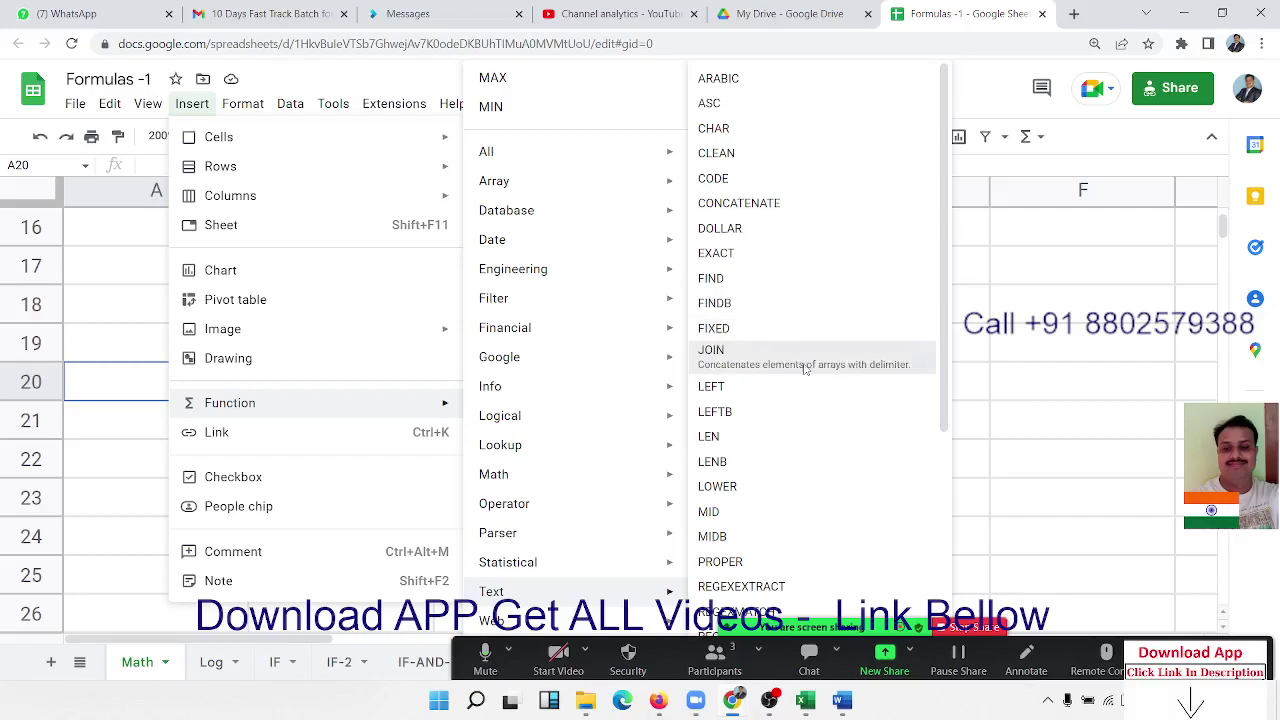
click(805, 368)
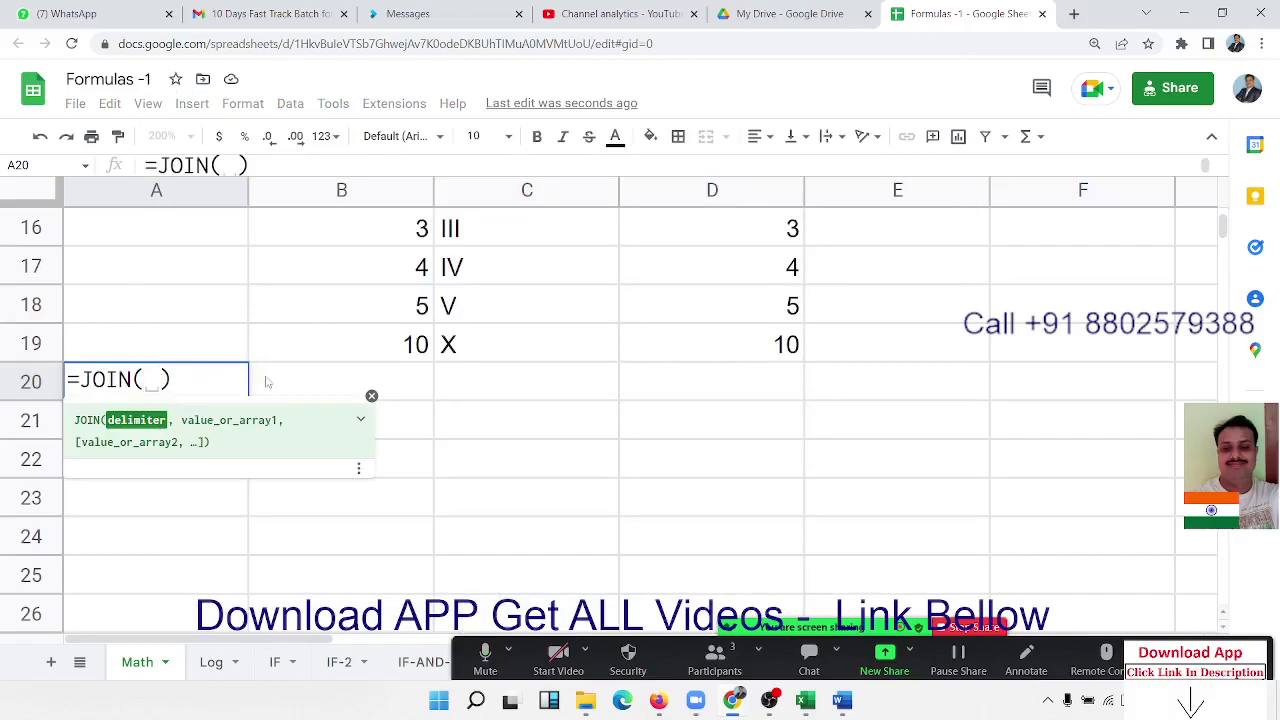
Complete A20 as =JOIN(",",B16:B18), producing 3,4,5
text(",)
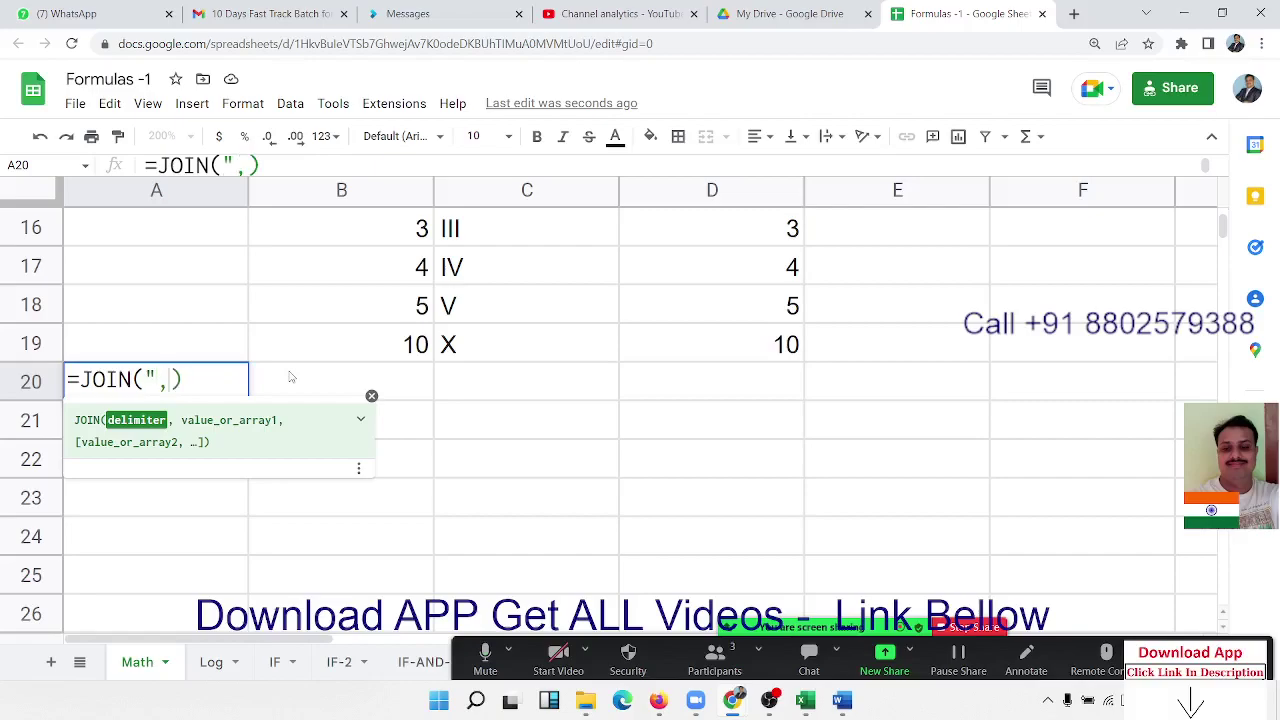
text(",)
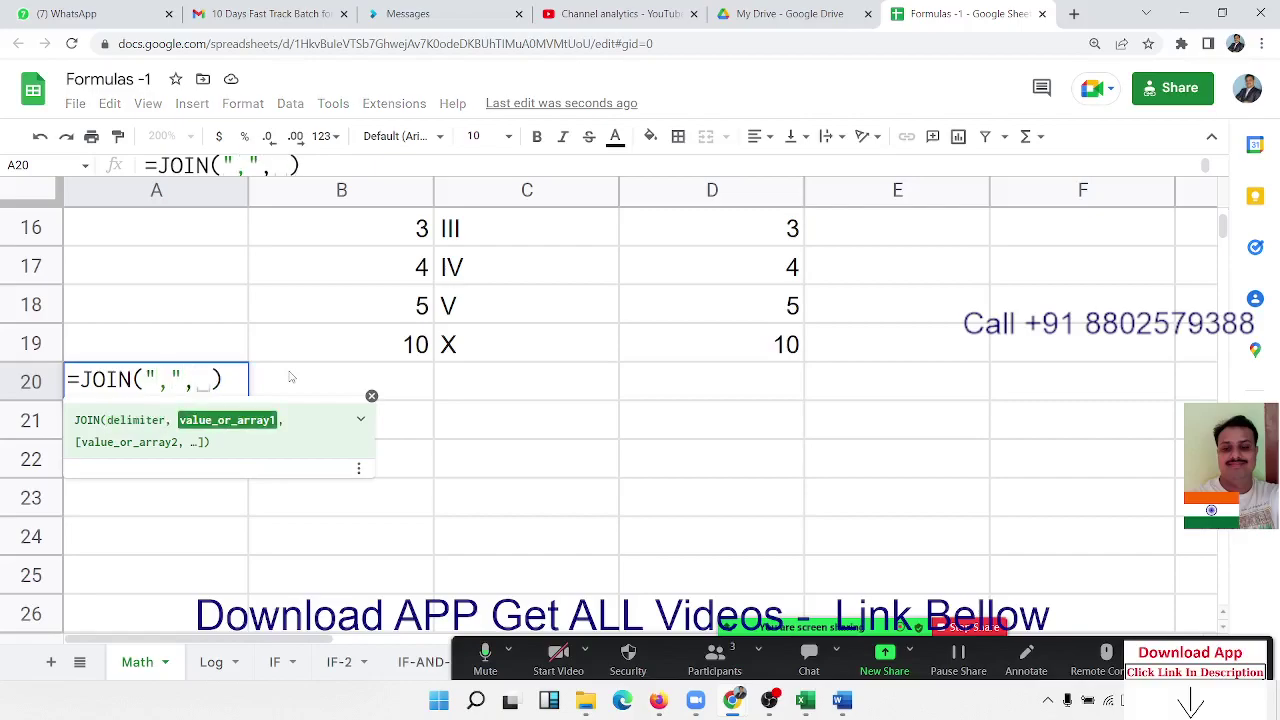
click(407, 241)
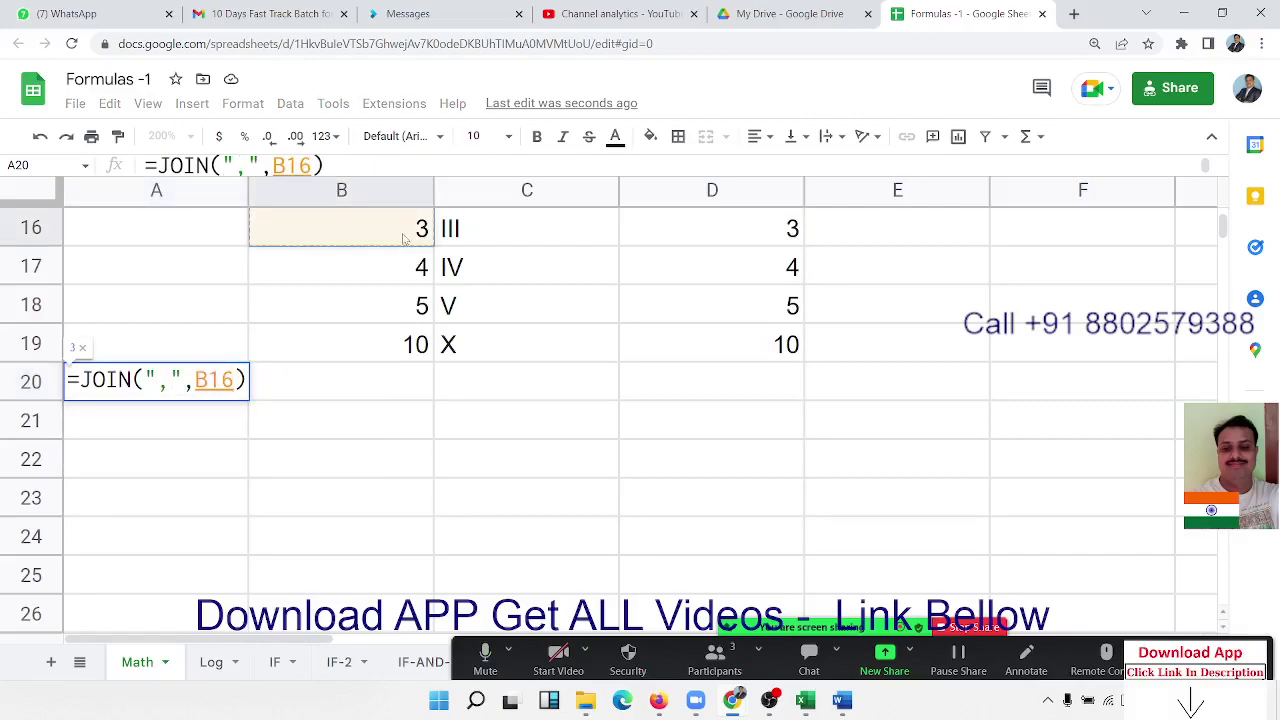
drag(404, 238, 400, 328)
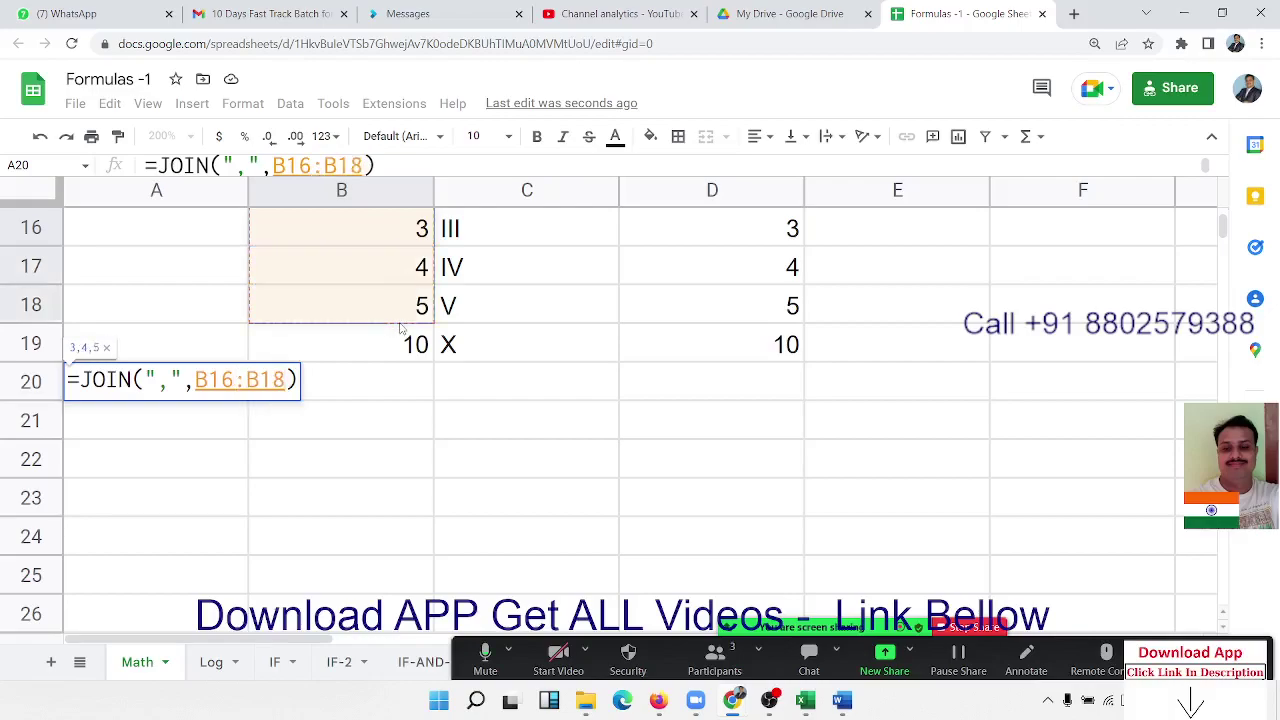
key(Return)
key(Up)
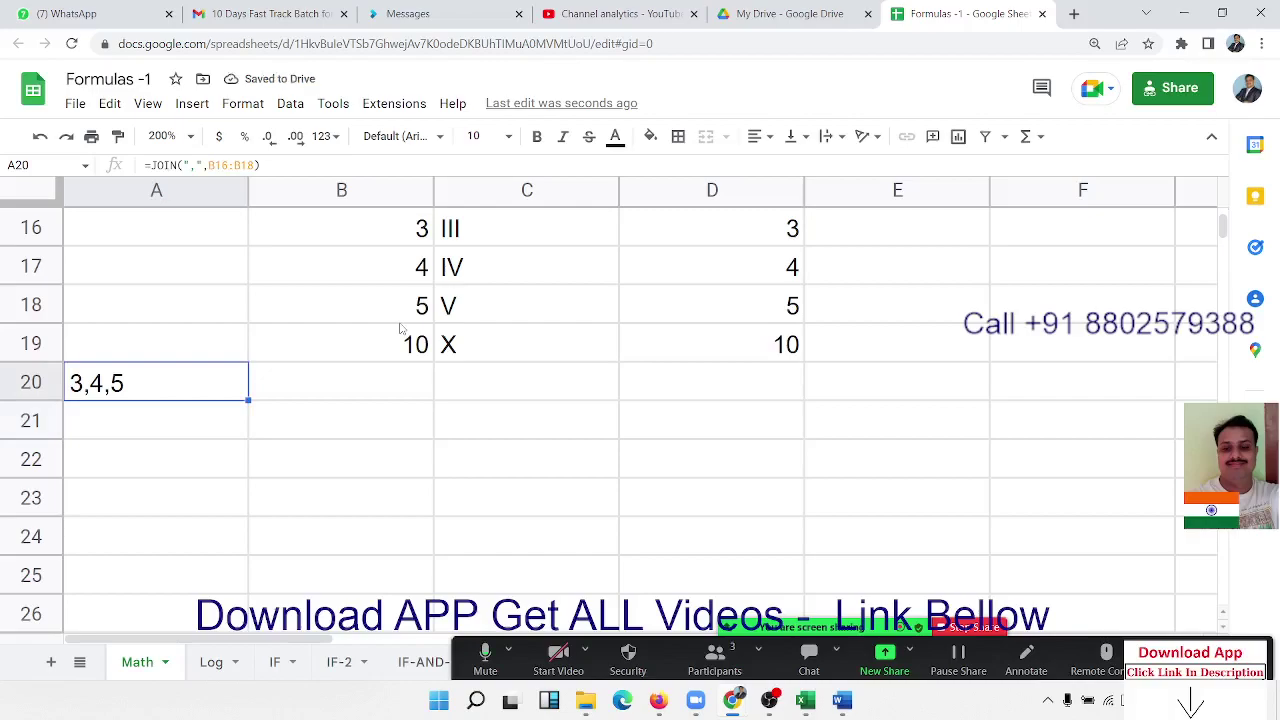
double_click(178, 395)
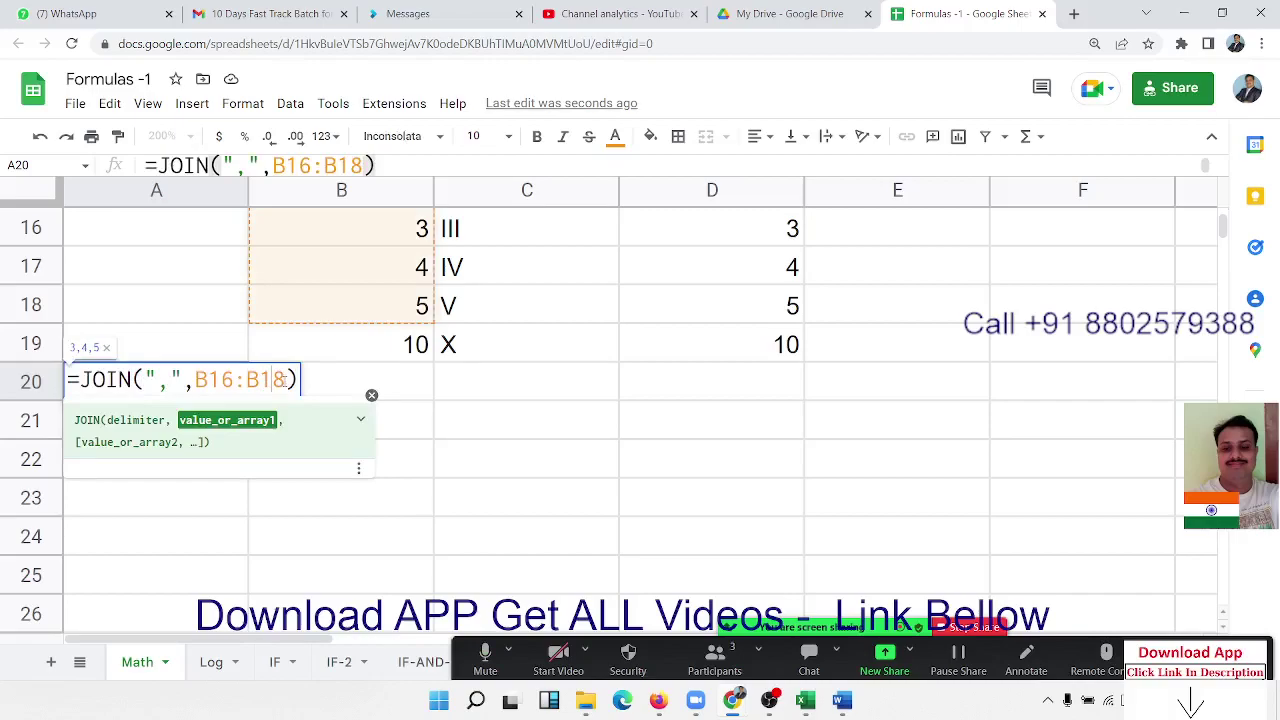
key(Return)
click(313, 438)
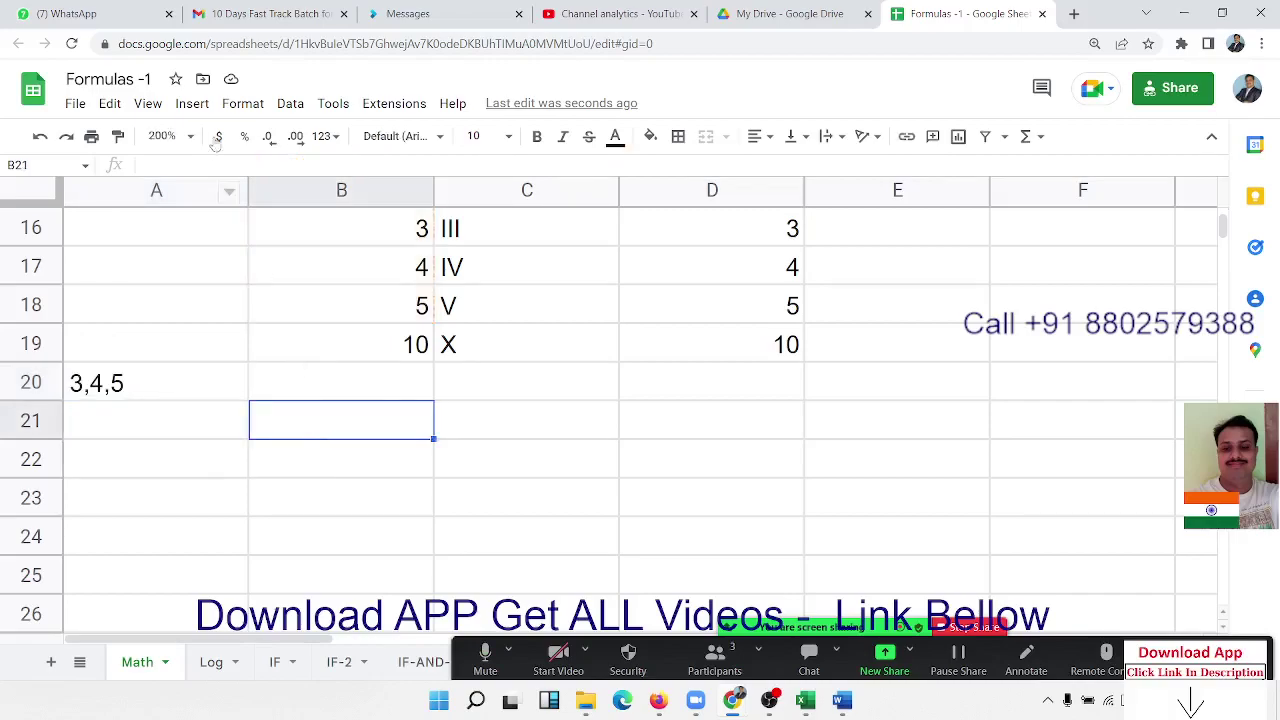
click(192, 103)
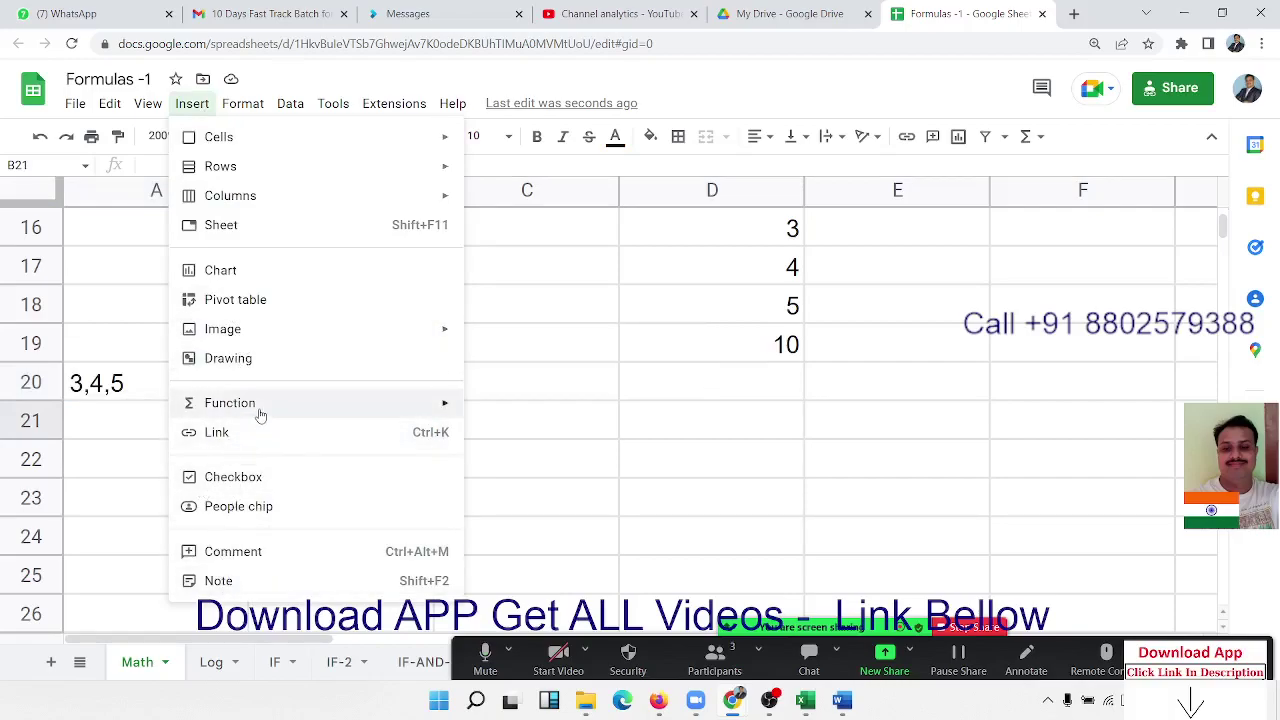
mouse_move(258, 409)
mouse_move(545, 598)
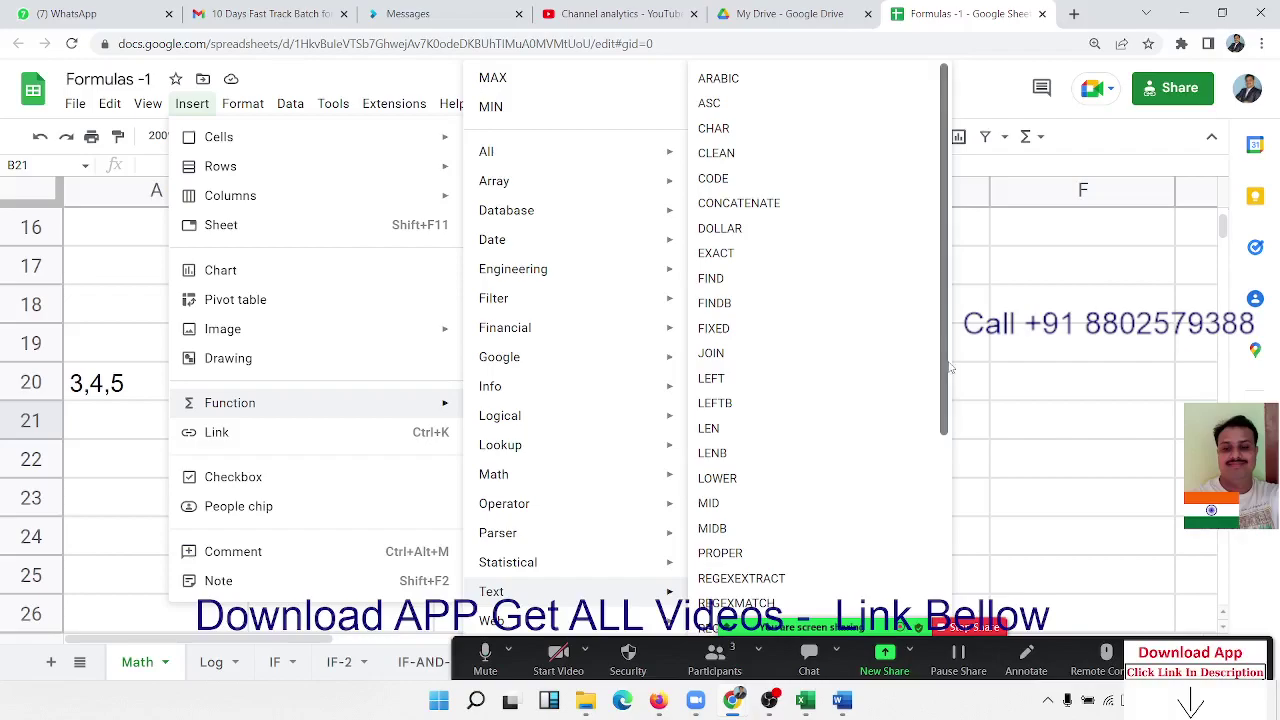
Close the function lists and discard the unfinished =IND formula in B21
click(1028, 390)
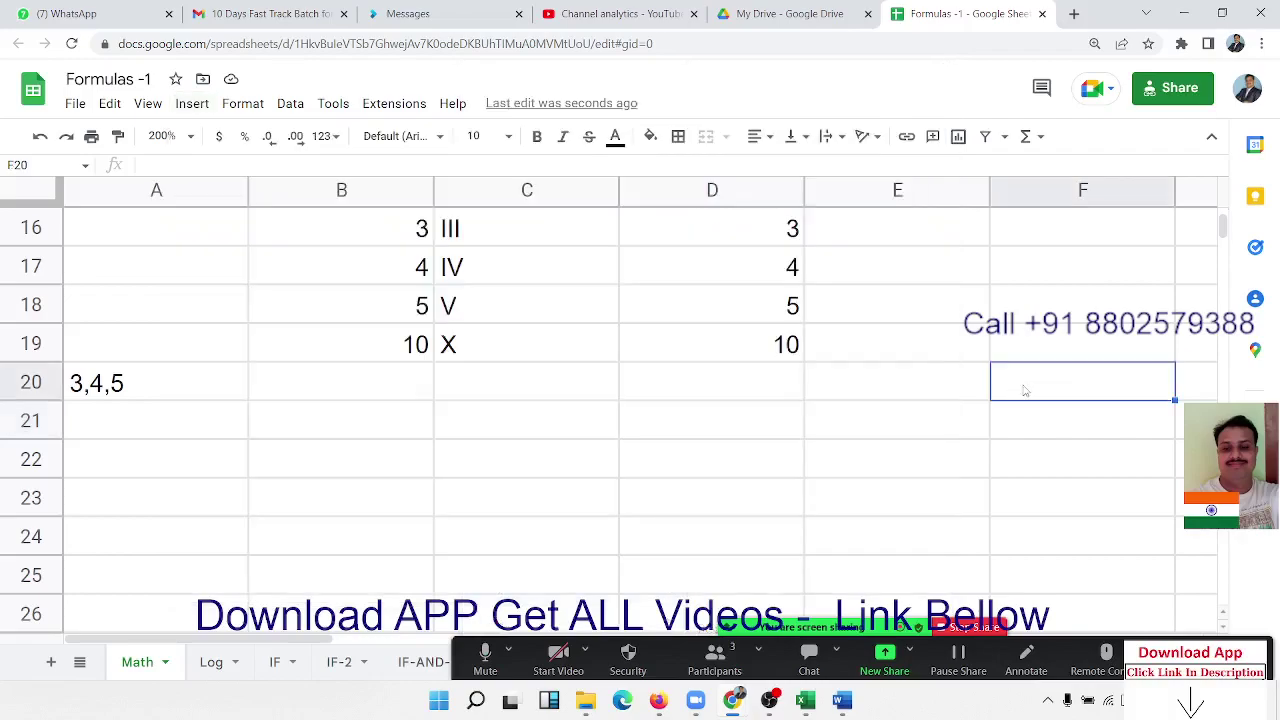
click(414, 413)
text(=)
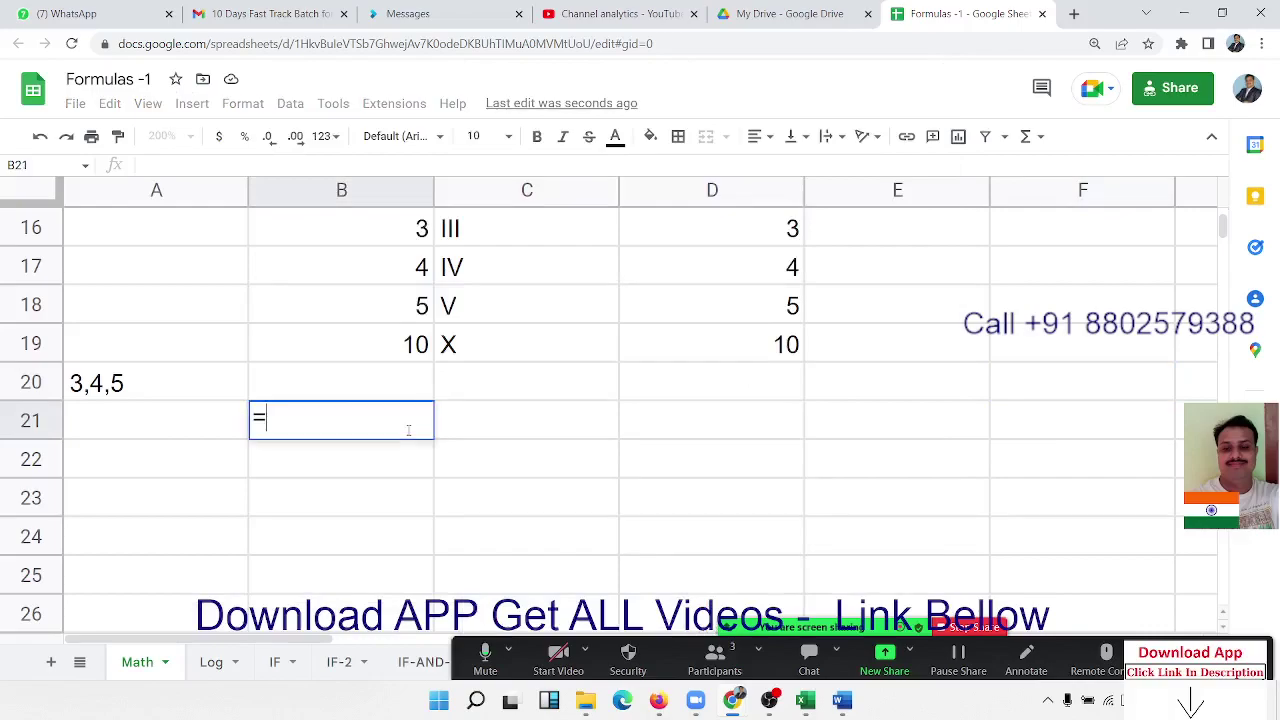
text(ind)
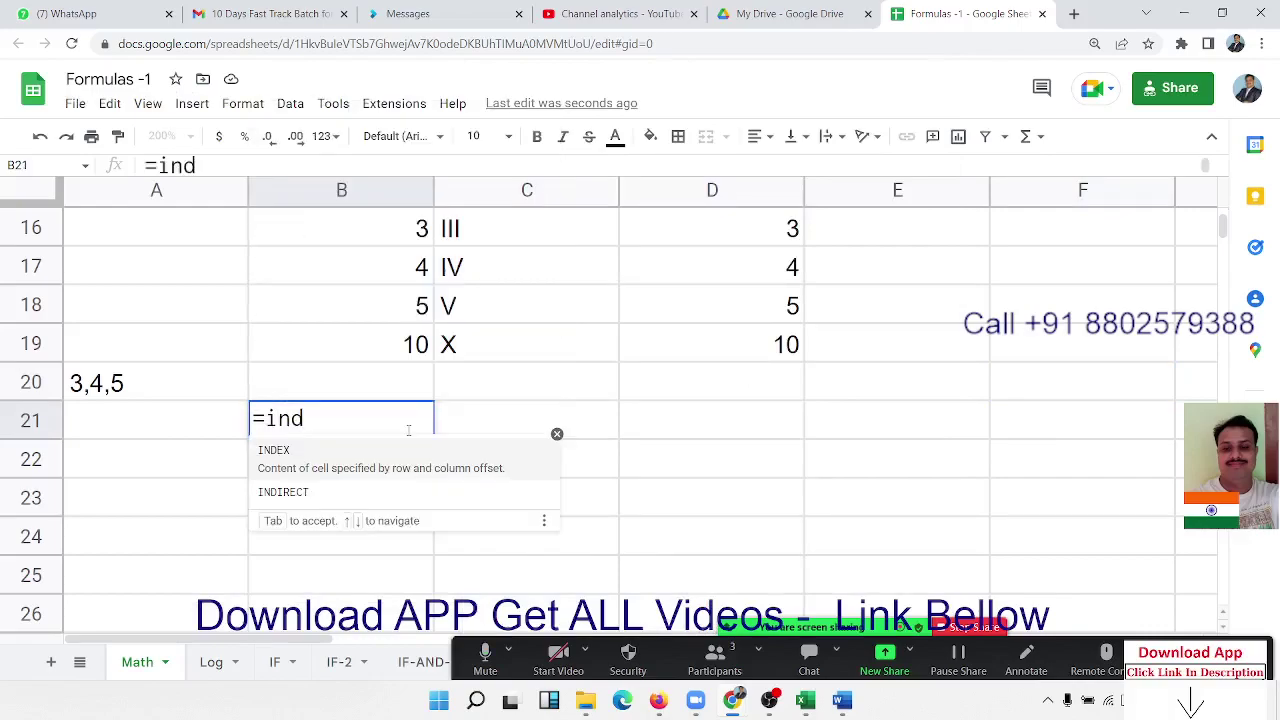
key(Escape)
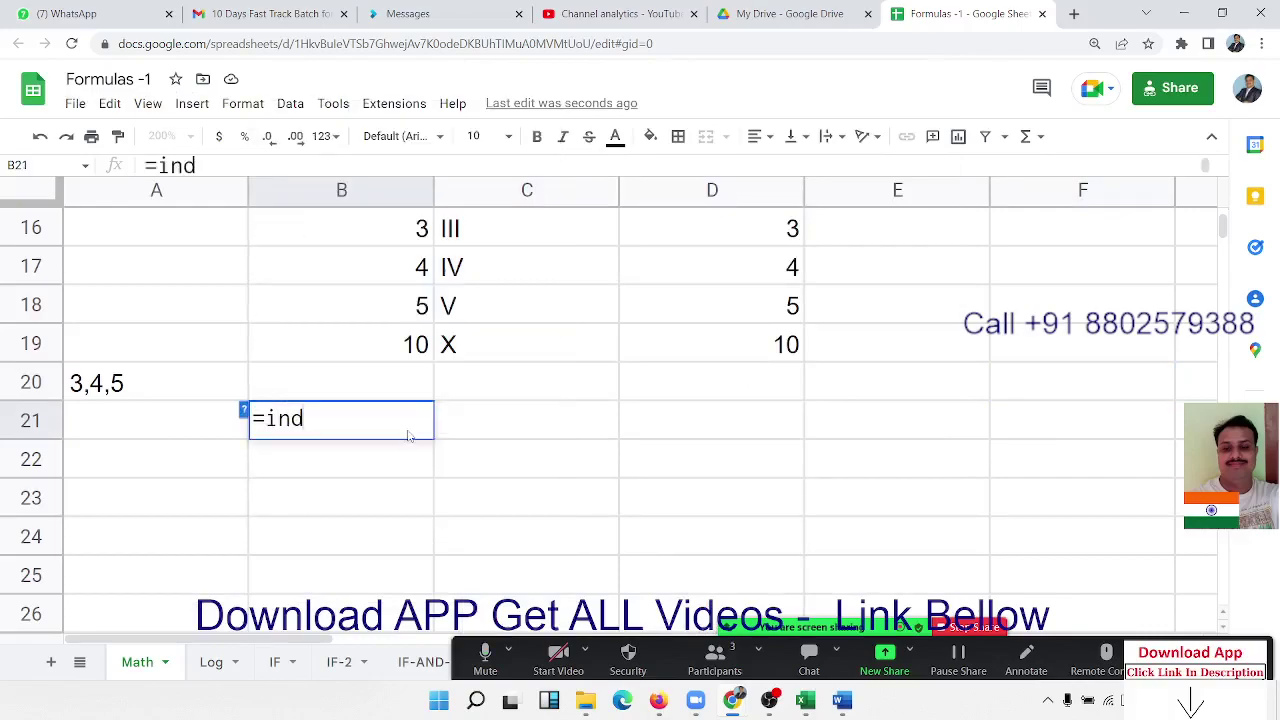
key(Escape)
key(Left)
key(Up)
key(Up)
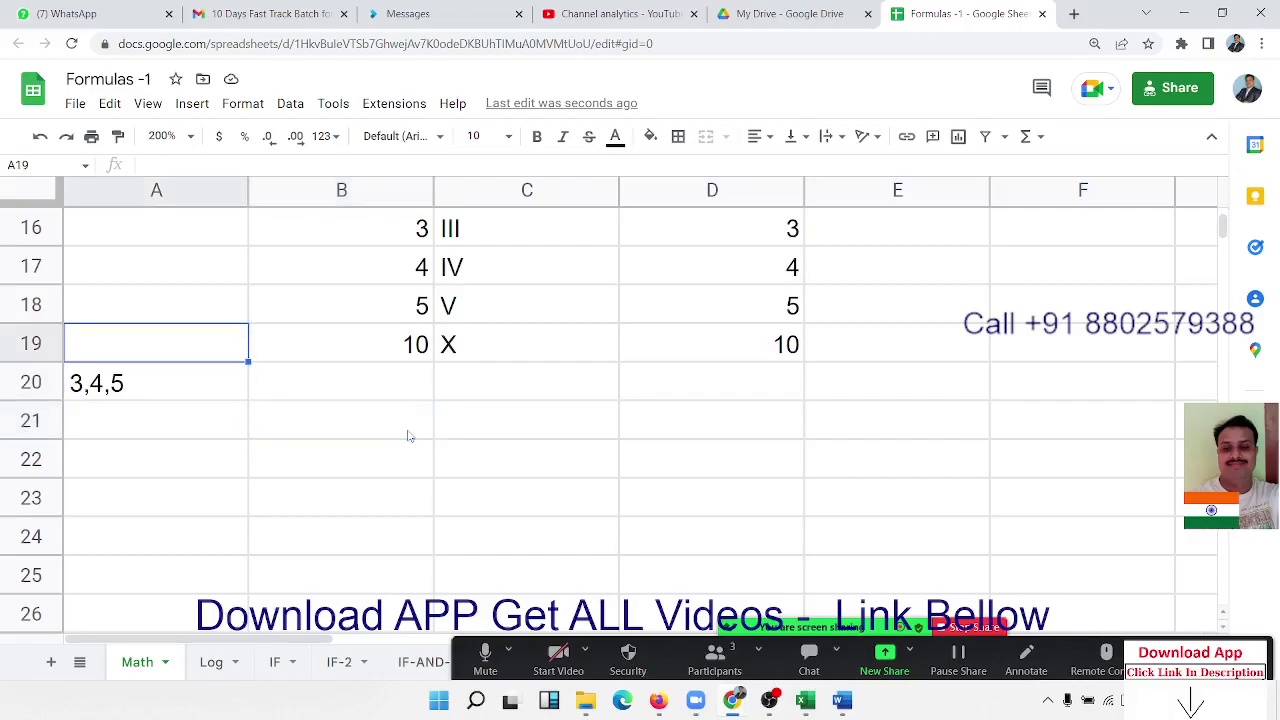
key(Down)
Copy A20's JOIN down to A21, clear both cells, and start a new formula in A20
drag(248, 401, 253, 426)
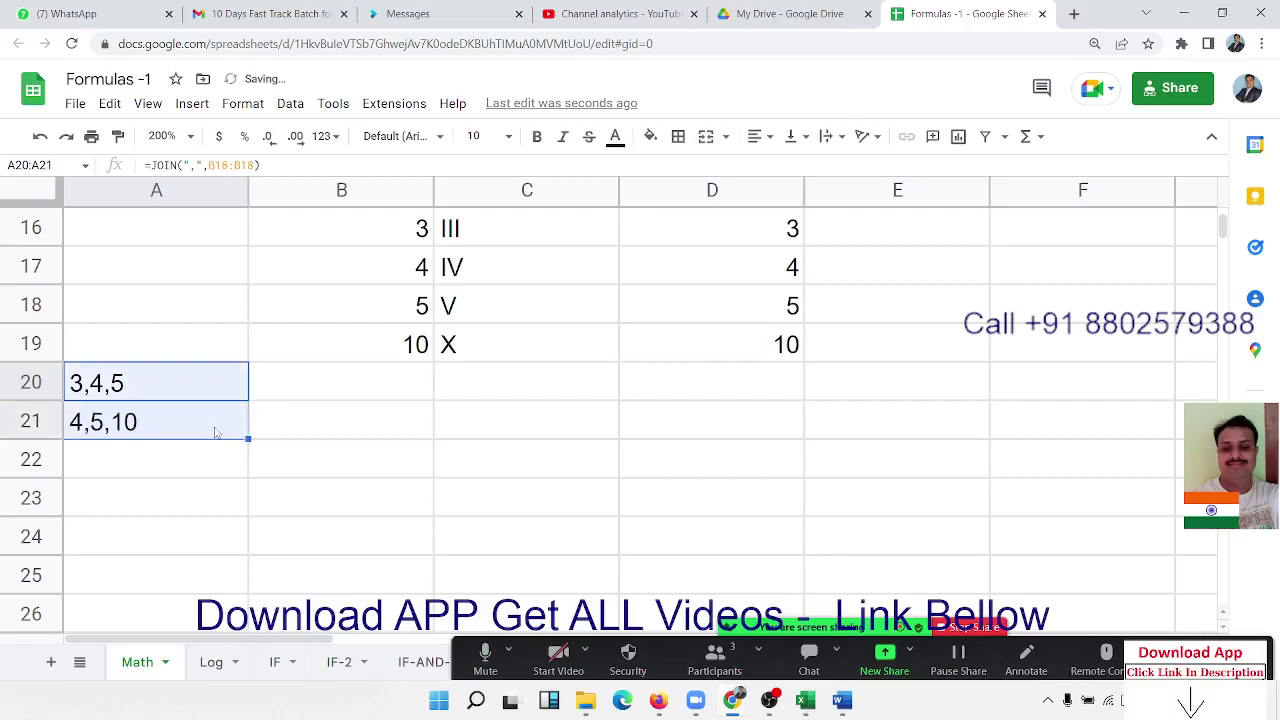
click(215, 432)
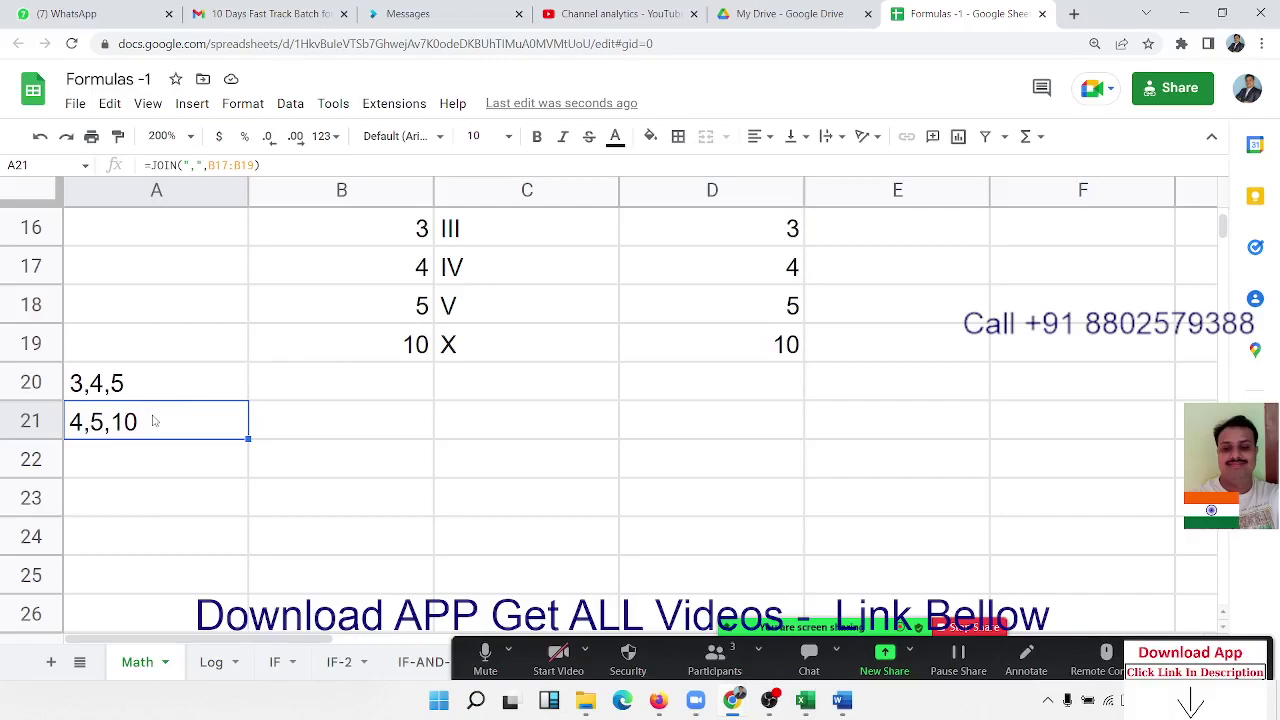
key(Delete)
key(Up)
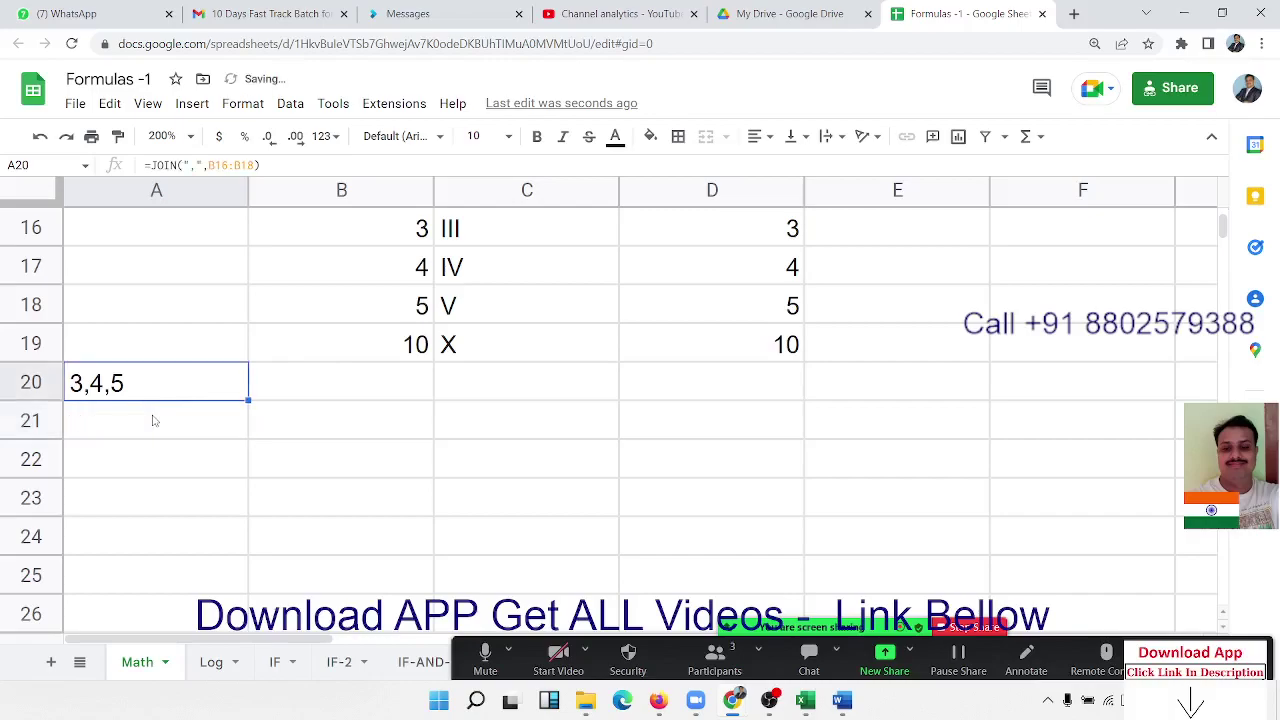
key(Delete)
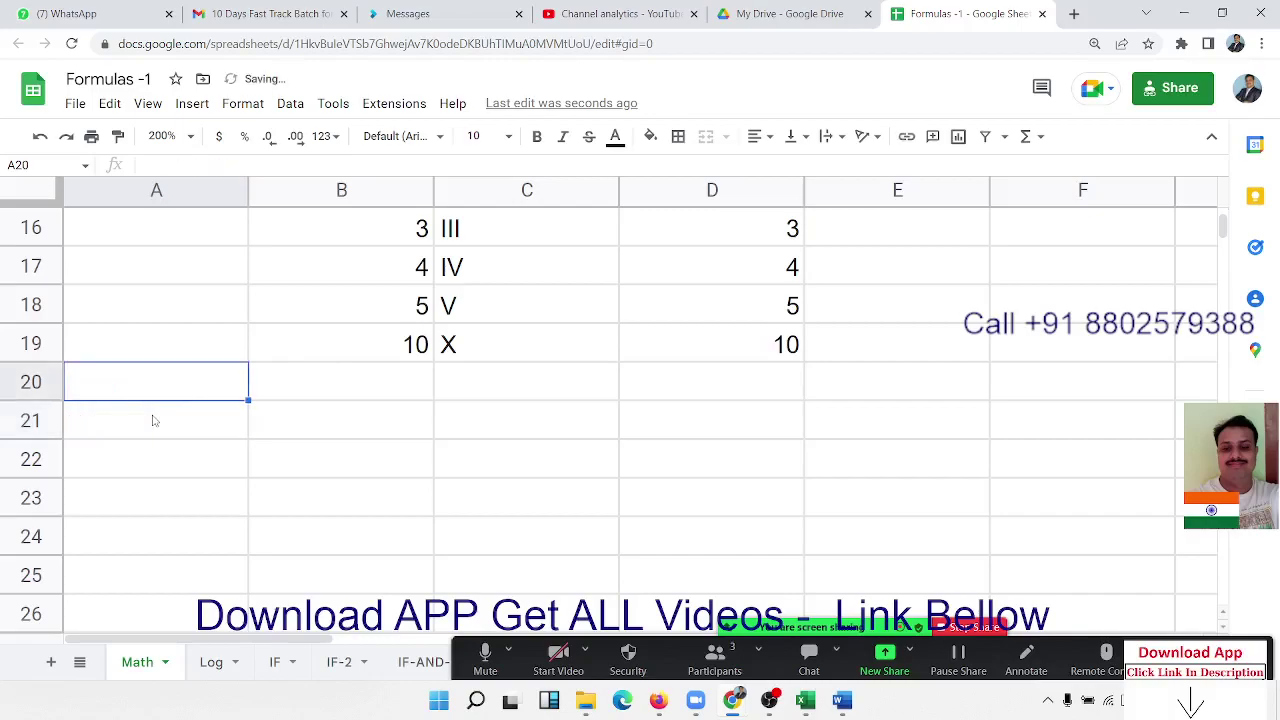
text(=)
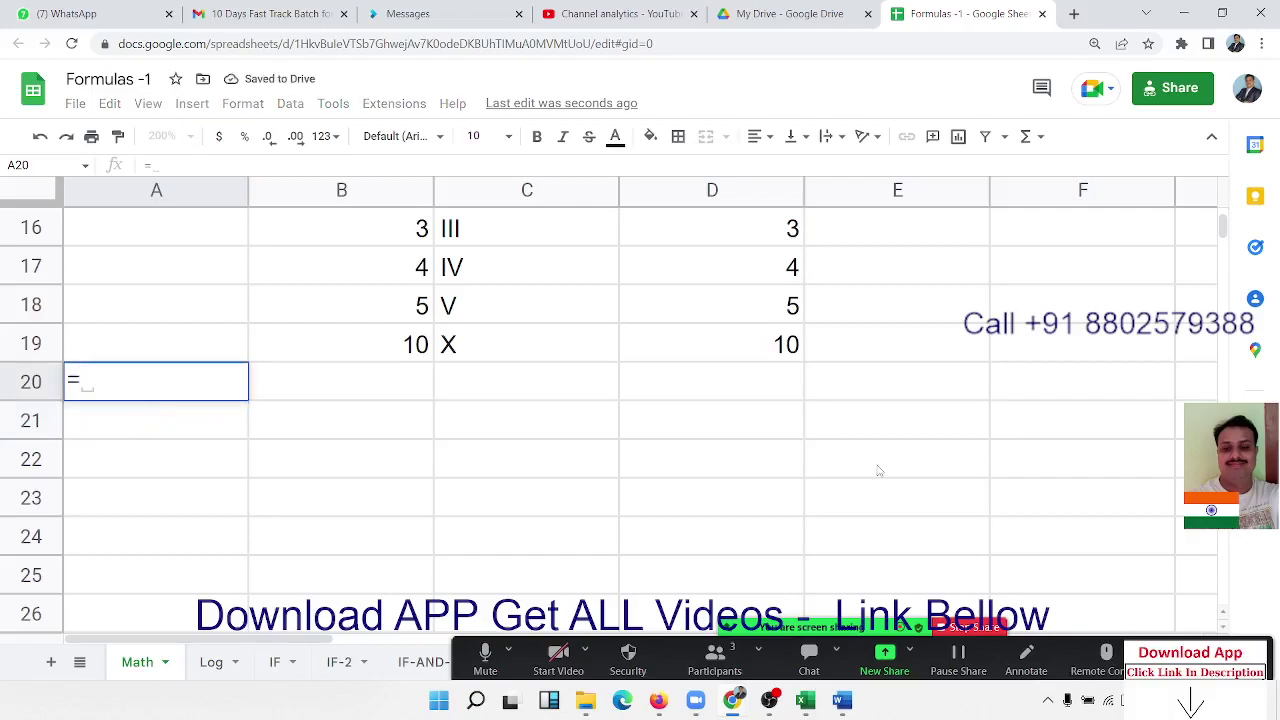
scroll(790, 468, up, 5)
scroll(711, 466, down, 2)
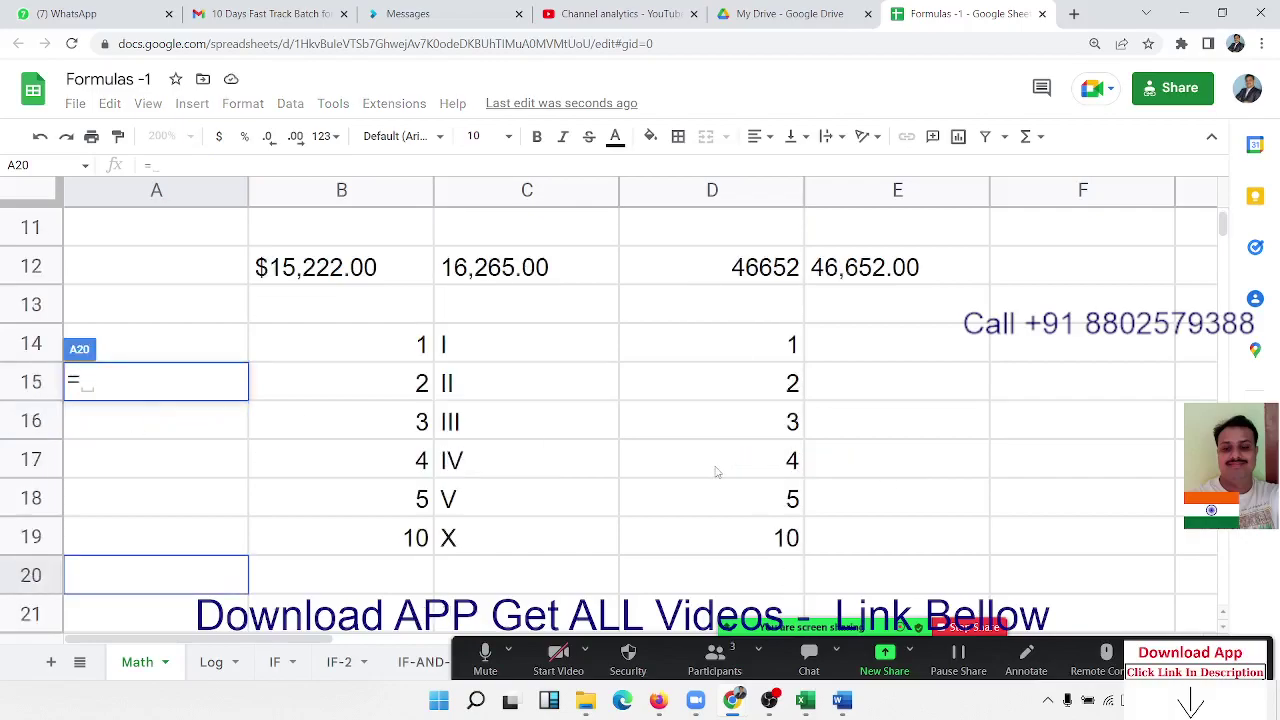
click(342, 350)
drag(342, 350, 337, 527)
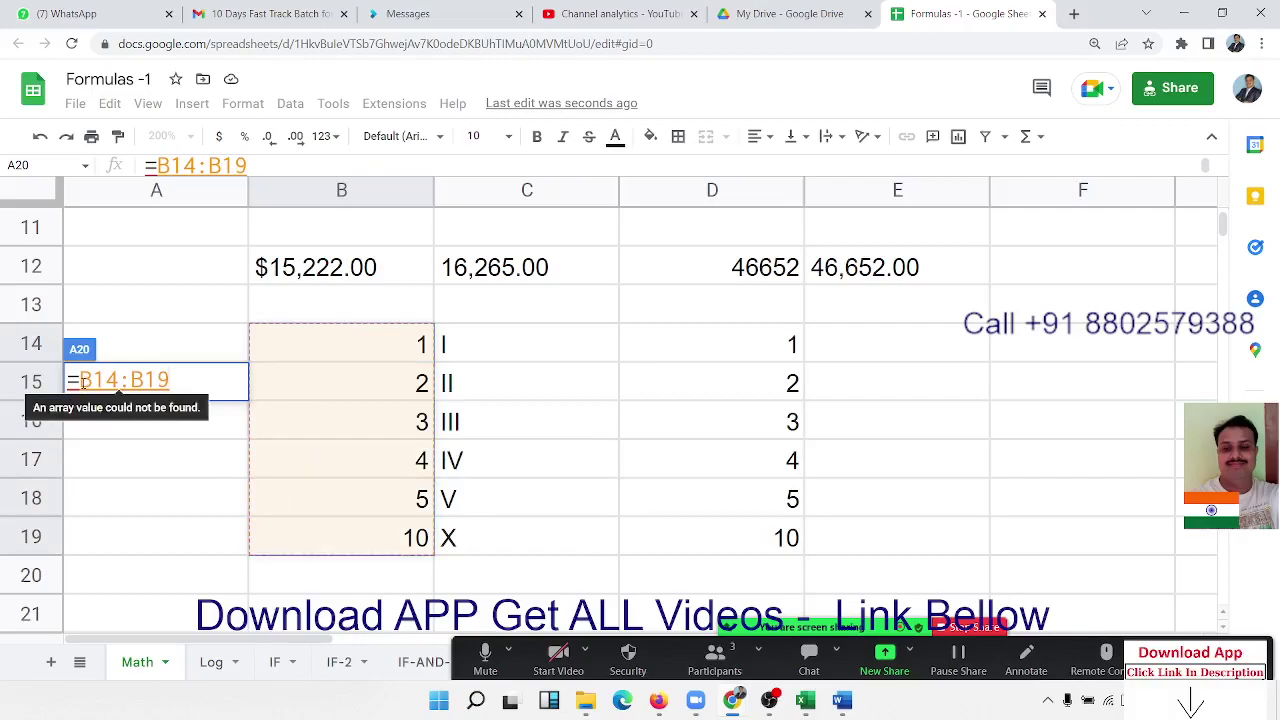
click(80, 382)
text(")
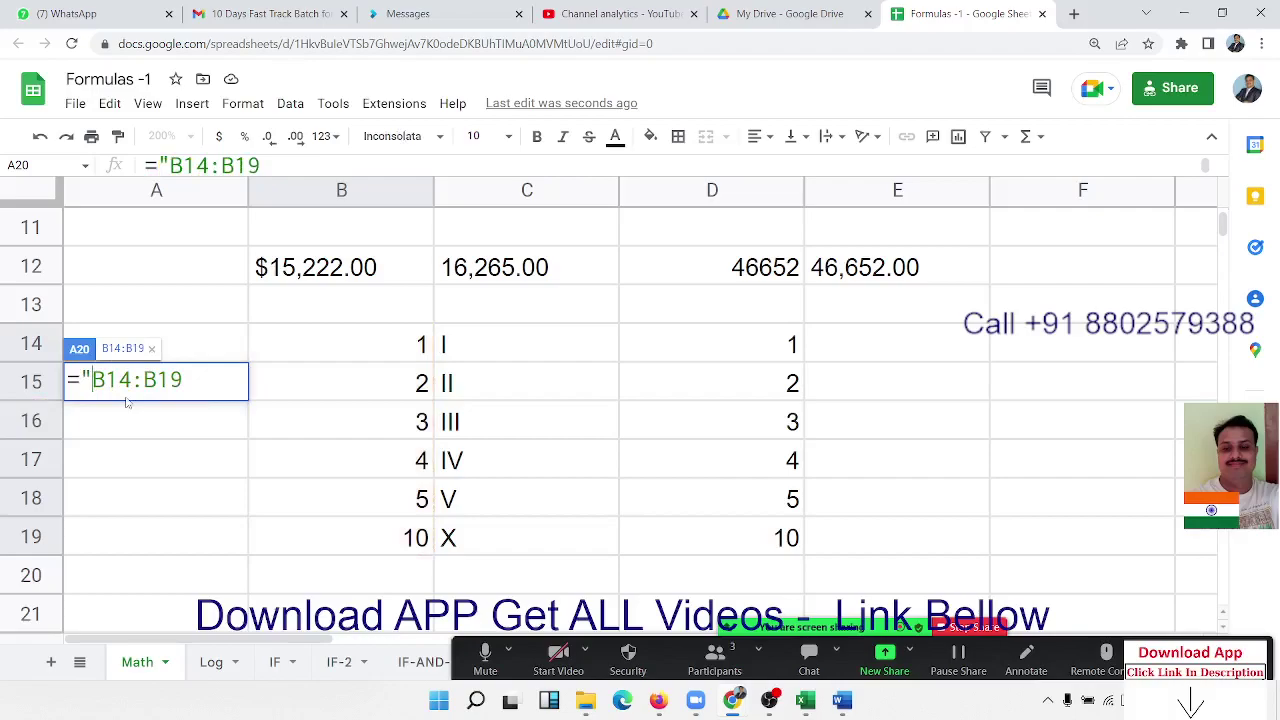
key(Right)
key(Right)
key(Right)
key(Right)
key(Right)
text(")
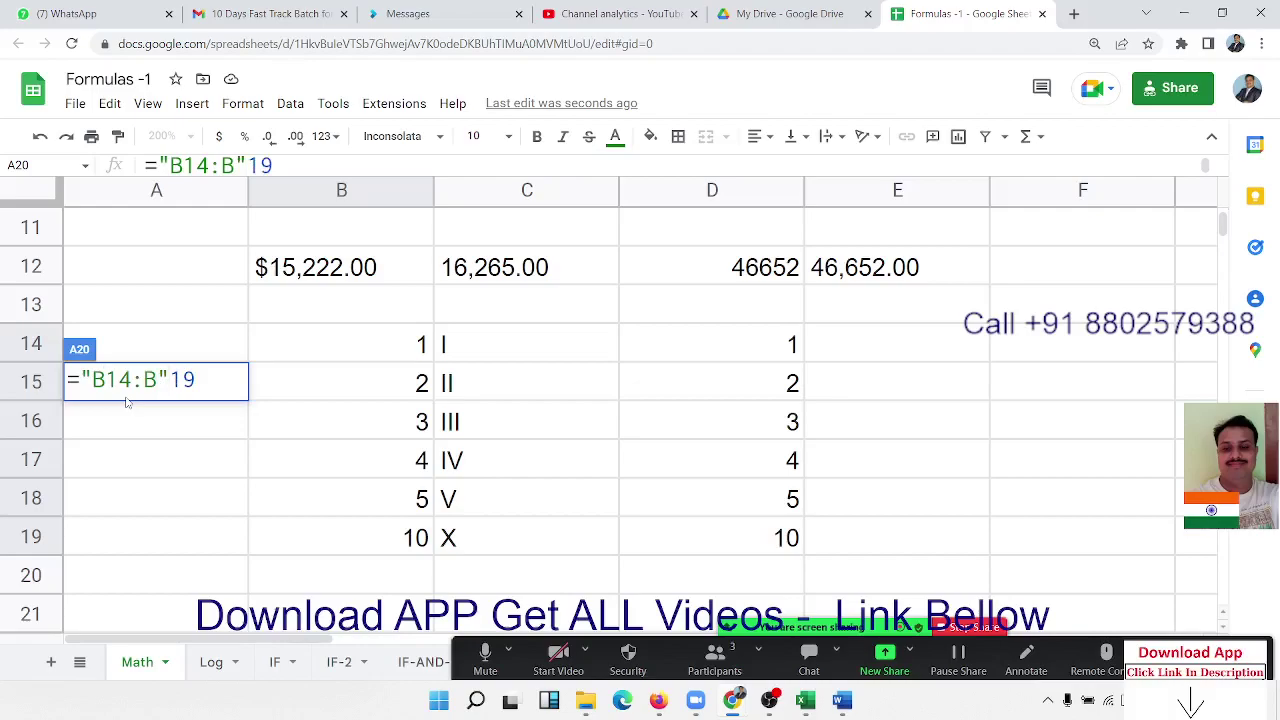
key(Delete)
key(Delete)
text(&)
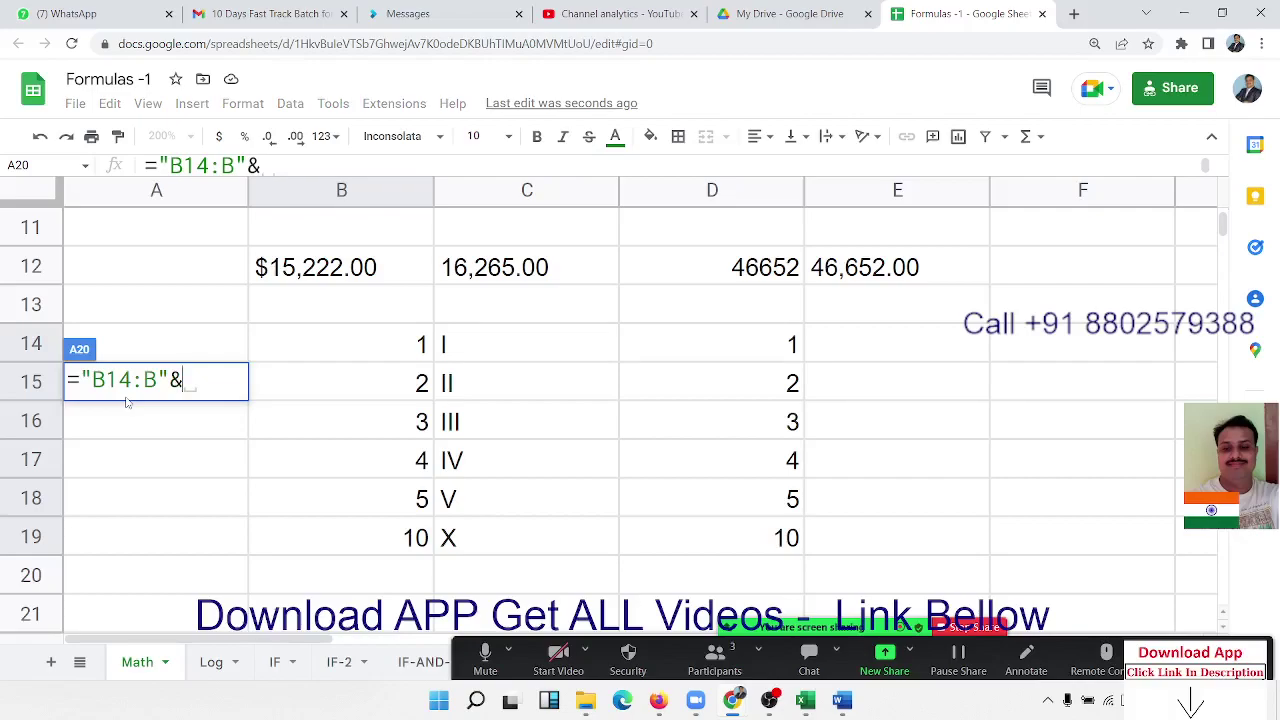
text(row)
key(Down)
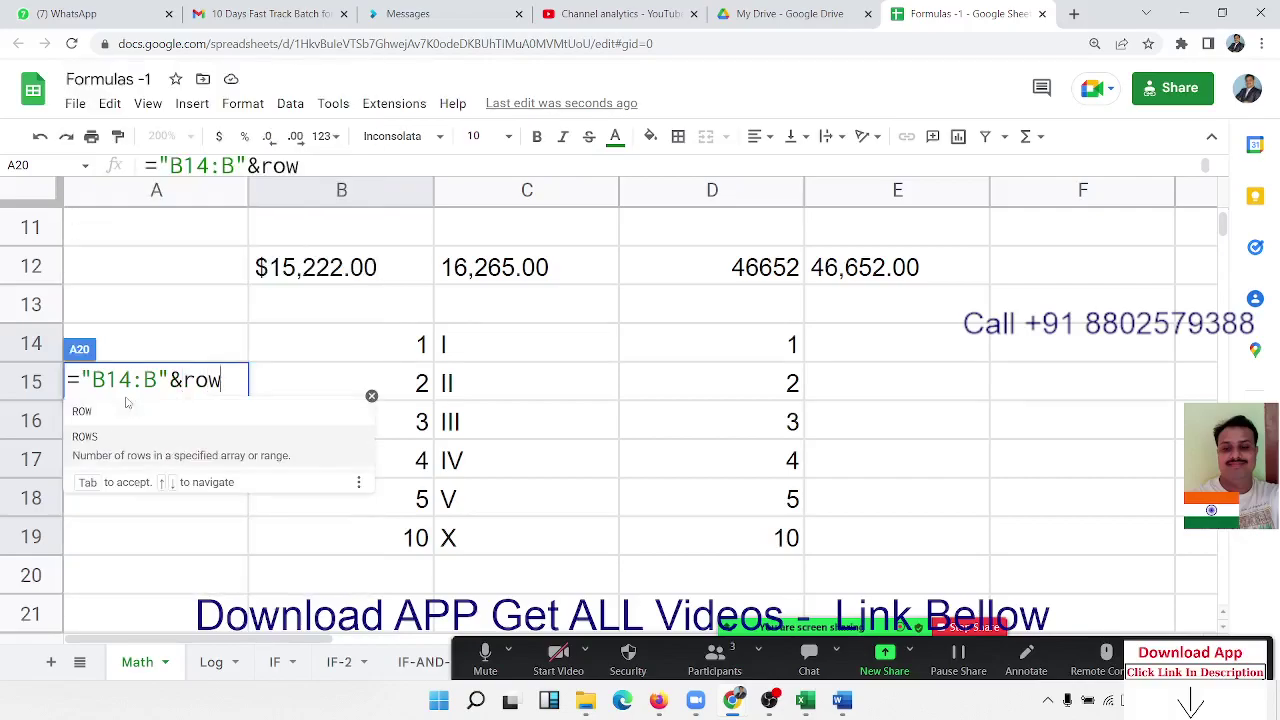
key(Tab)
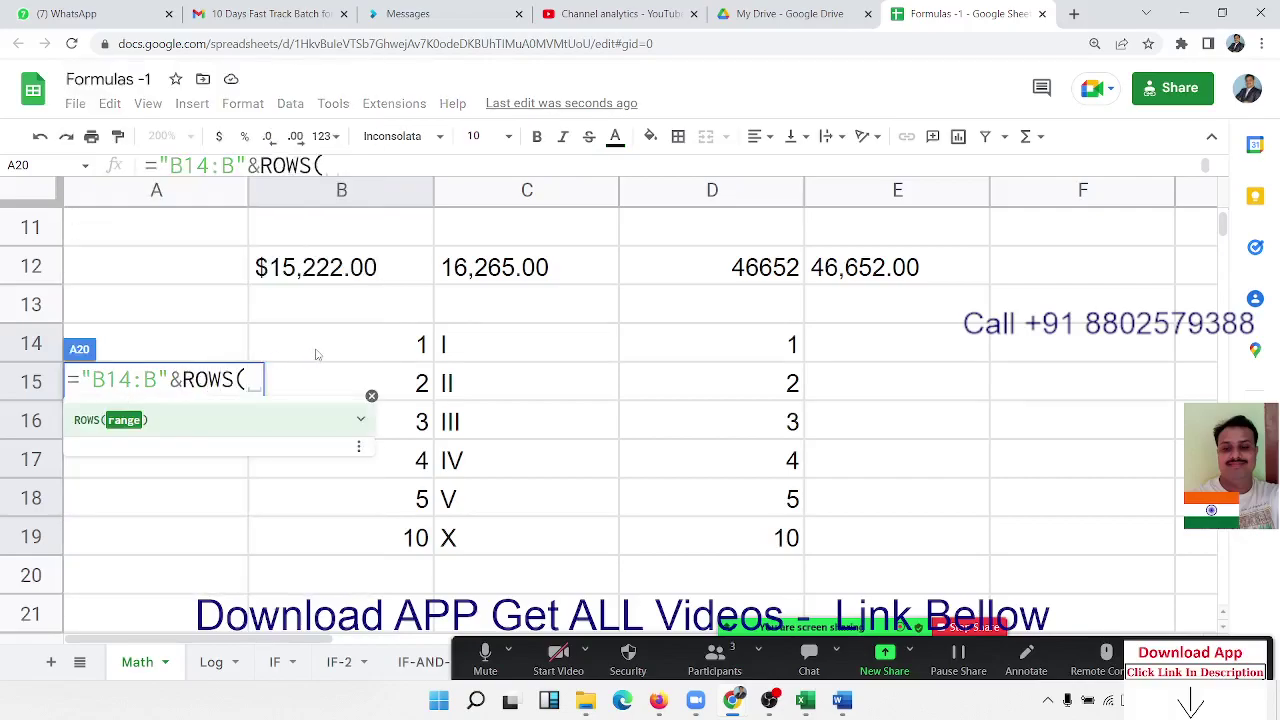
drag(318, 352, 294, 541)
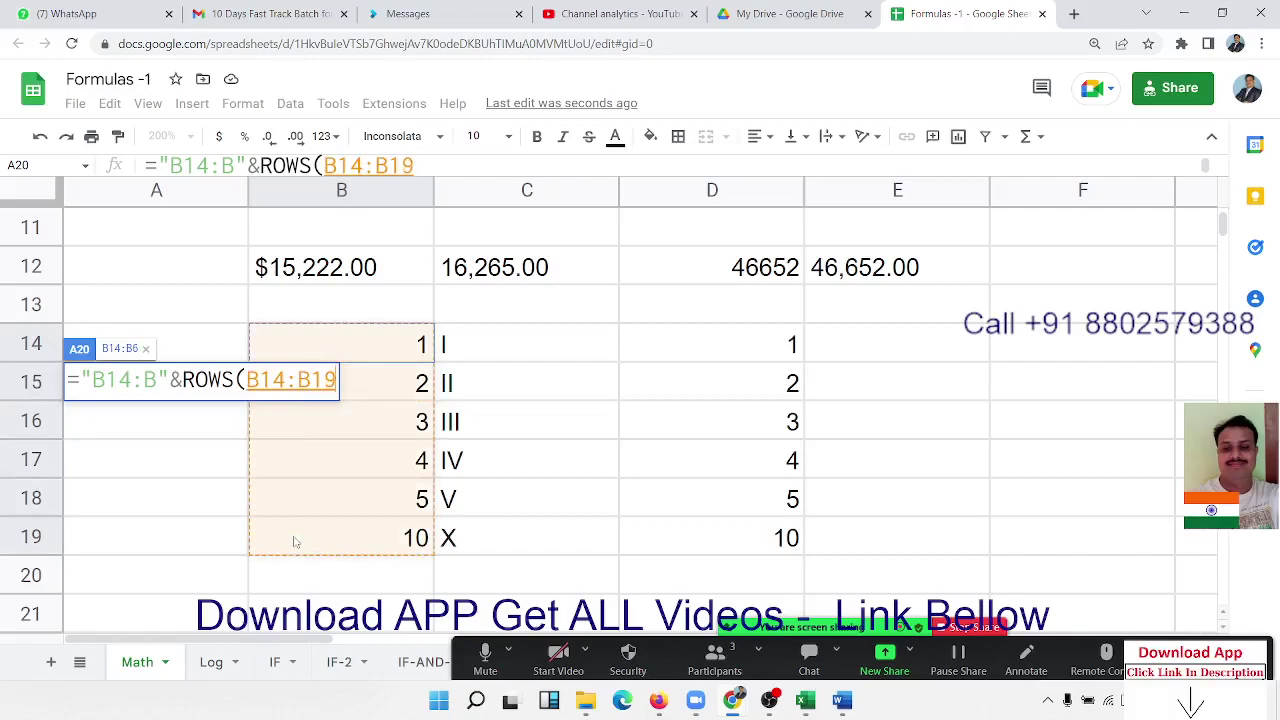
text())
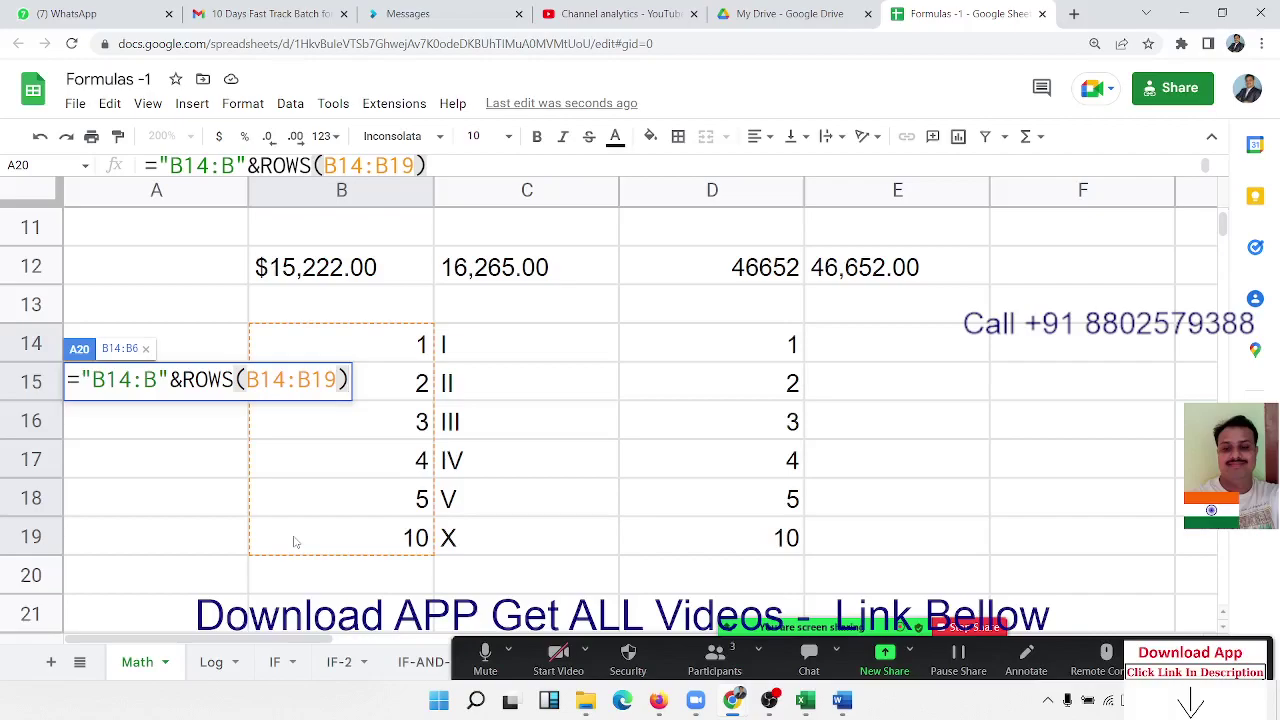
key(Escape)
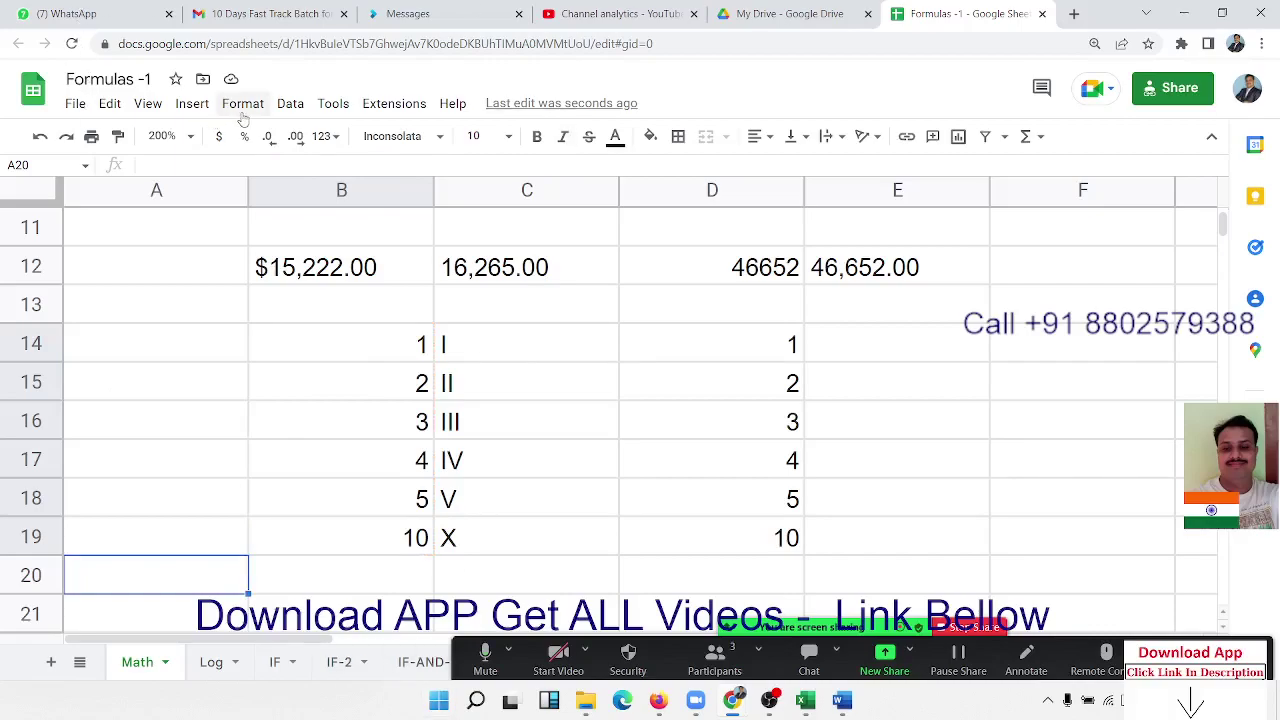
Enter =JOIN(",",B14:B19) in A19 to list 1,2,3,4,5,10
click(189, 456)
click(203, 500)
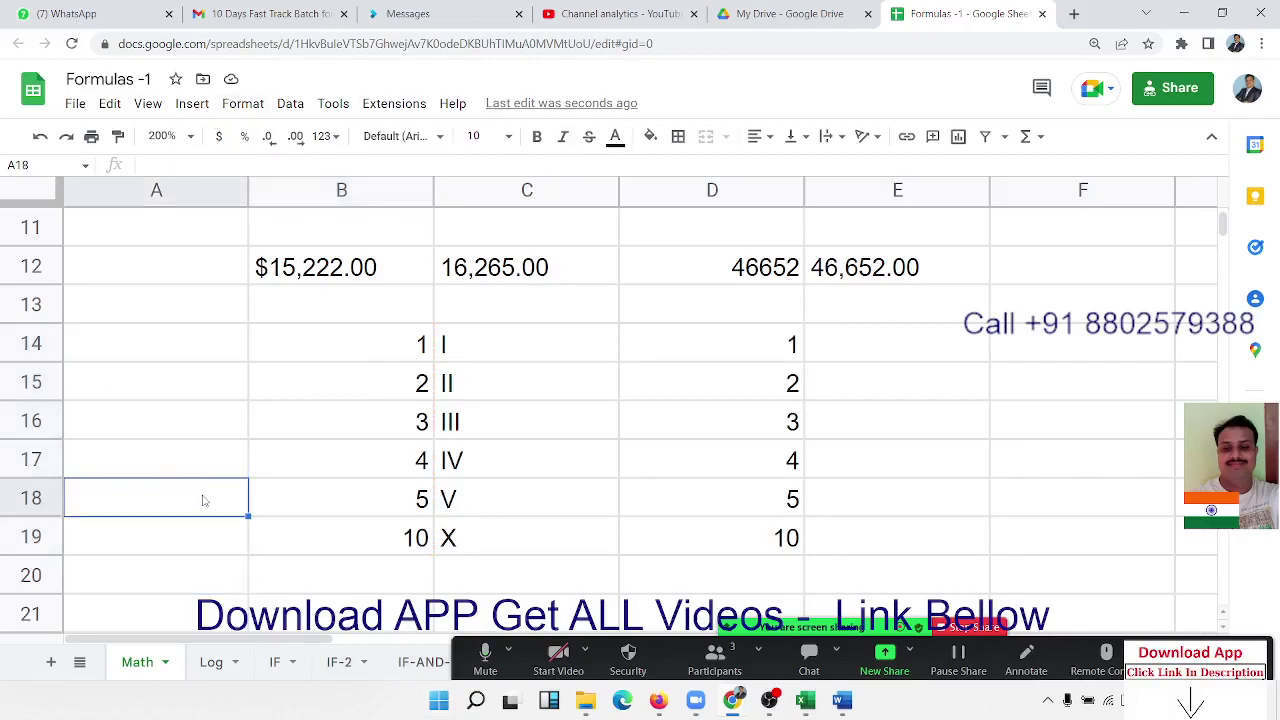
click(208, 462)
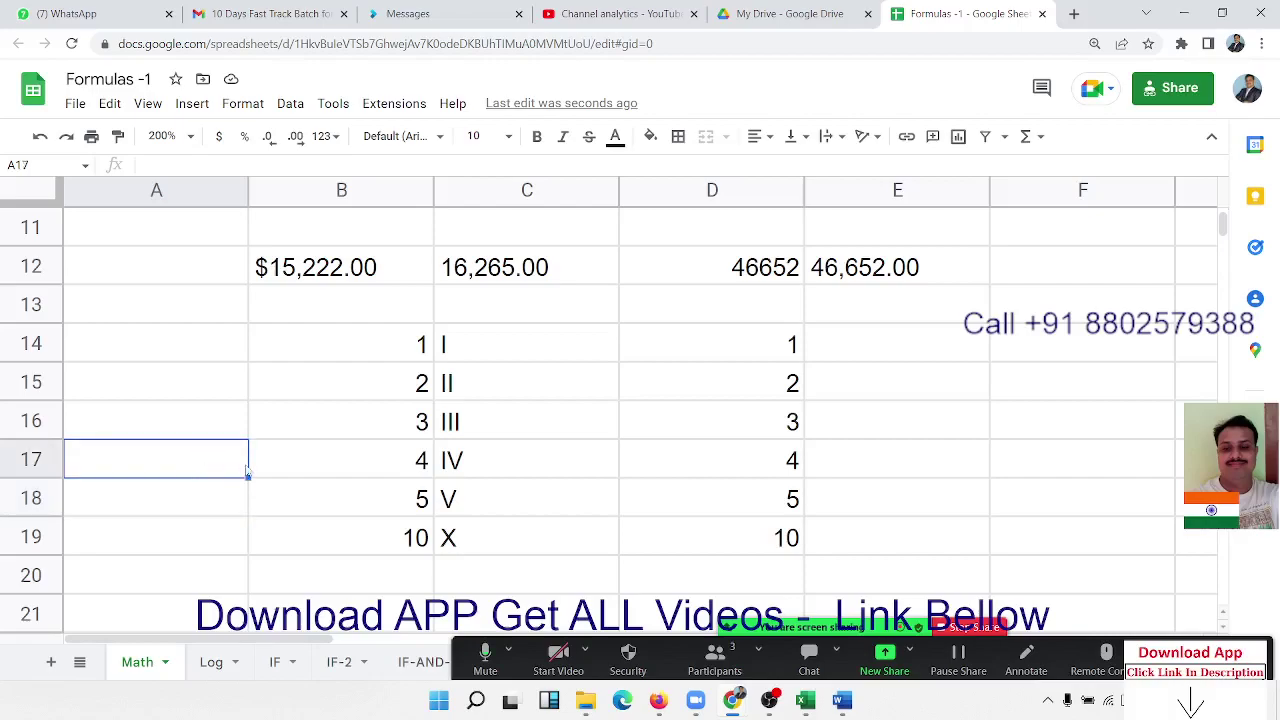
drag(248, 472, 234, 304)
click(288, 470)
click(183, 415)
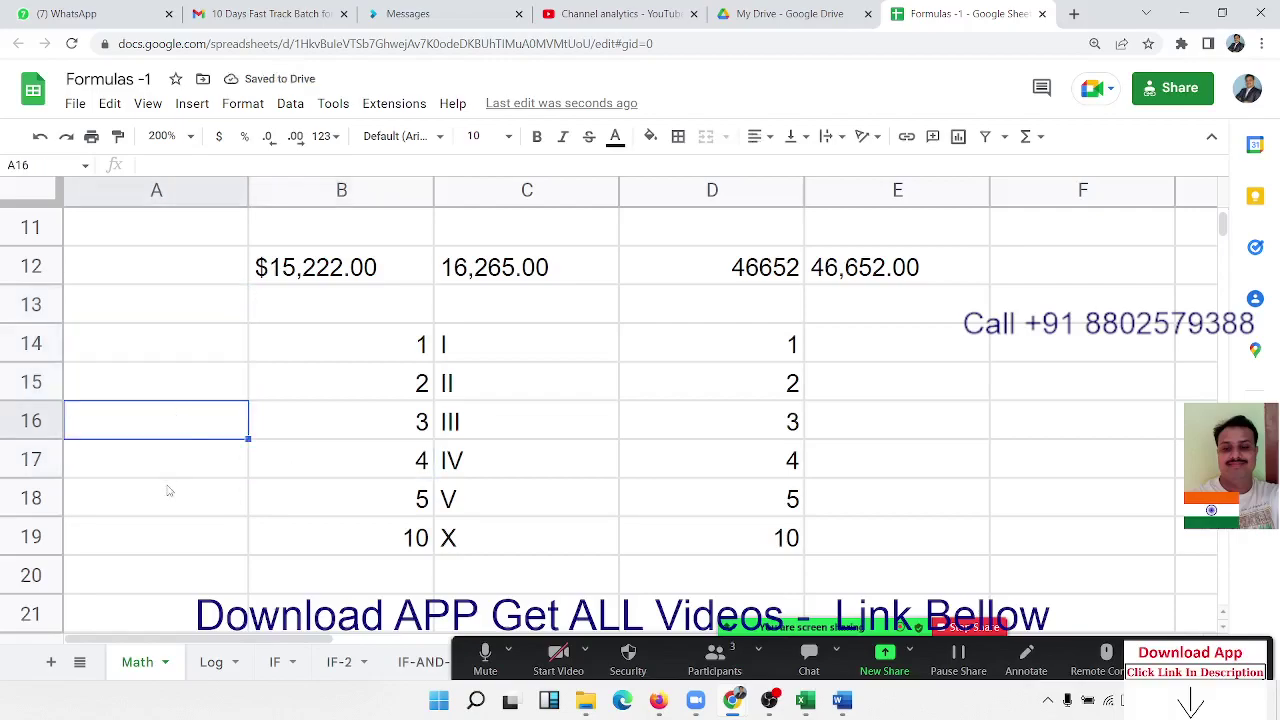
click(153, 546)
text(=j)
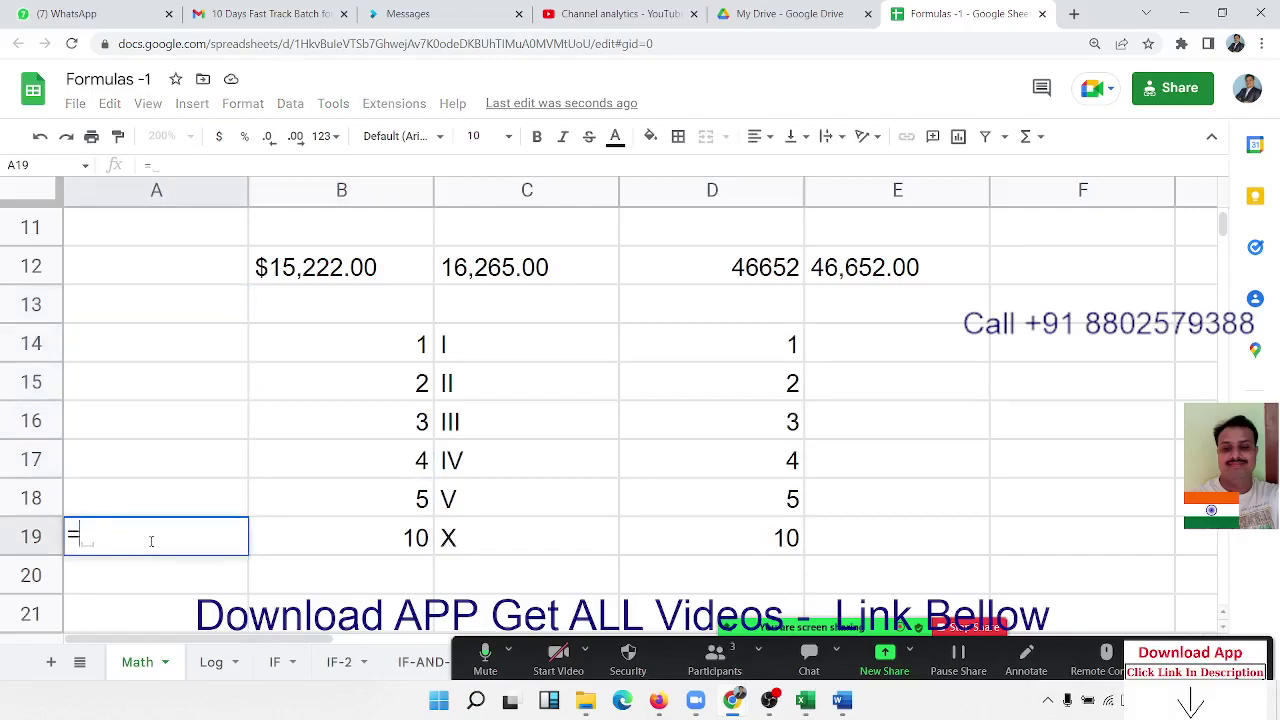
text(oi)
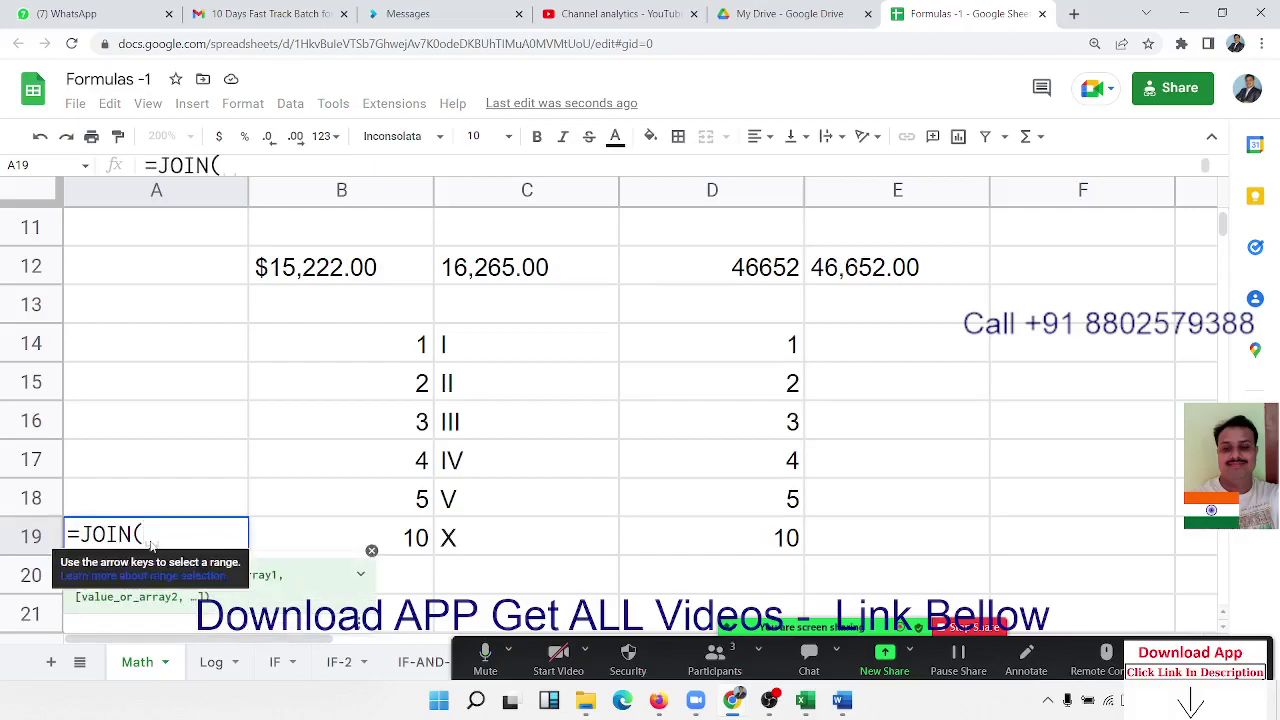
text(",")
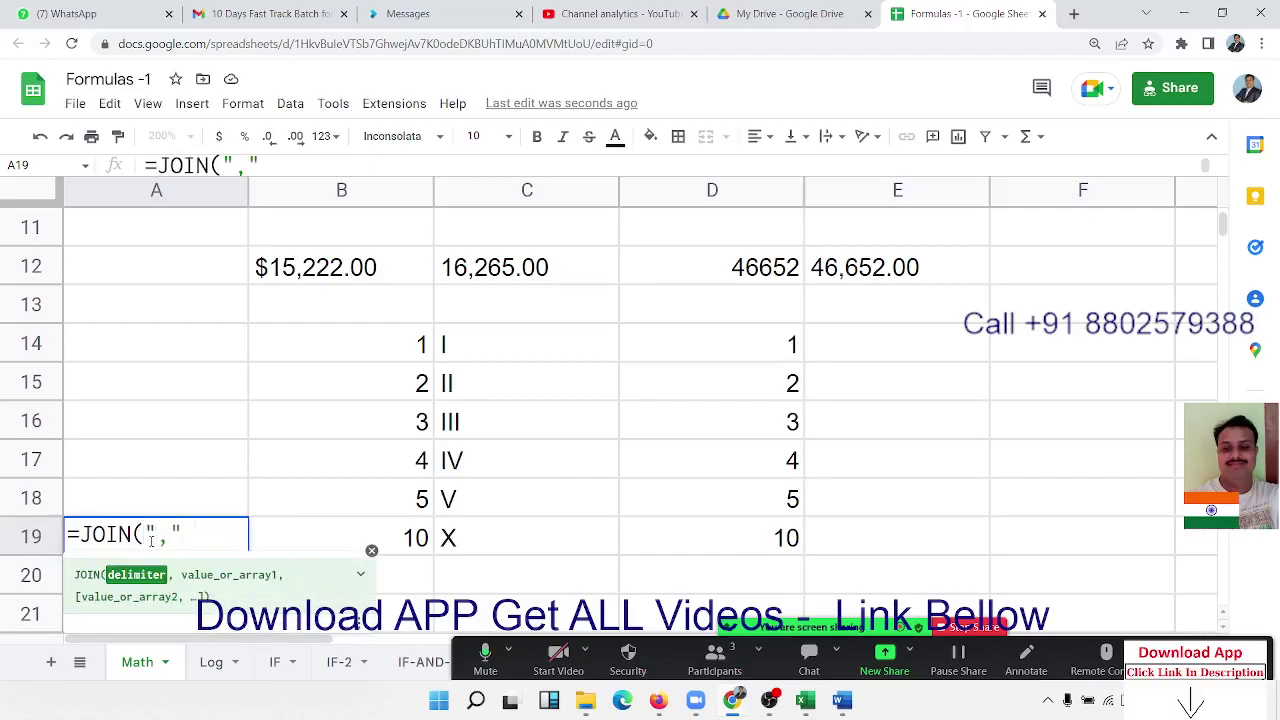
text(,)
drag(414, 540, 409, 345)
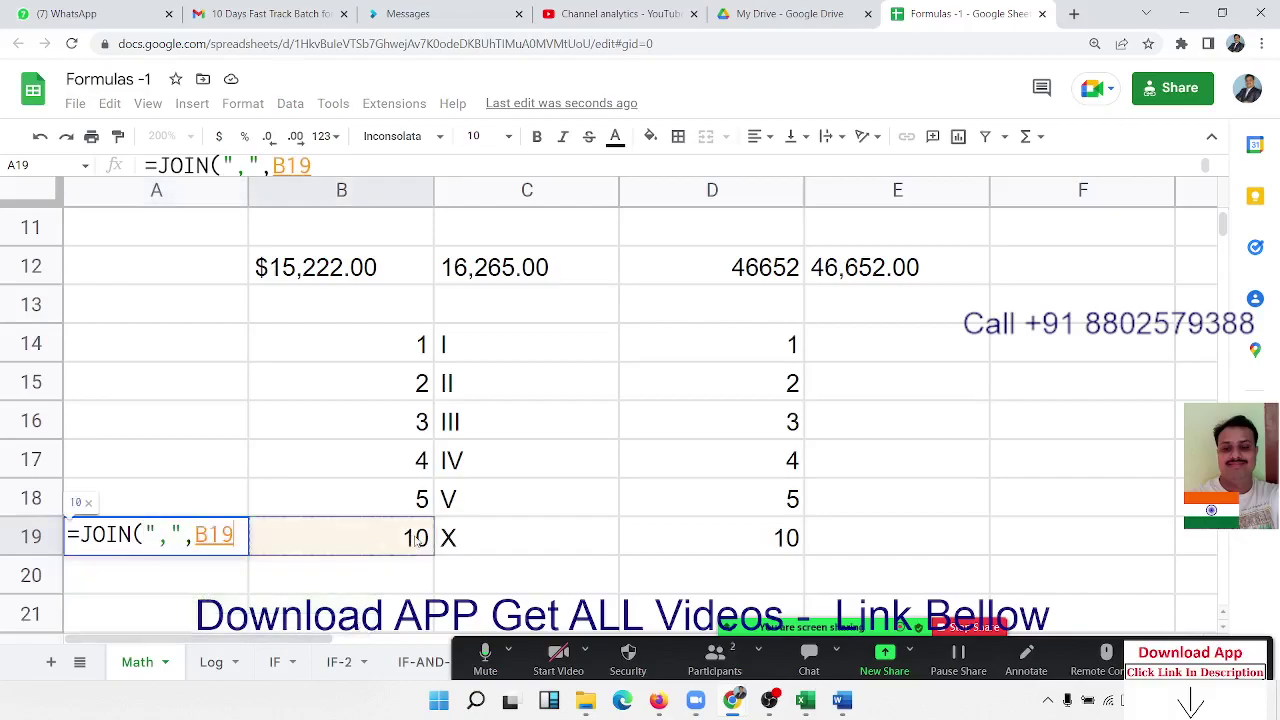
key(Return)
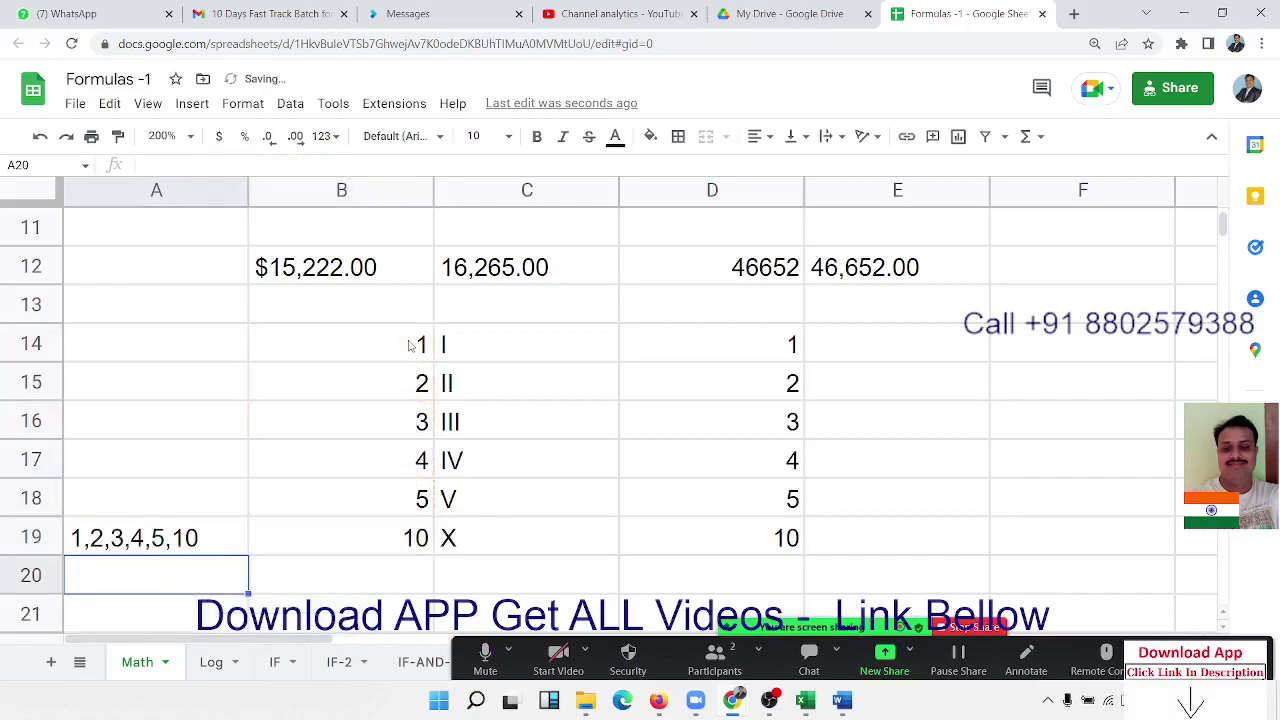
Copy the JOIN formula up into A16:A18, then clear A17 and A16
click(218, 543)
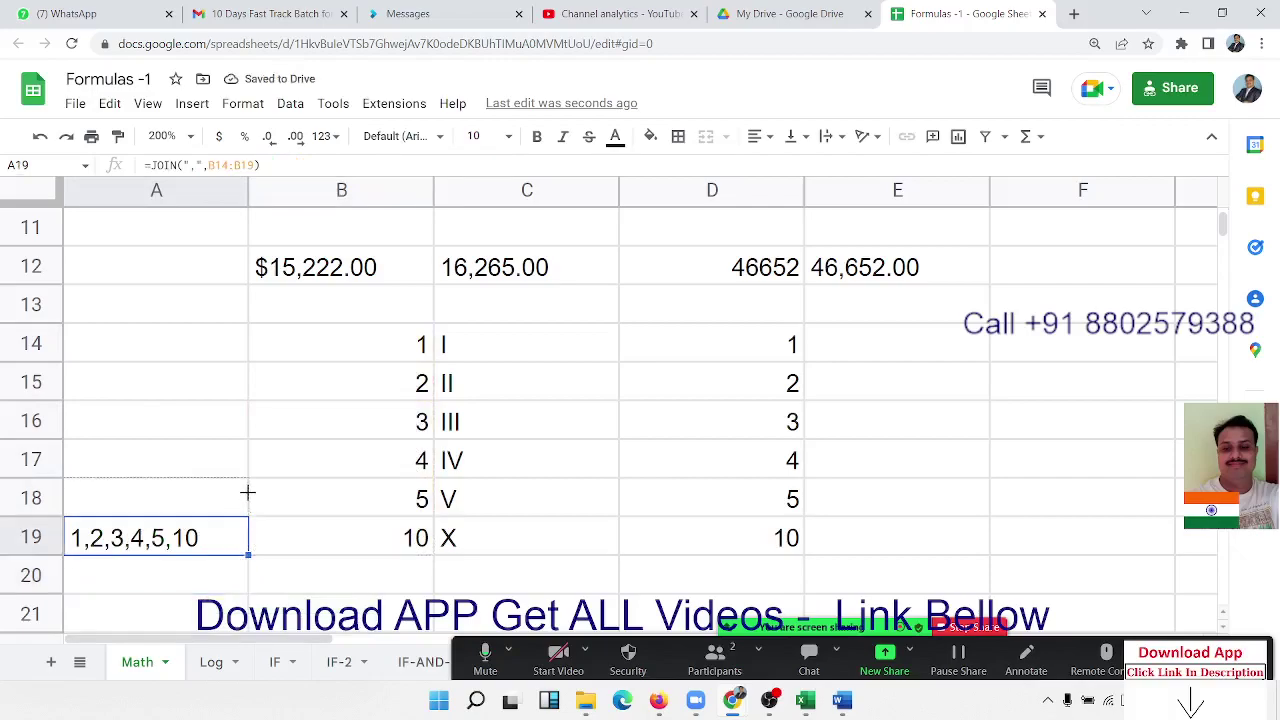
drag(248, 553, 250, 502)
click(219, 498)
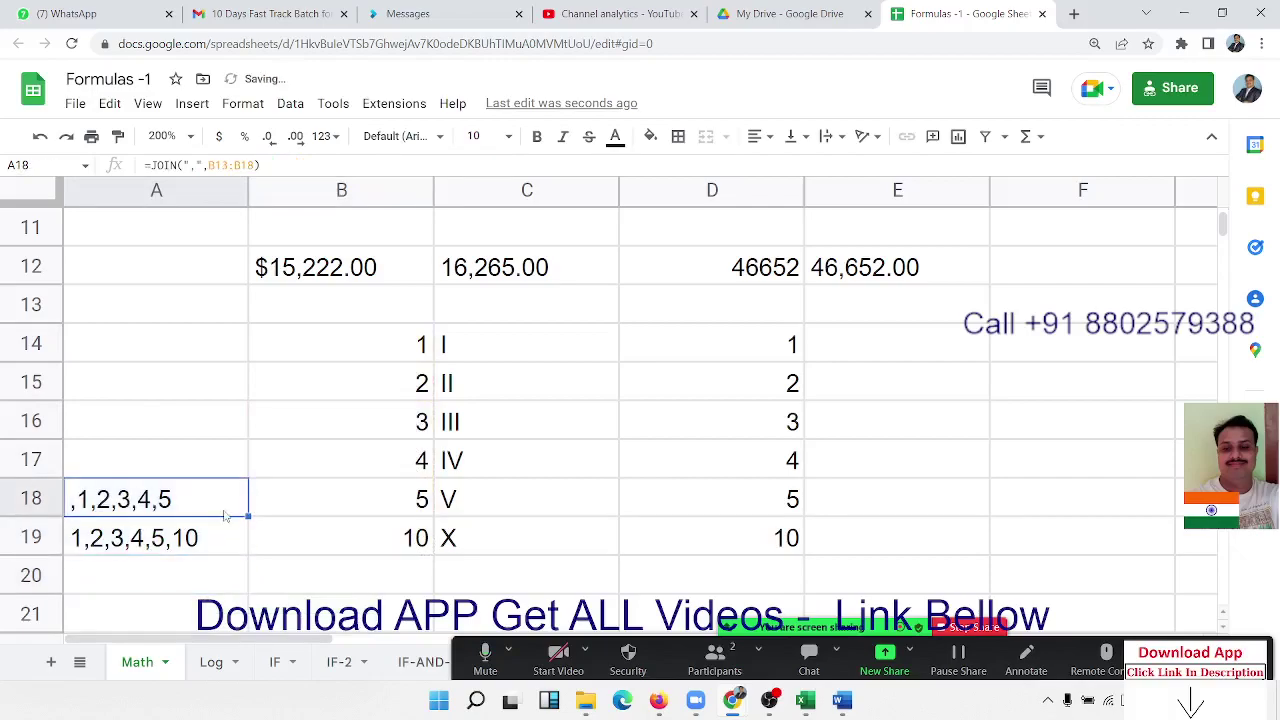
drag(248, 515, 243, 436)
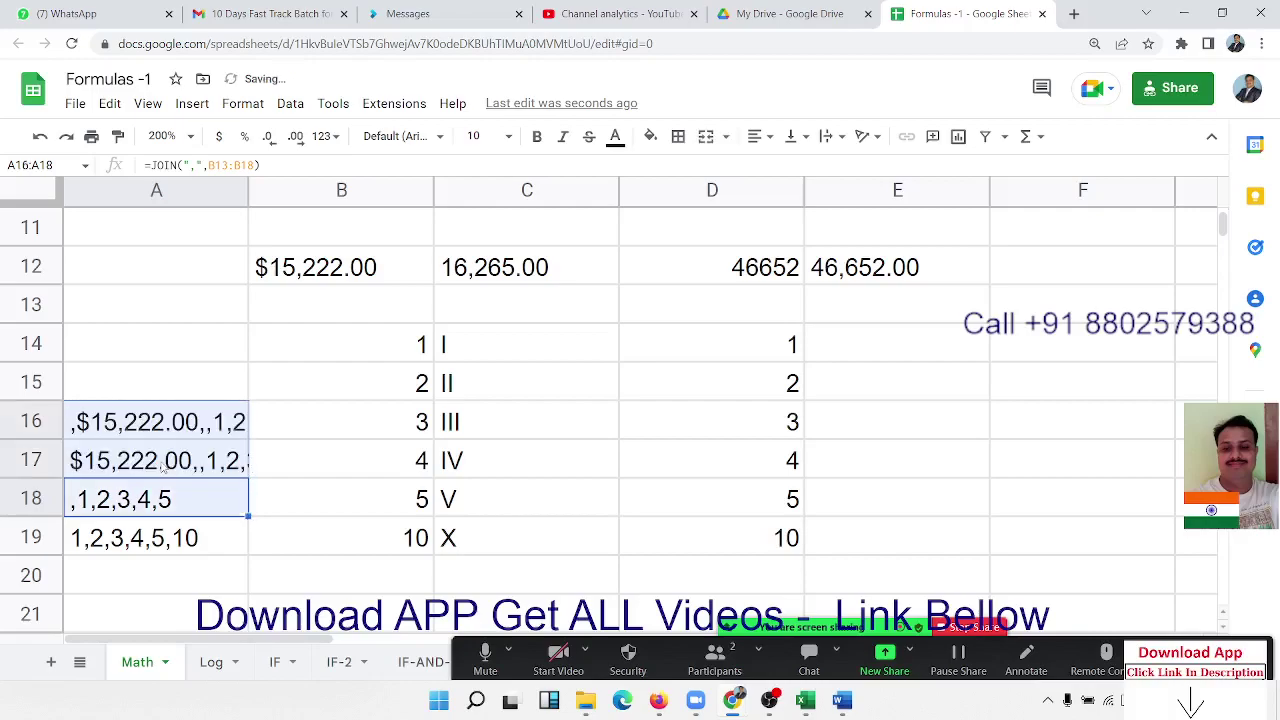
click(165, 465)
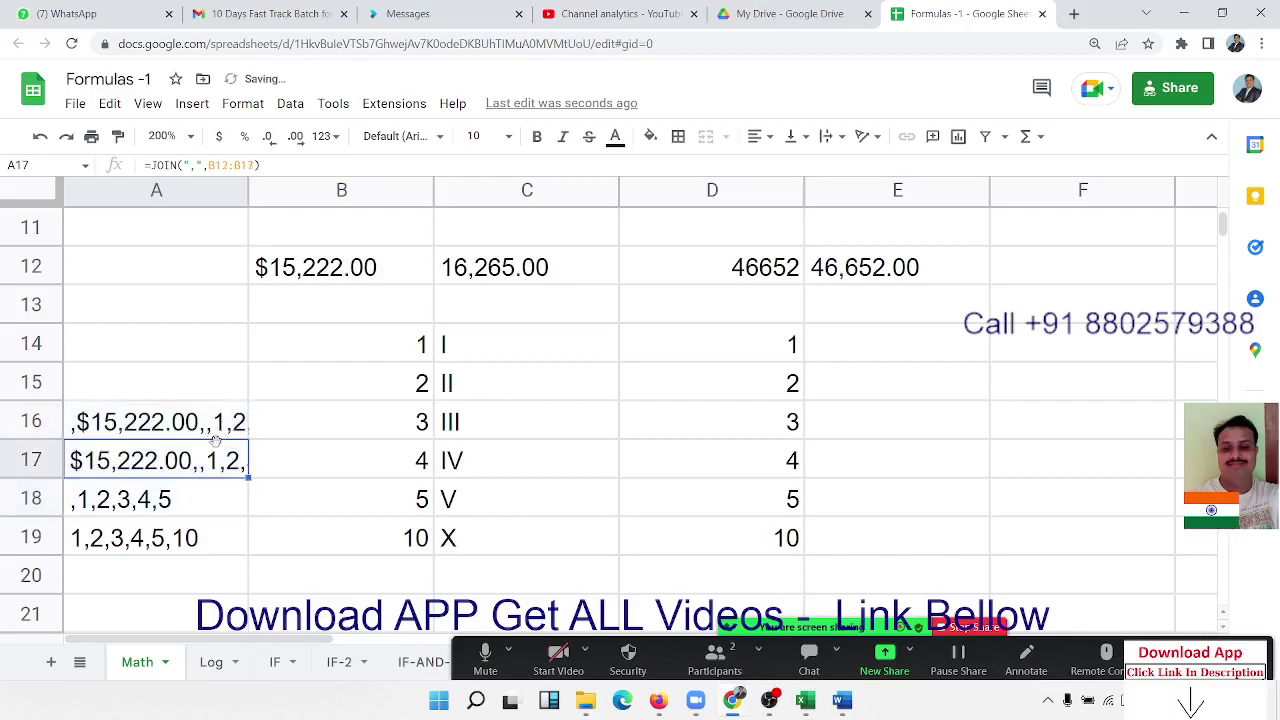
click(202, 497)
click(190, 476)
key(Delete)
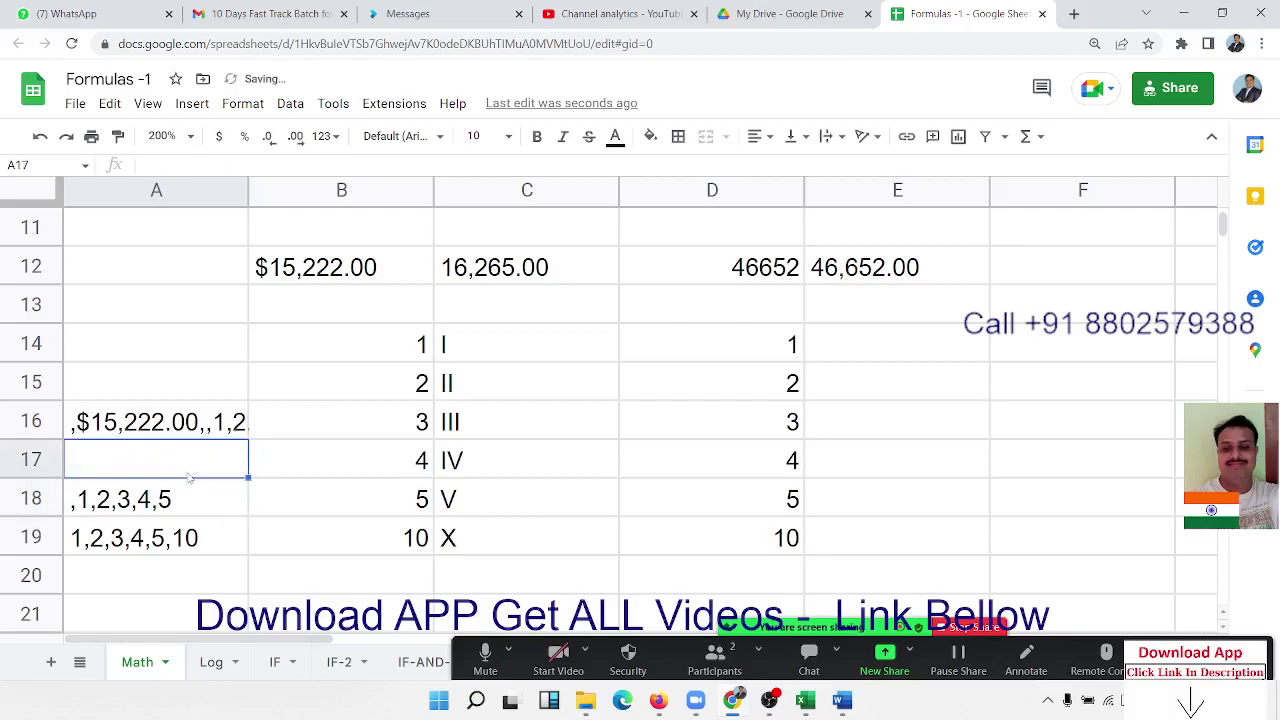
click(195, 430)
key(Delete)
Undo a further fill from A18 and clear the leftover result in A16
click(198, 497)
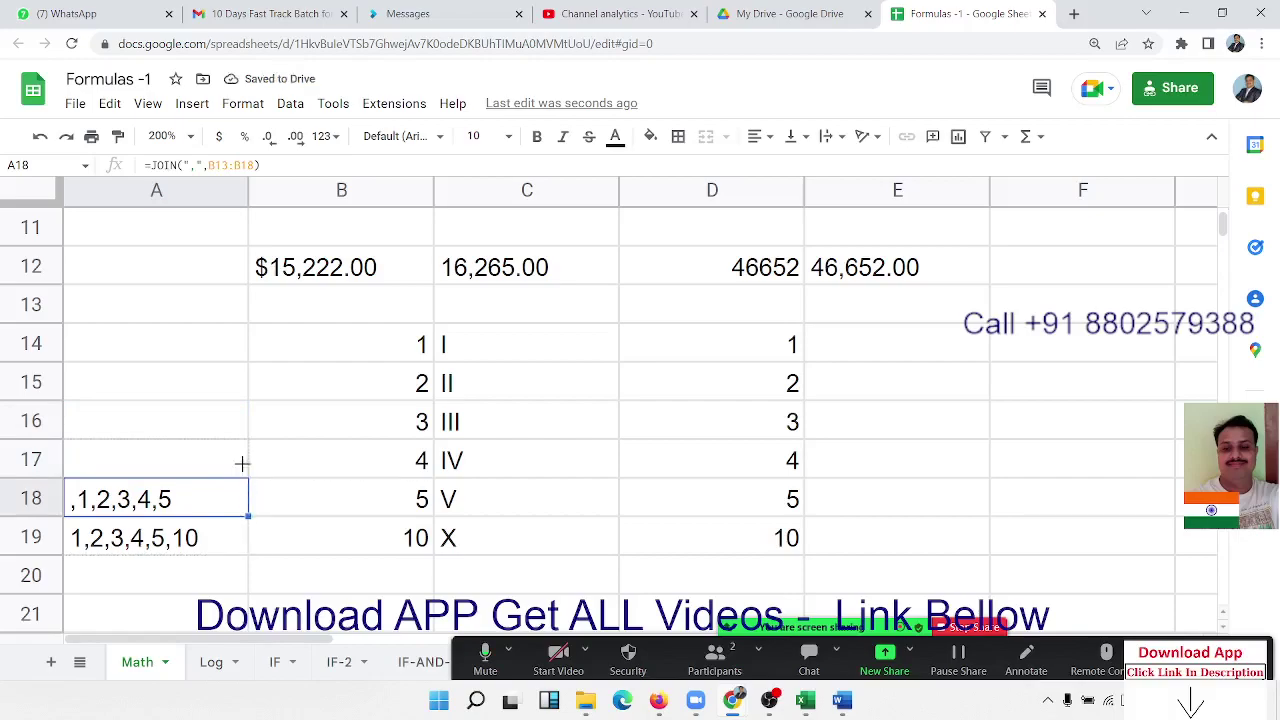
drag(244, 460, 245, 459)
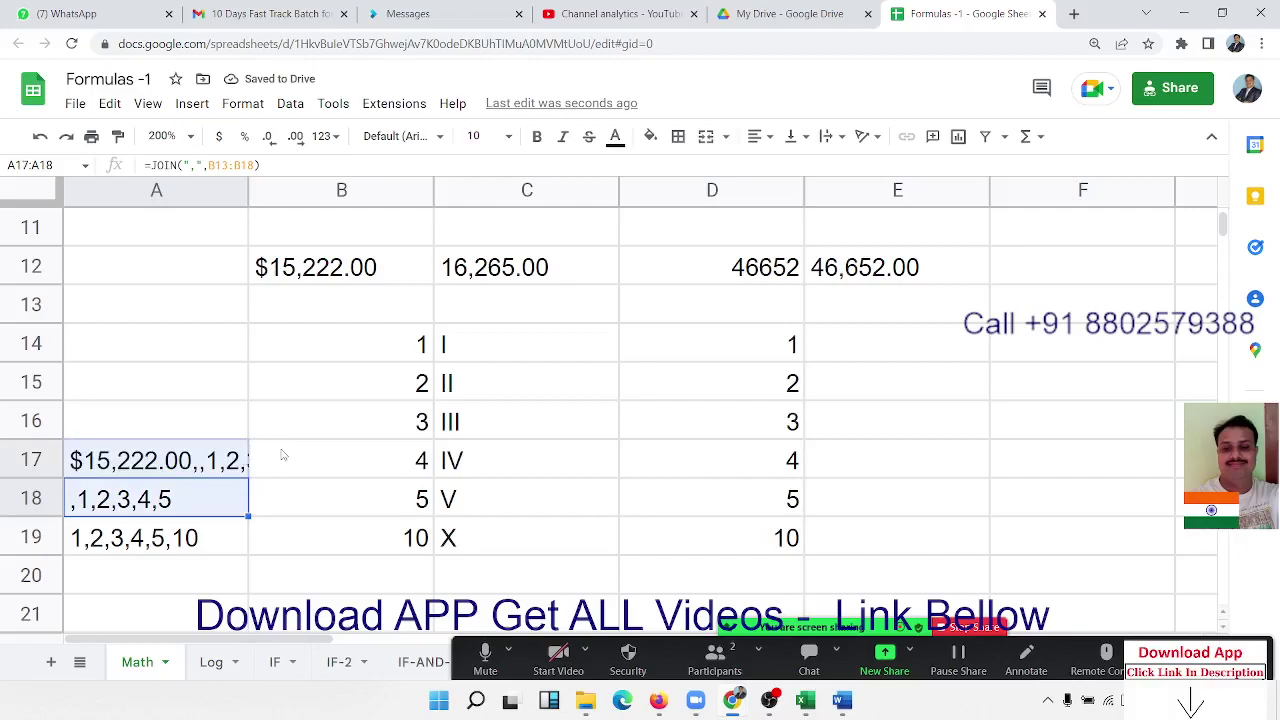
key(ctrl+z)
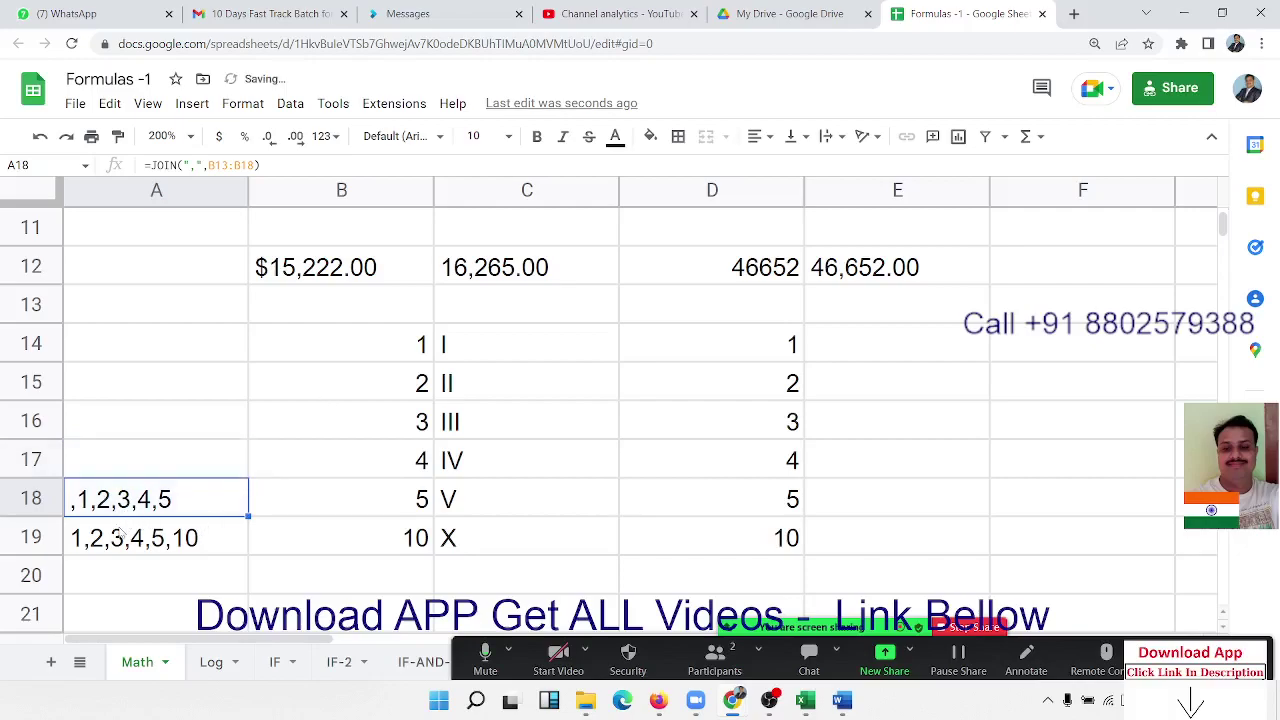
key(ctrl+z)
click(117, 540)
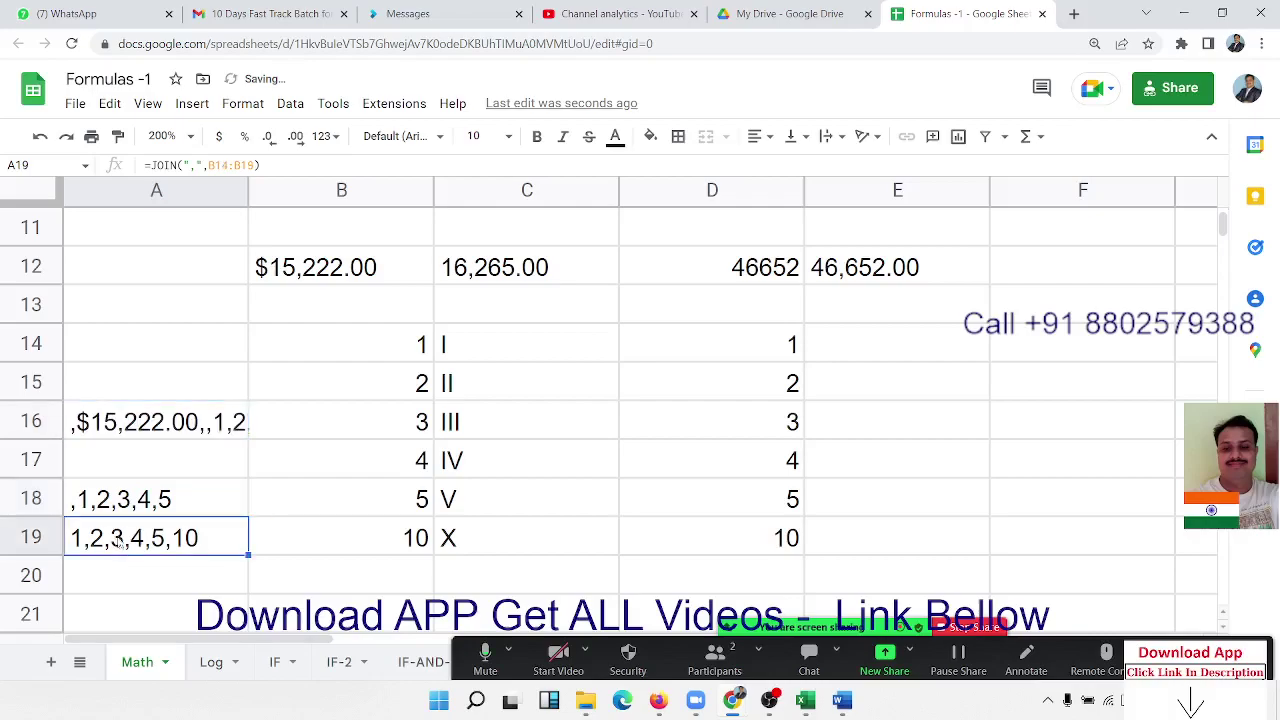
click(156, 428)
key(Delete)
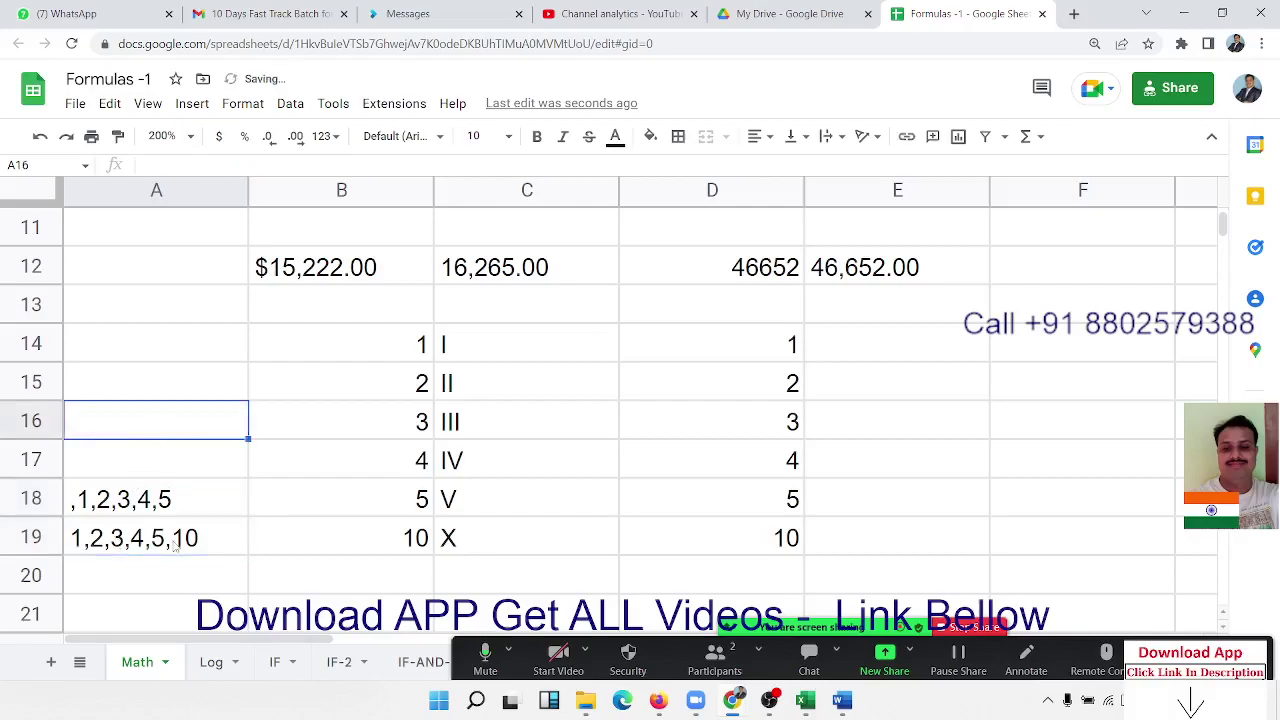
click(175, 545)
Change A19's formula to =JOIN(",",$B$14:B19), anchoring only the range start
click(213, 168)
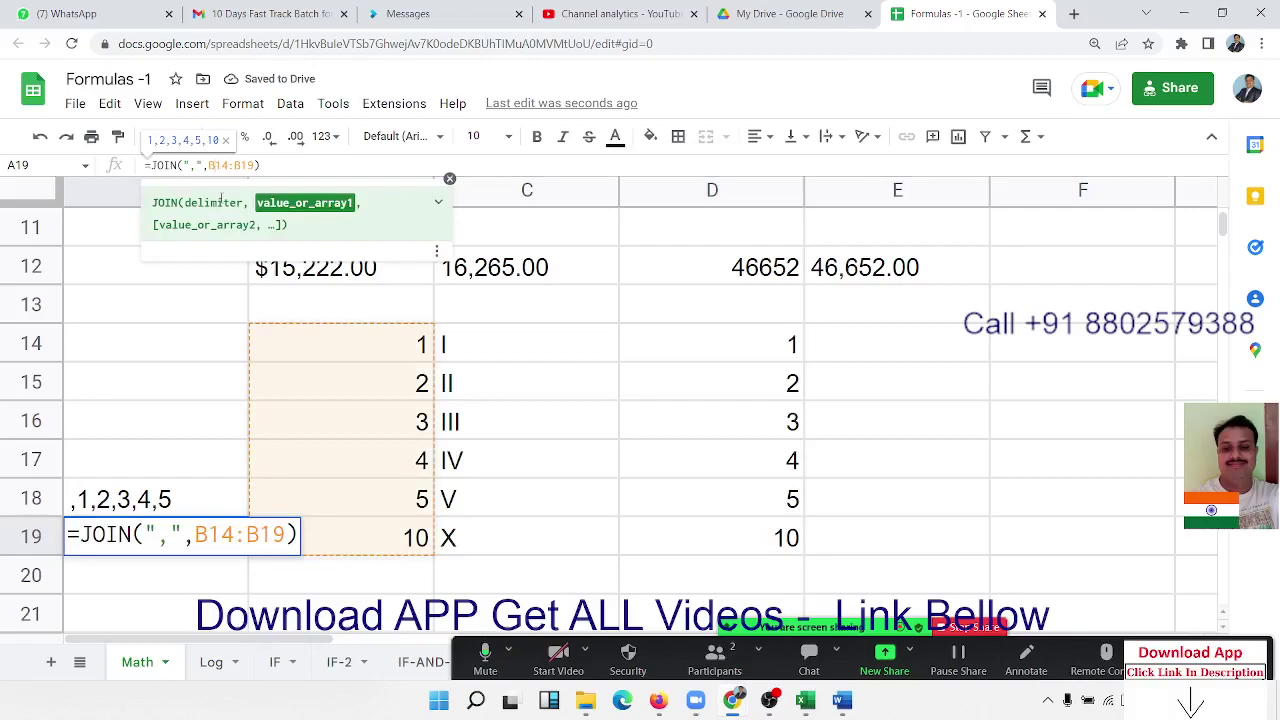
key(F4)
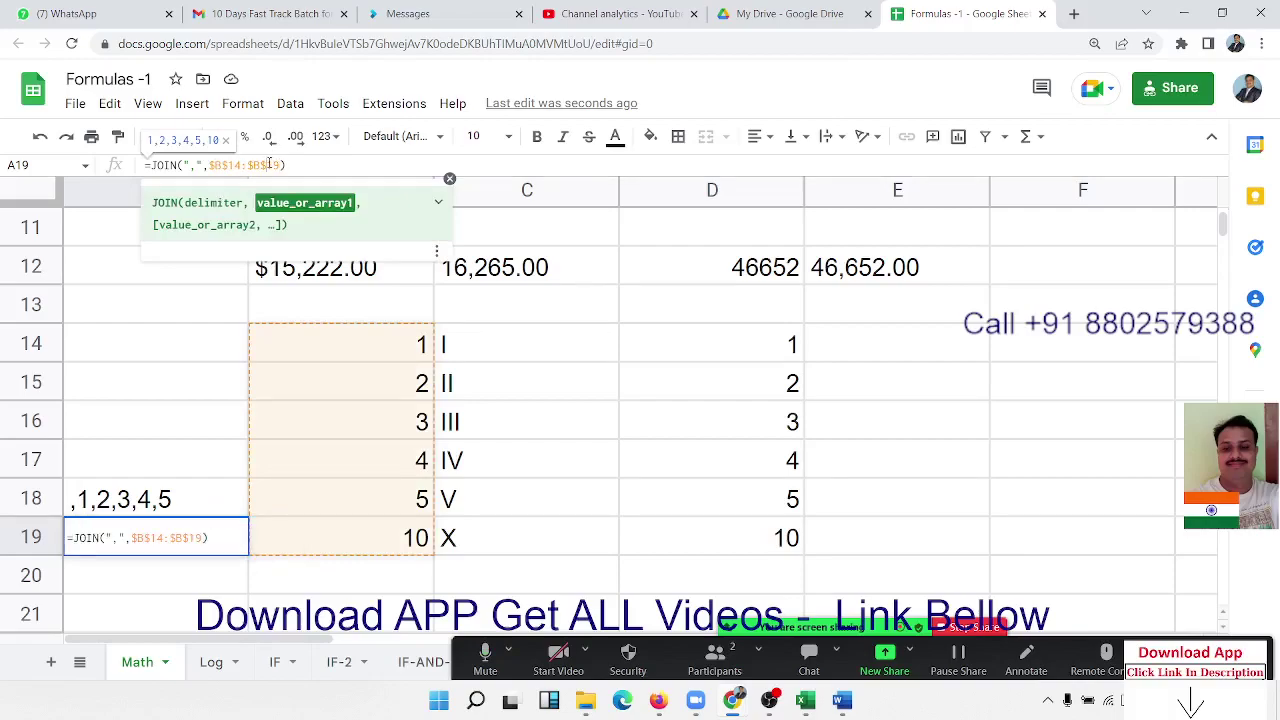
click(271, 166)
key(BackSpace)
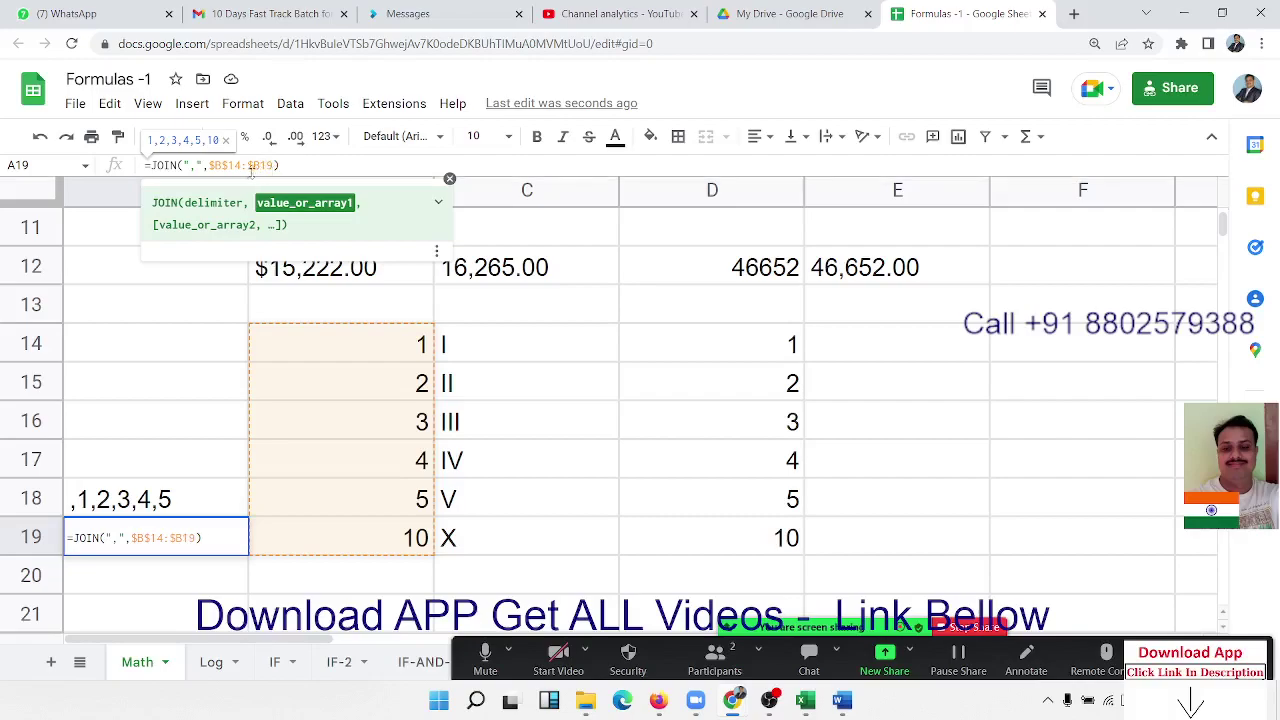
key(BackSpace)
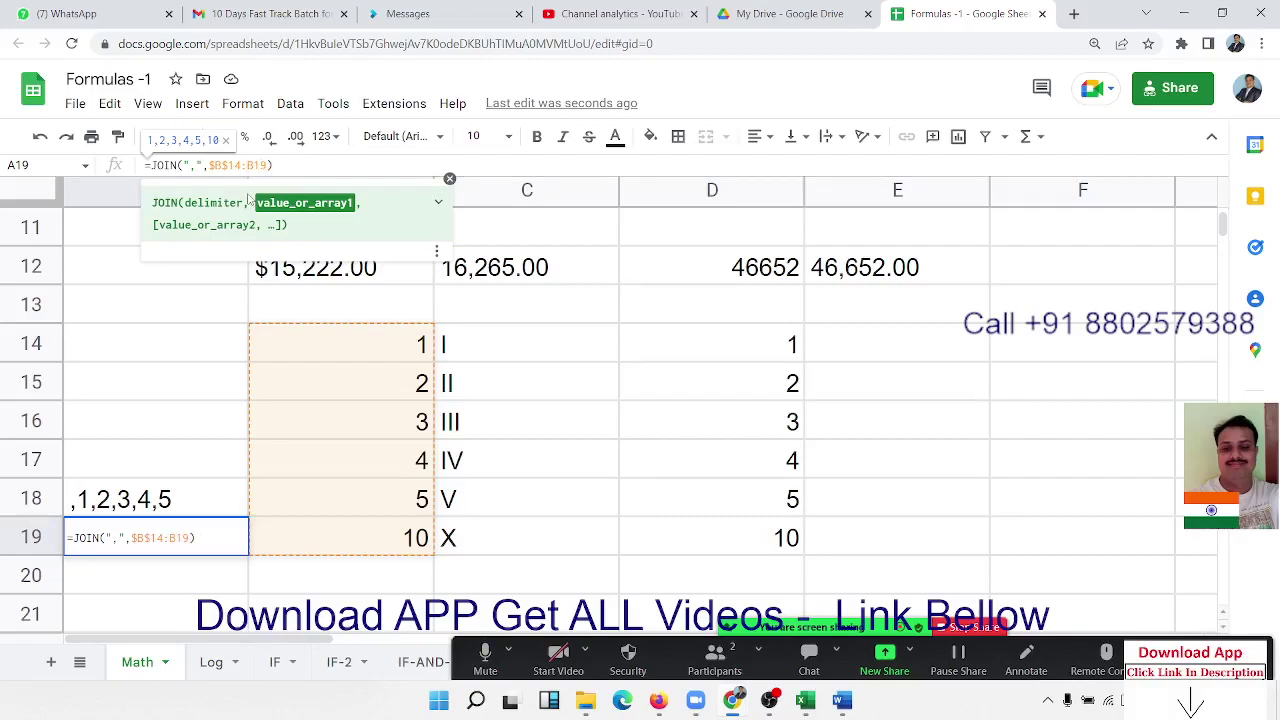
key(Return)
Clear A18 and copy the A19 JOIN formula upward through A18, A17, A16 and A15
click(147, 503)
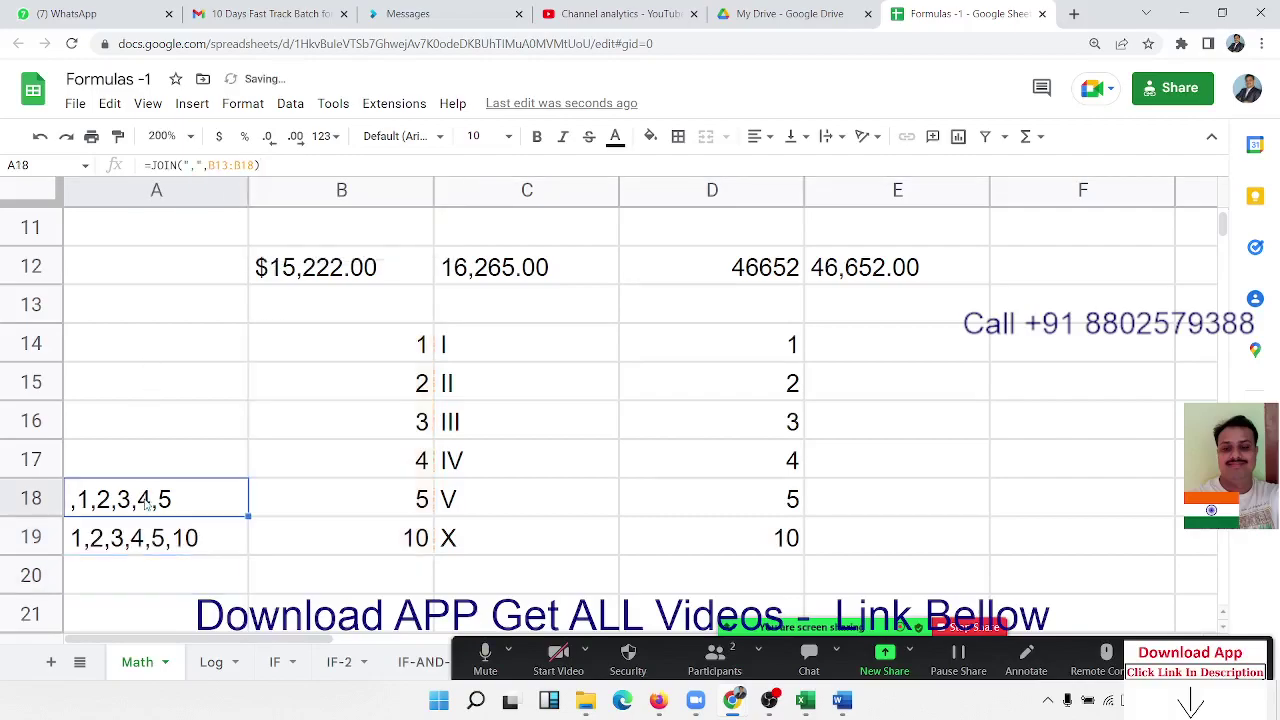
key(Delete)
click(150, 556)
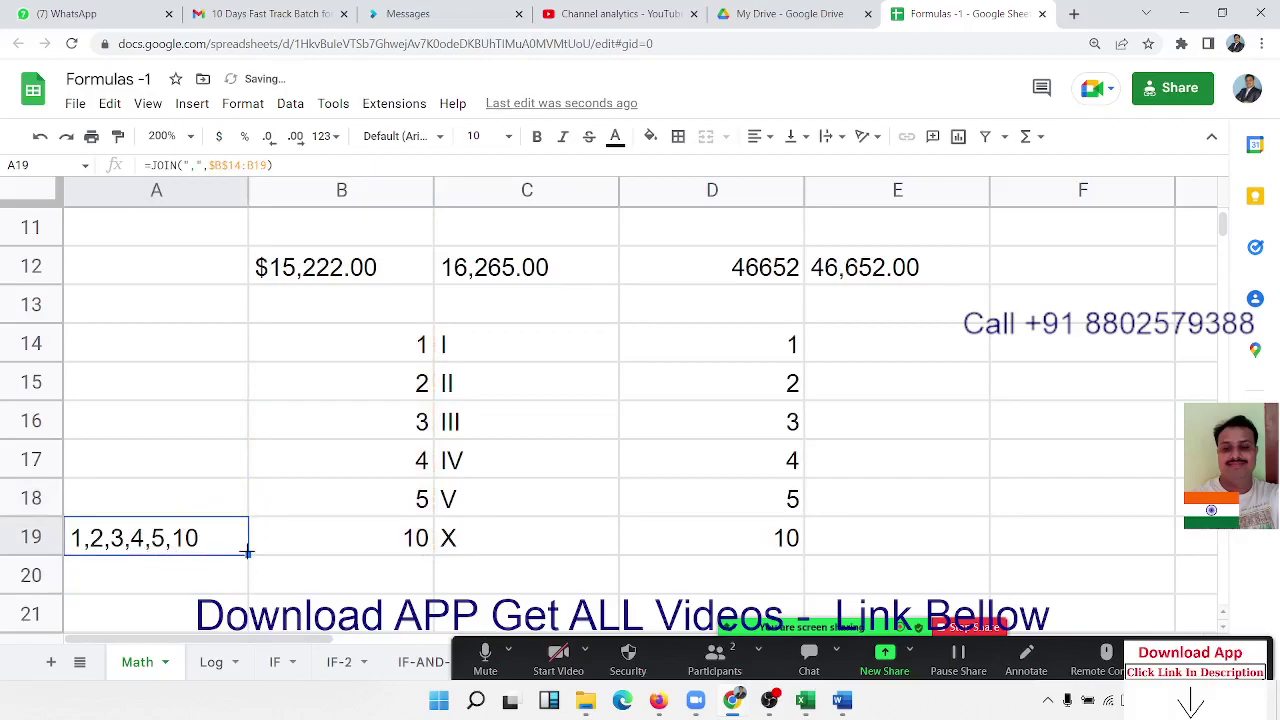
drag(247, 551, 251, 503)
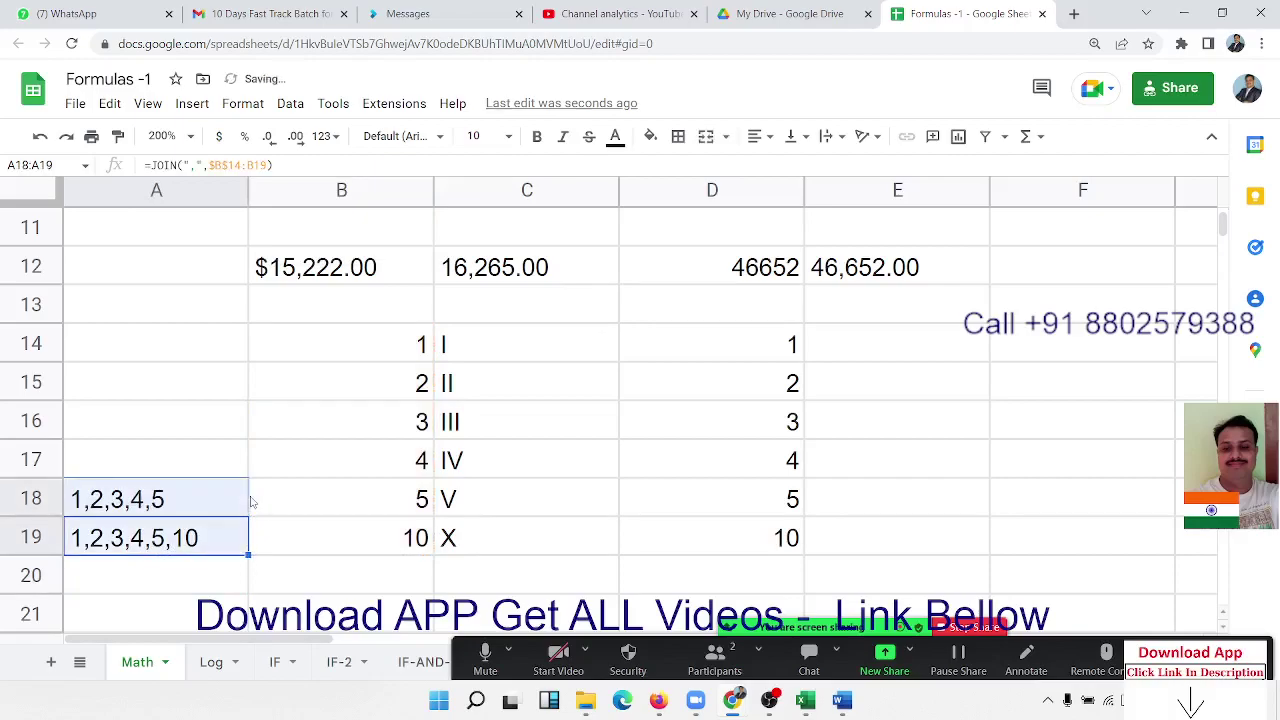
click(234, 504)
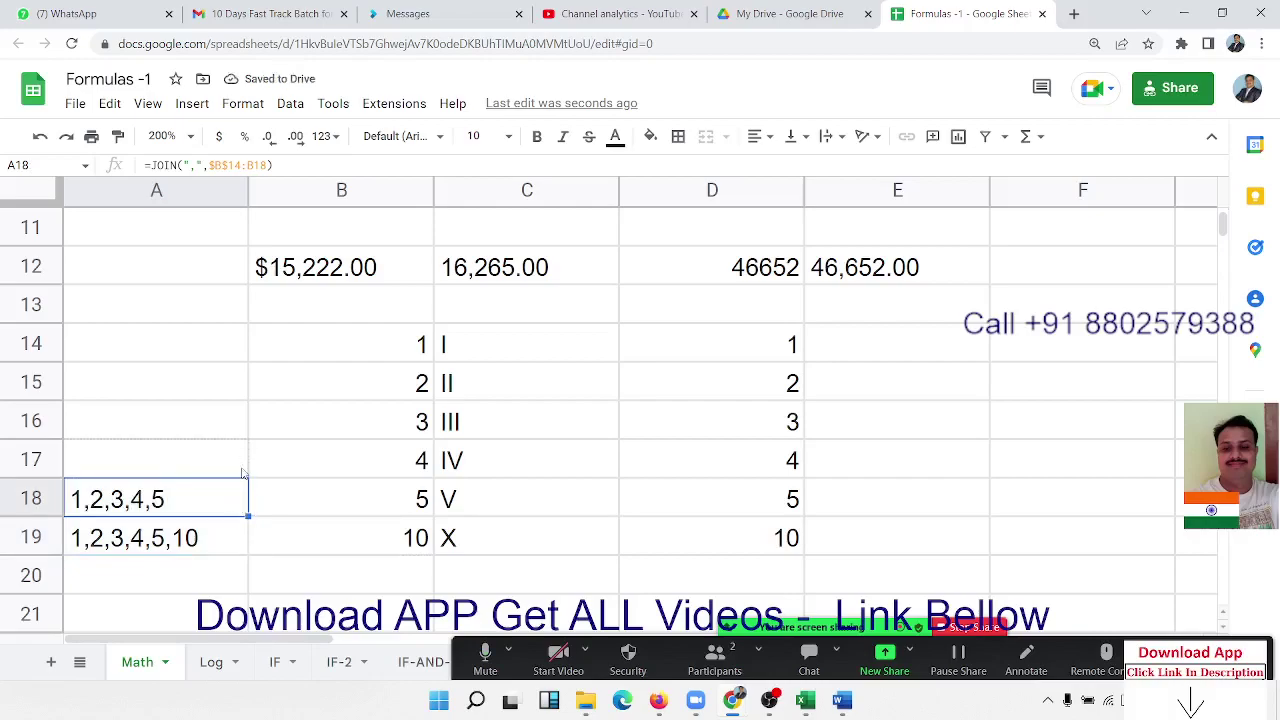
drag(242, 473, 240, 420)
click(237, 476)
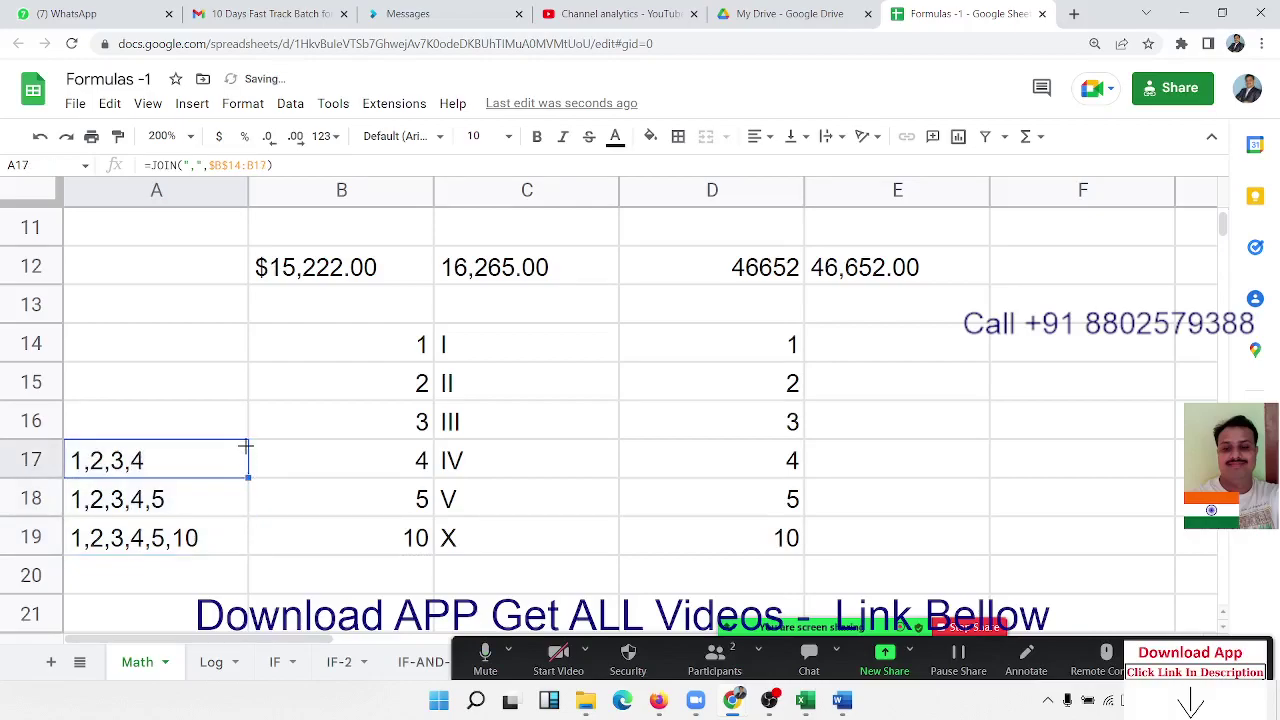
click(211, 428)
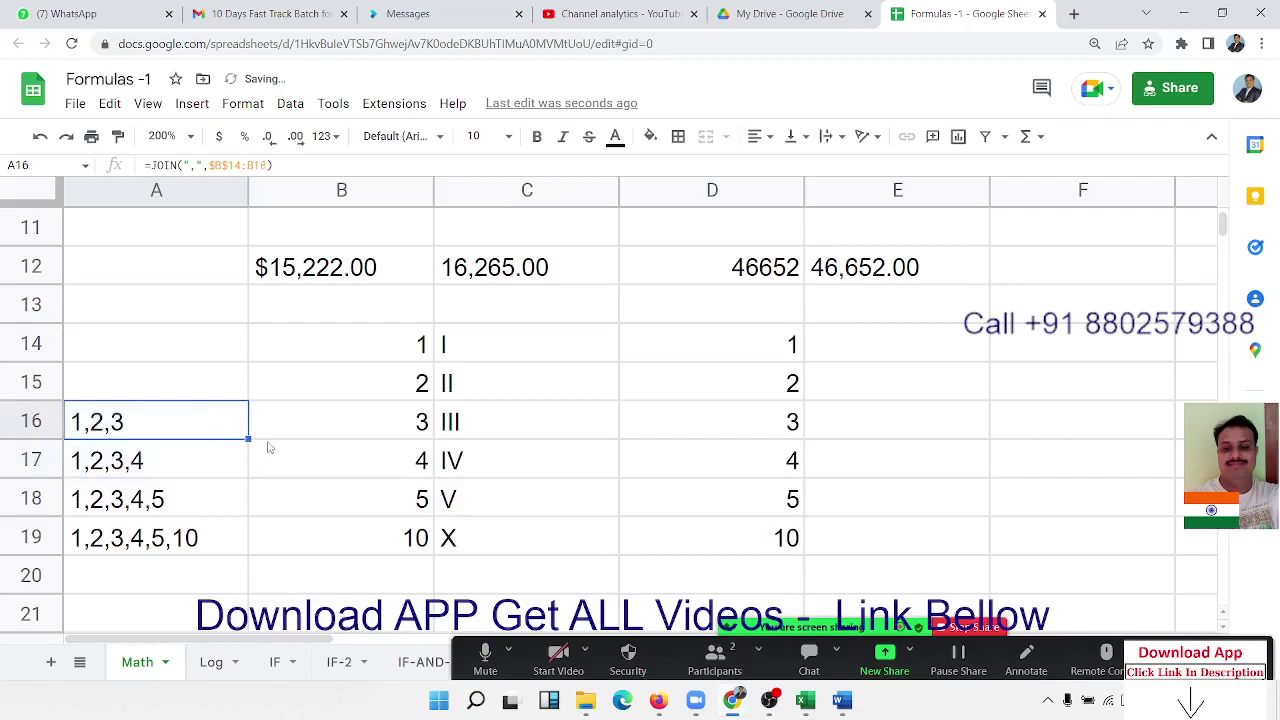
mouse_move(247, 438)
mouse_down()
mouse_move(231, 381)
mouse_move(217, 381)
mouse_move(237, 361)
mouse_up()
click(238, 390)
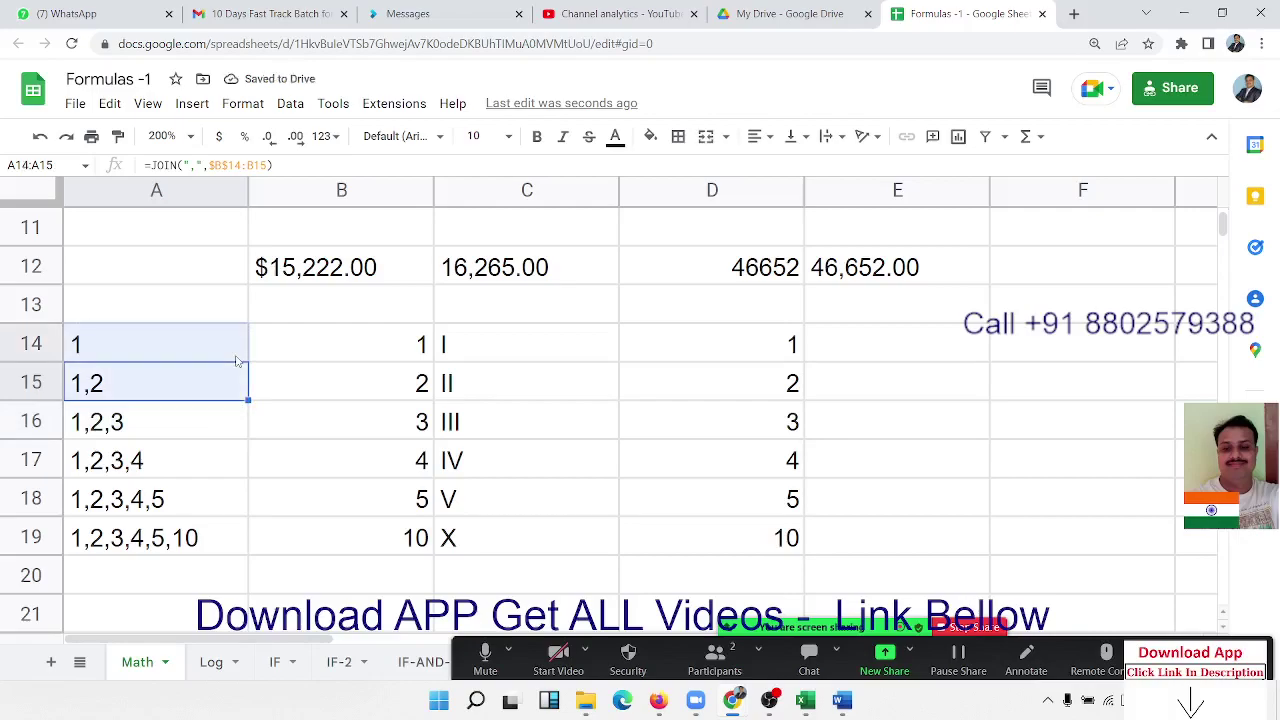
Compare the A19 and A14 formulas to confirm the cumulative lists anchored at B14
click(192, 554)
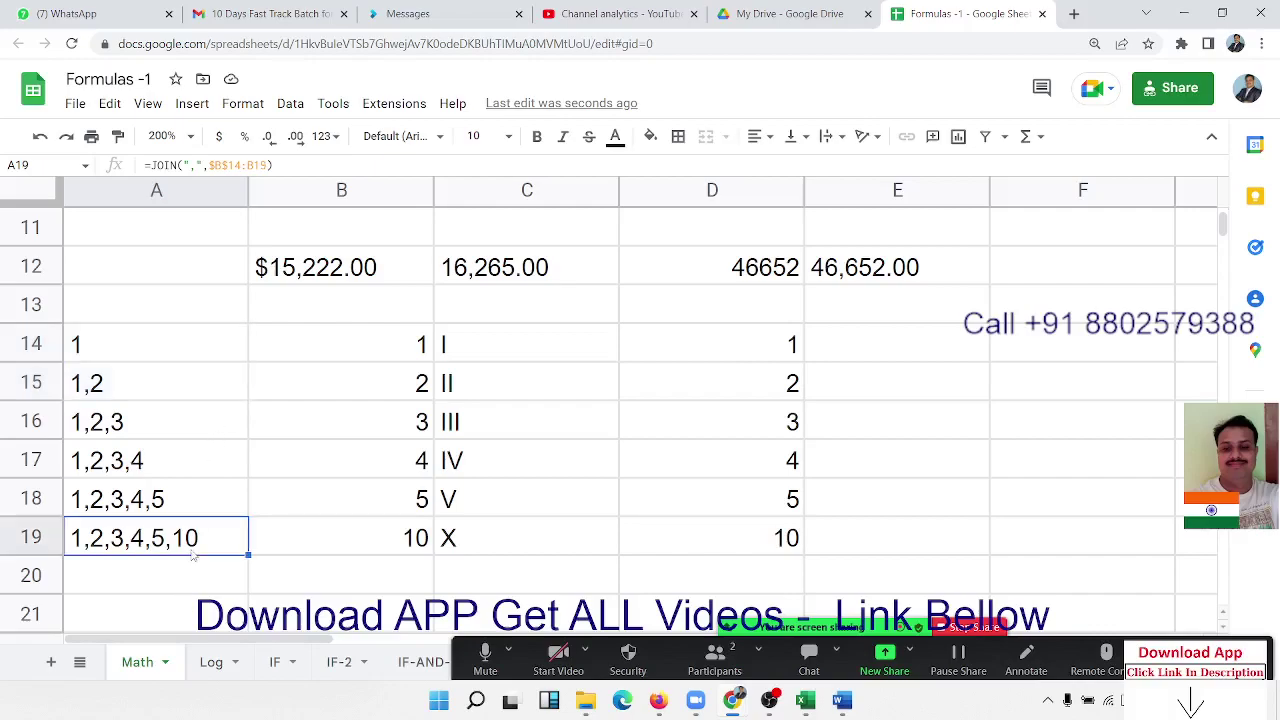
click(160, 343)
click(192, 550)
mouse_move(182, 544)
mouse_down()
mouse_move(128, 445)
mouse_move(118, 388)
mouse_up()
click(283, 558)
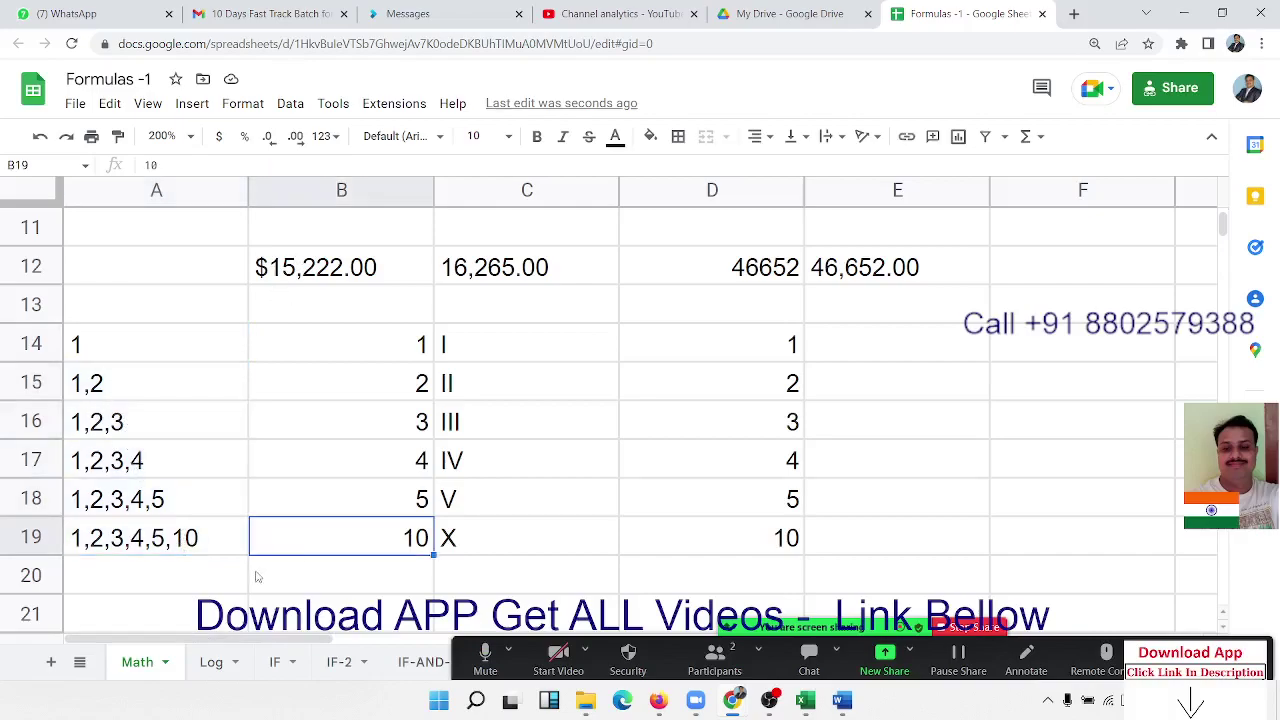
click(119, 541)
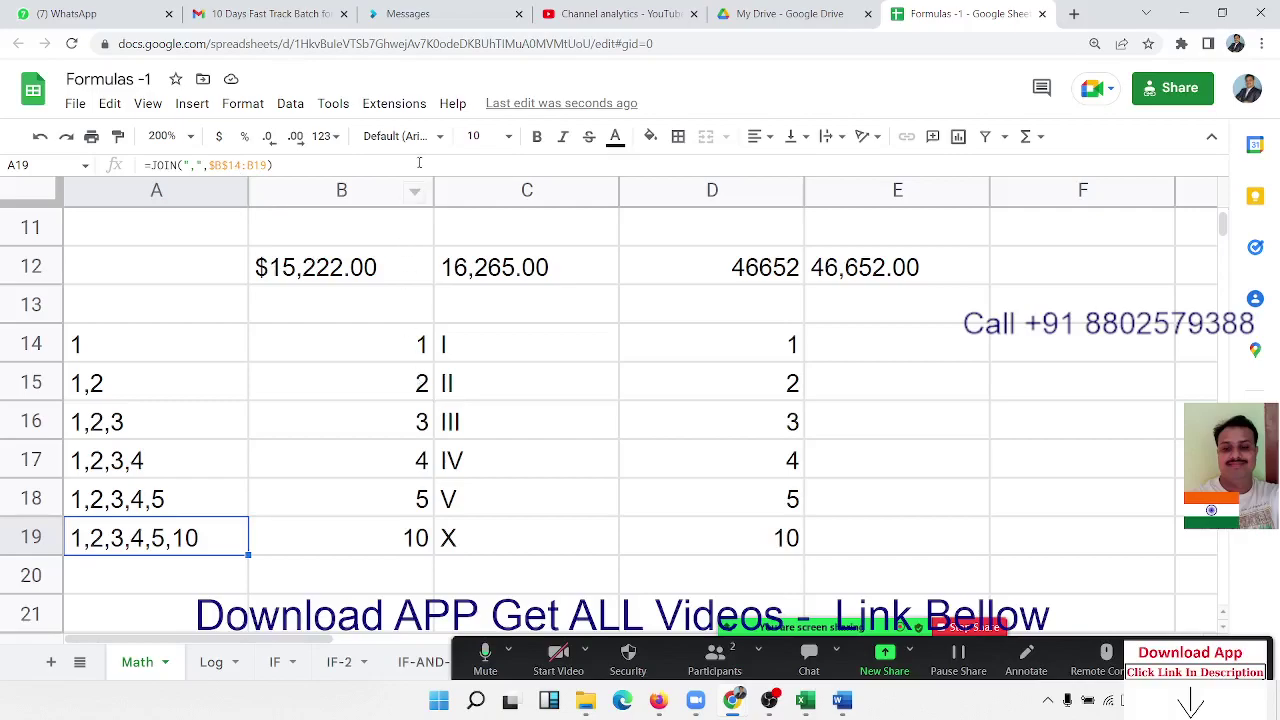
Scroll down and select the empty cell A23
scroll(345, 458, down, 2)
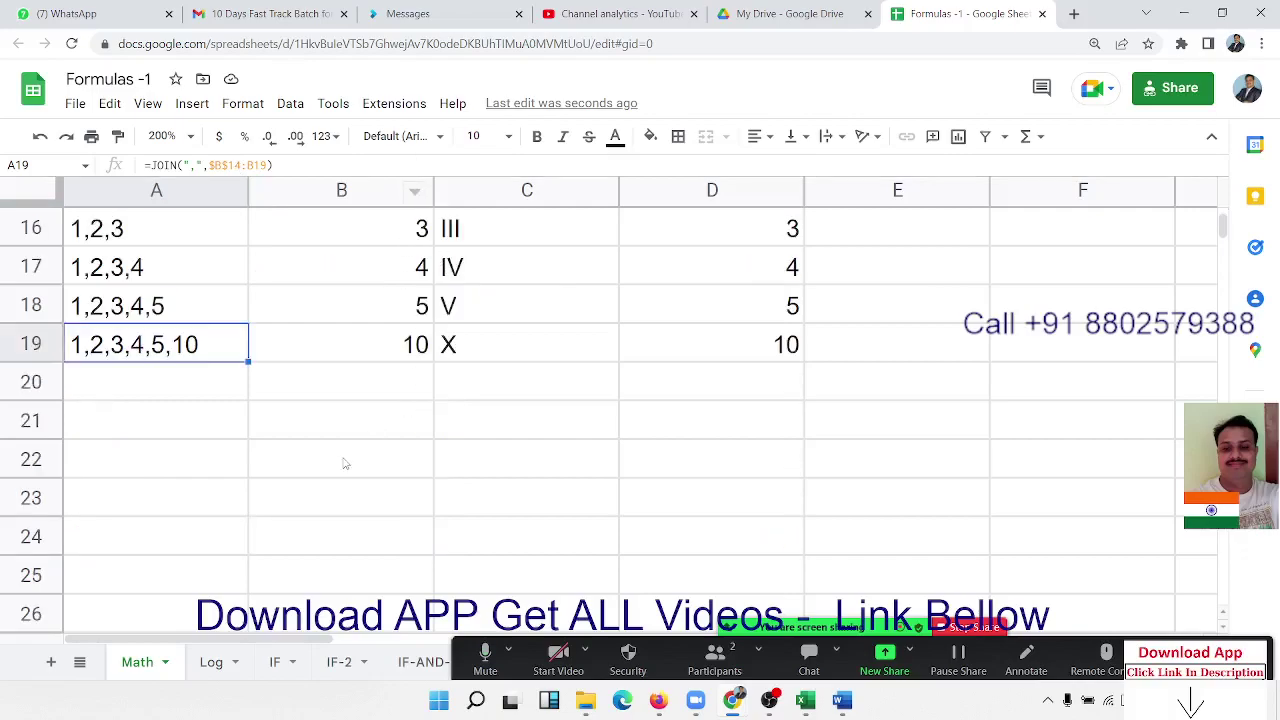
scroll(214, 428, down, 2)
click(185, 310)
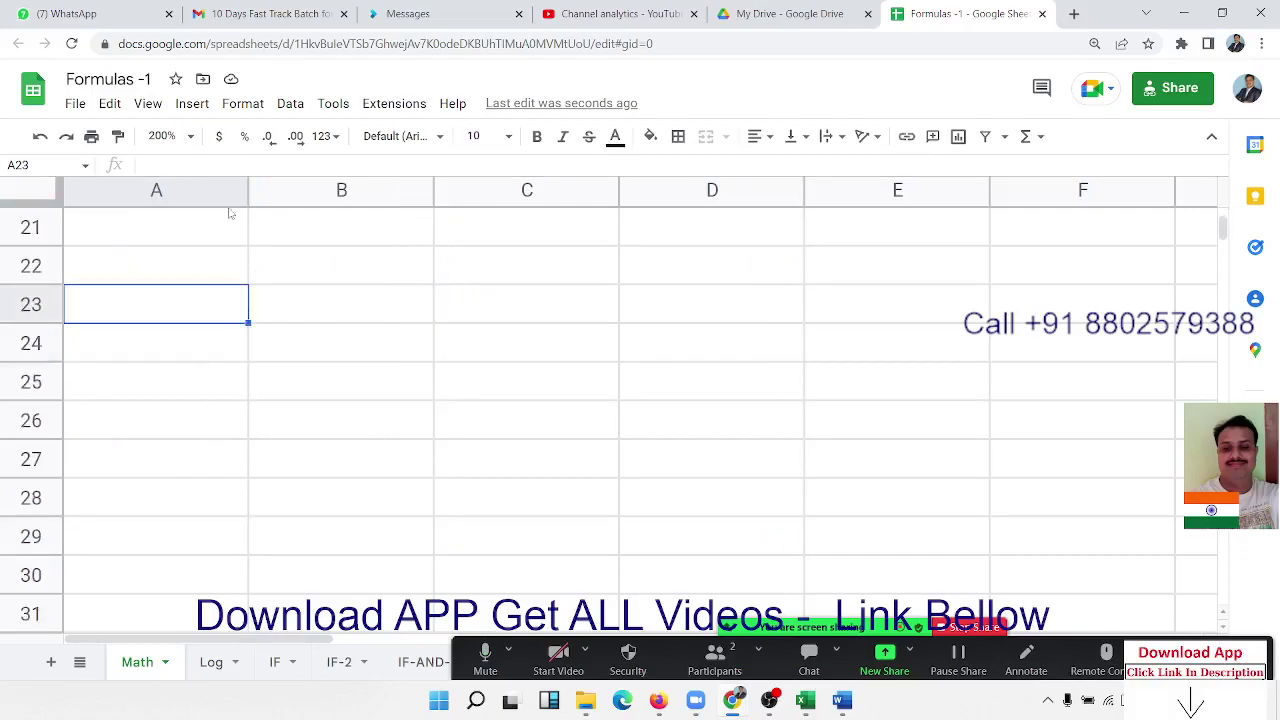
Browse the Insert > Function > Text list, scrolling past REPT, ROMAN, SPLIT and T
click(288, 105)
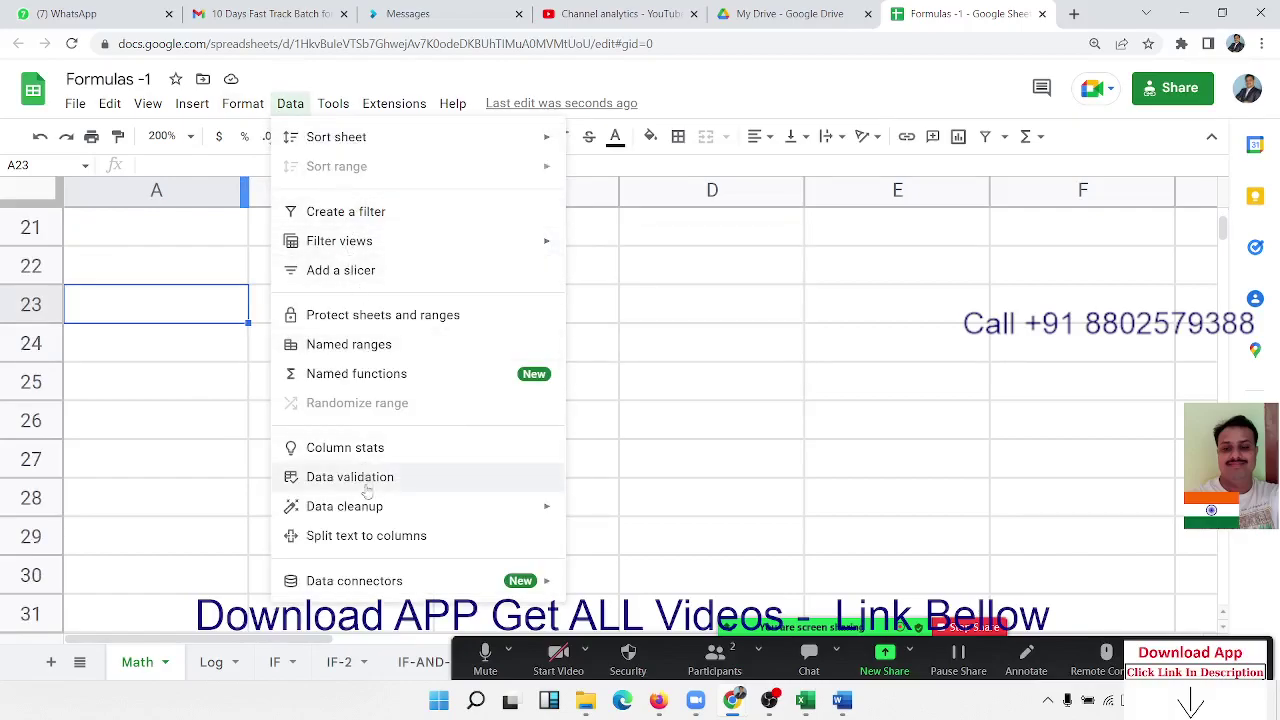
click(211, 113)
click(206, 110)
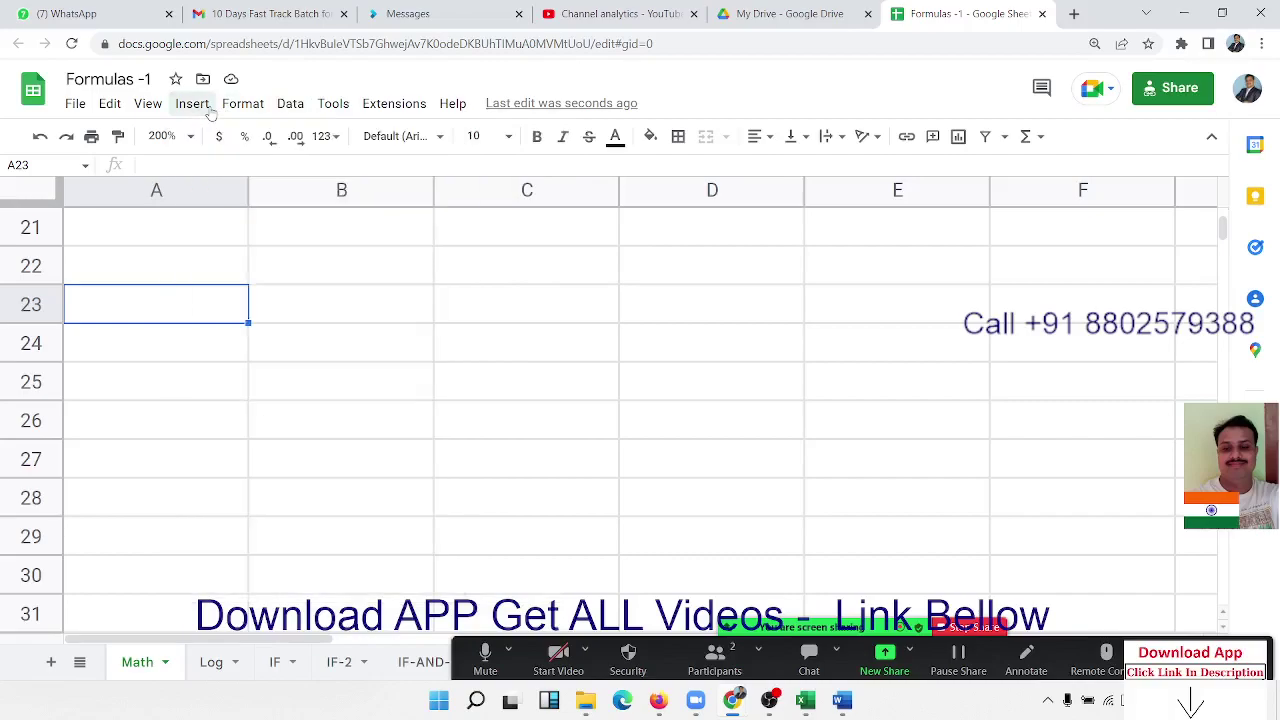
click(203, 108)
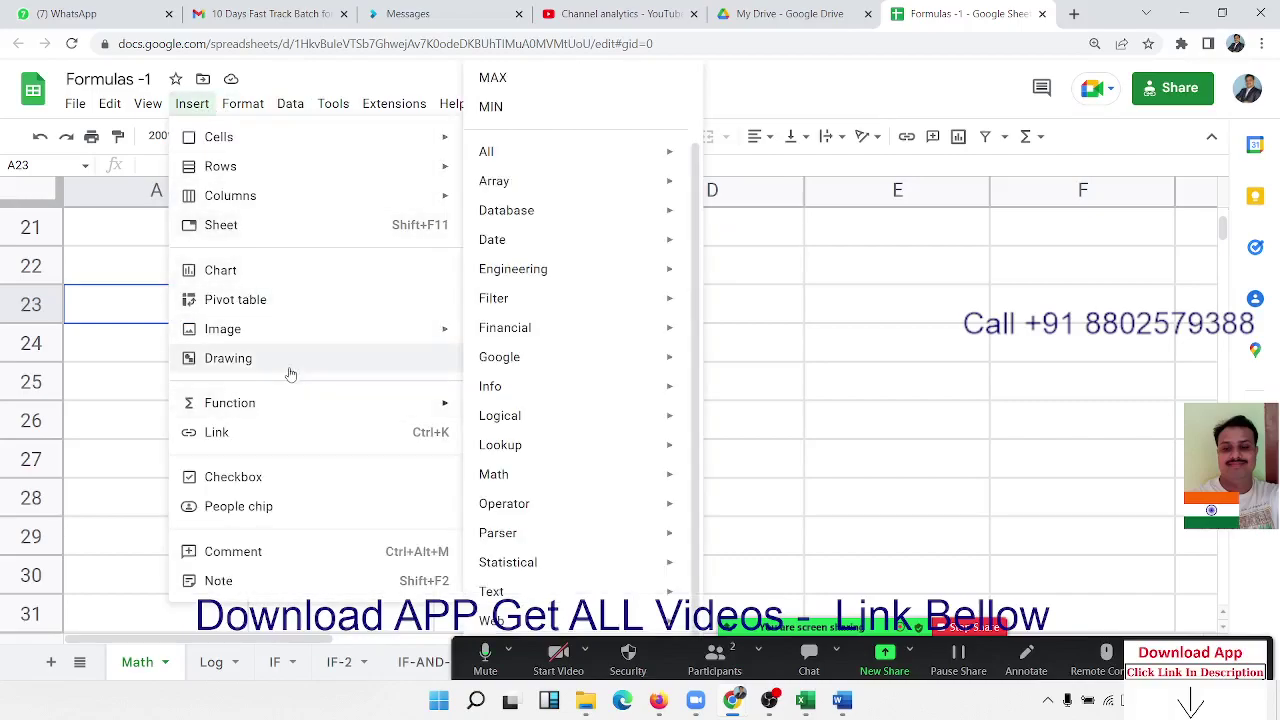
mouse_move(295, 405)
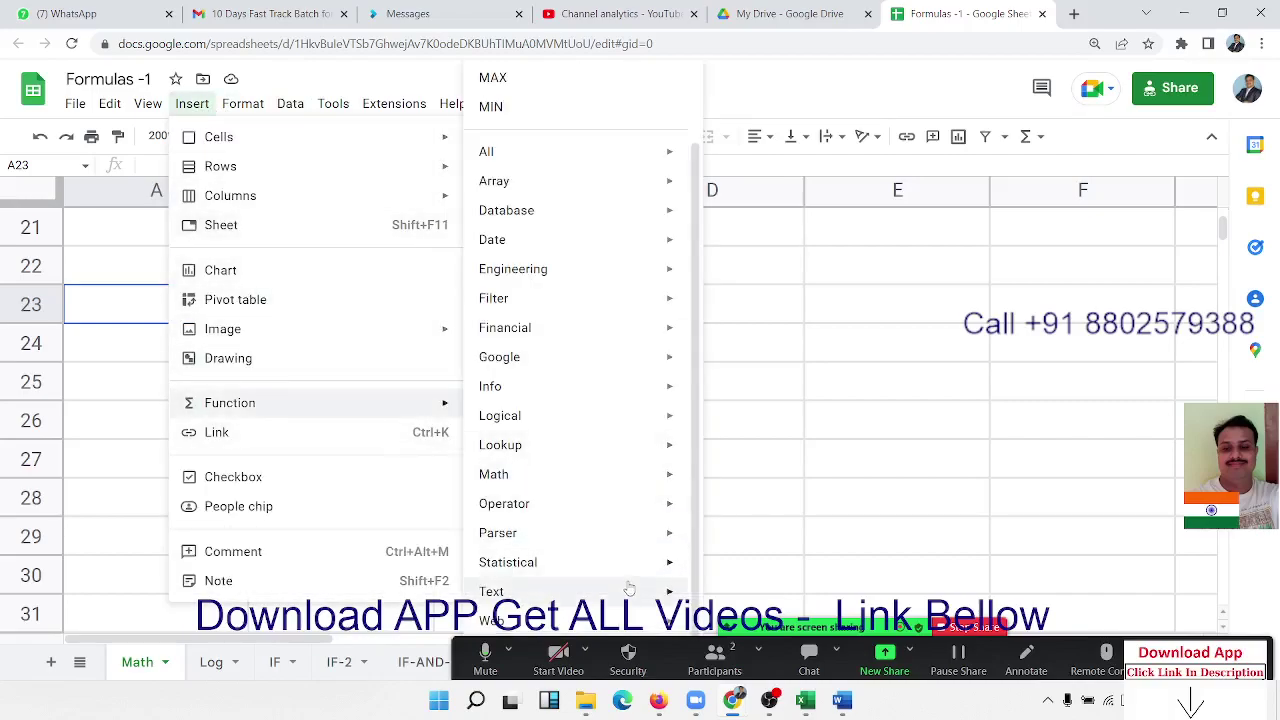
mouse_move(640, 594)
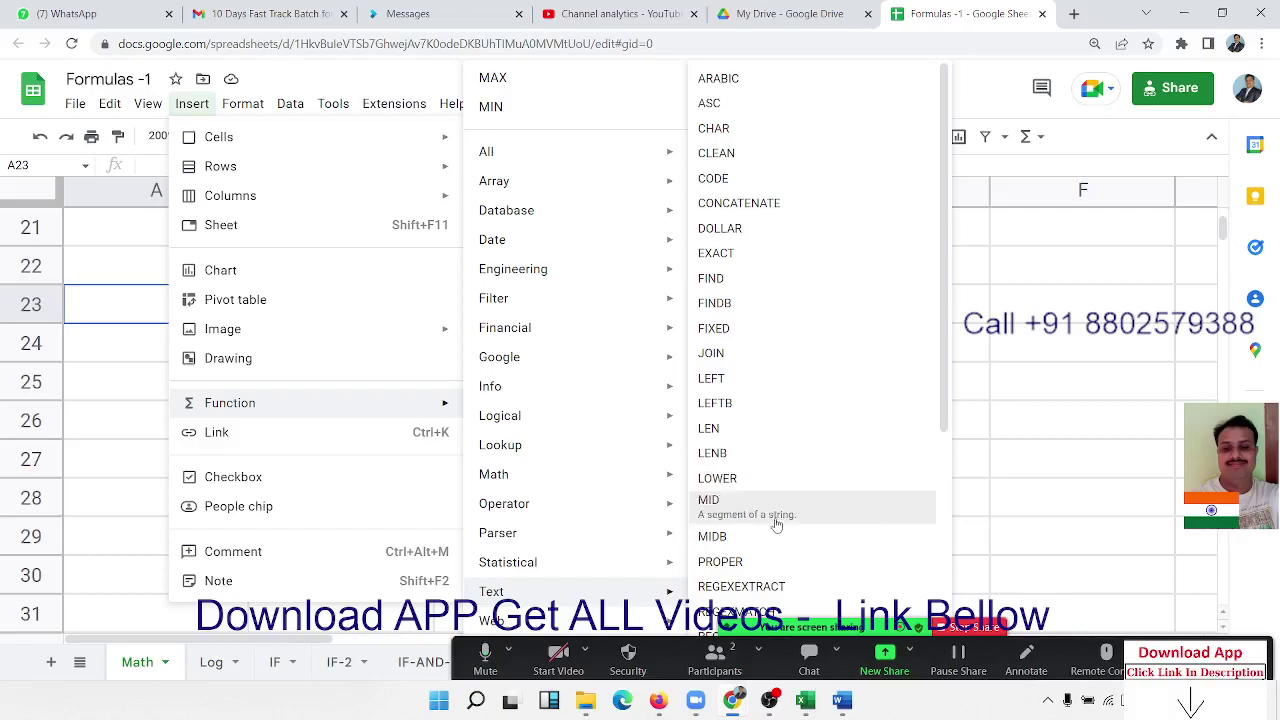
drag(942, 387, 942, 558)
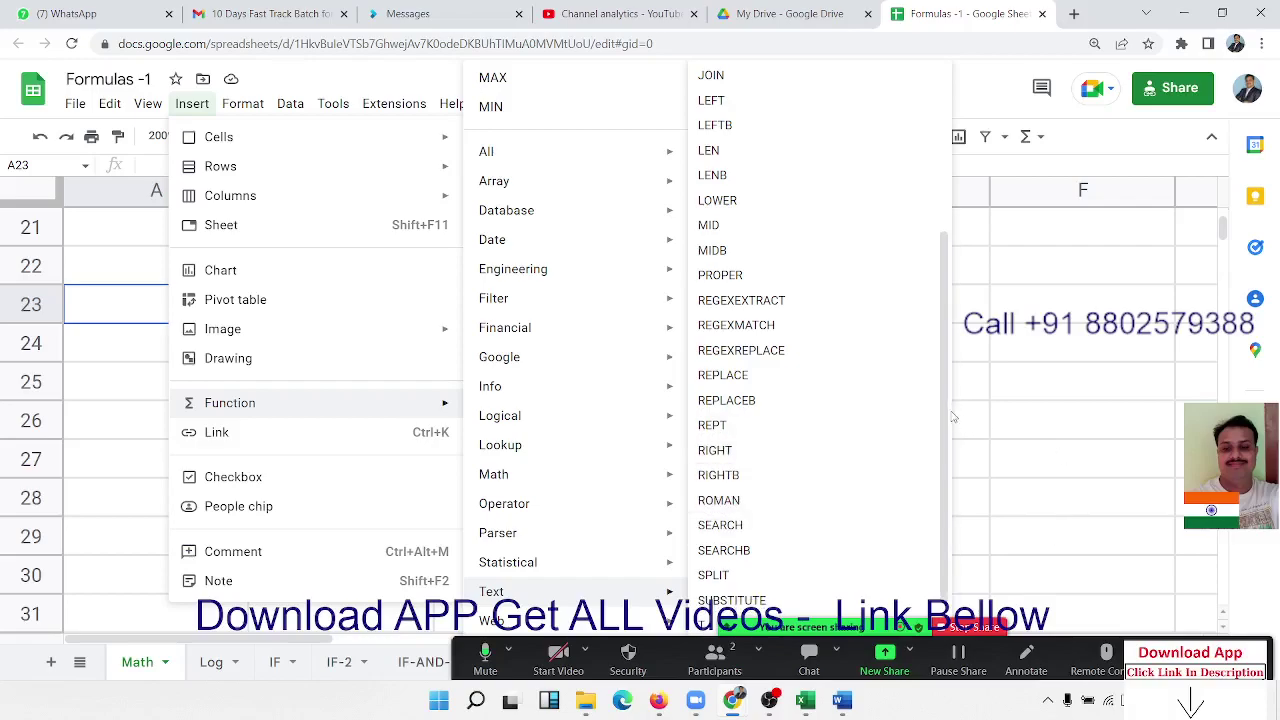
scroll(950, 413, down, 3)
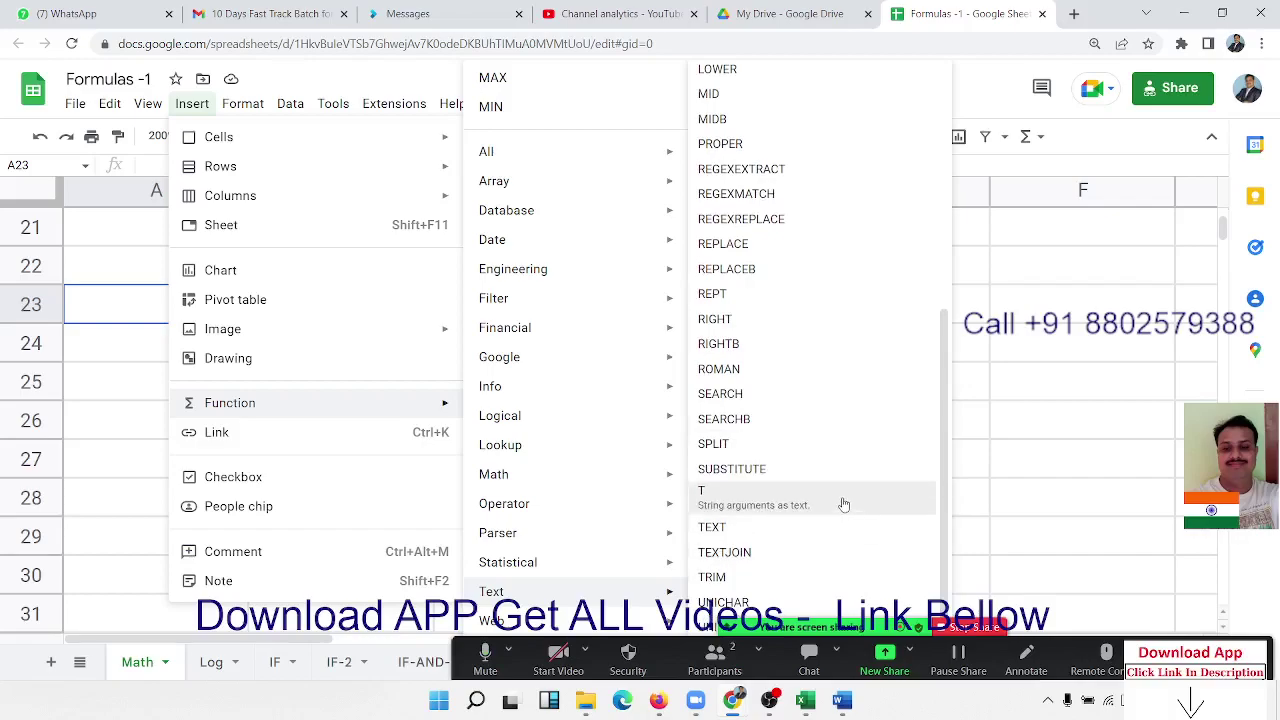
Close the function list and enter a sample three-word full name in A23
click(1024, 349)
scroll(736, 377, up, 3)
scroll(278, 392, up, 3)
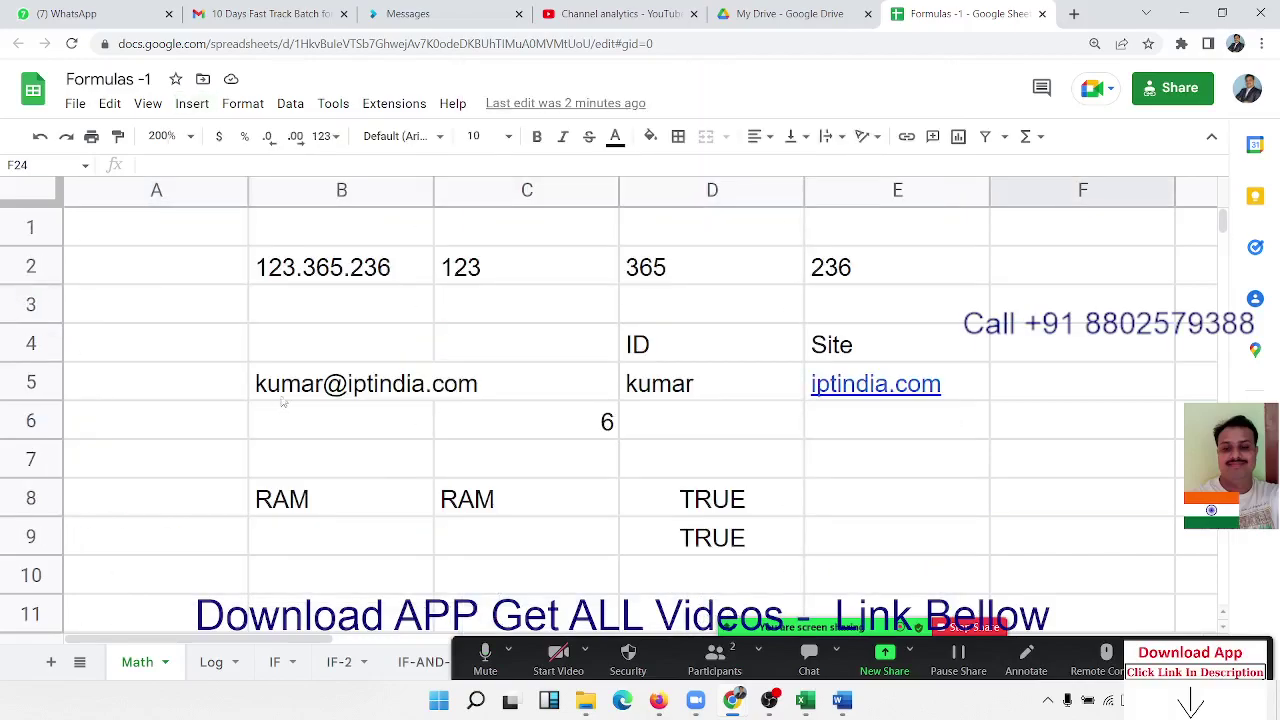
scroll(528, 436, down, 3)
scroll(405, 425, down, 2)
scroll(283, 415, down, 2)
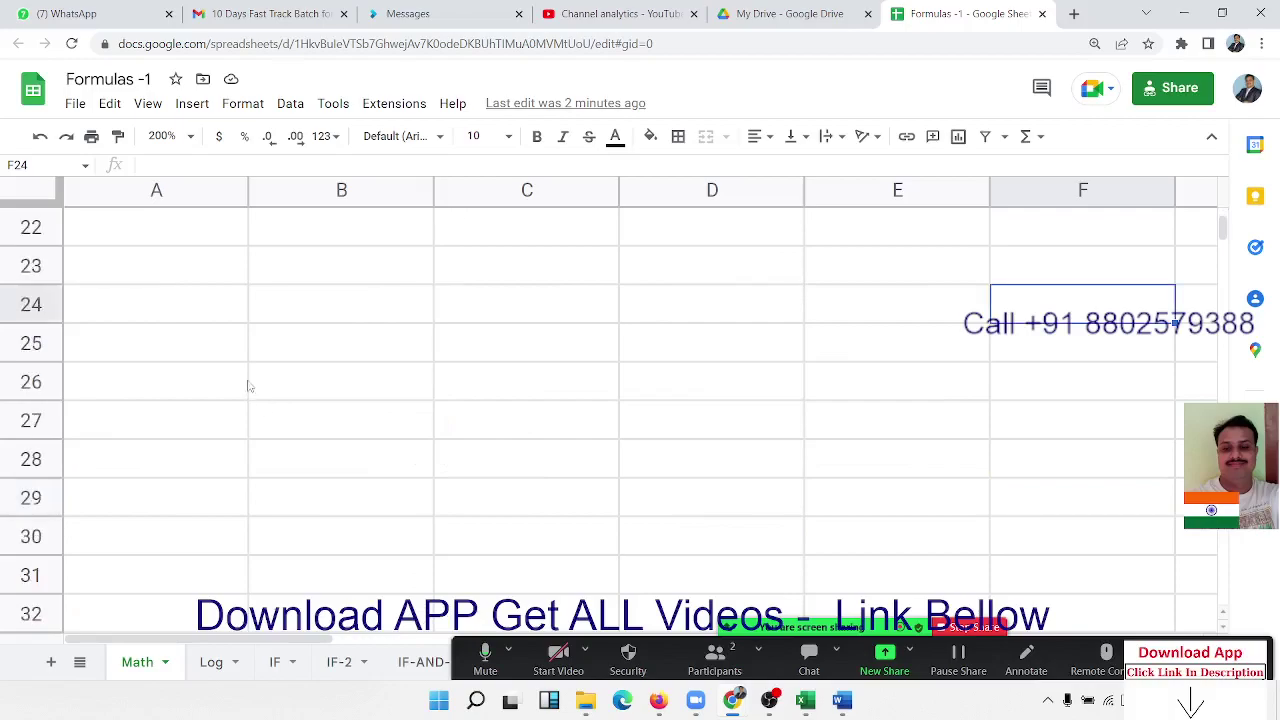
click(209, 263)
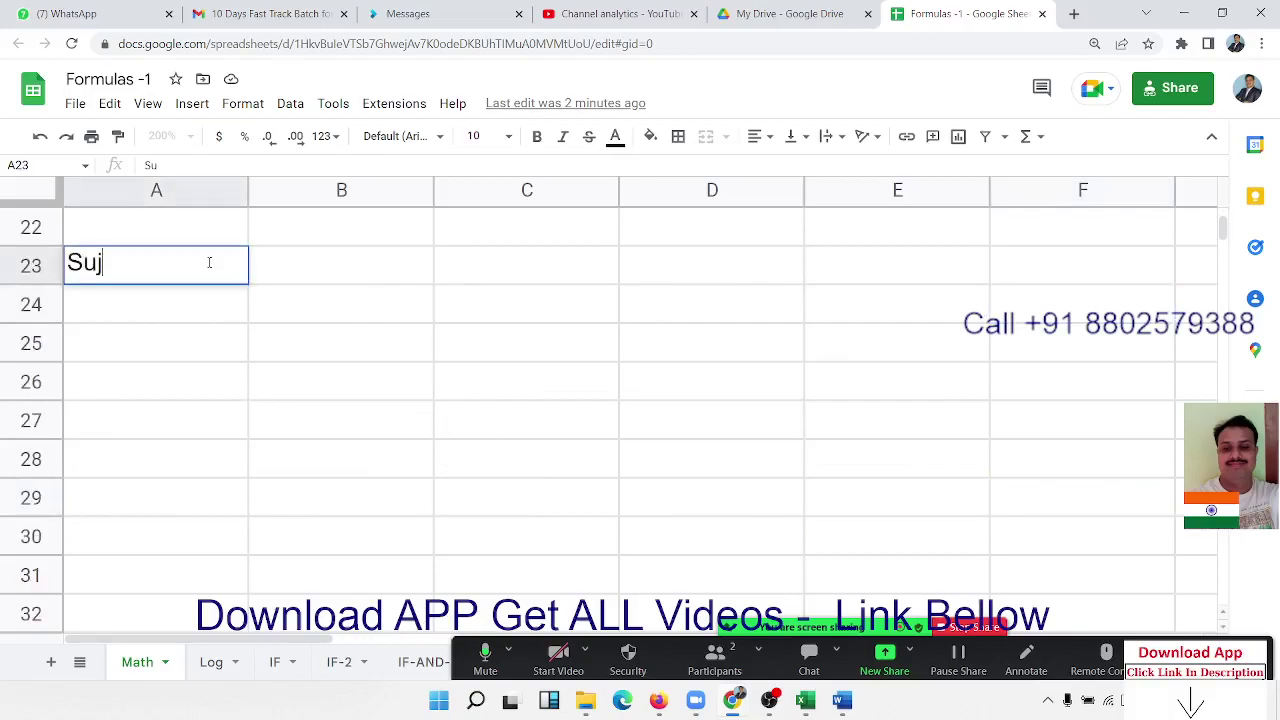
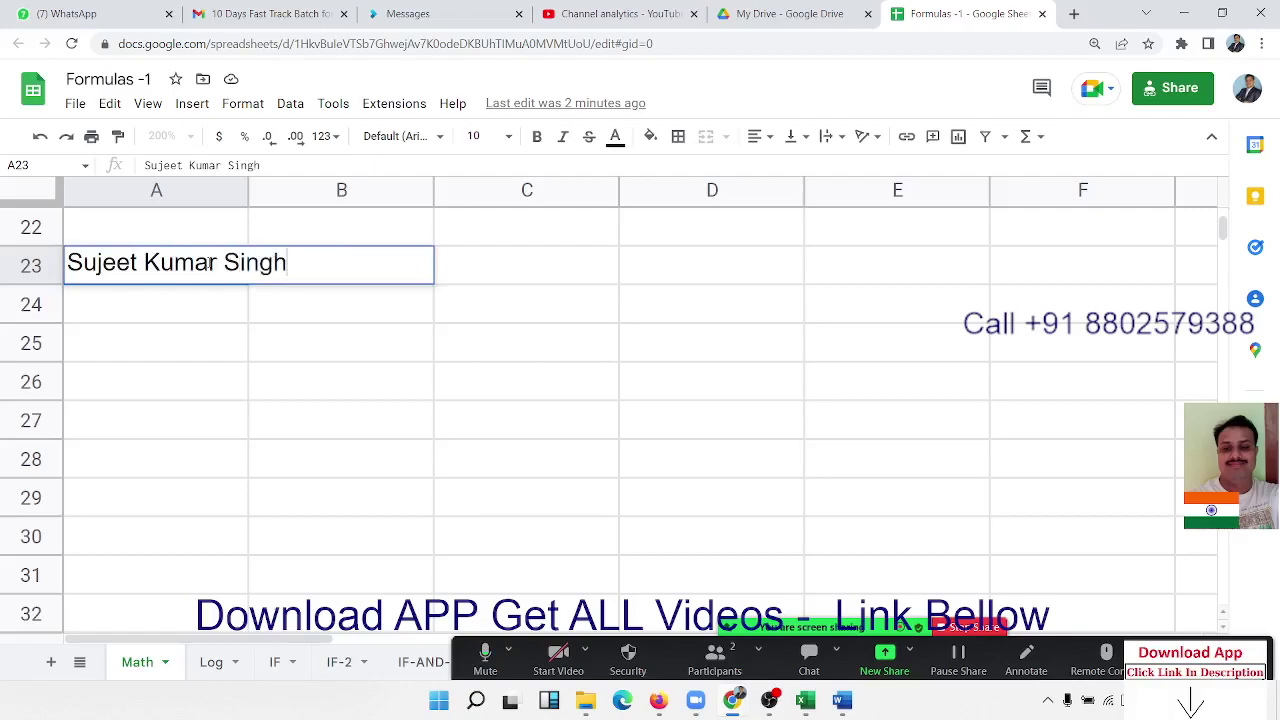
key(Return)
key(Tab)
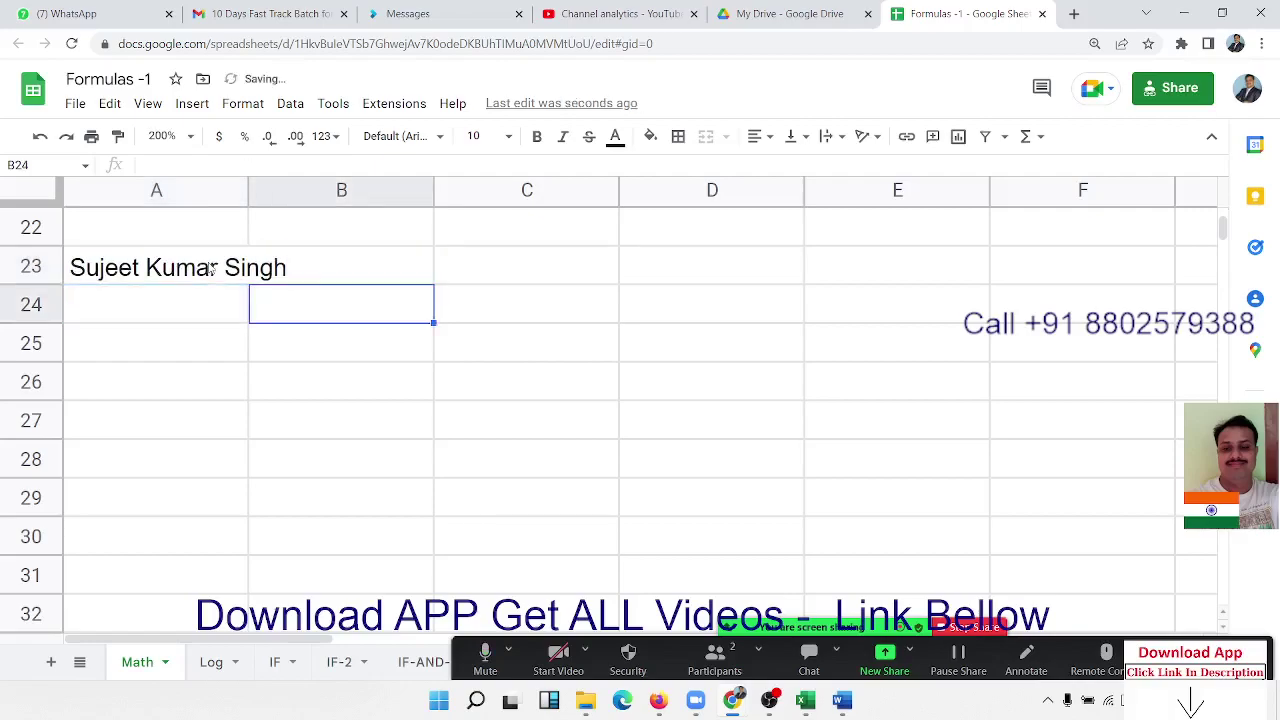
Enter a SPLIT formula in B24 that splits A23's name on a comma
text(=sp)
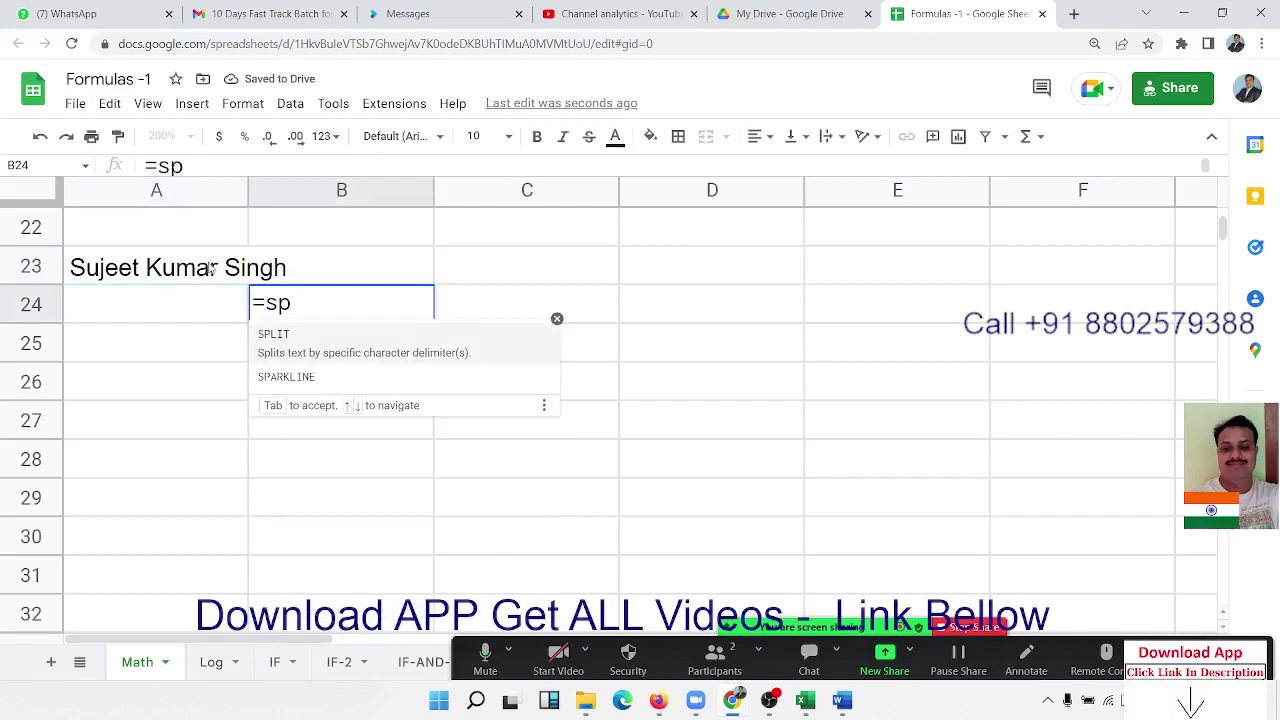
key(Down)
key(Up)
key(Tab)
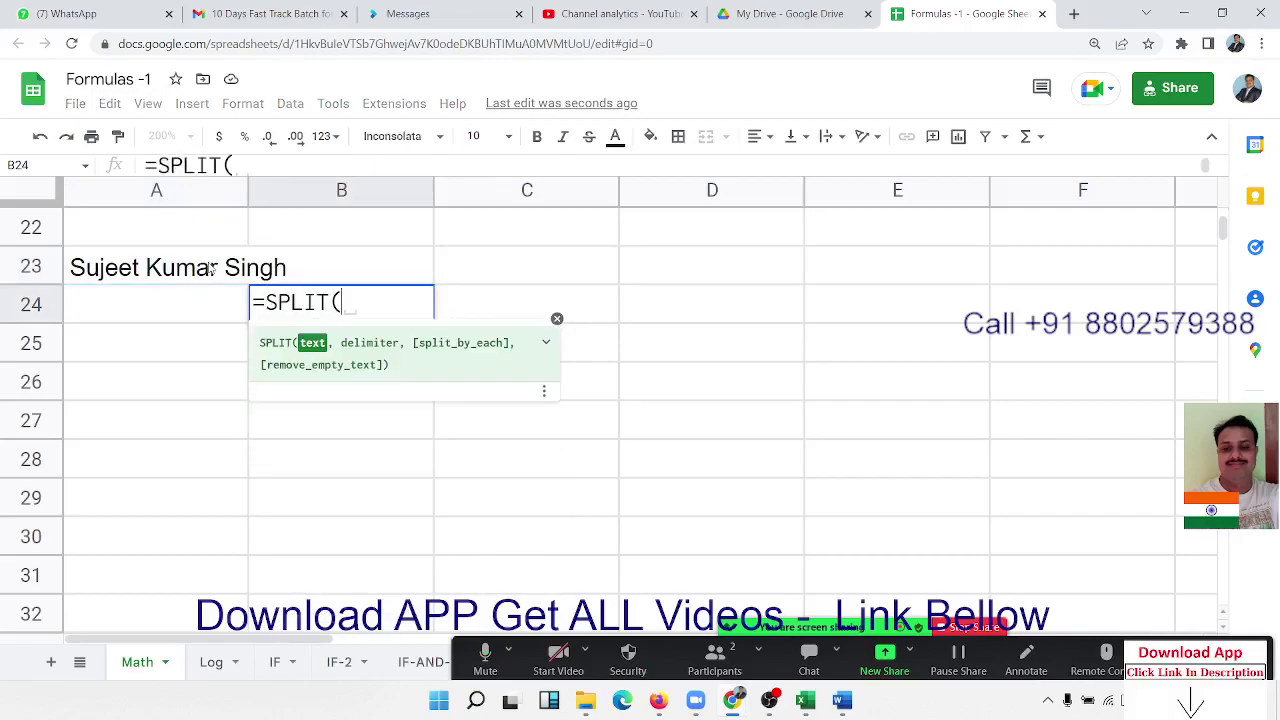
click(211, 268)
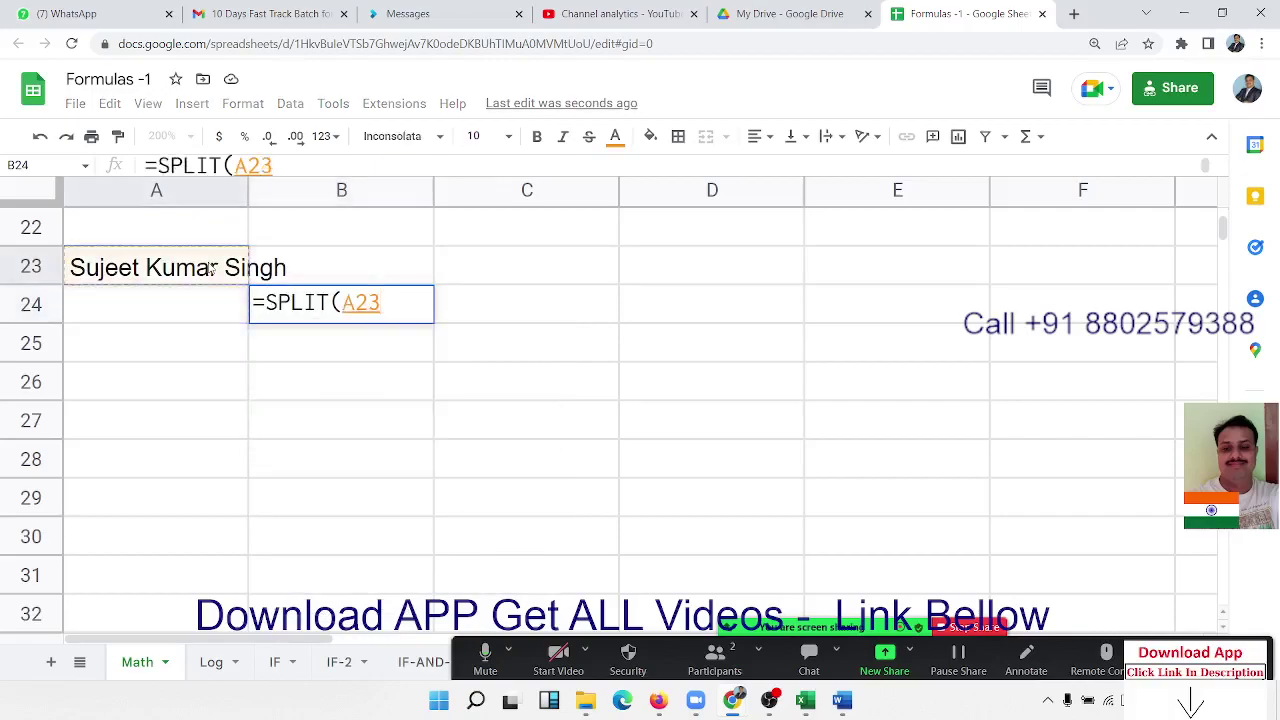
text(," ")
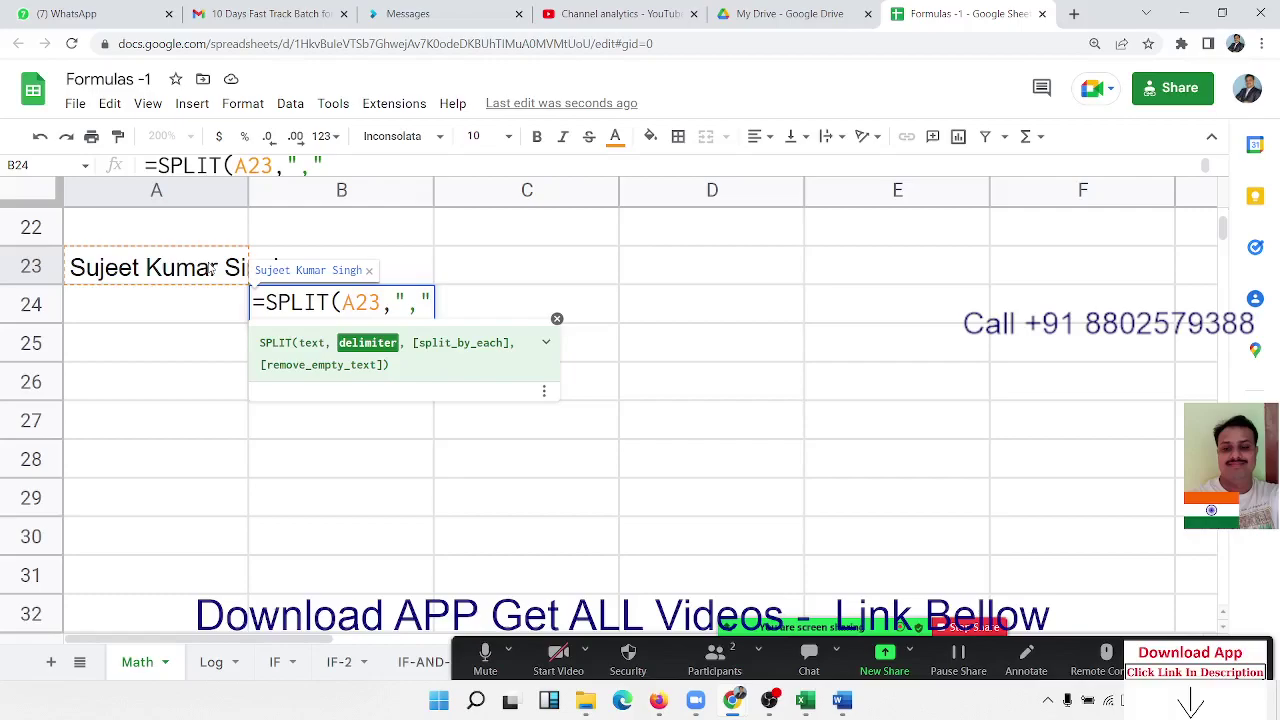
key(Return)
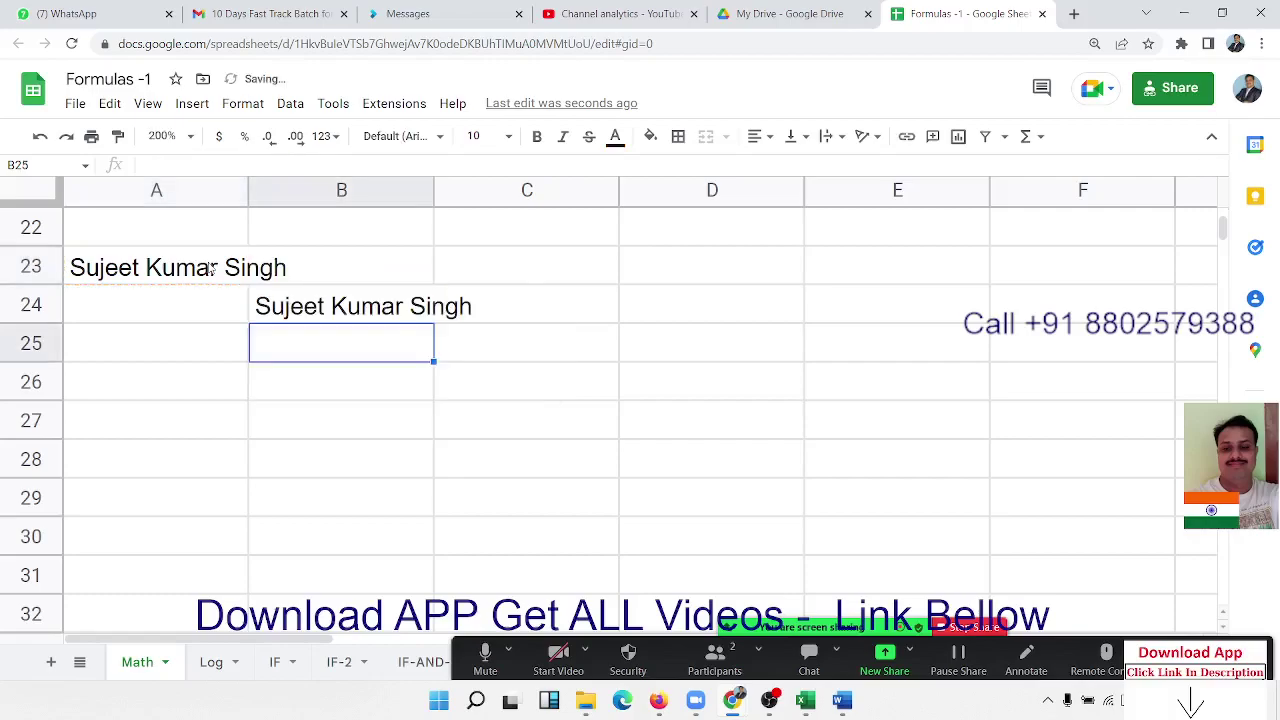
Change the SPLIT delimiter to a space, giving =SPLIT(A23," ")
key(Up)
double_click(354, 298)
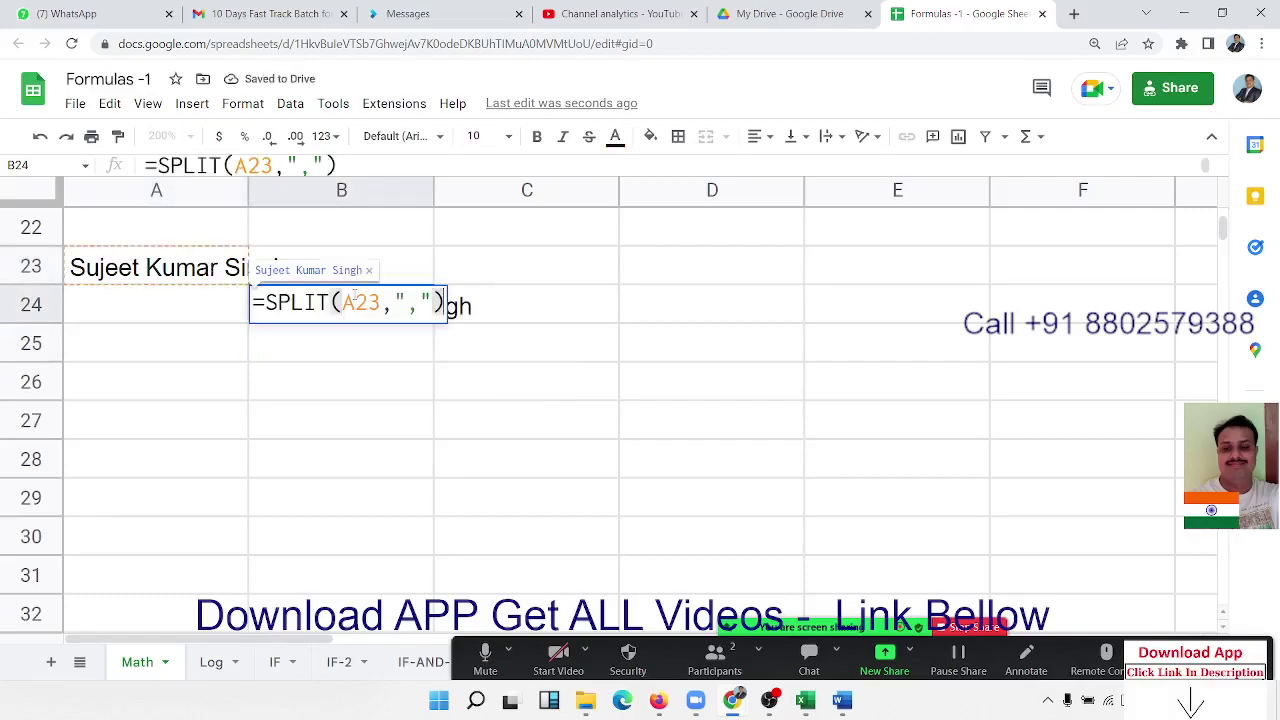
click(436, 303)
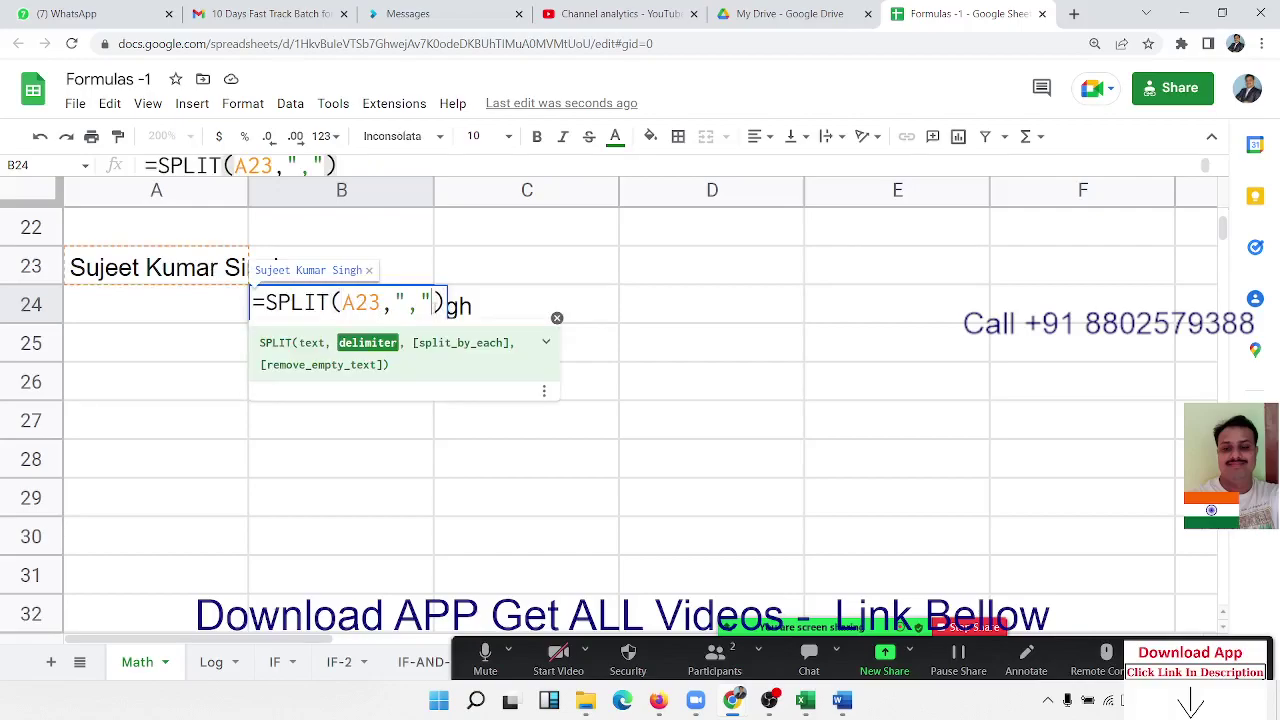
key(BackSpace)
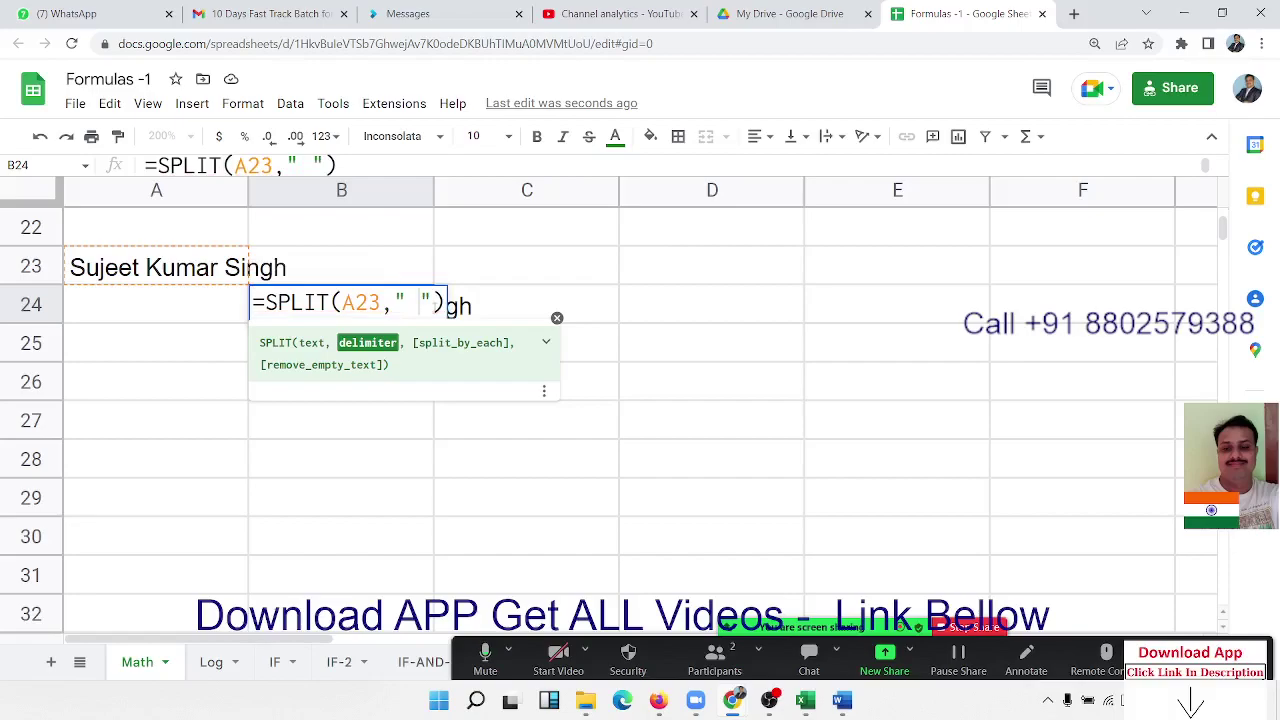
key(Return)
Step through B24:D24 to check the three split words, then return to A23
key(Up)
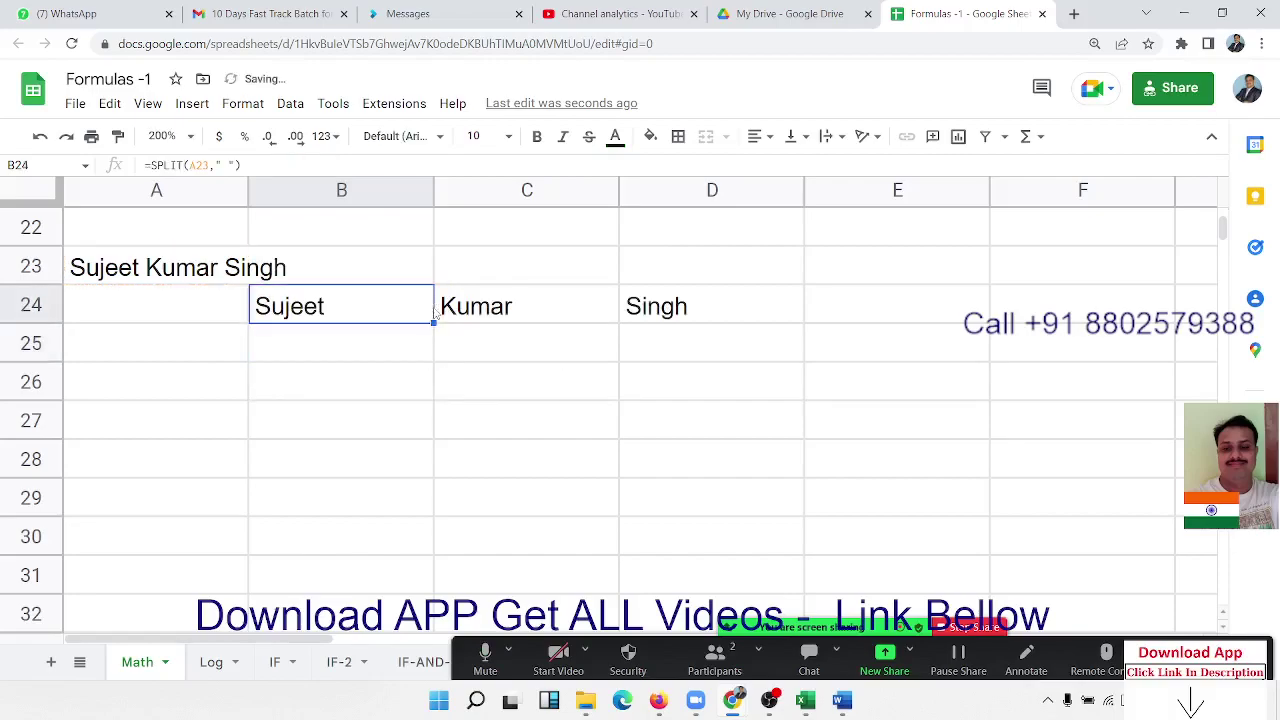
key(Right)
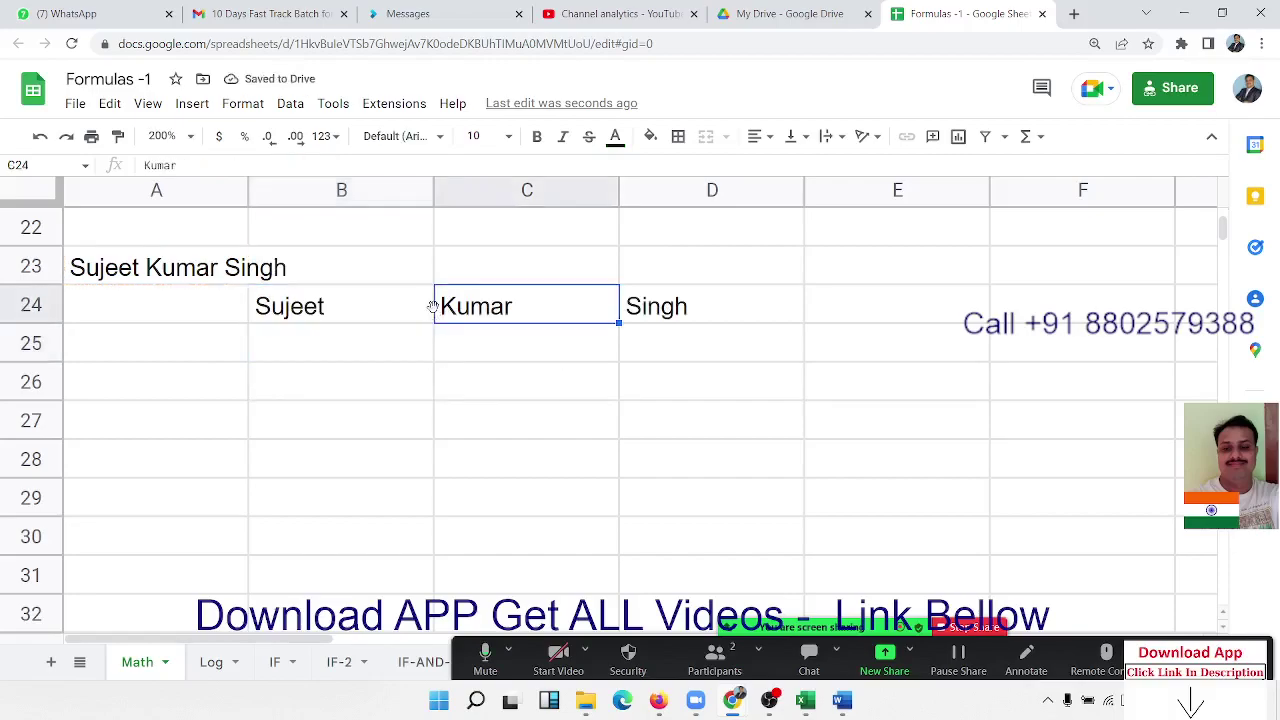
key(Right)
key(Left)
key(Left)
key(Right)
key(Right)
key(Left)
key(Left)
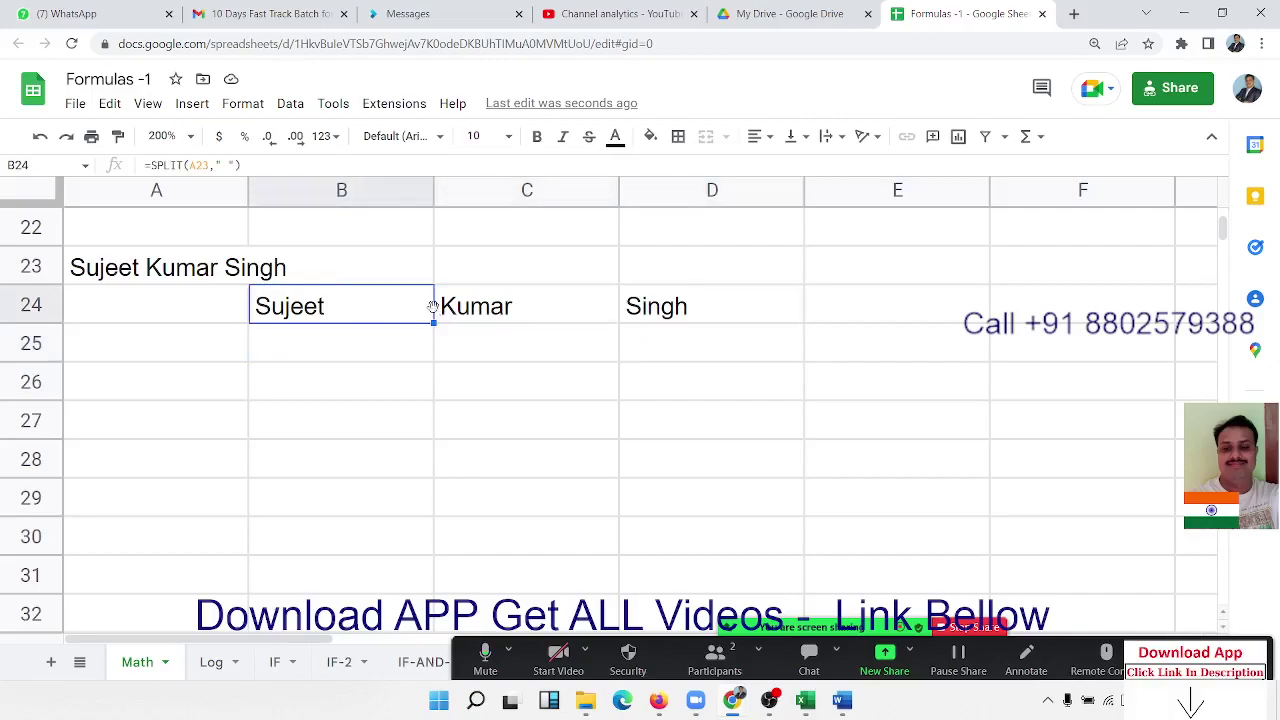
key(Right)
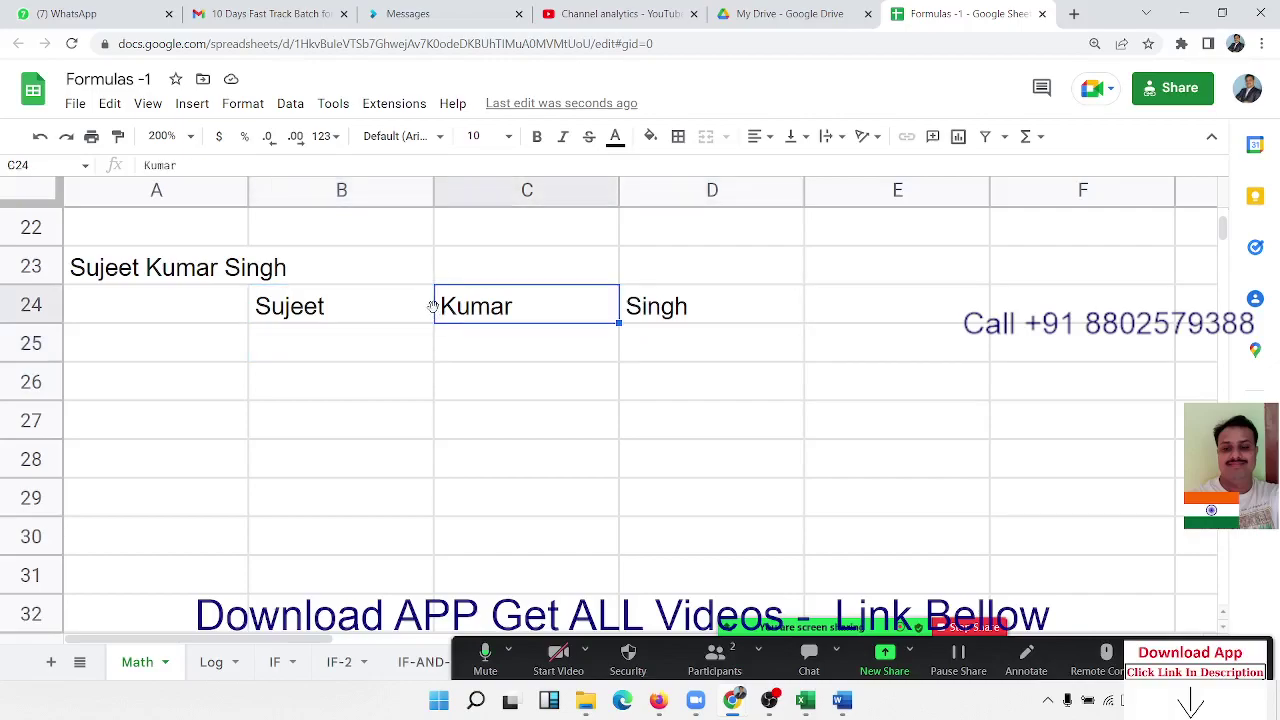
key(Right)
key(Left)
key(Left)
key(Left)
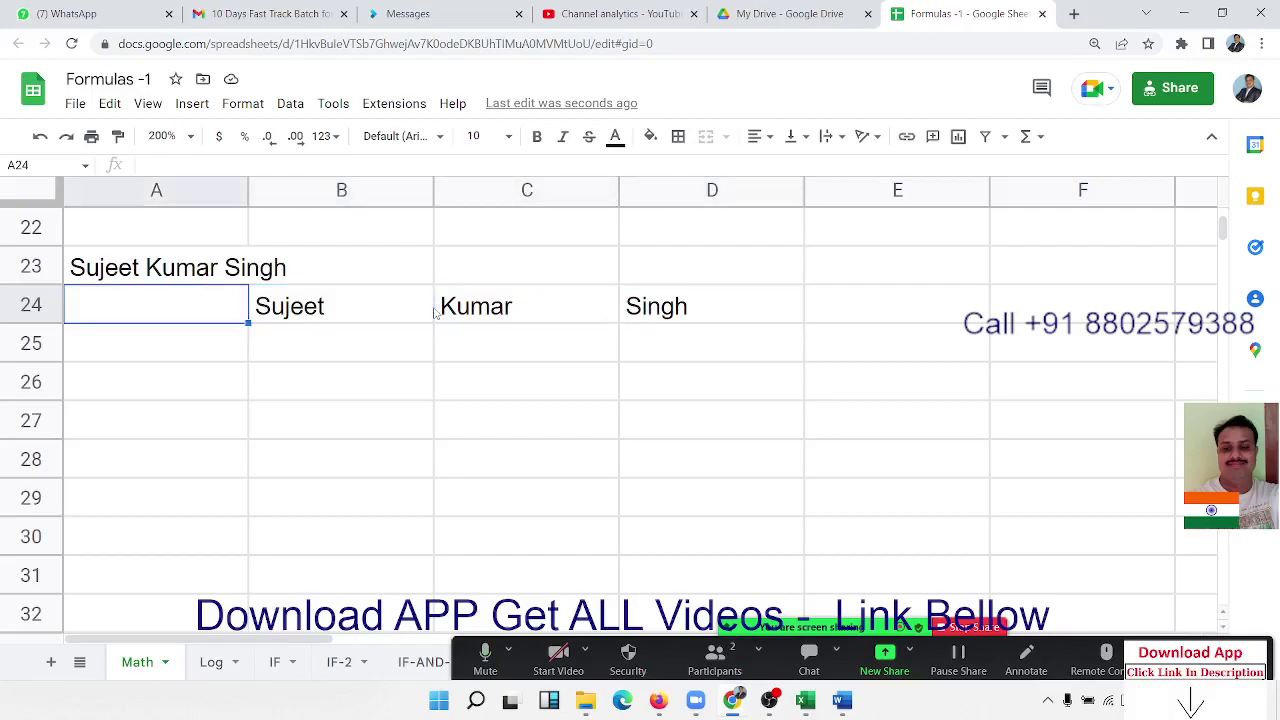
key(Up)
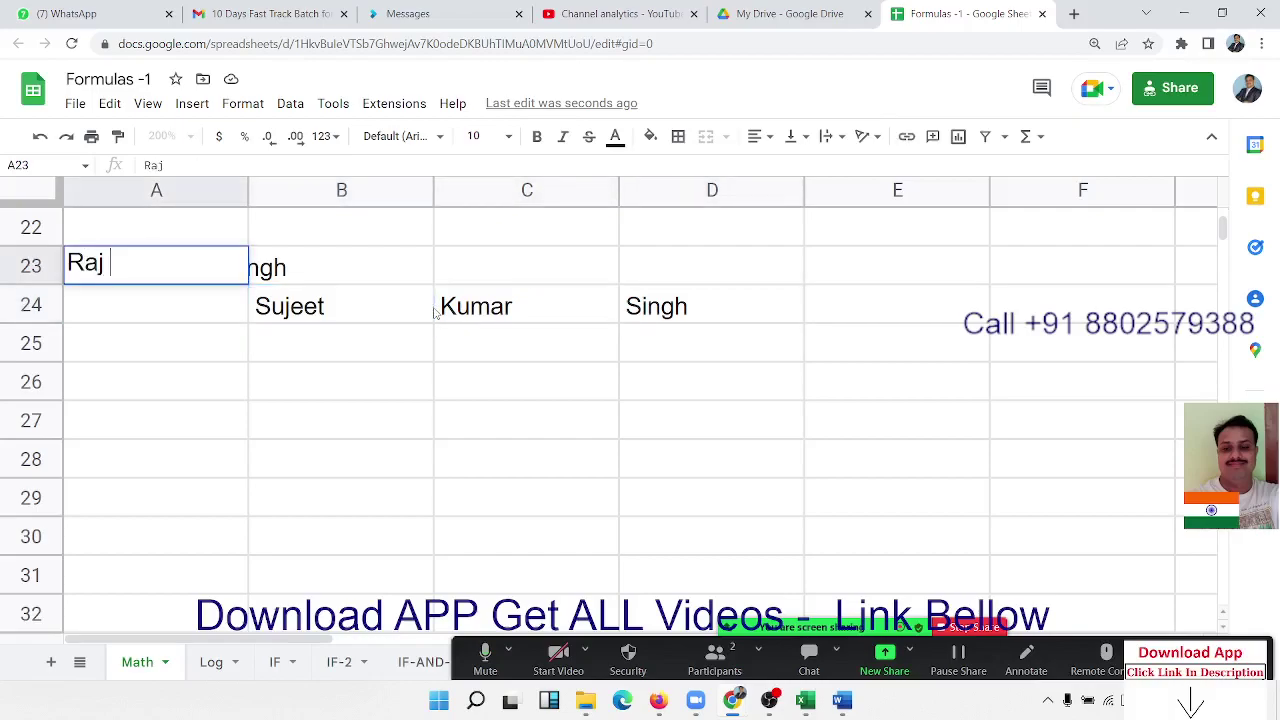
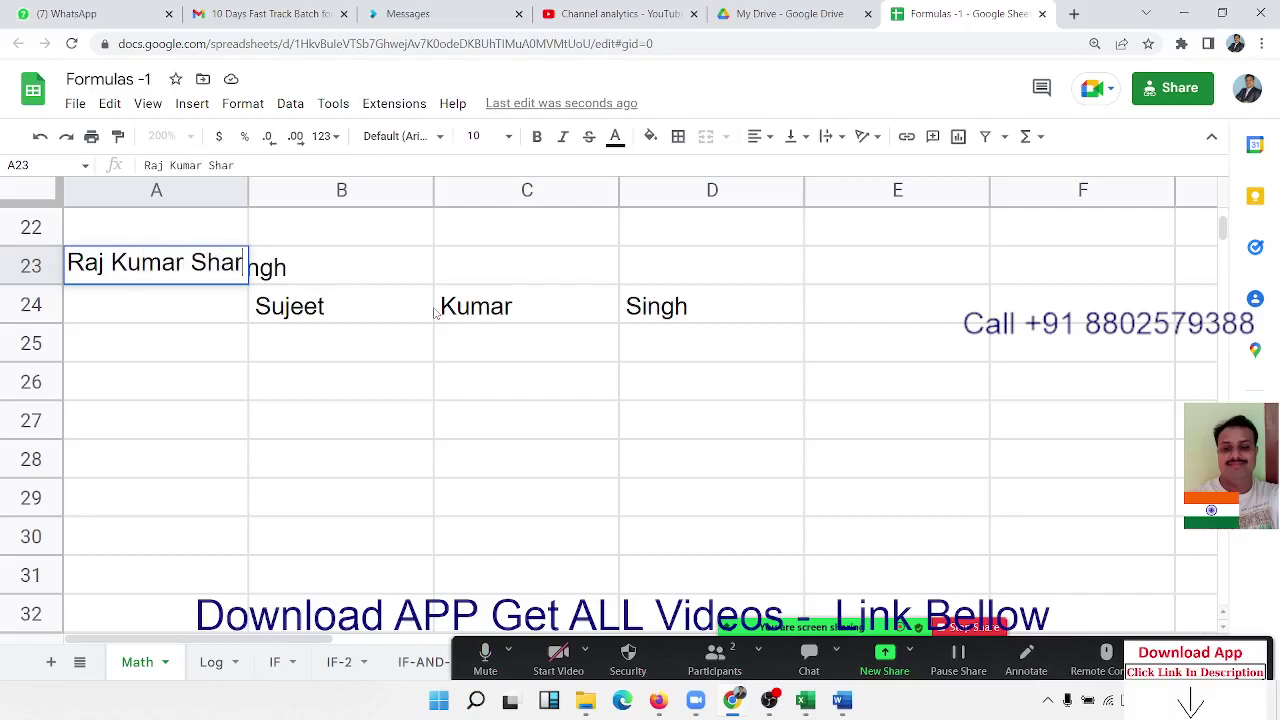
Replace the name in A23 with a different three-word full name
key(Return)
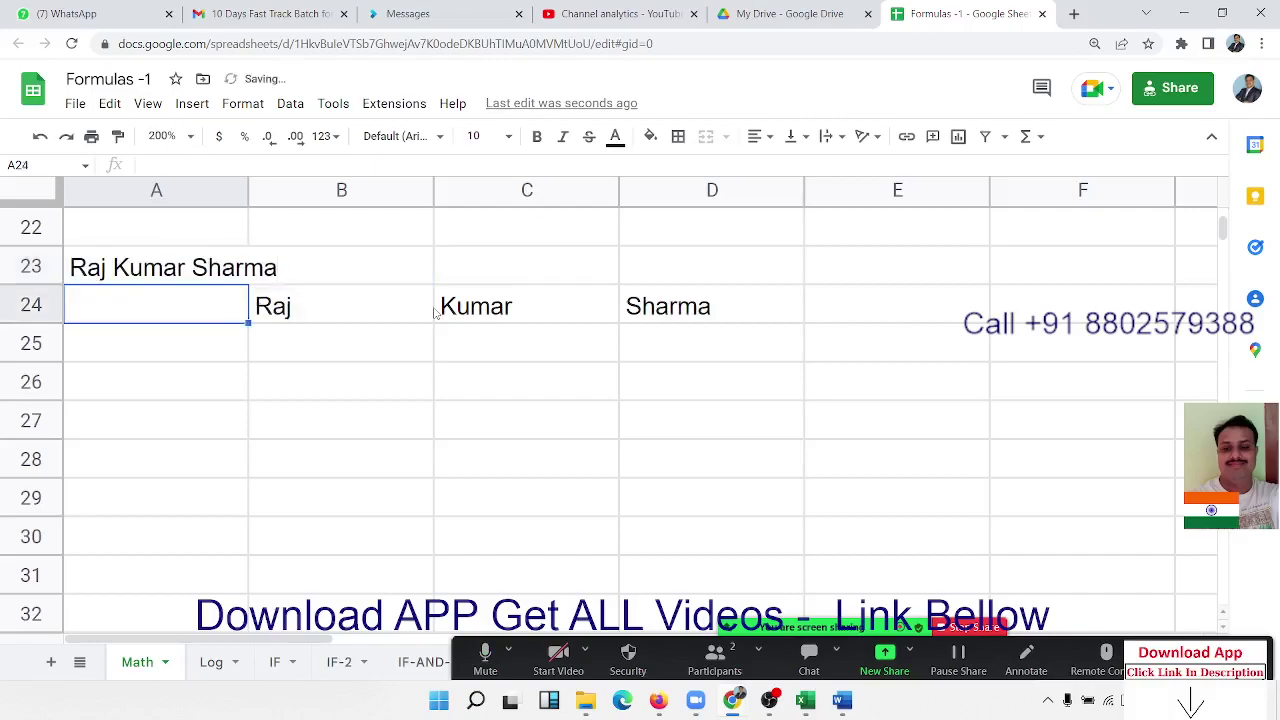
key(Down)
key(Right)
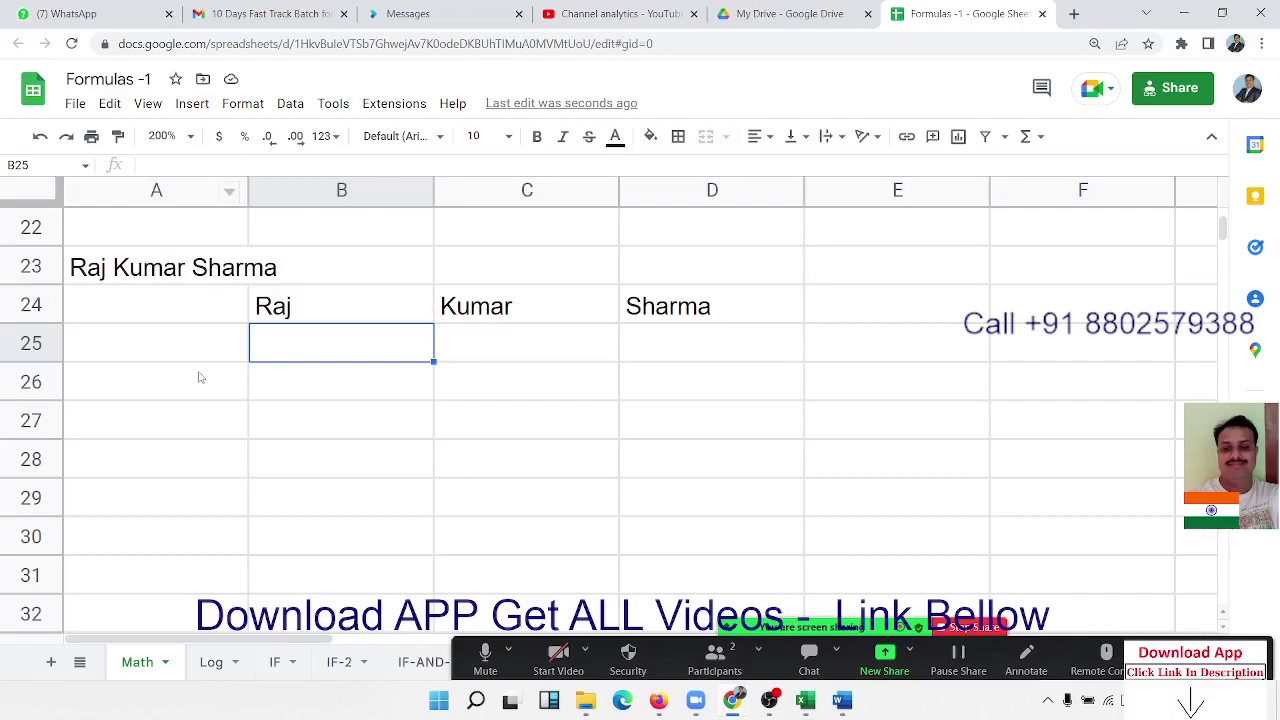
Check that B24:D24 now show the new name's three words
click(387, 307)
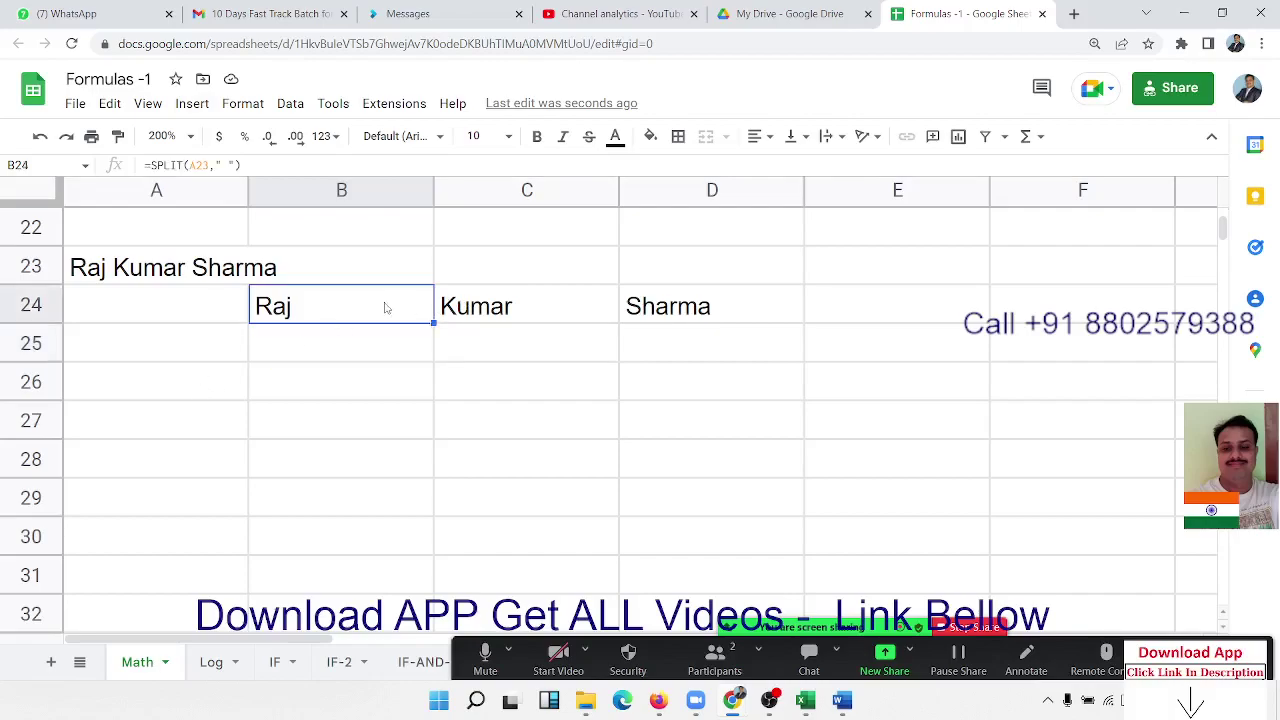
click(507, 311)
click(657, 313)
click(561, 315)
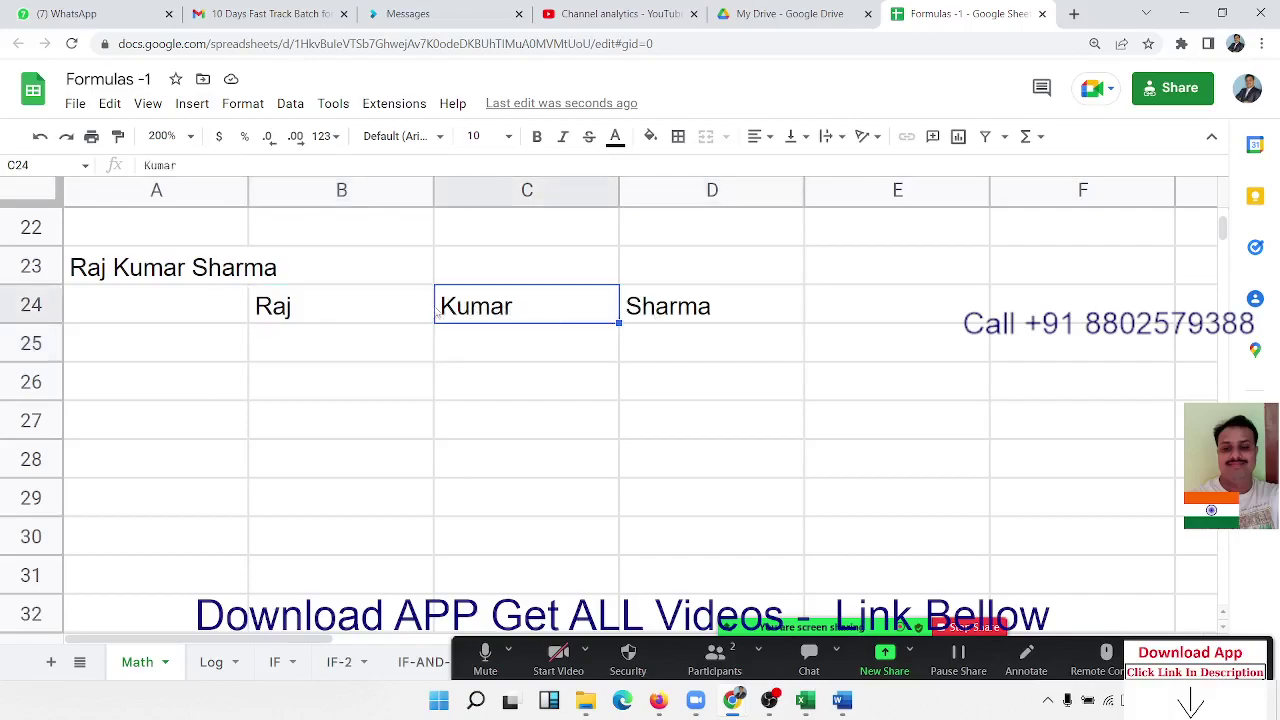
click(410, 309)
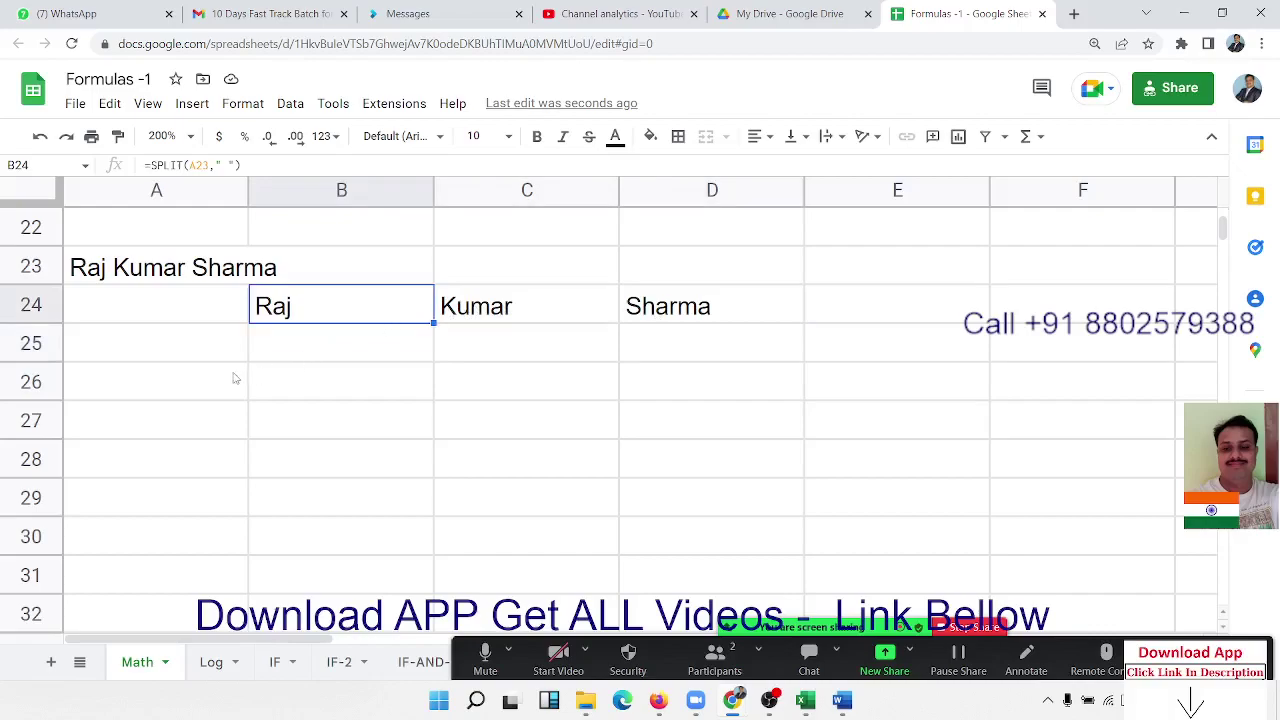
click(147, 391)
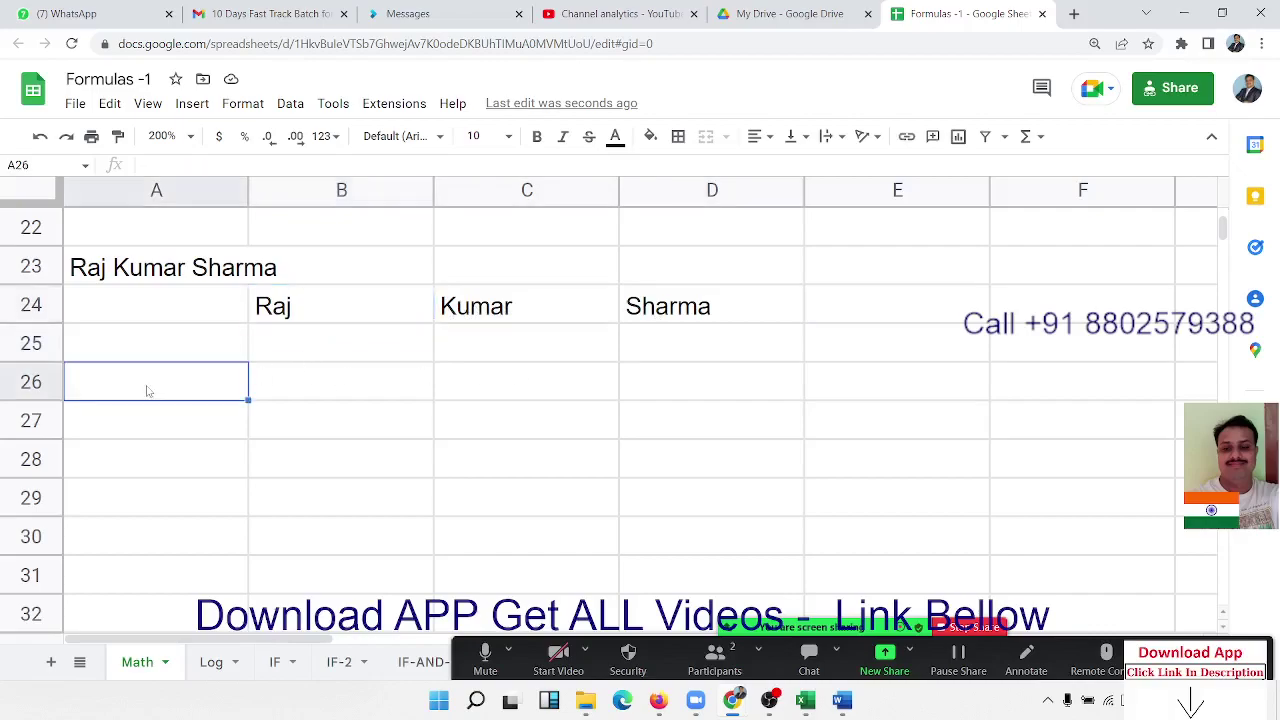
click(385, 303)
click(480, 303)
click(358, 315)
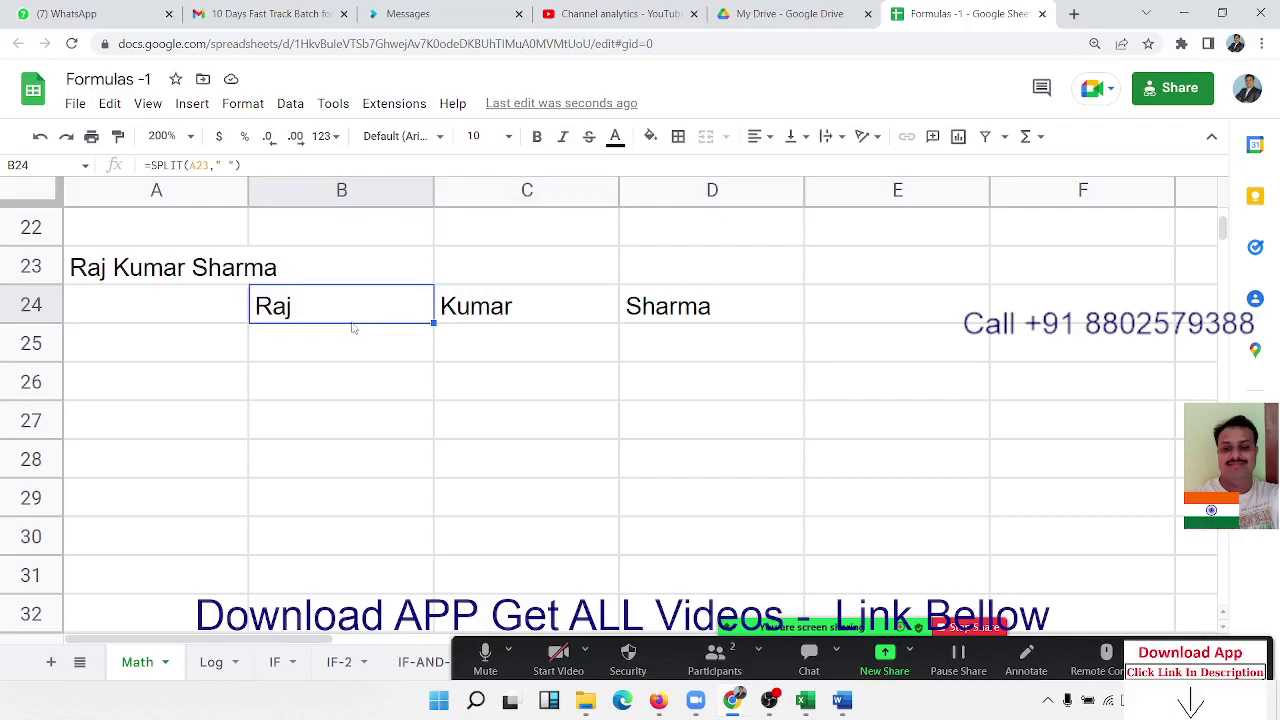
click(350, 340)
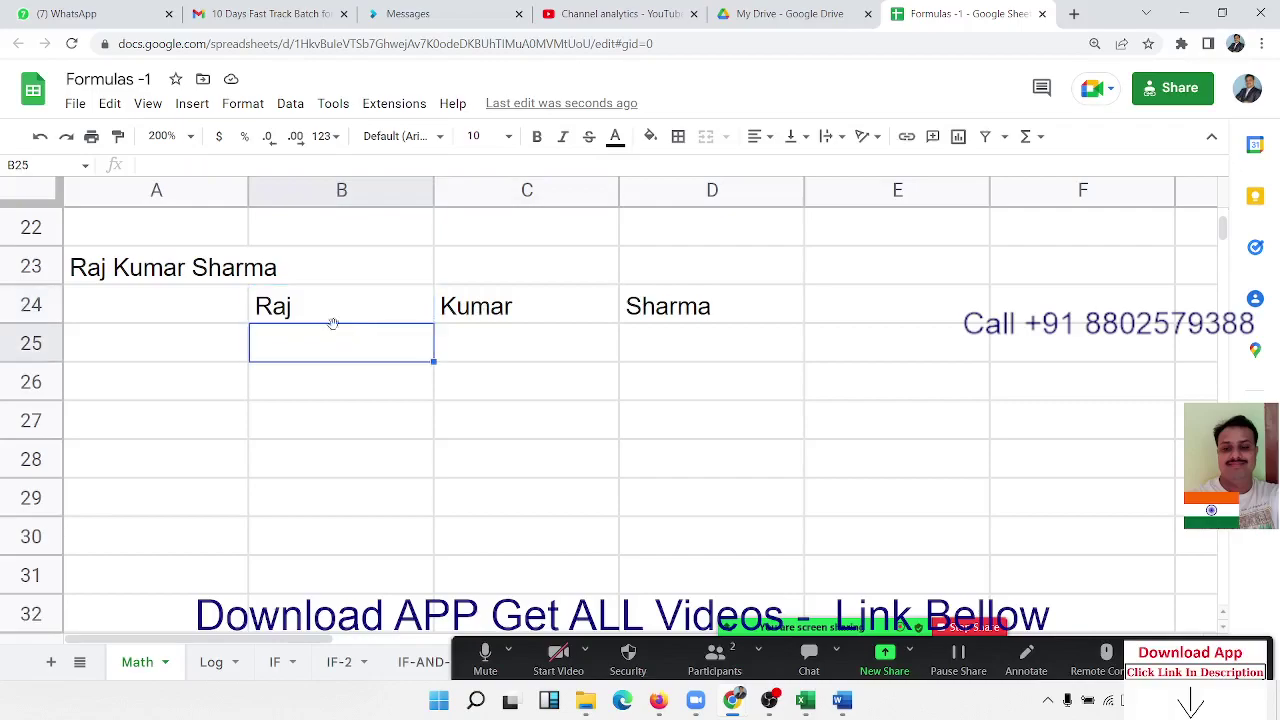
Open and close the Data menu, select B24:D24, then pick A26
click(290, 104)
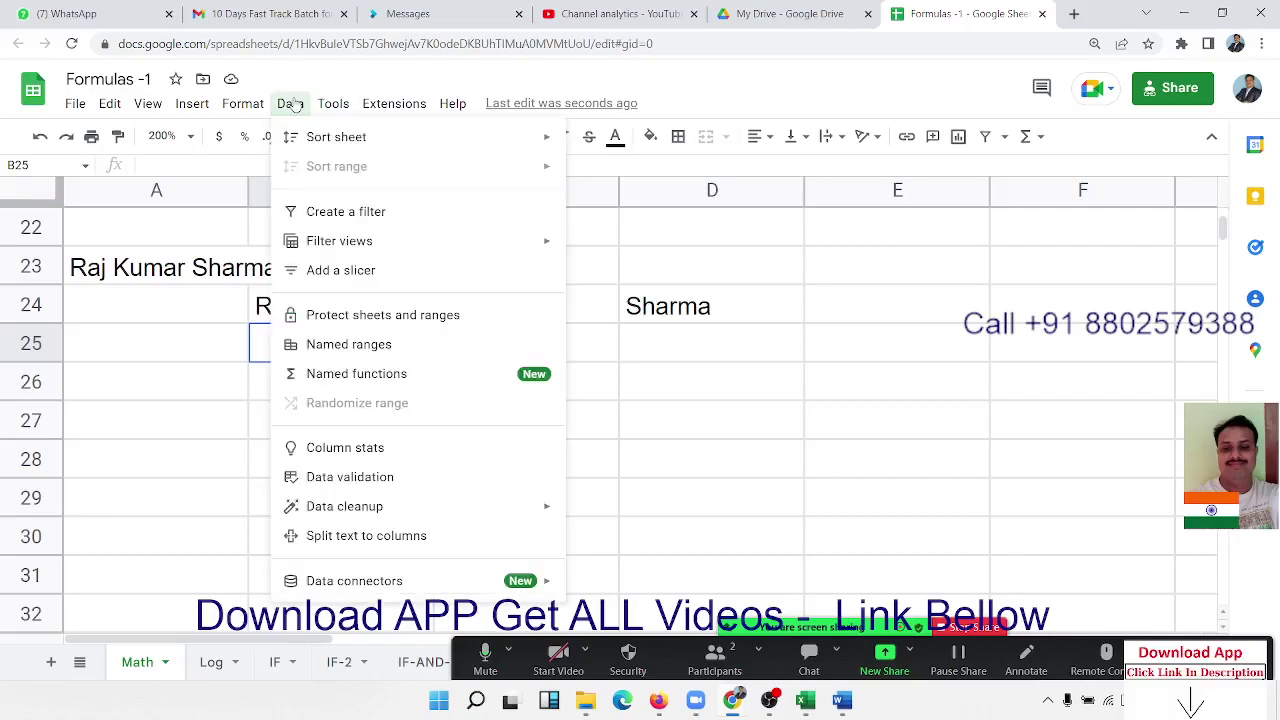
click(149, 341)
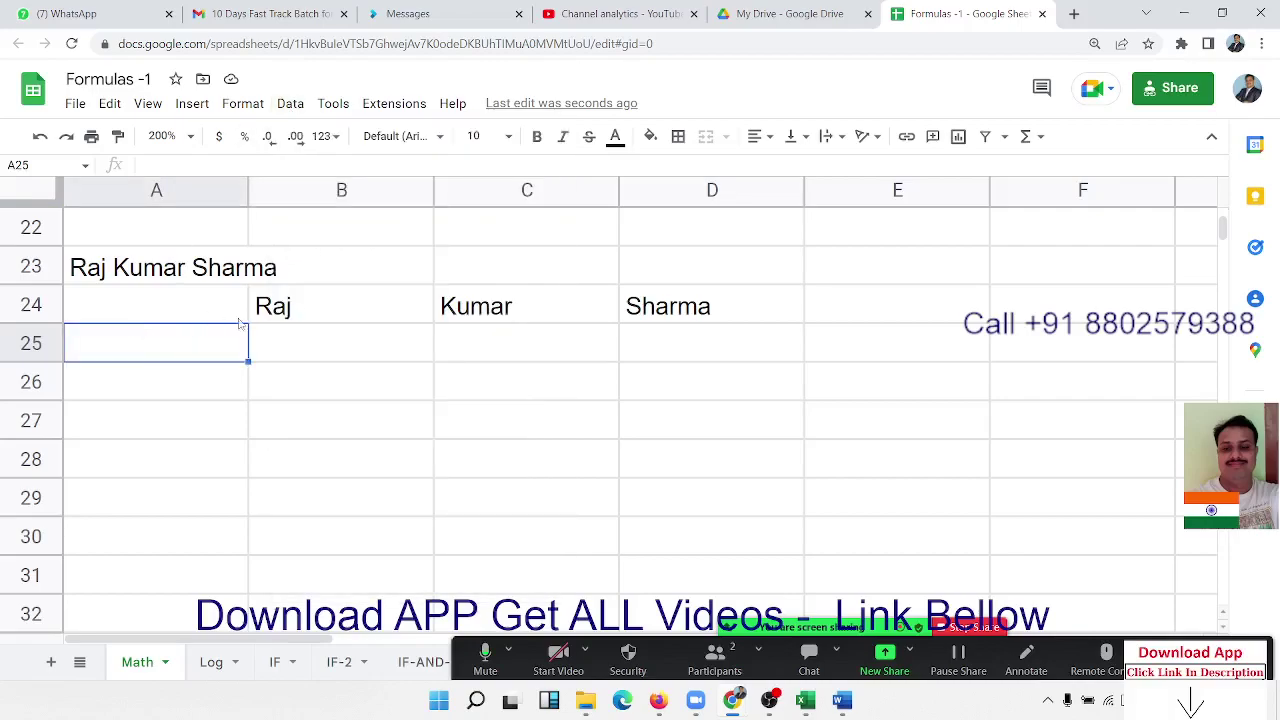
drag(285, 310, 645, 311)
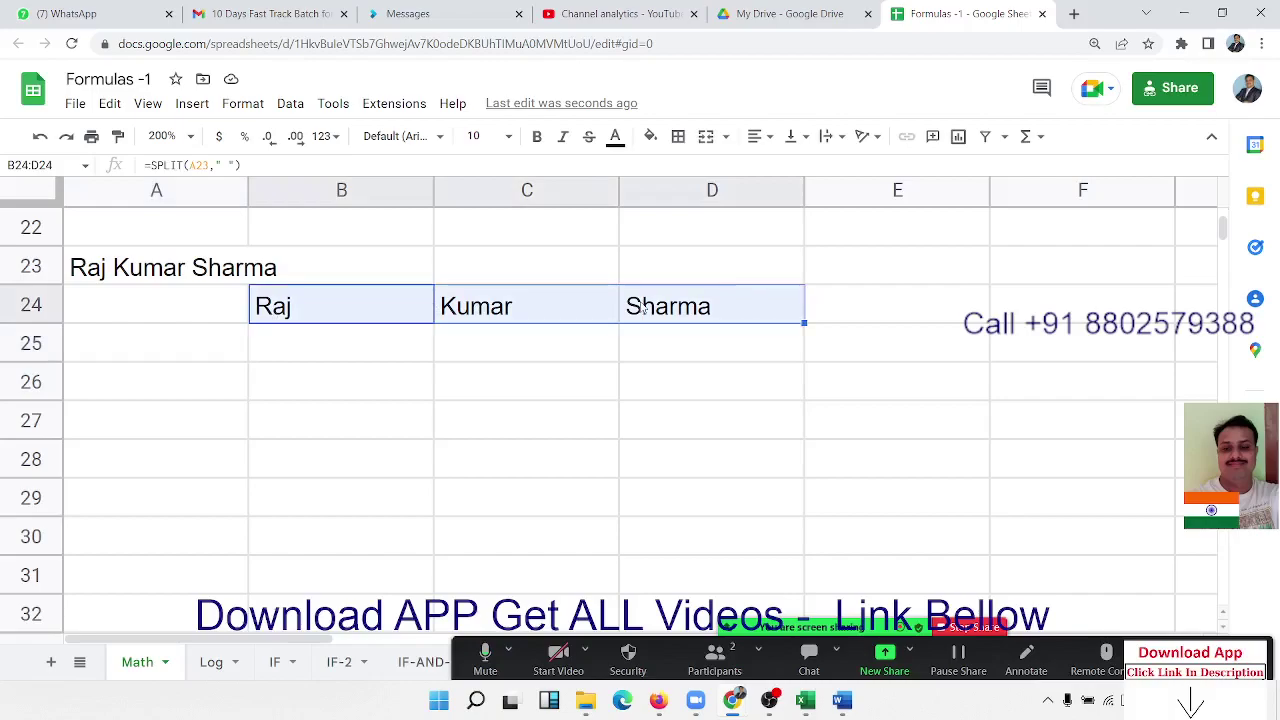
click(508, 377)
click(287, 385)
click(233, 394)
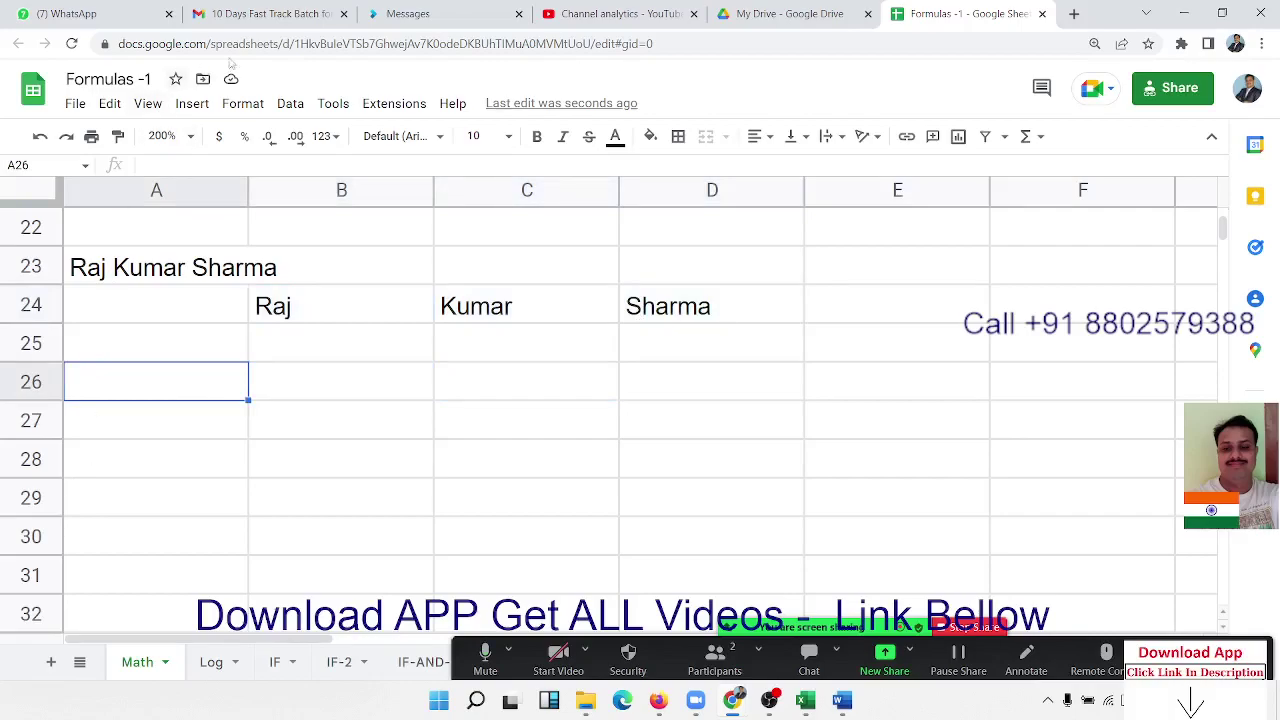
Enter the numbers 852, 365, 25 and 6 in A26:A29
text(852)
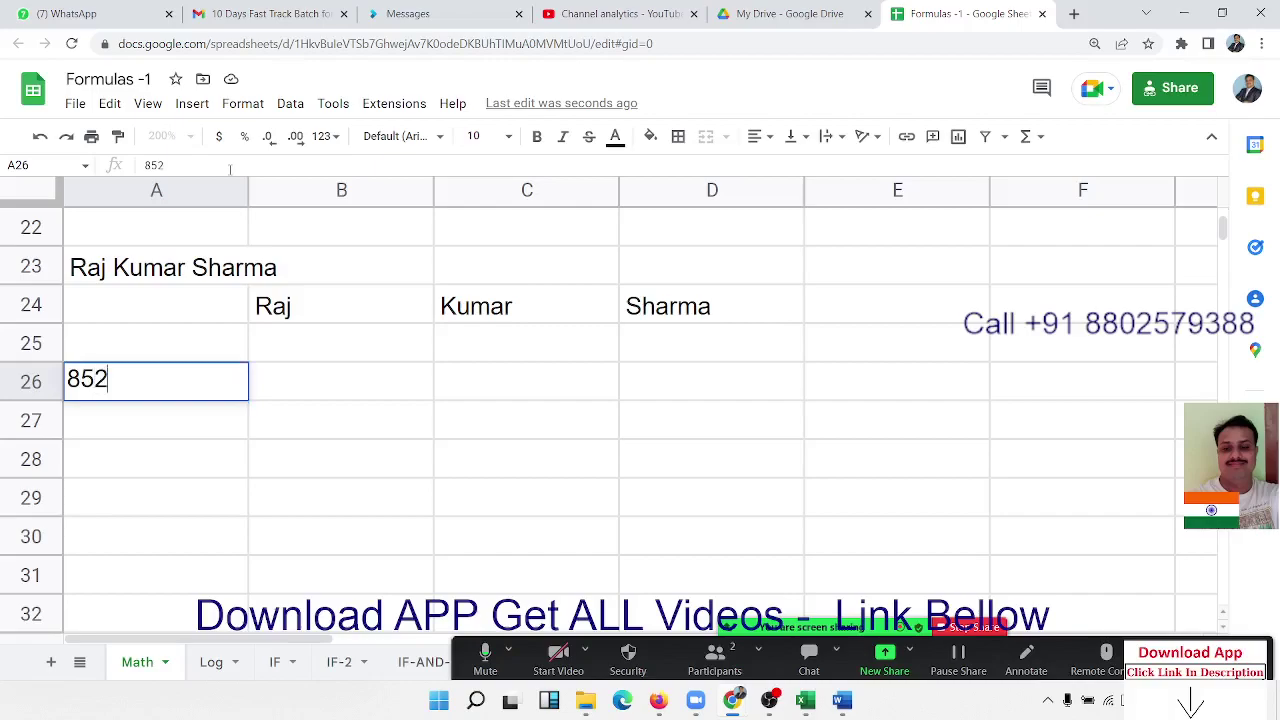
key(Return)
text(365)
key(Return)
text(25)
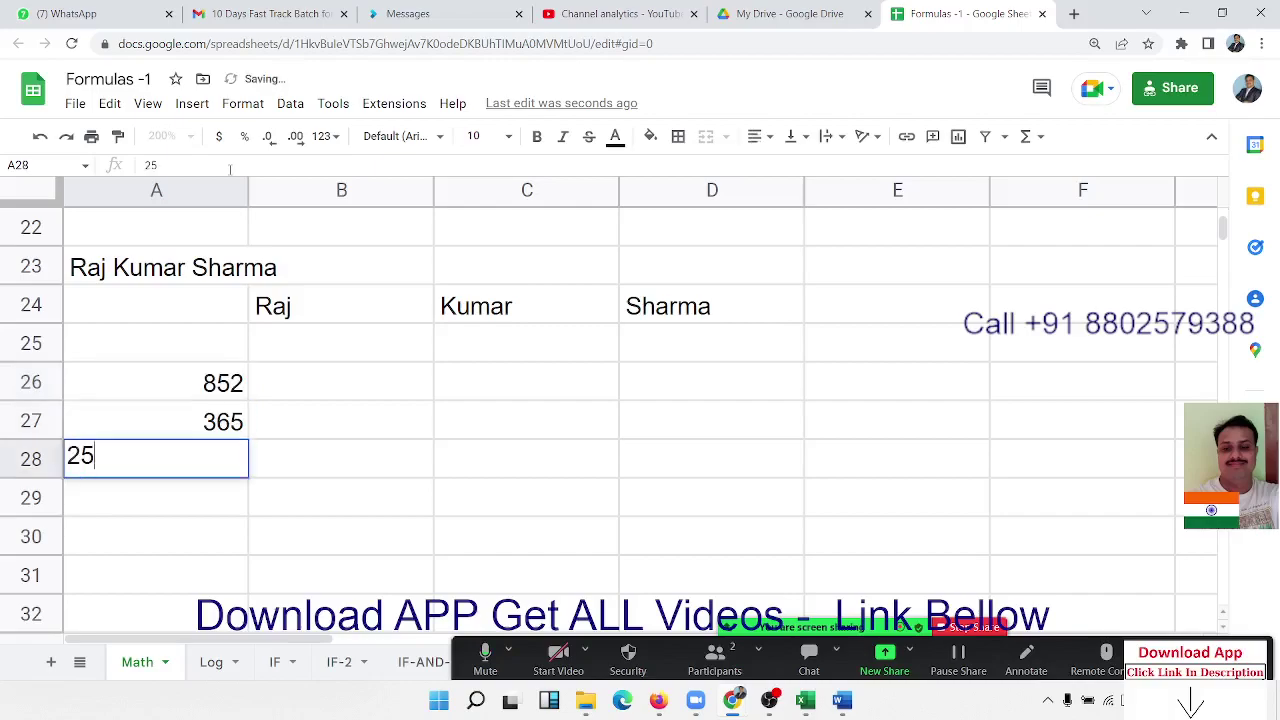
key(Return)
text(6)
key(Return)
Replace A27 with sad and A29 with s, and add 215 and sad in A30:A31
key(Up)
key(Up)
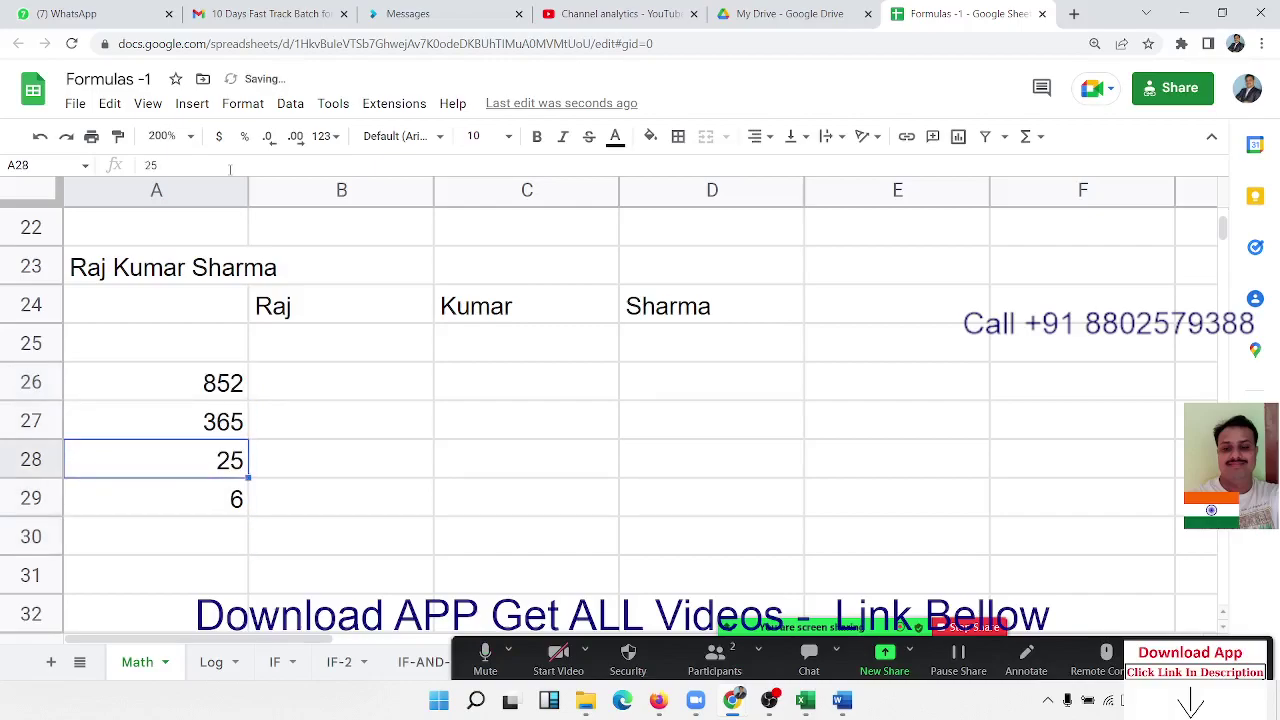
key(Up)
text(sad)
key(Return)
key(Return)
key(Return)
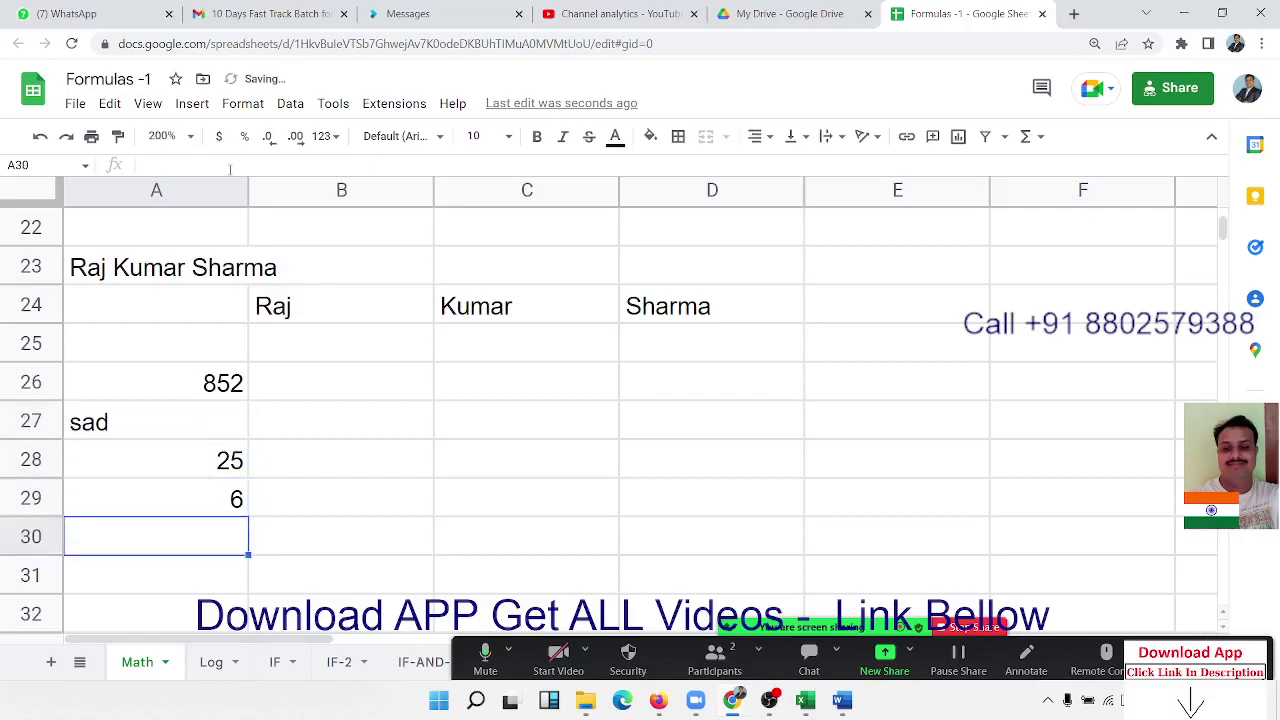
text(215)
key(Return)
text(sad)
key(Return)
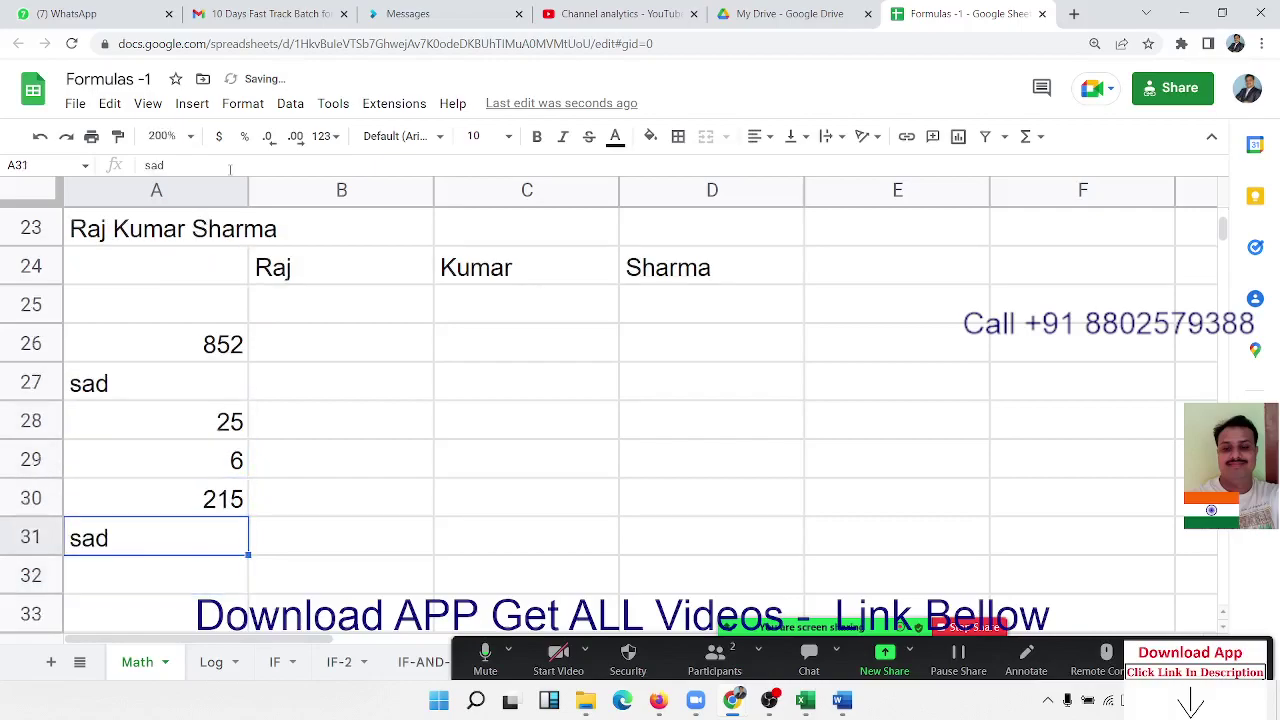
key(Up)
key(Up)
key(Up)
text(s)
key(Return)
key(Up)
key(Up)
key(Up)
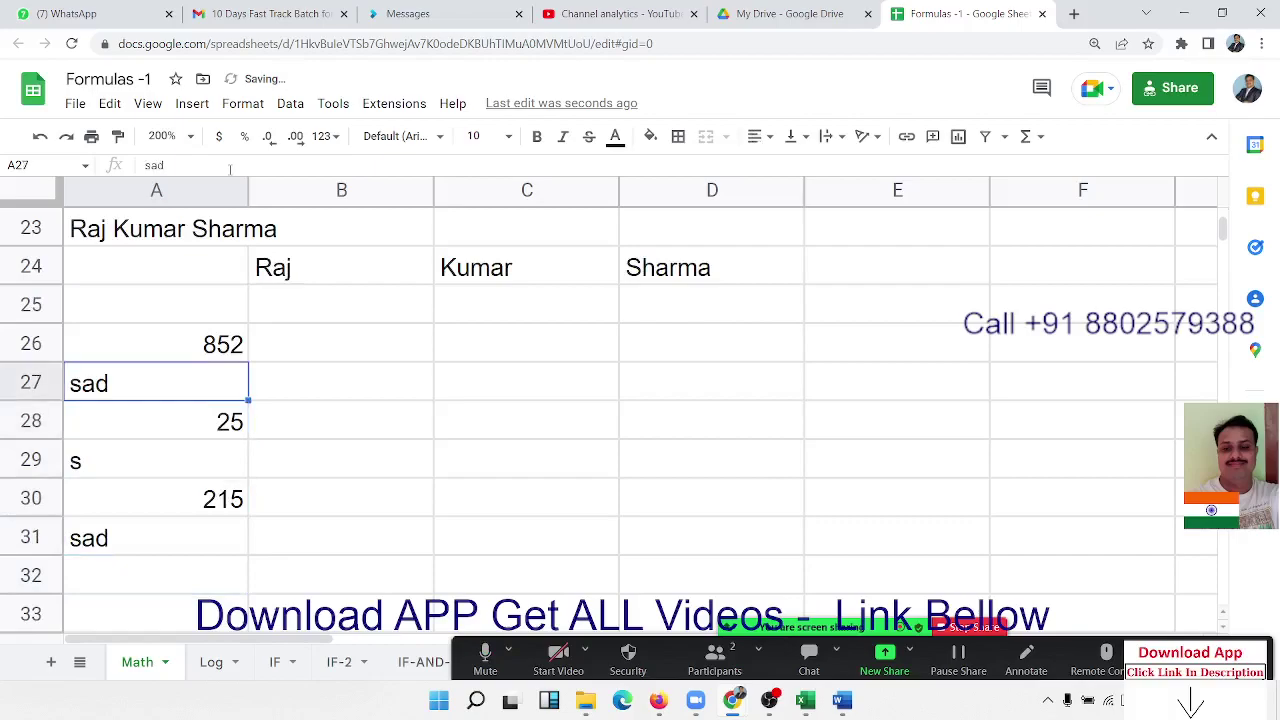
key(Up)
Enter =T(A26) in B26 and accept the autofill suggestion down to B31
key(Right)
text(=t)
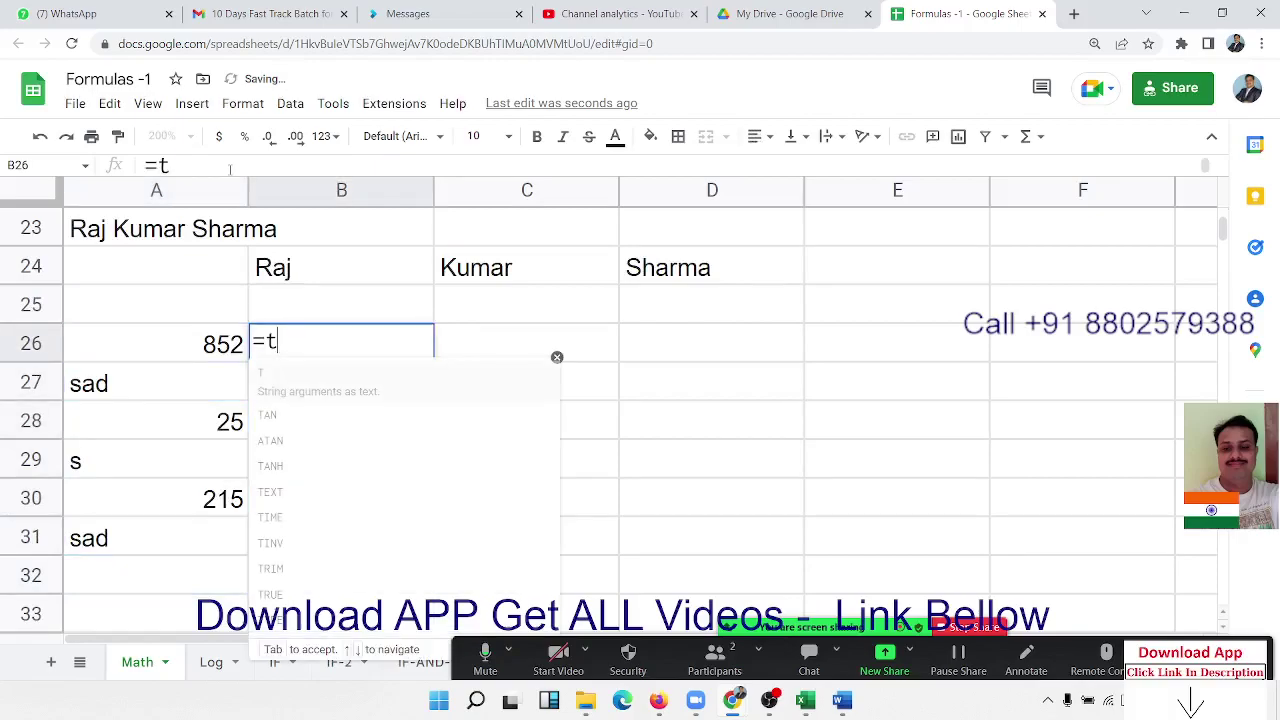
text(()
key(Left)
key(Return)
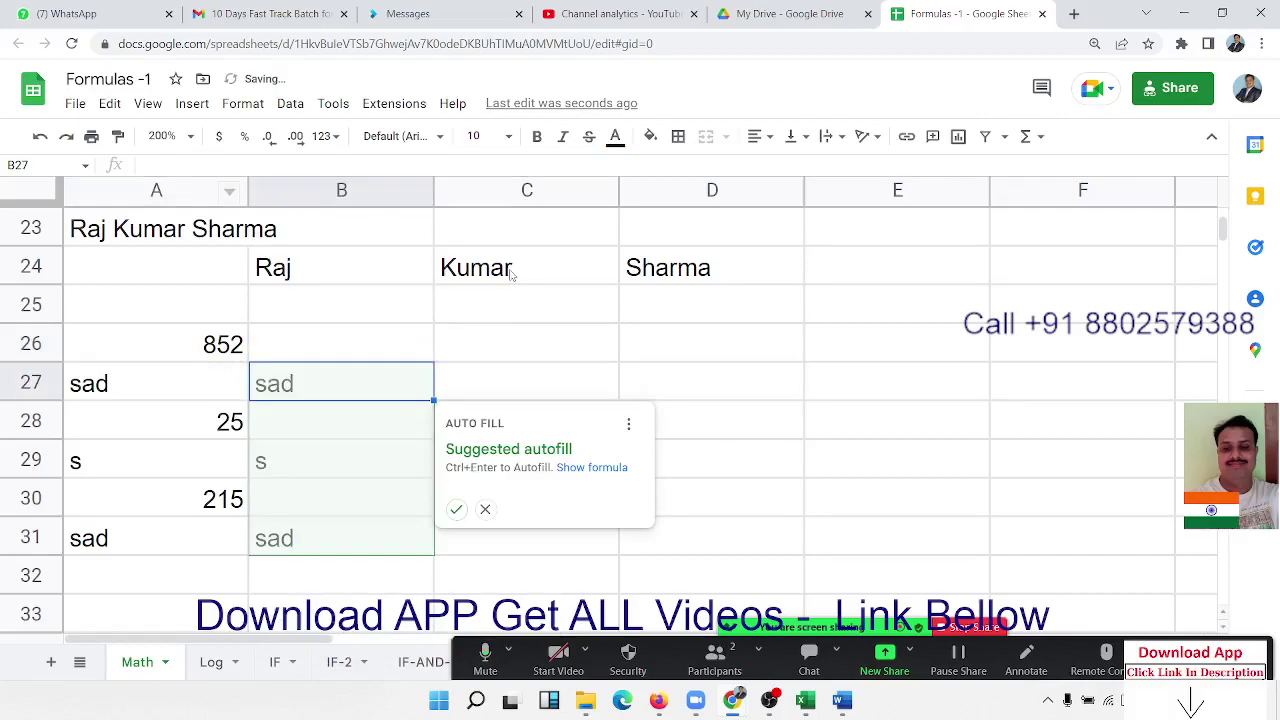
click(457, 510)
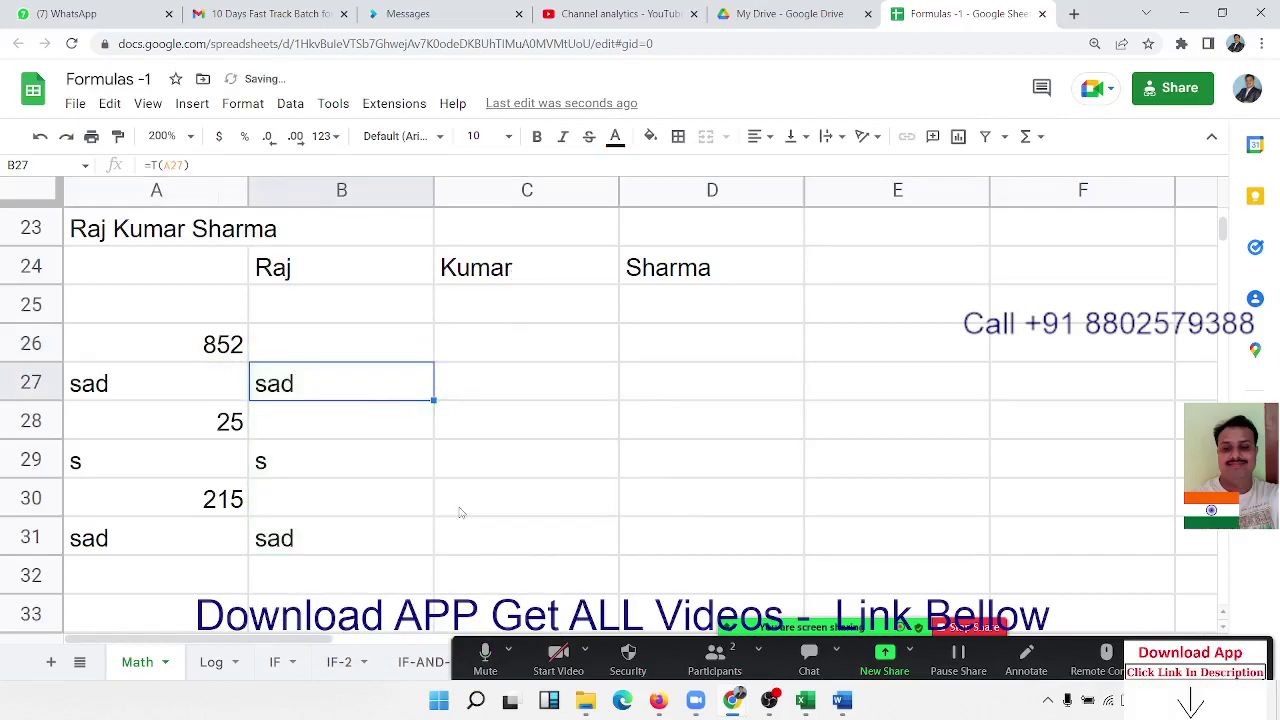
Compare the mixed values in A26:A31 with the text-only T results in B26:B31
click(337, 339)
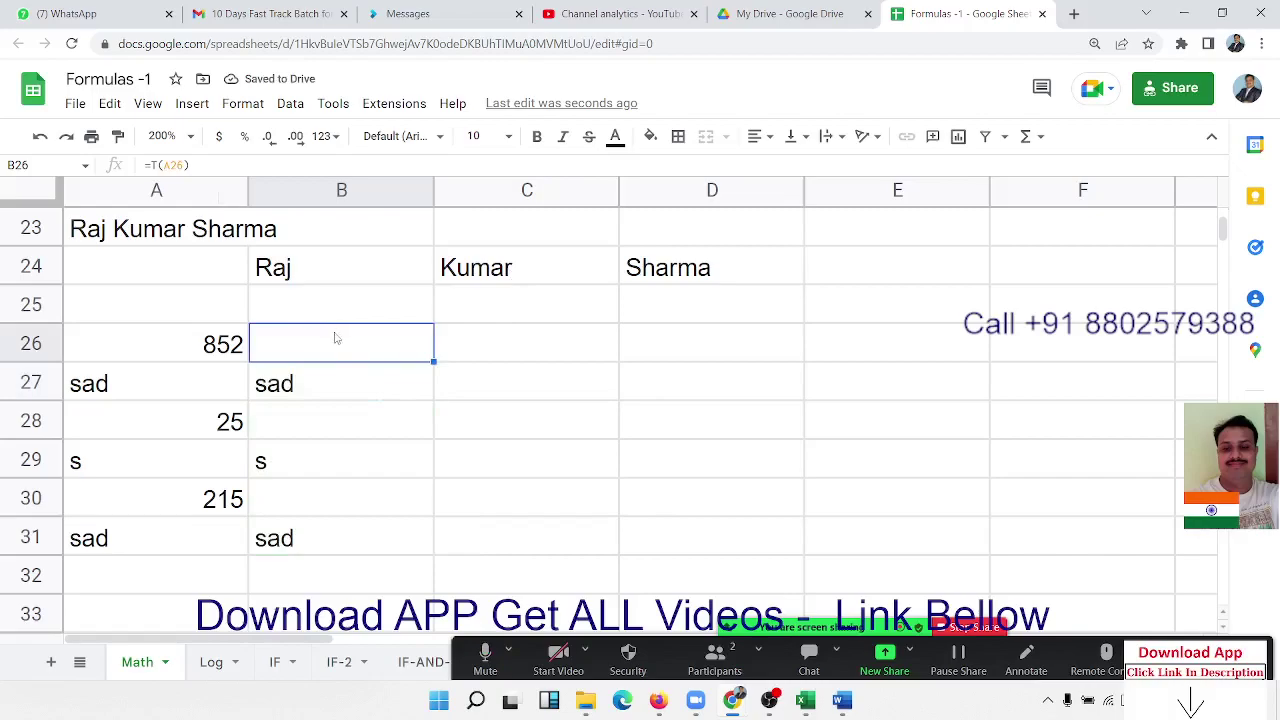
click(313, 428)
click(305, 506)
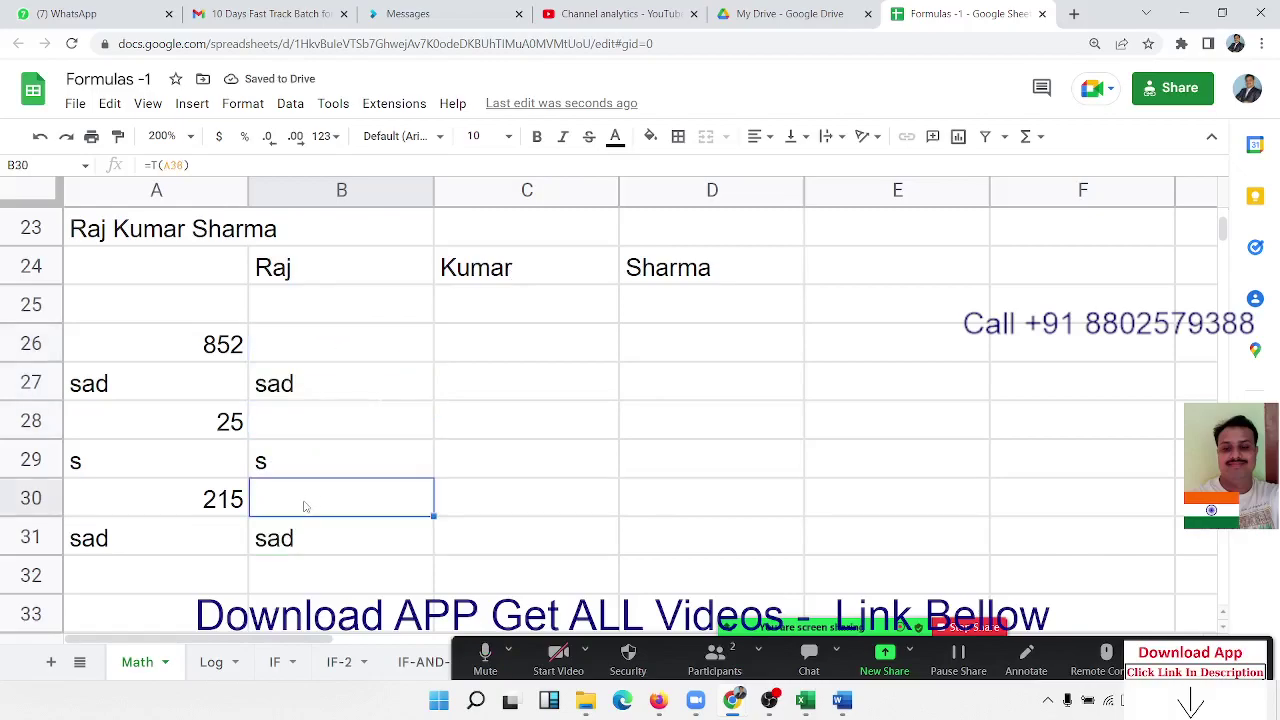
drag(212, 343, 201, 551)
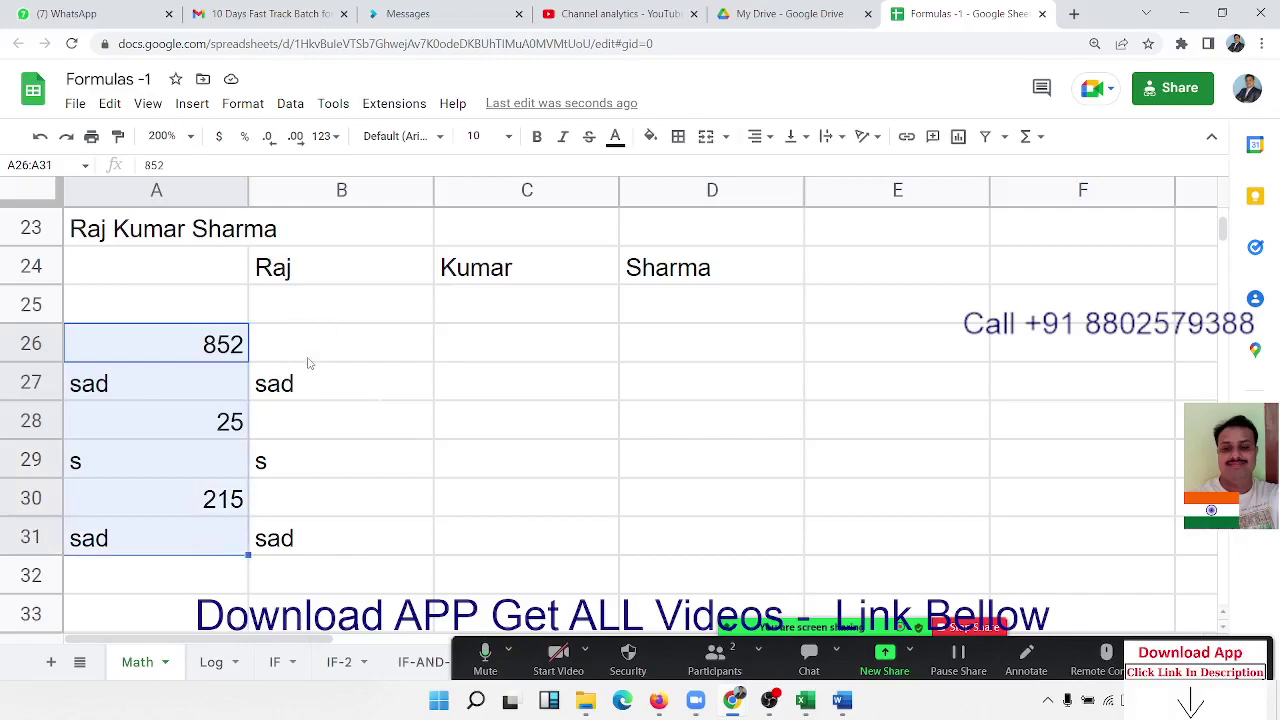
drag(308, 356, 308, 538)
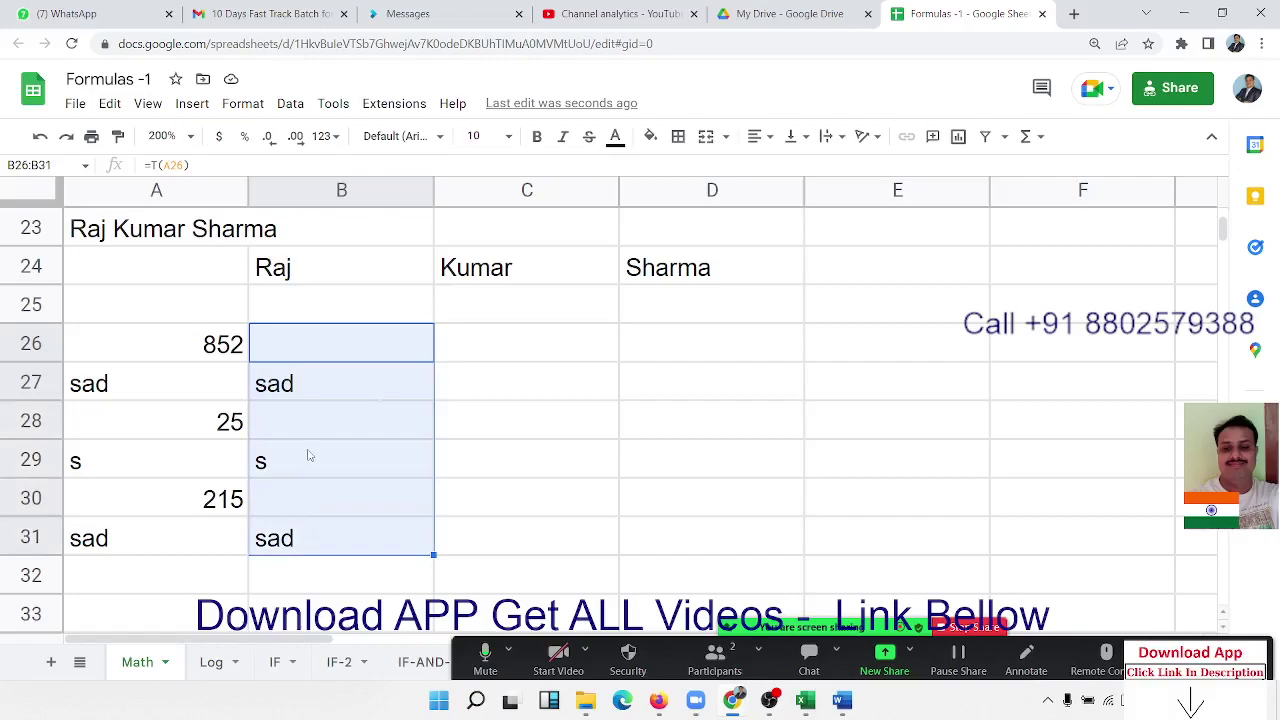
Enter =N(A26) in C26 and fill it down to C31 with Ctrl+D
click(457, 360)
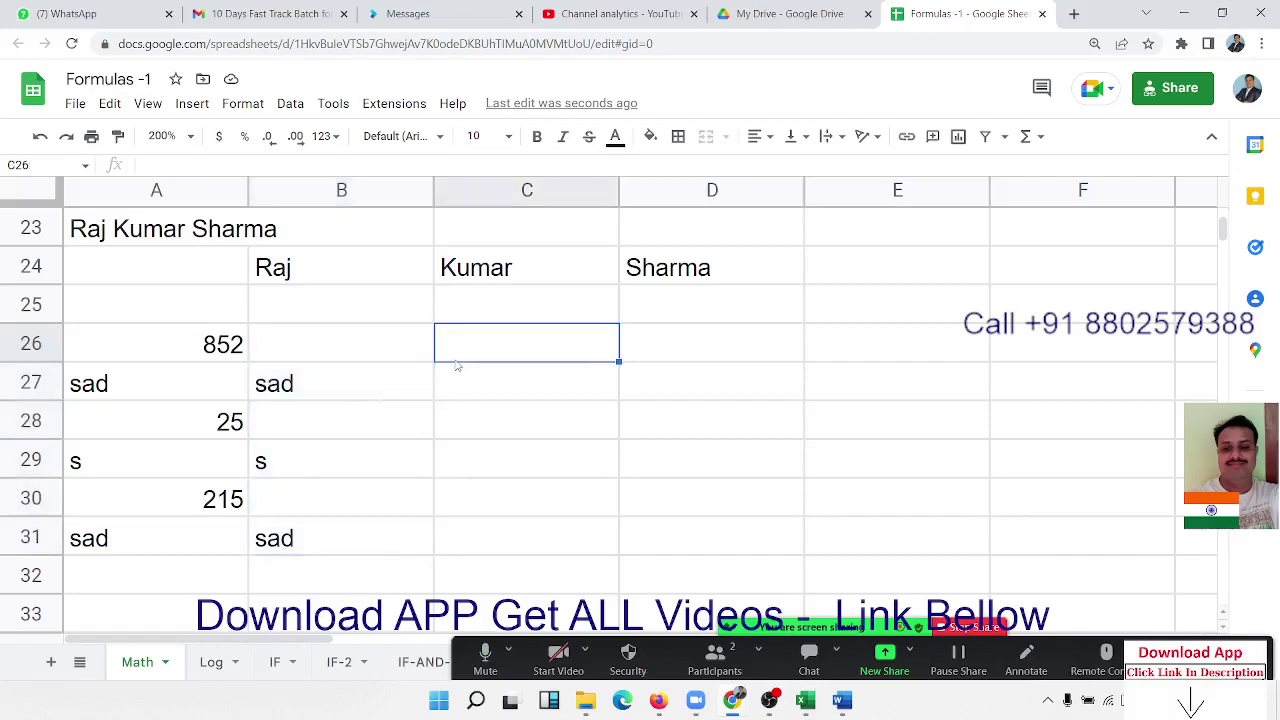
text(=n()
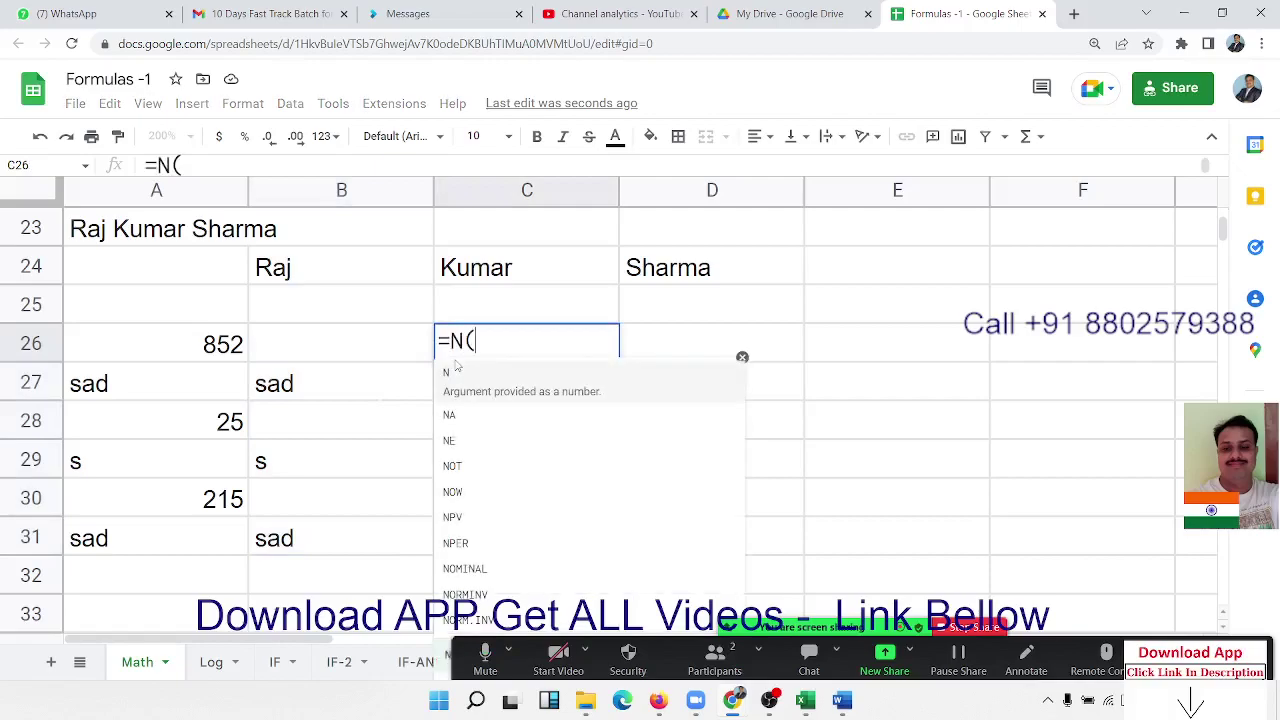
text(B26)
key(Left)
key(Return)
key(Up)
key(Left)
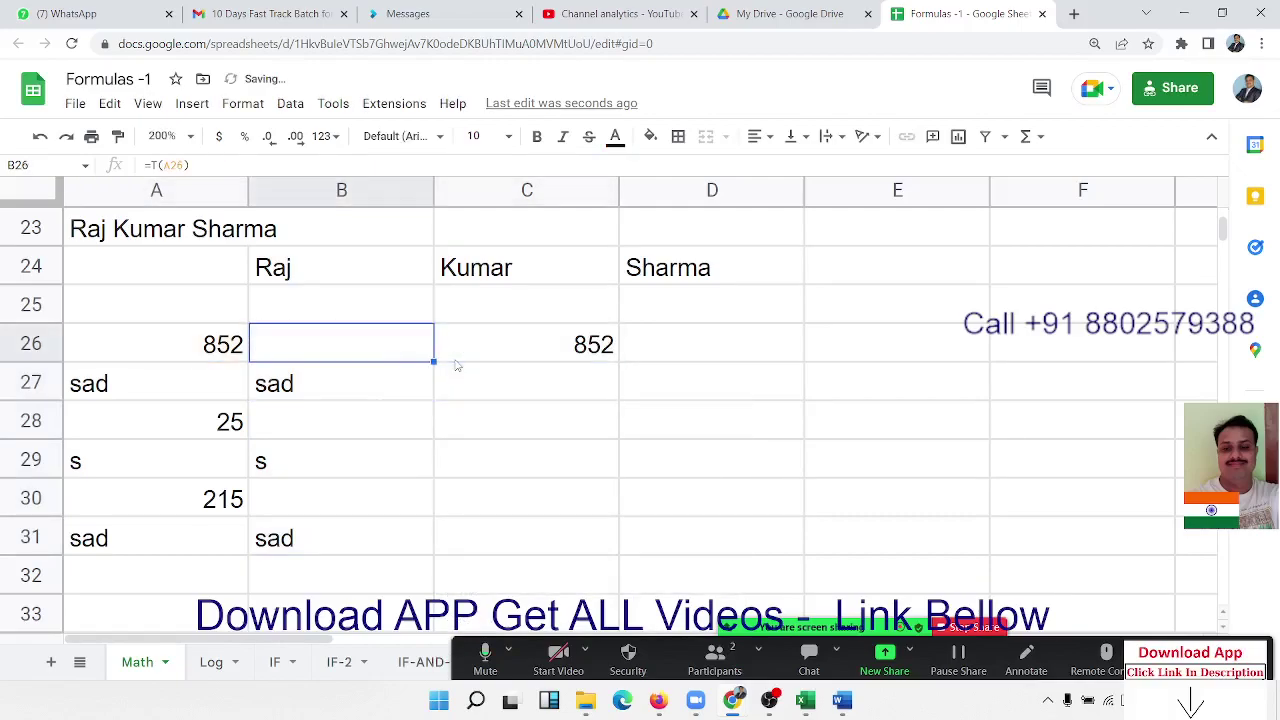
key(Down)
key(Down)
key(Down)
key(Right)
key(ctrl+shift+Up)
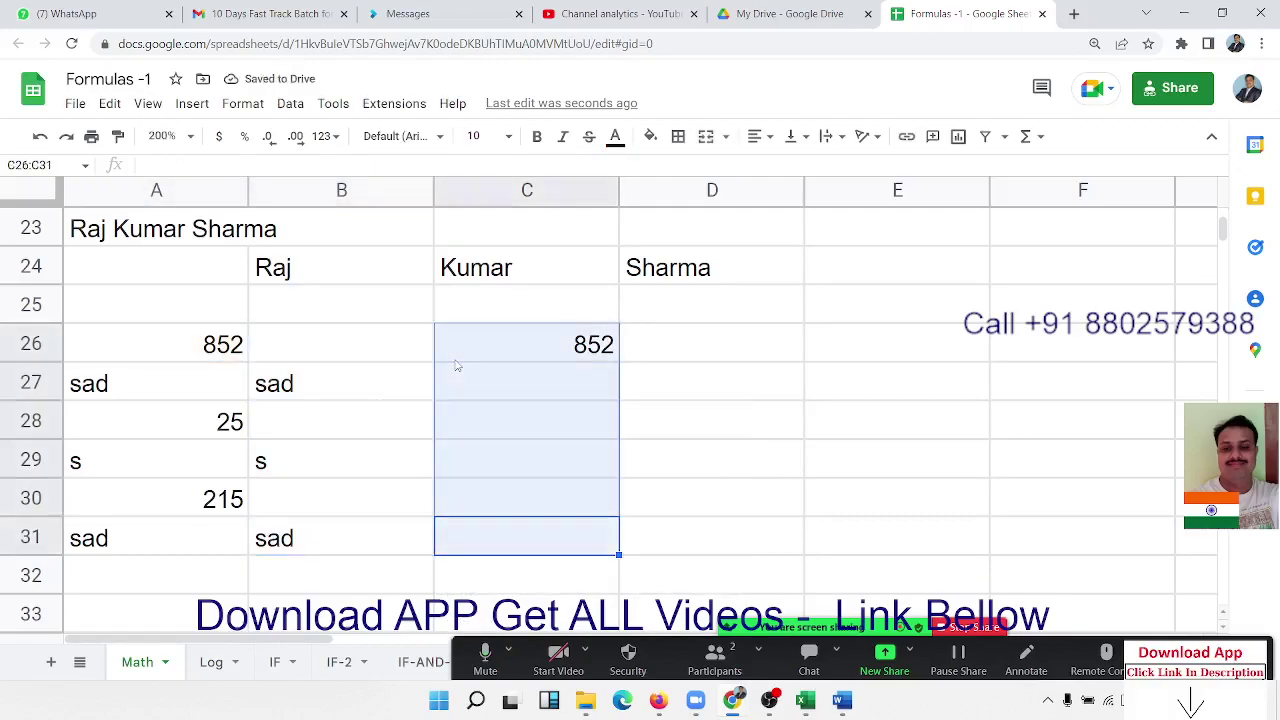
key(ctrl+d)
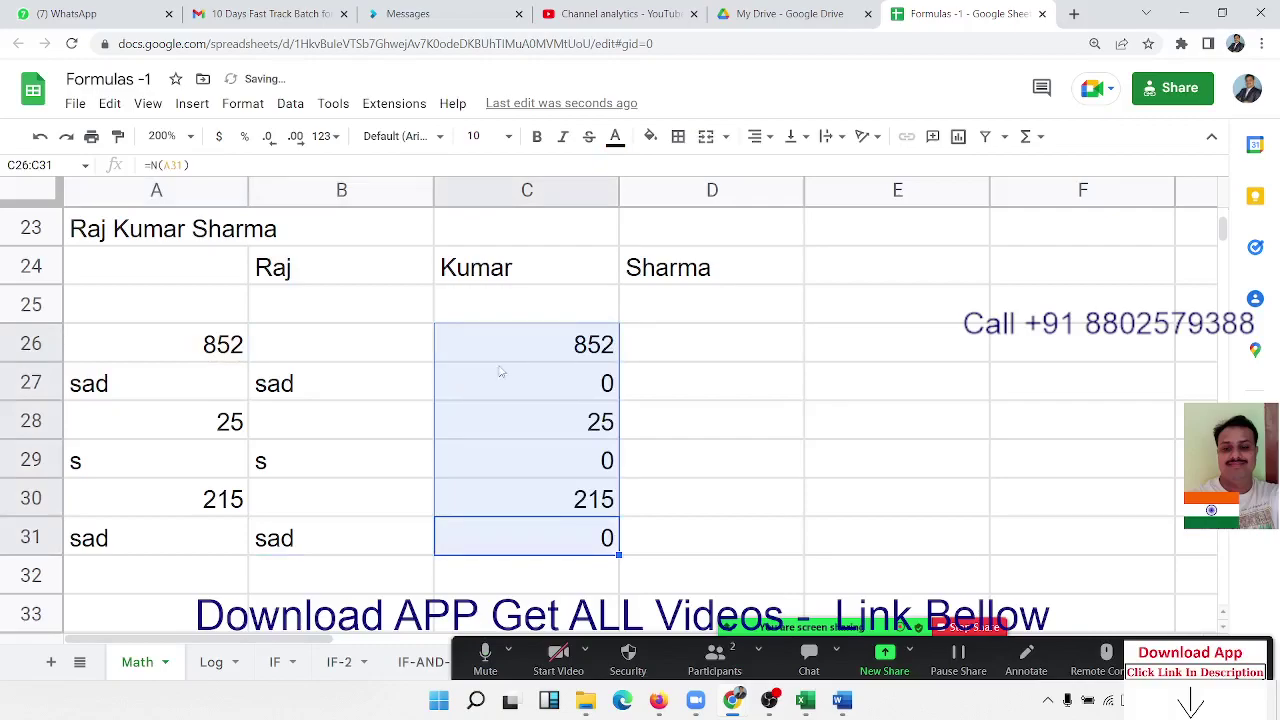
Scroll down and select A34 for the REPT example
click(531, 351)
click(695, 356)
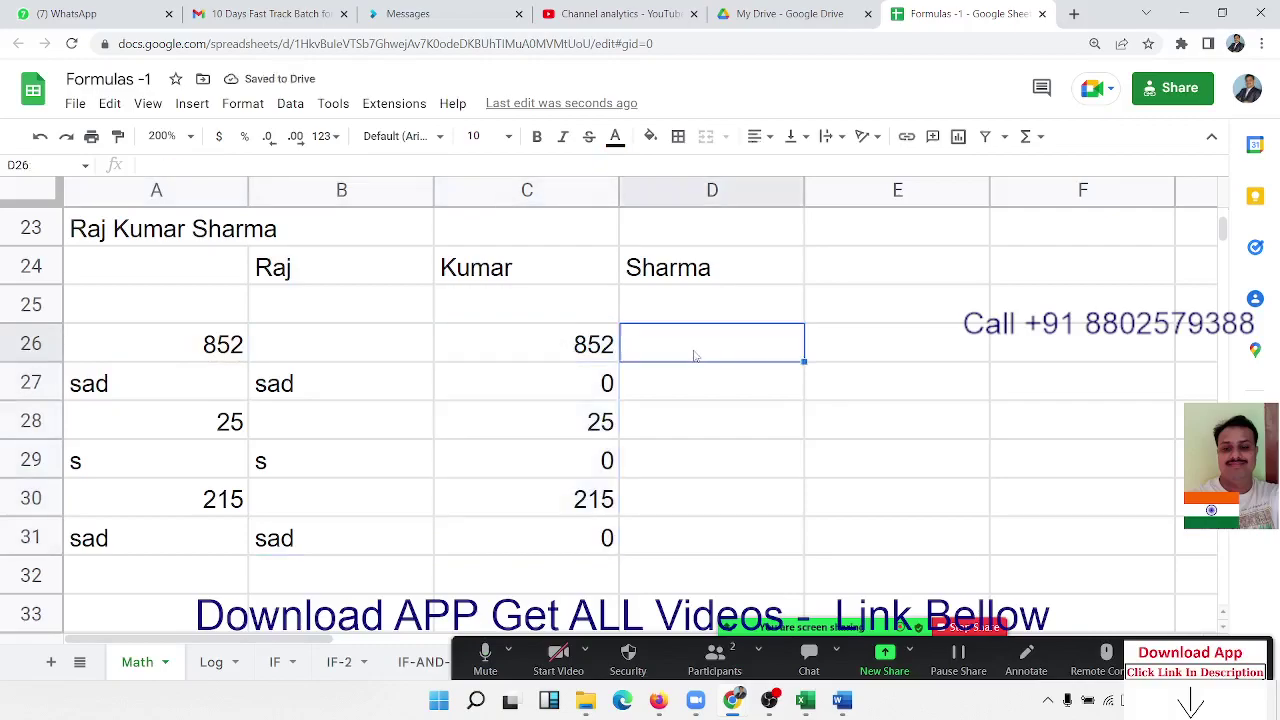
scroll(437, 372, down, 2)
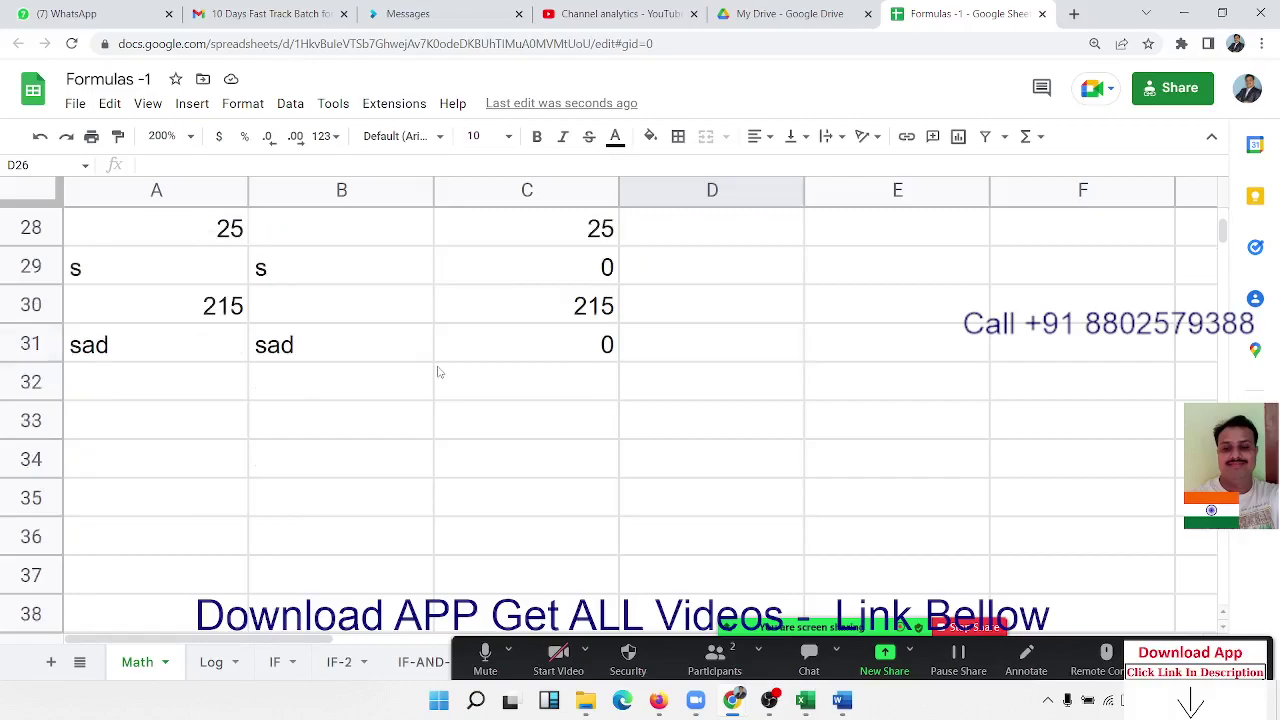
scroll(300, 378, down, 2)
click(110, 271)
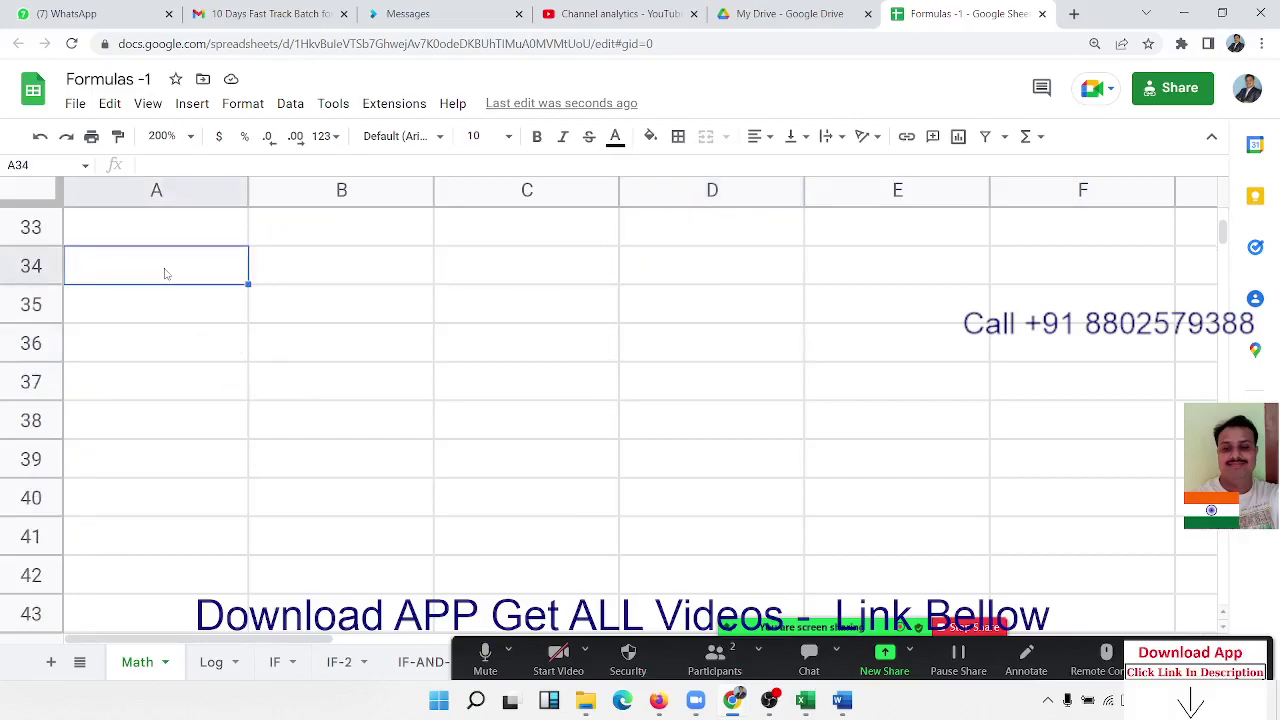
Enter 'A' in A34 and =REPT(A34,5) in B34, giving AAAAA
text(A)
key(Tab)
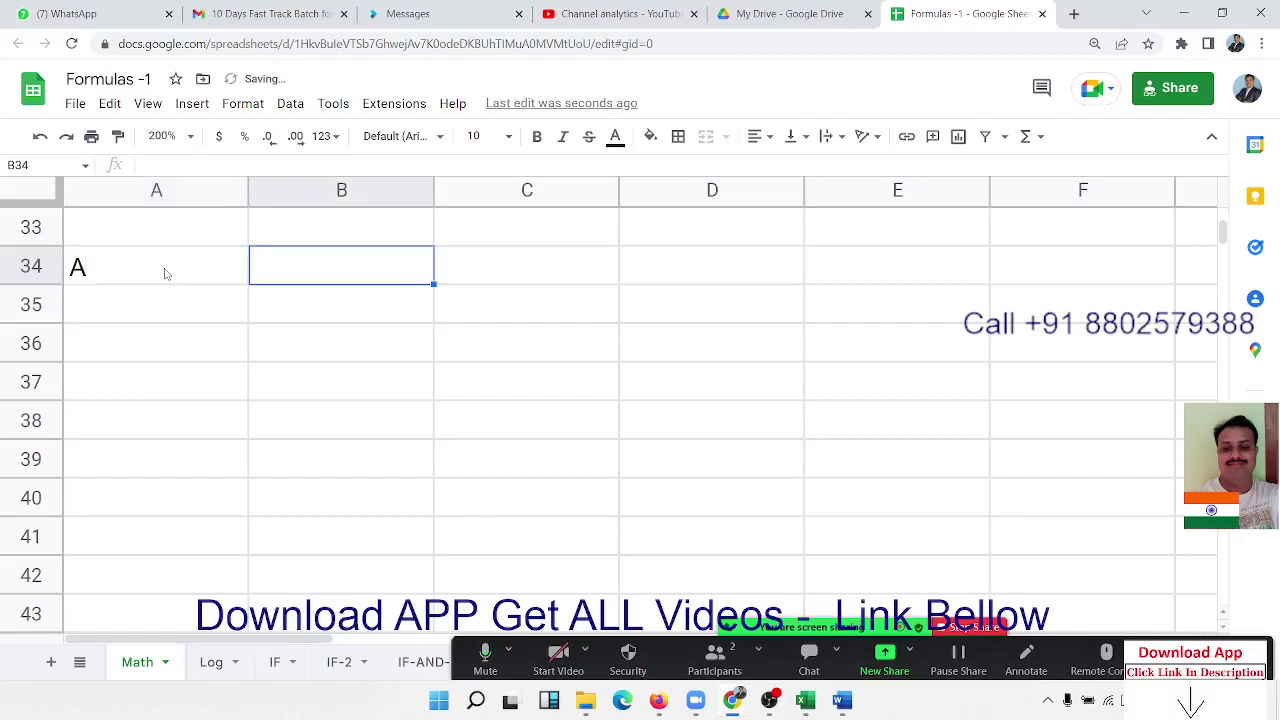
text(=re)
key(Down)
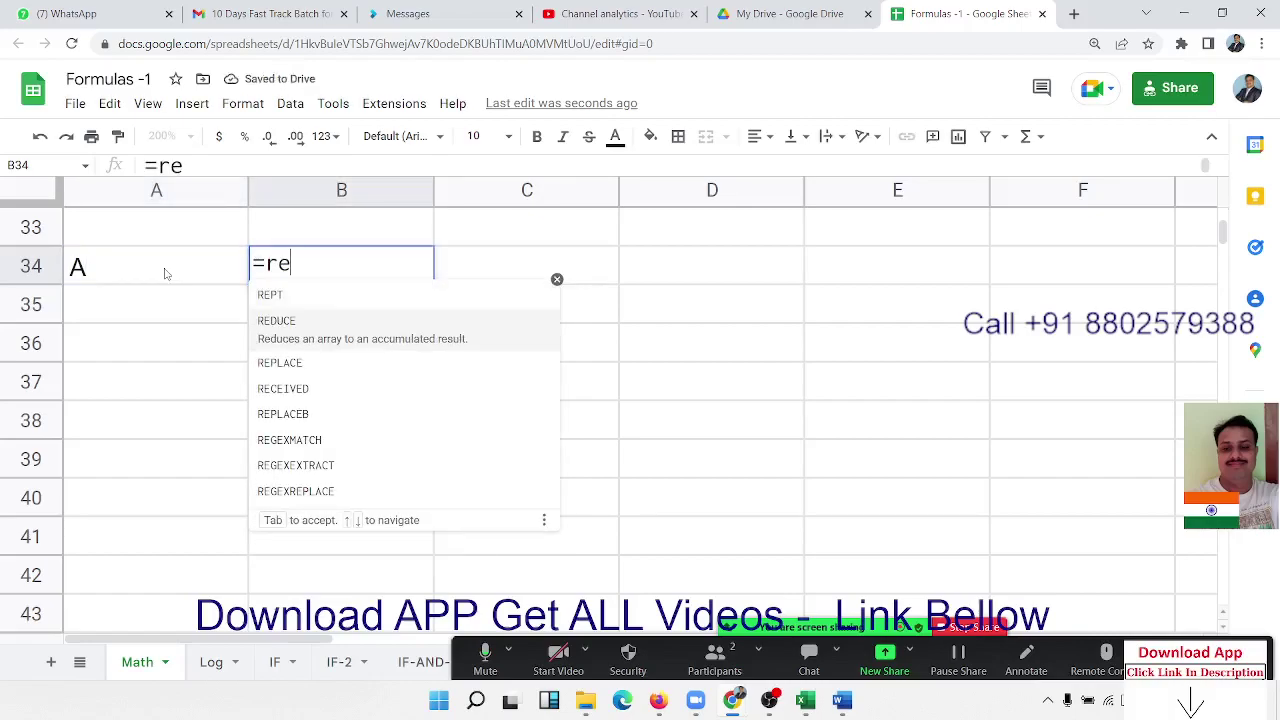
key(Up)
key(Tab)
click(166, 273)
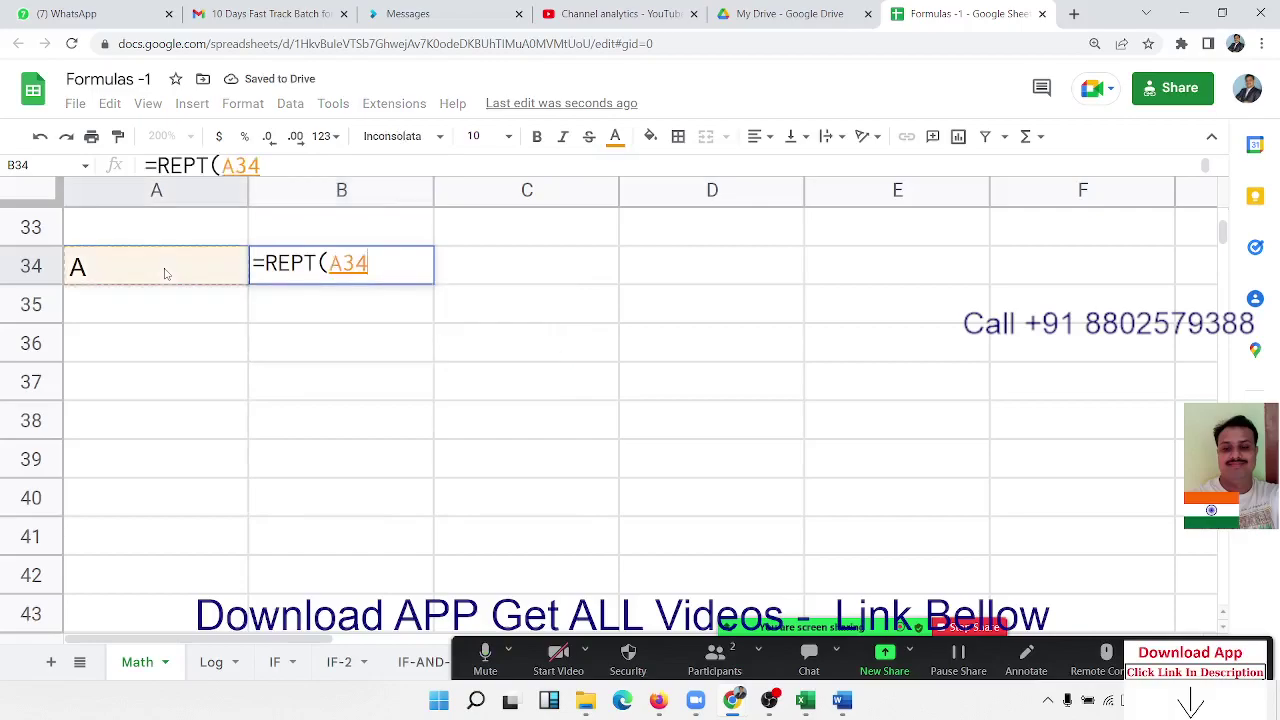
text(,5)
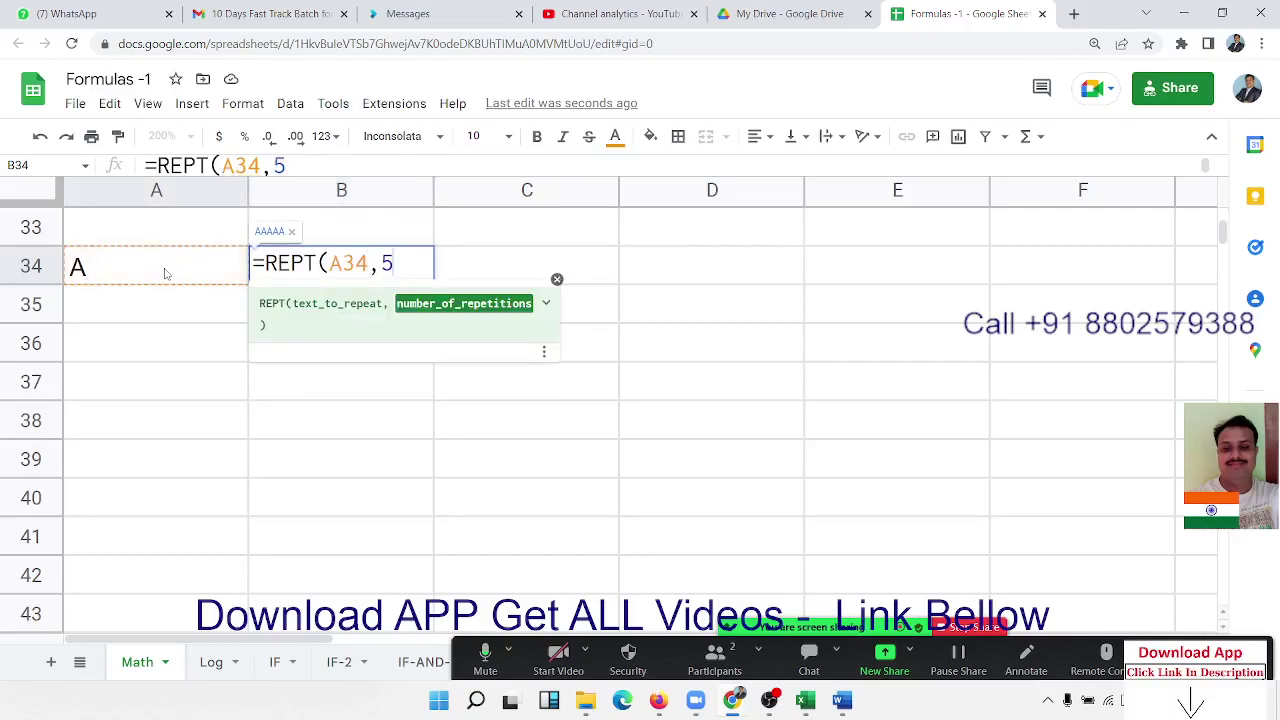
key(Return)
key(Up)
key(Right)
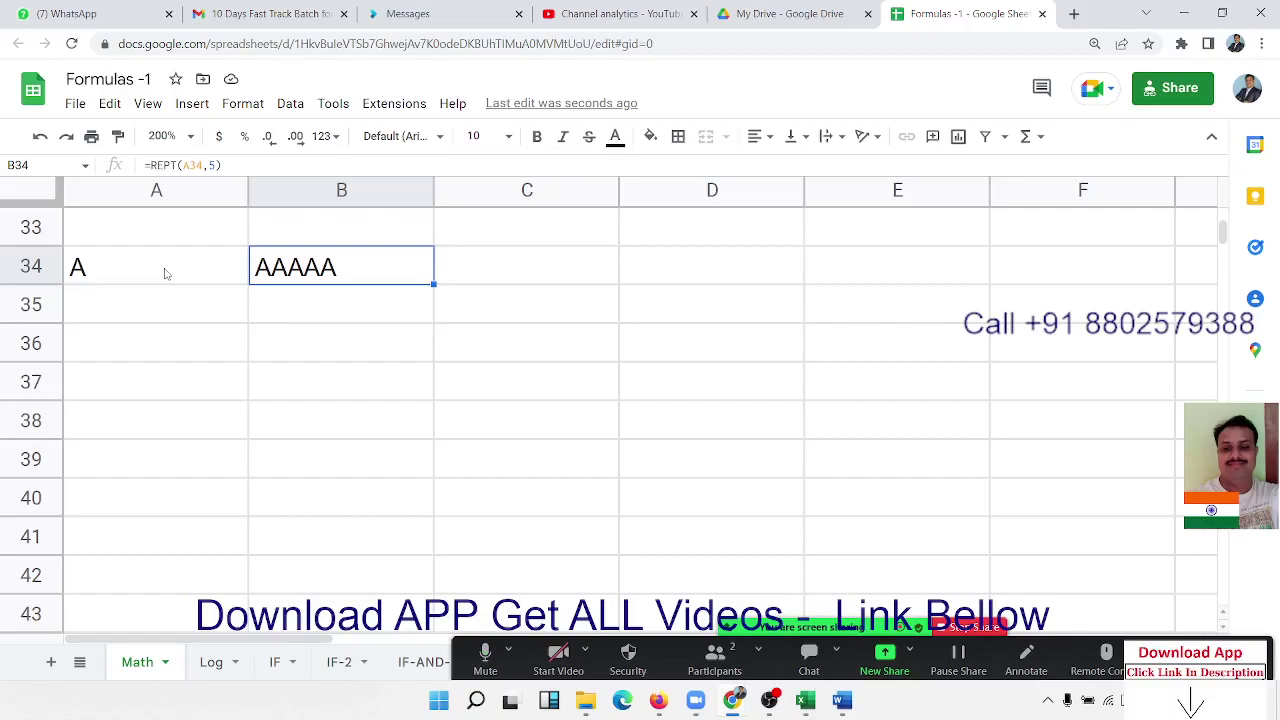
Review the split name parts in row 24 and copy the full name from A23
key(Up)
key(Up)
key(Up)
key(Up)
key(Up)
key(Up)
key(Up)
key(Up)
key(Up)
key(Up)
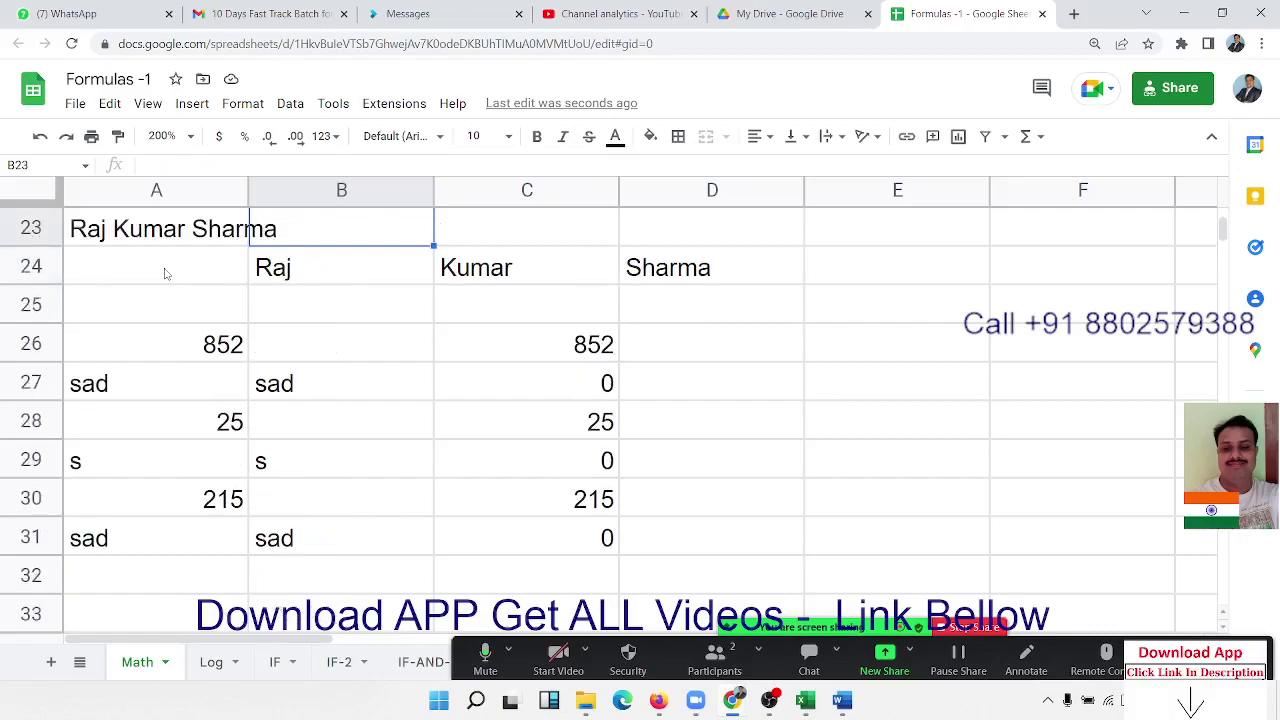
key(Down)
key(Right)
key(Right)
key(Left)
key(Left)
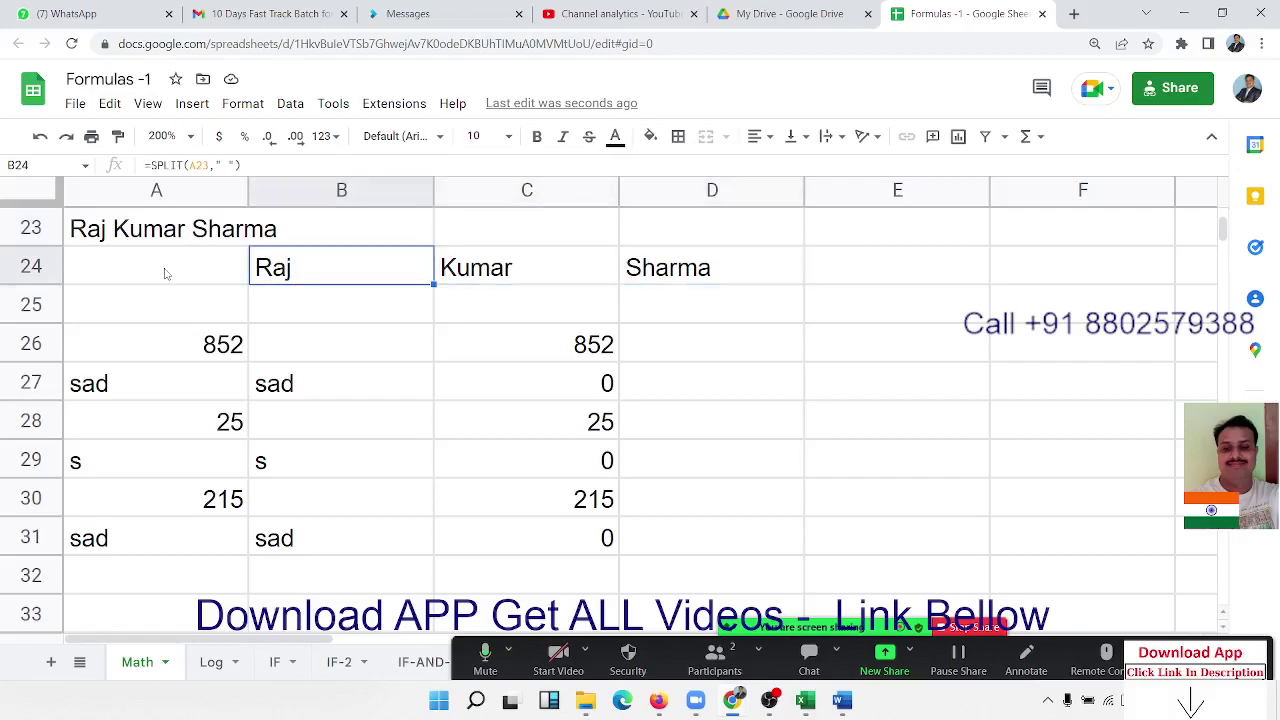
key(Left)
key(Down)
key(Up)
key(Up)
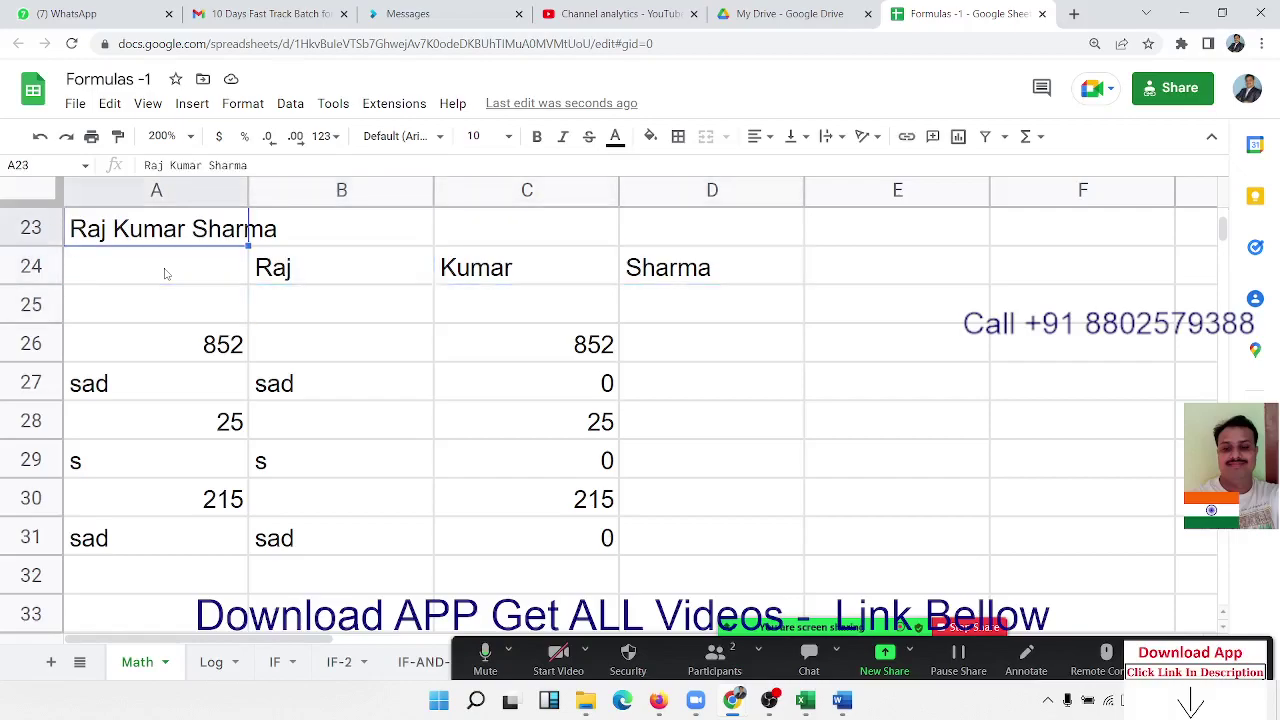
key(ctrl+c)
key(Down)
key(Down)
key(Down)
key(Down)
key(Down)
key(Down)
key(Down)
key(Down)
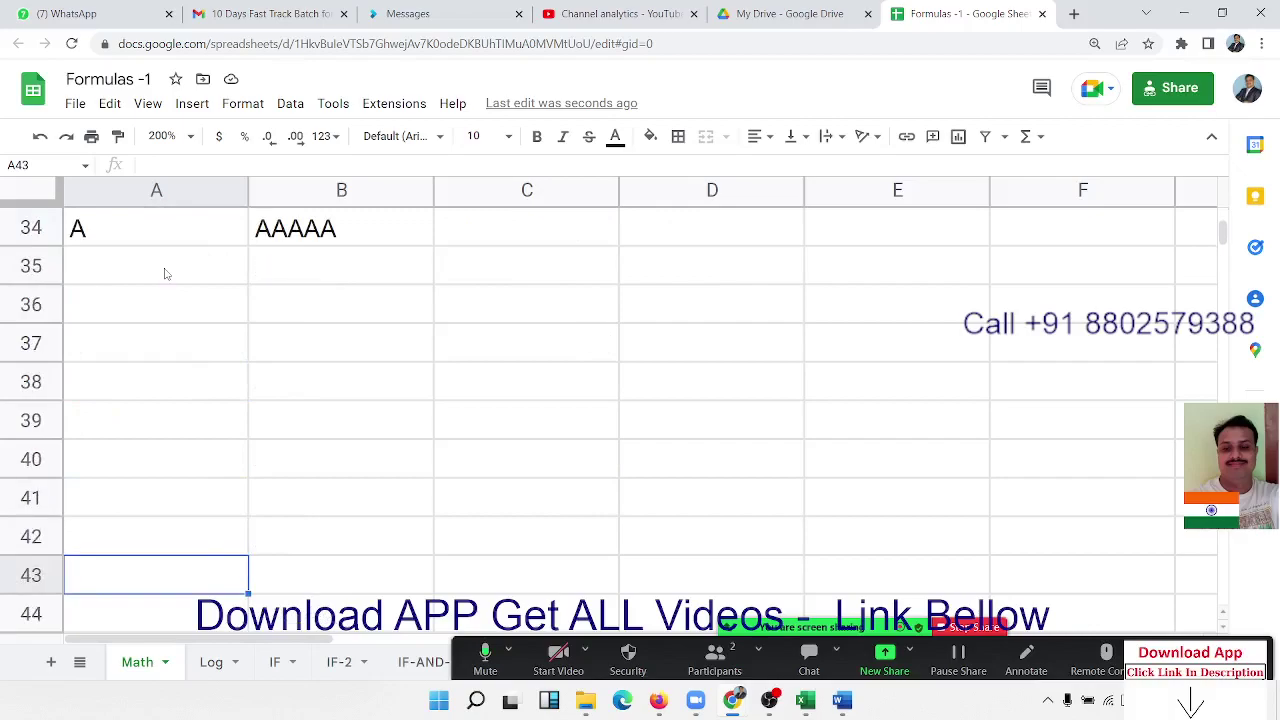
key(Up)
key(Up)
key(Up)
key(Up)
key(Up)
key(Up)
key(Up)
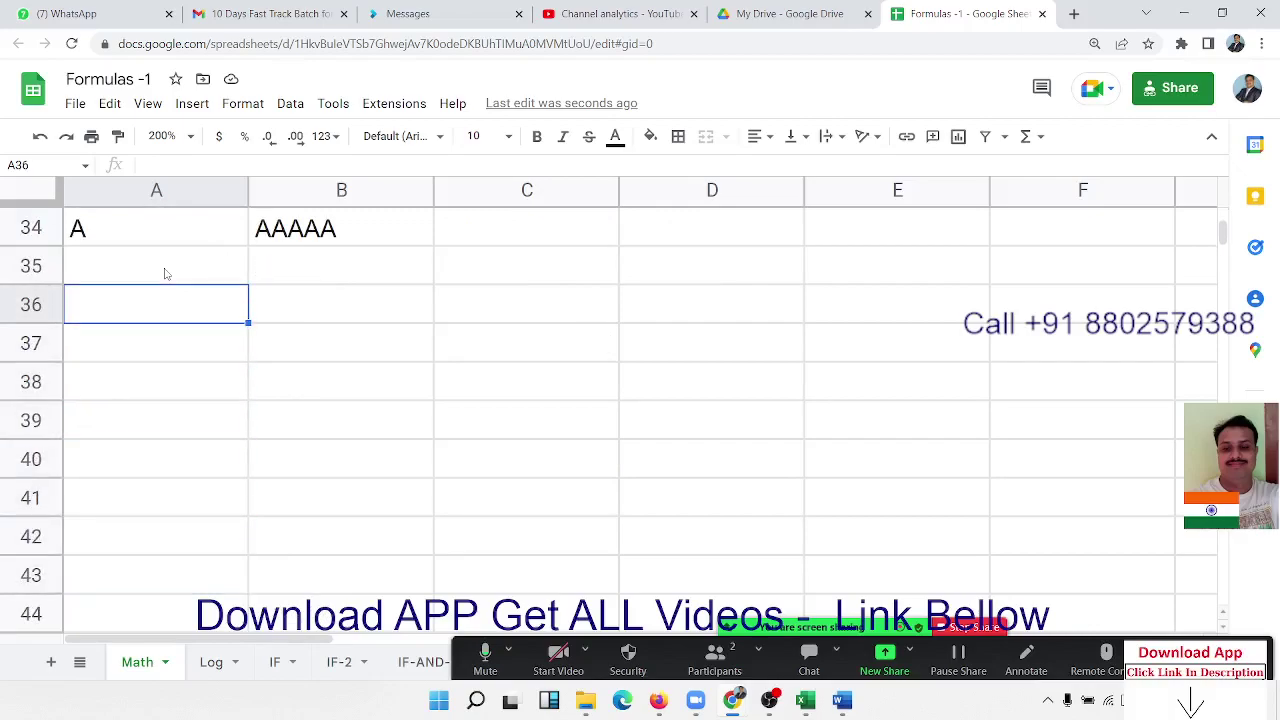
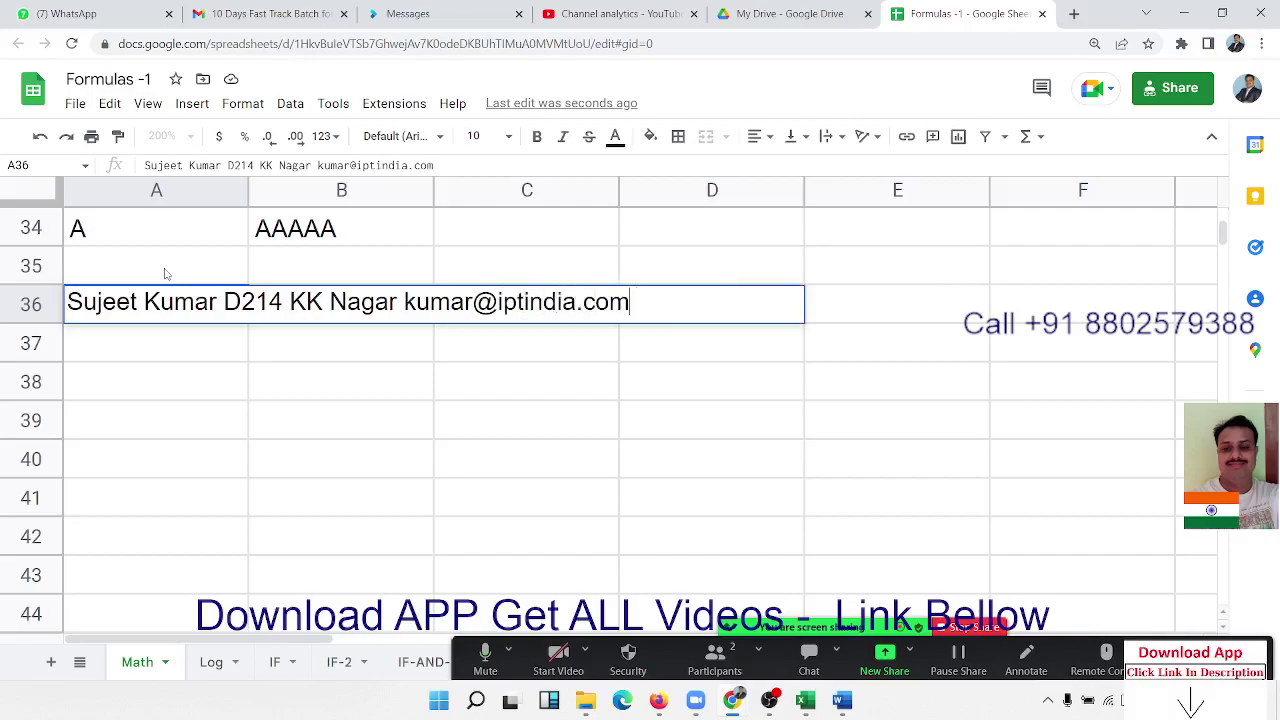
Enter a sample contact line with a name, address, e-mail and ten-digit phone number in A36
text(+)
text(91 8802)
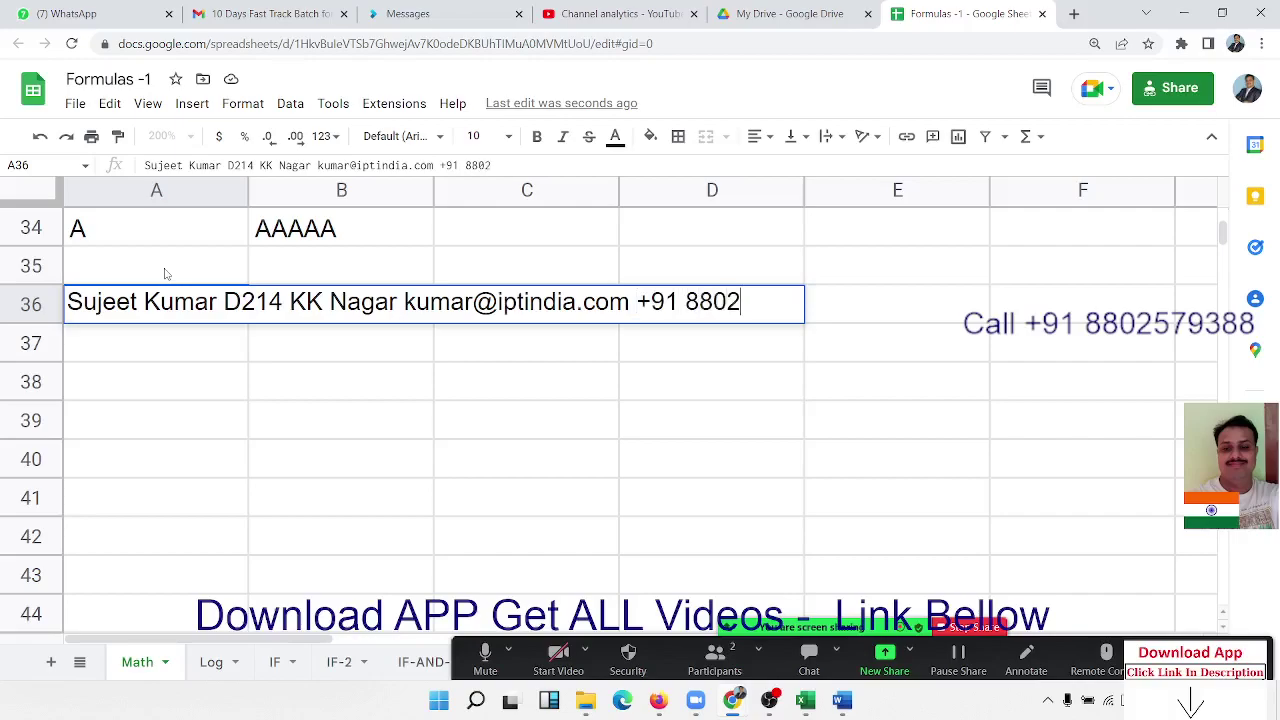
key(BackSpace)
key(BackSpace)
key(BackSpace)
key(BackSpace)
key(BackSpace)
key(BackSpace)
key(BackSpace)
key(BackSpace)
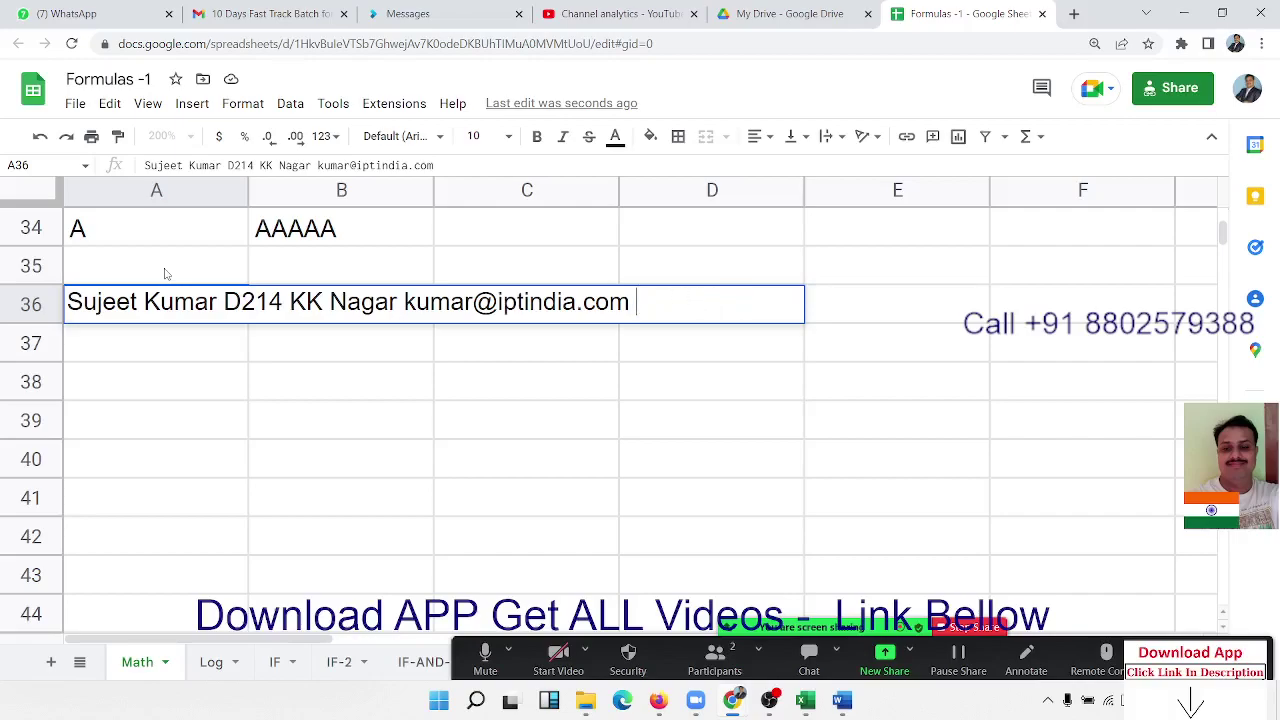
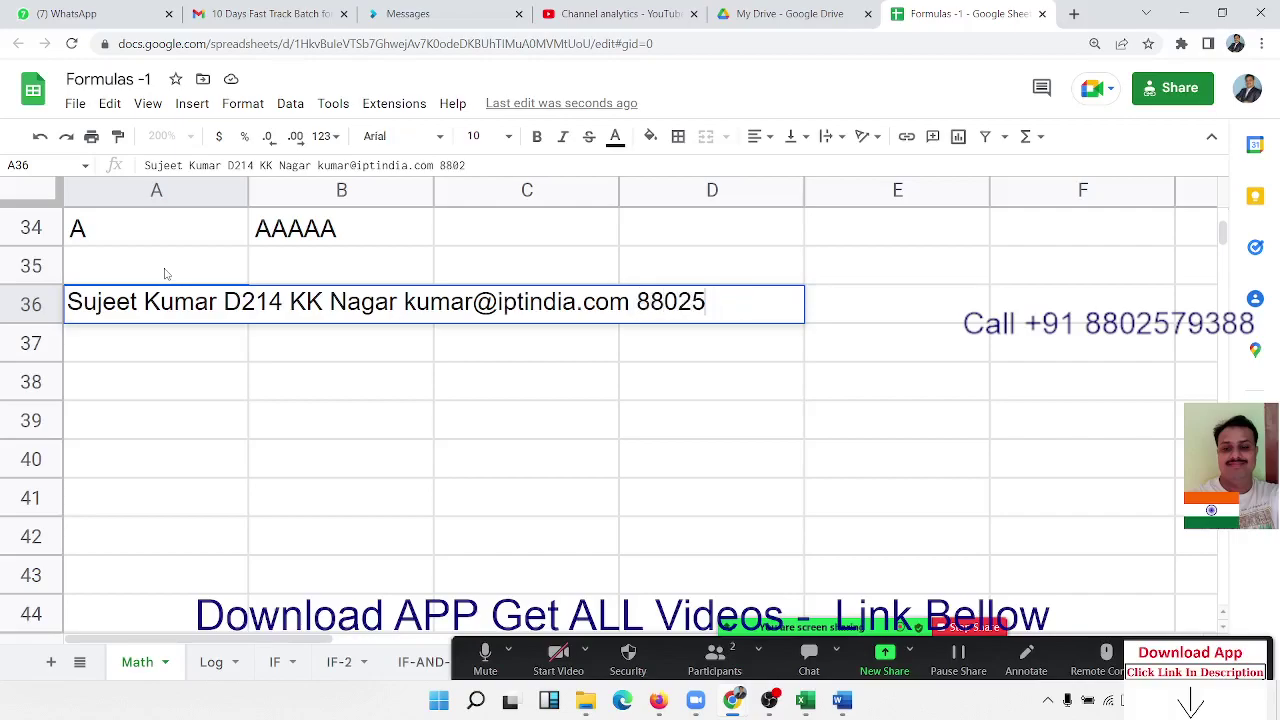
key(Return)
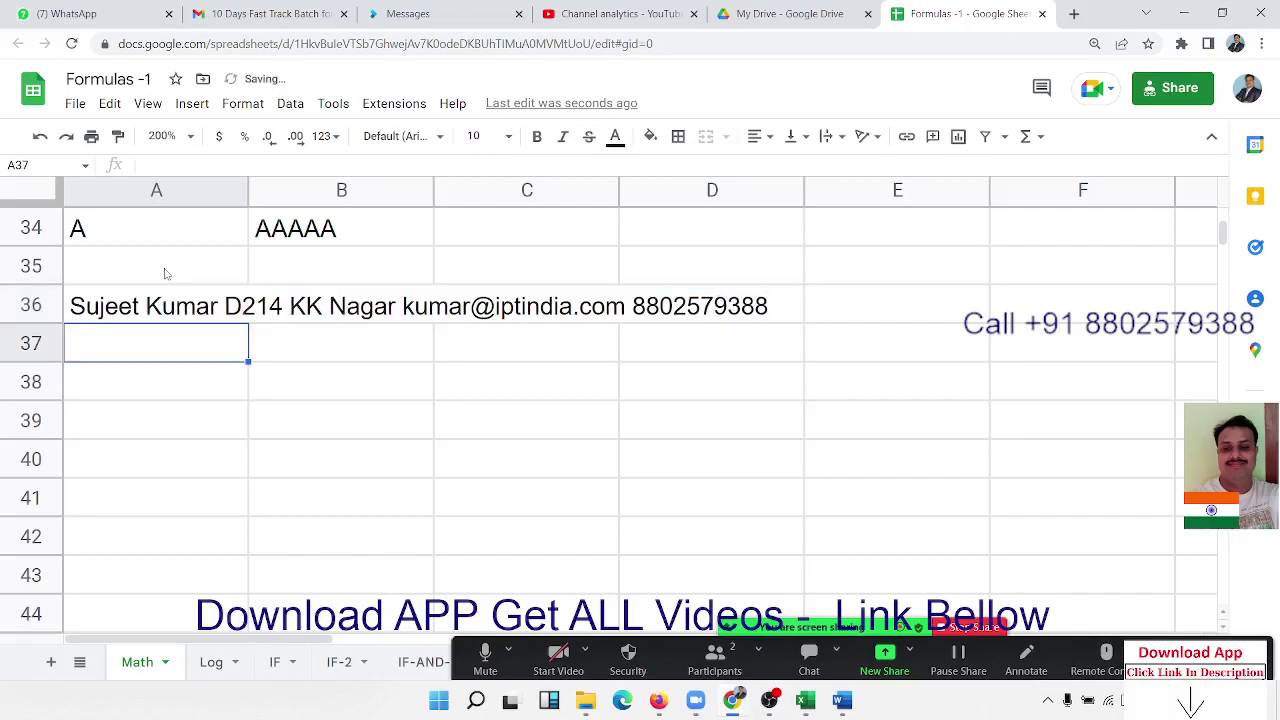
key(Up)
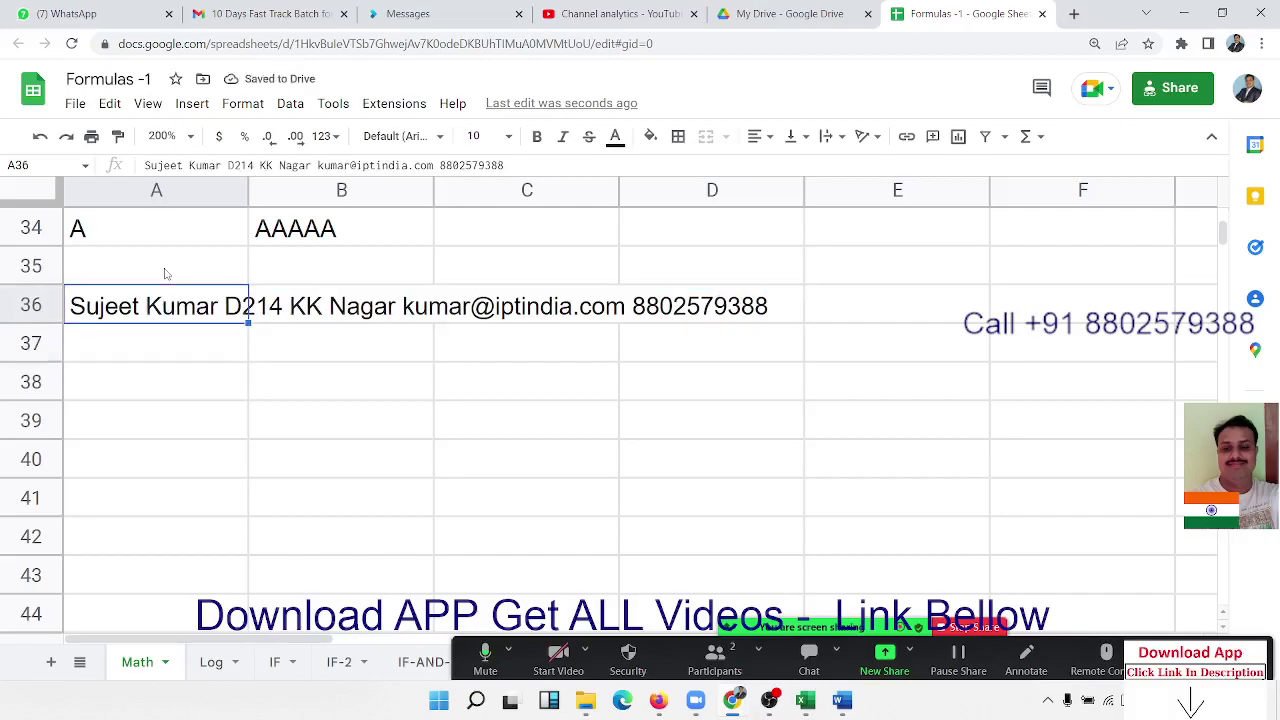
Type a person's three-word full name into A39, then move to B40
key(Down)
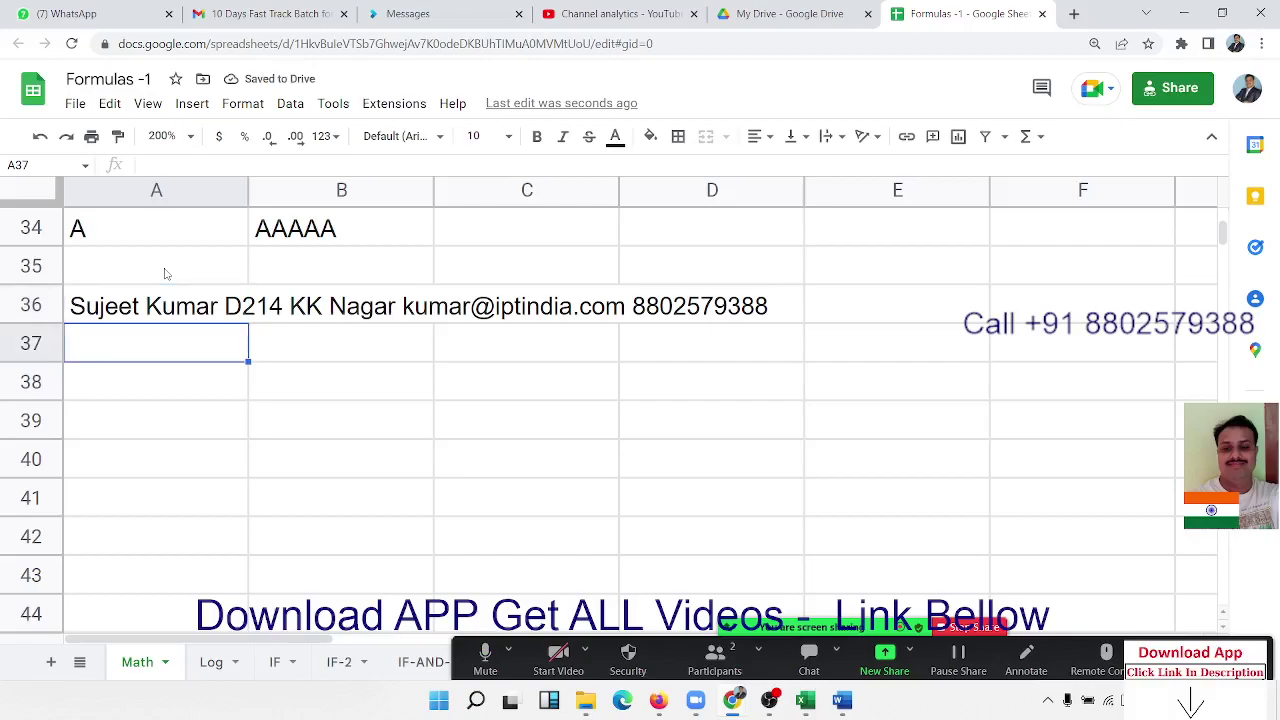
key(Down)
key(Up)
key(Up)
key(Up)
key(Down)
key(Down)
key(Down)
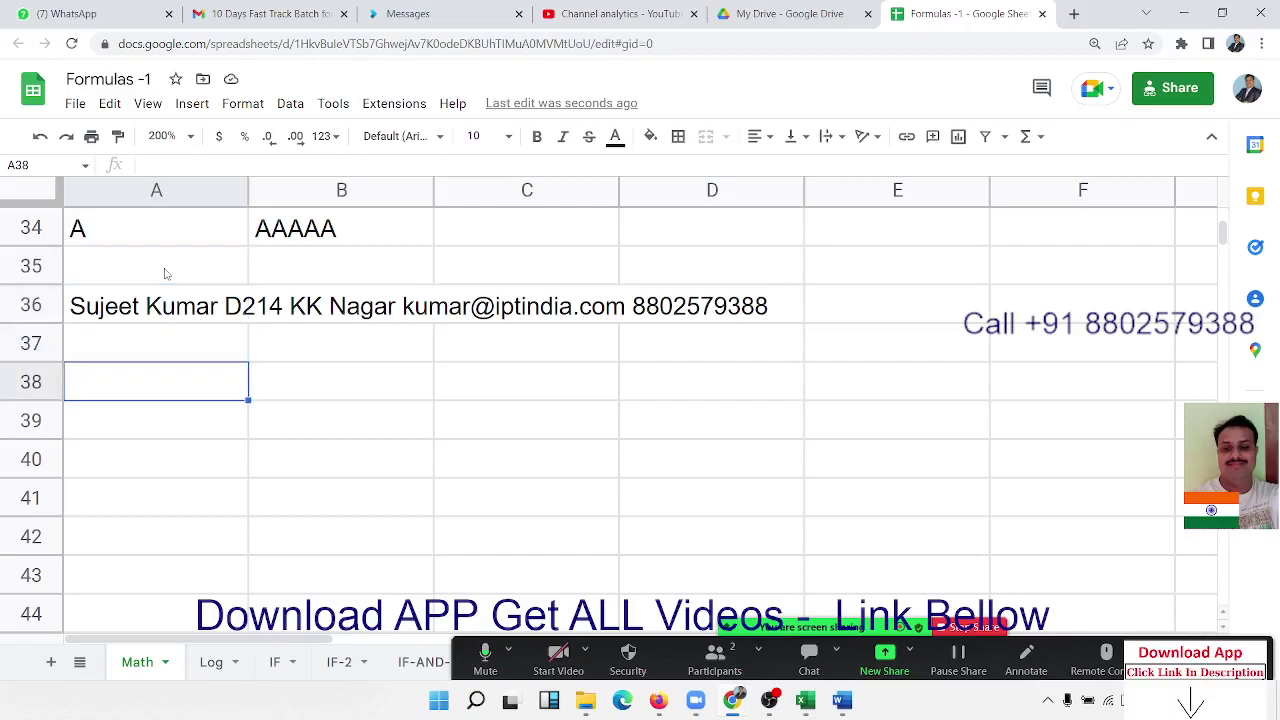
key(Up)
key(Up)
key(Up)
key(Up)
key(Up)
key(Down)
key(Down)
key(Down)
key(Down)
key(Down)
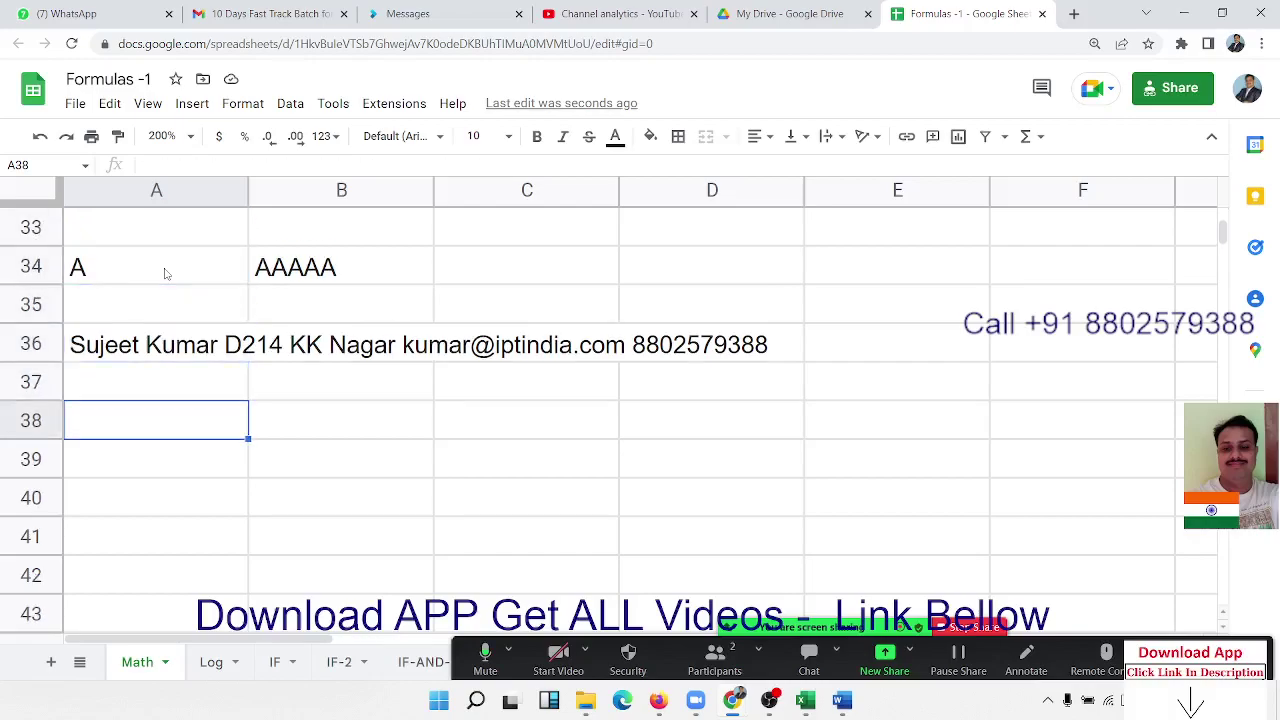
key(Down)
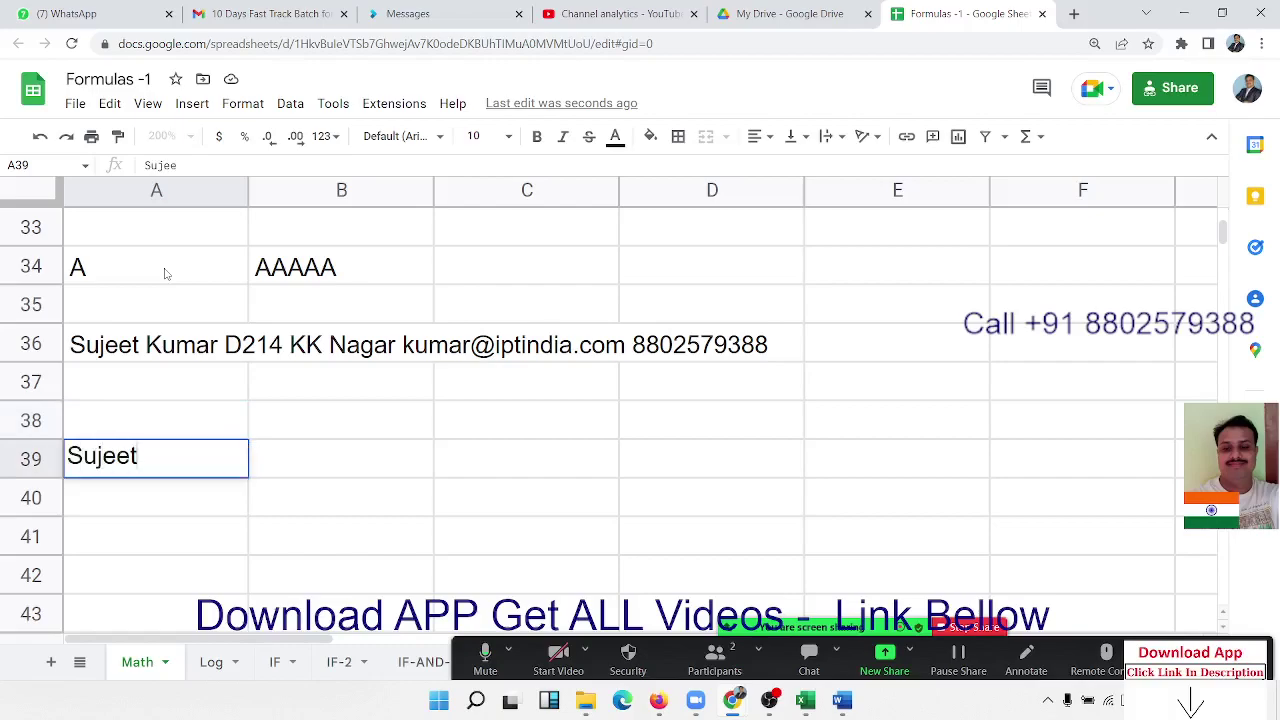
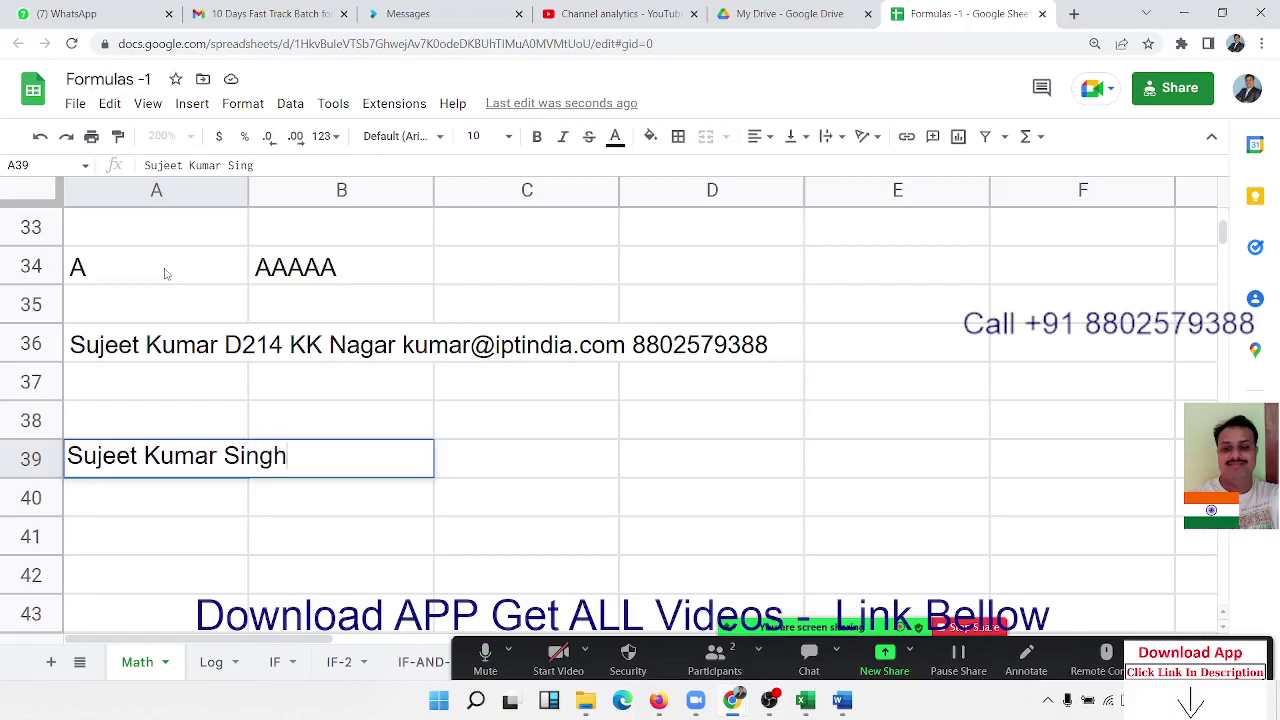
key(Return)
key(Down)
key(Down)
key(Down)
key(Down)
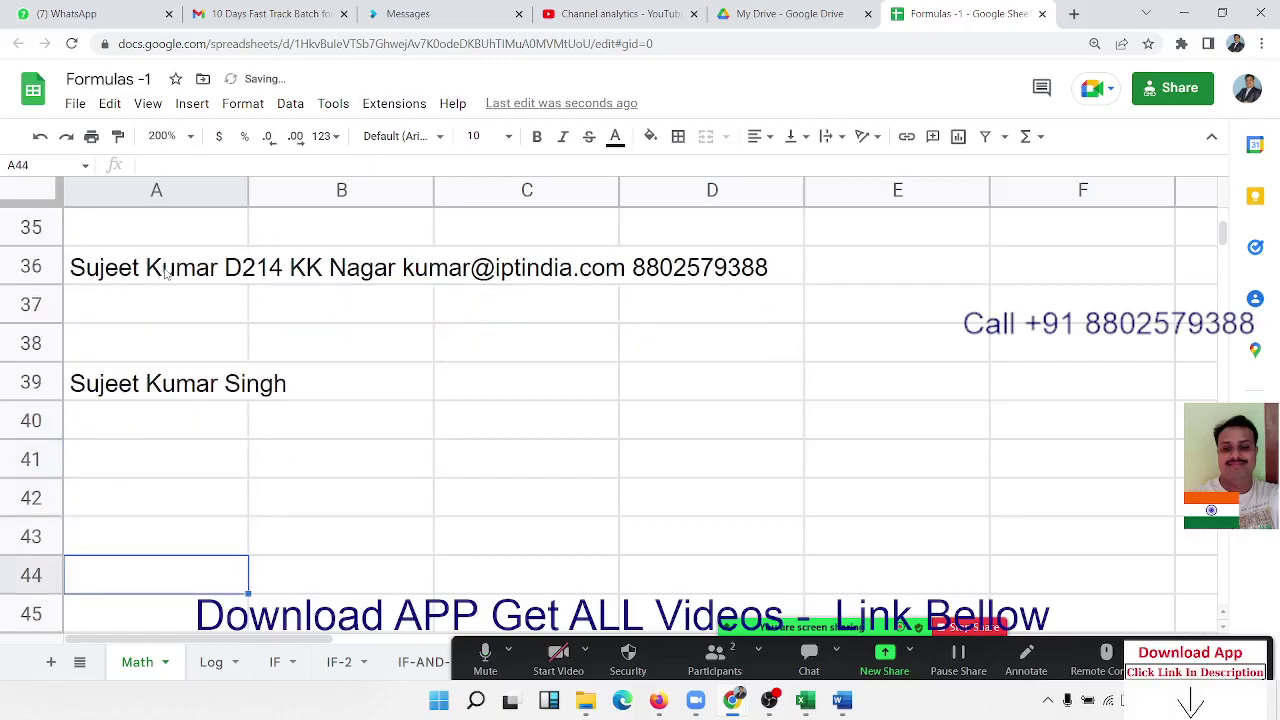
key(Up)
key(Up)
key(Up)
key(Up)
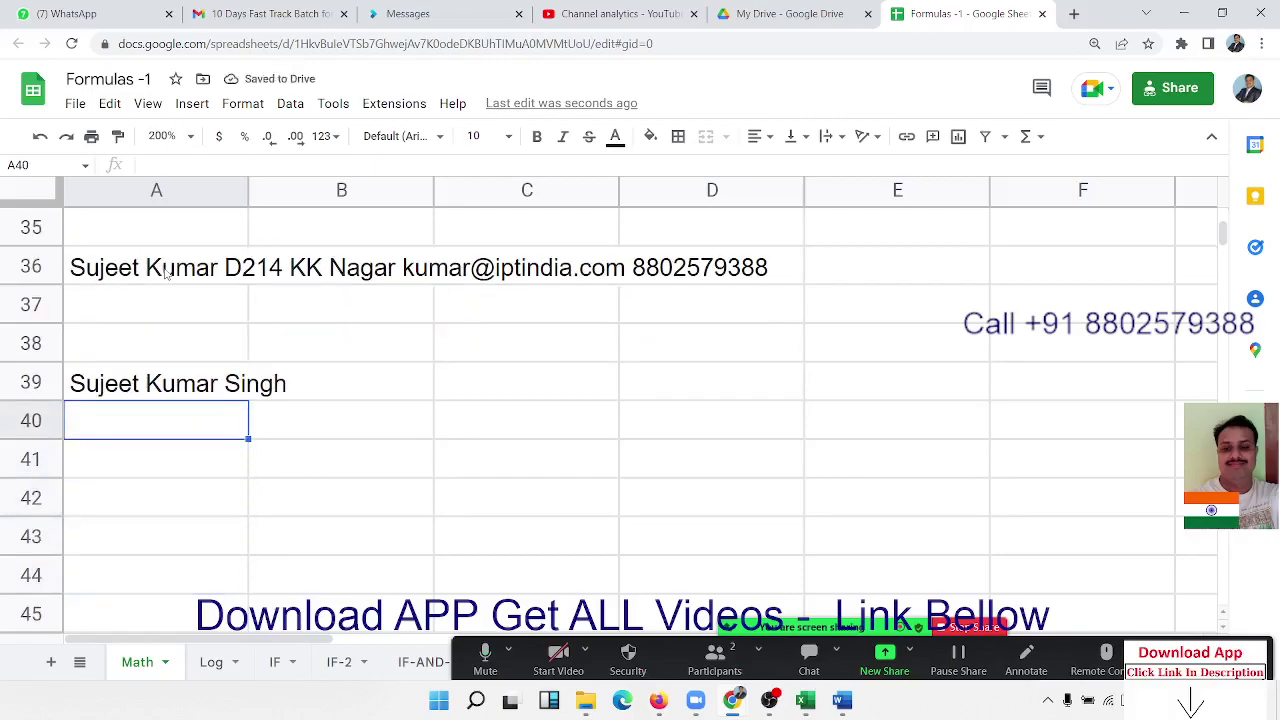
key(Right)
Enter =SUBSTITUTE(A39," ",REPT(" ",99)) in B40
text(=s)
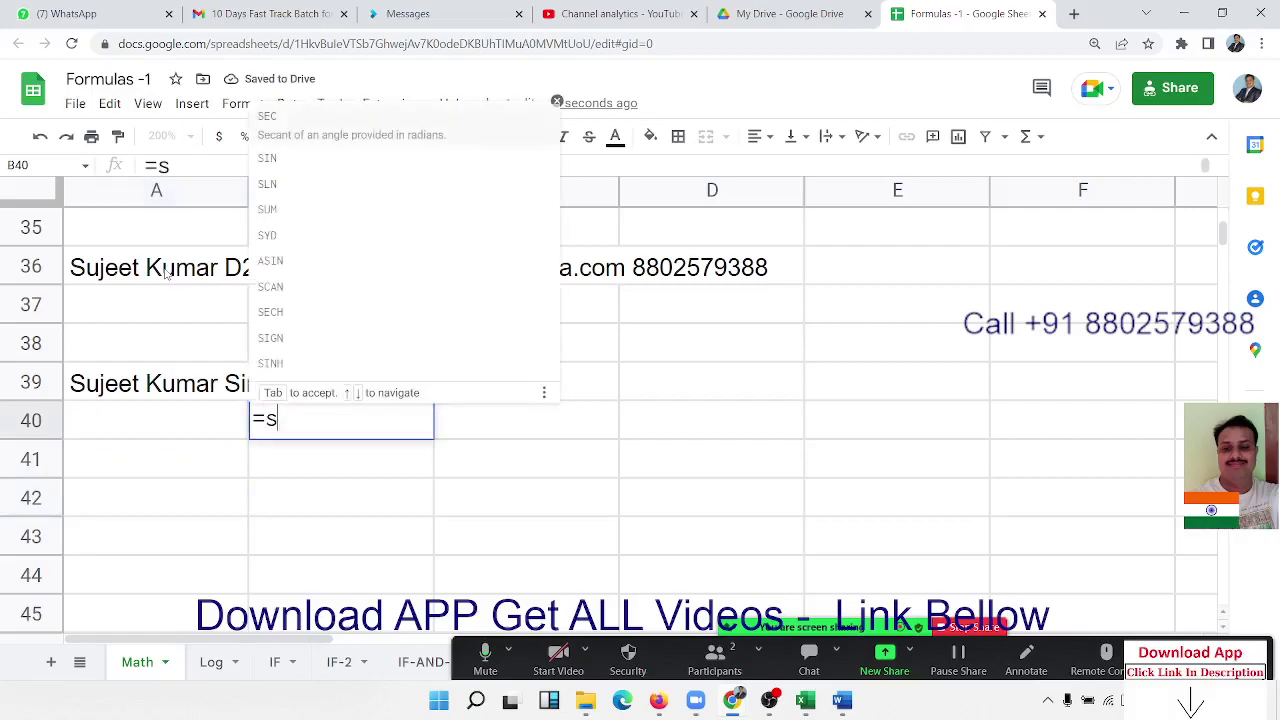
text(ub)
key(Down)
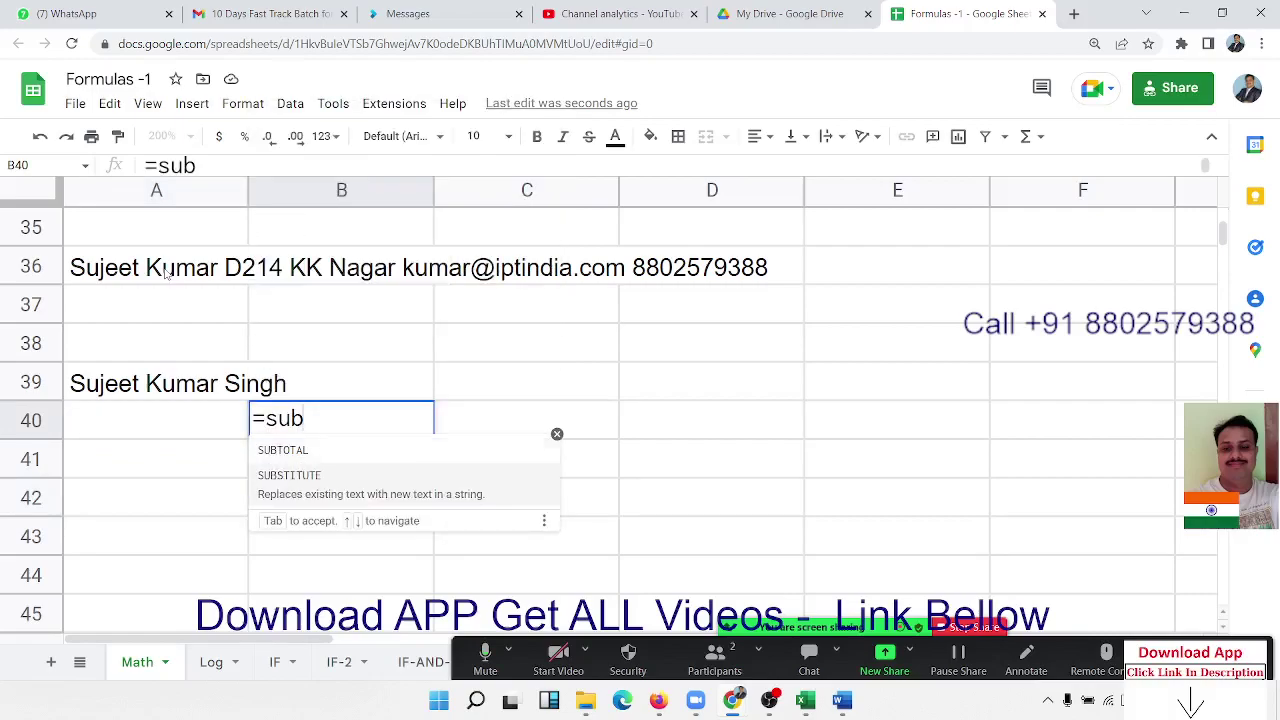
key(Tab)
key(Left)
key(Up)
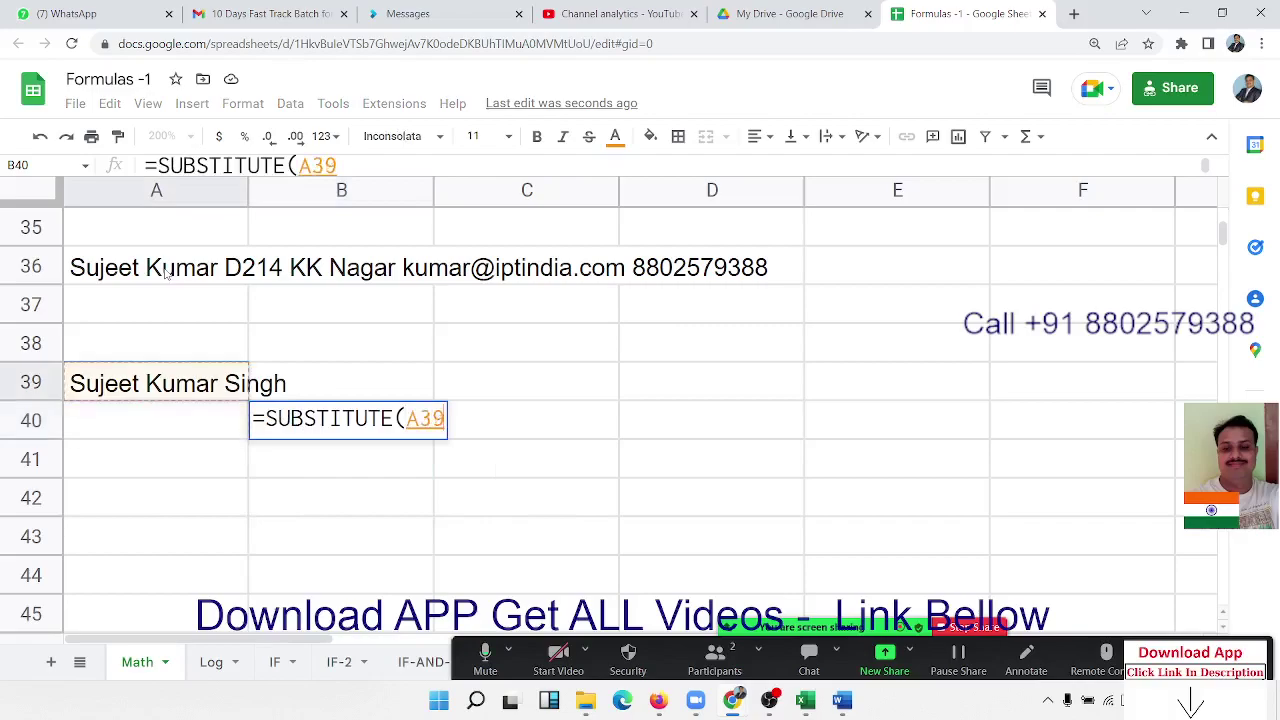
text(," ")
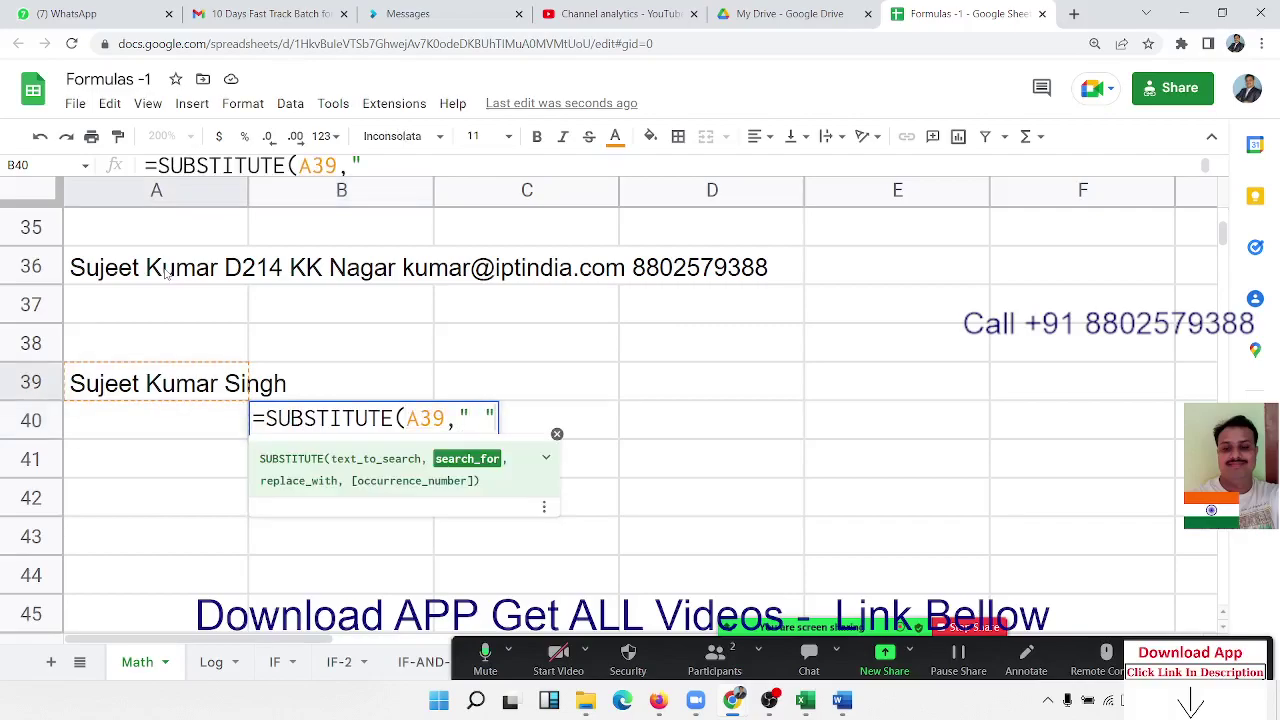
text(,re)
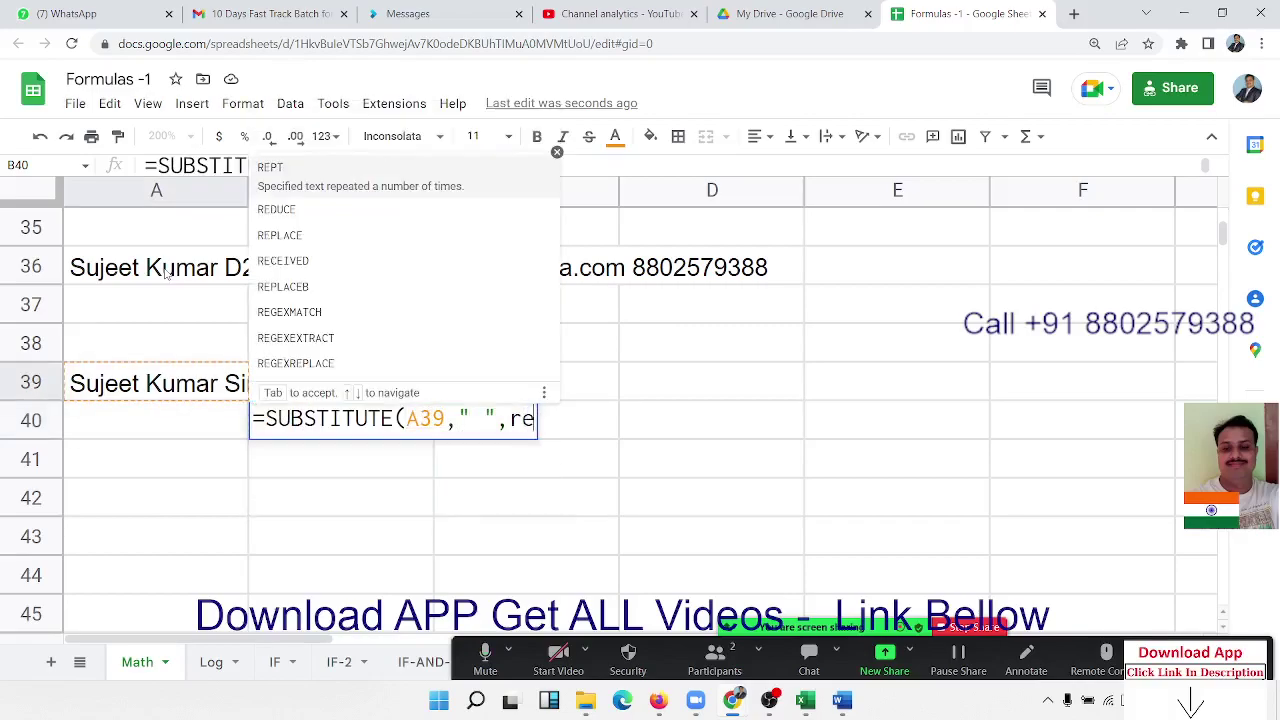
key(Tab)
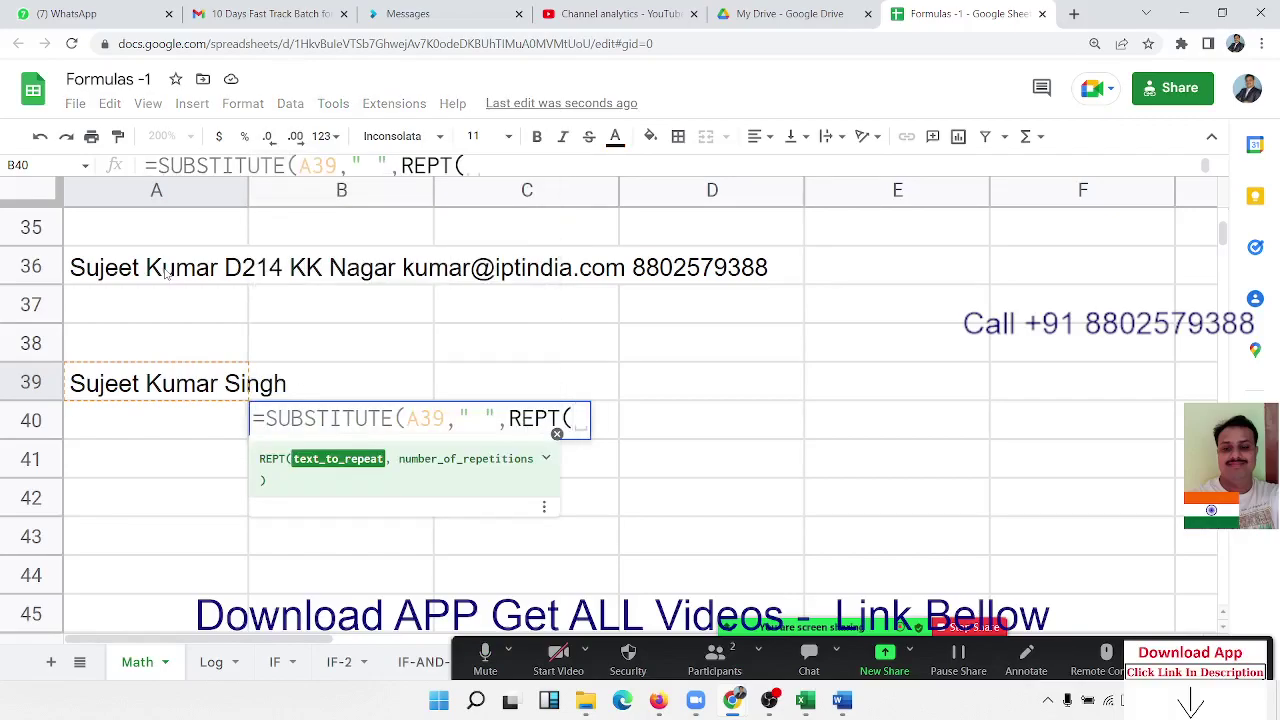
text(" ",9)
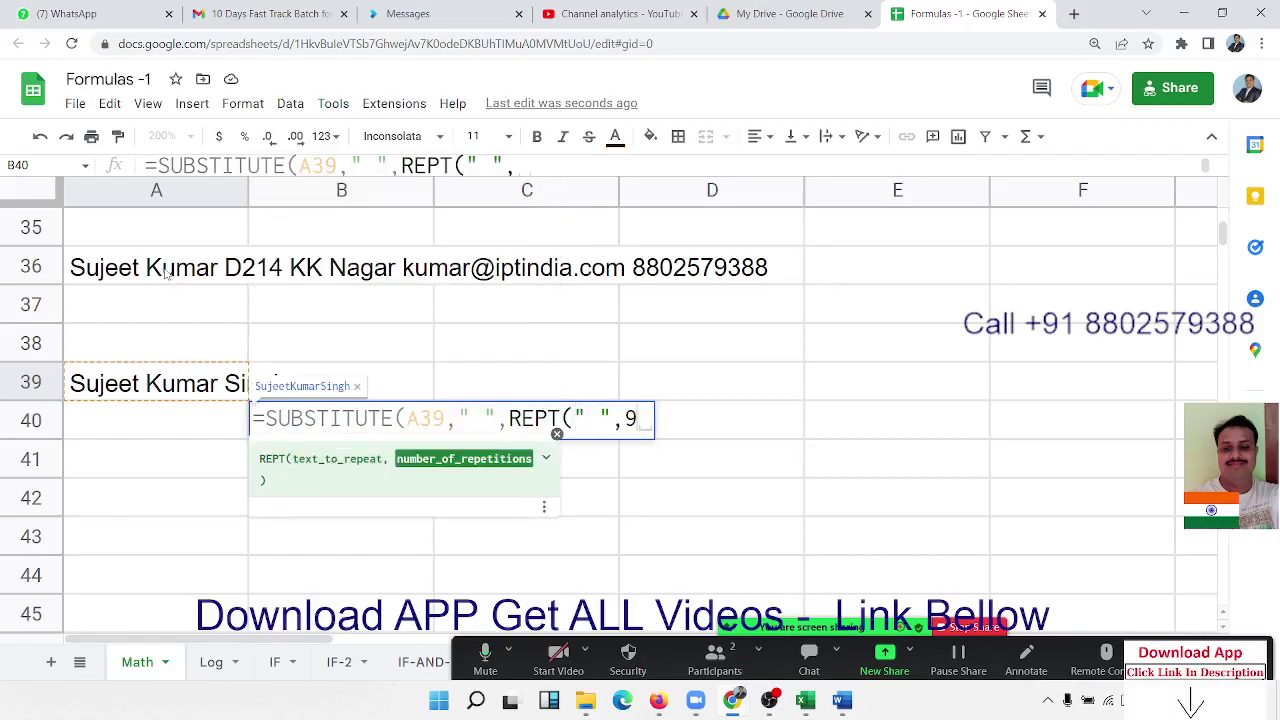
text(9))
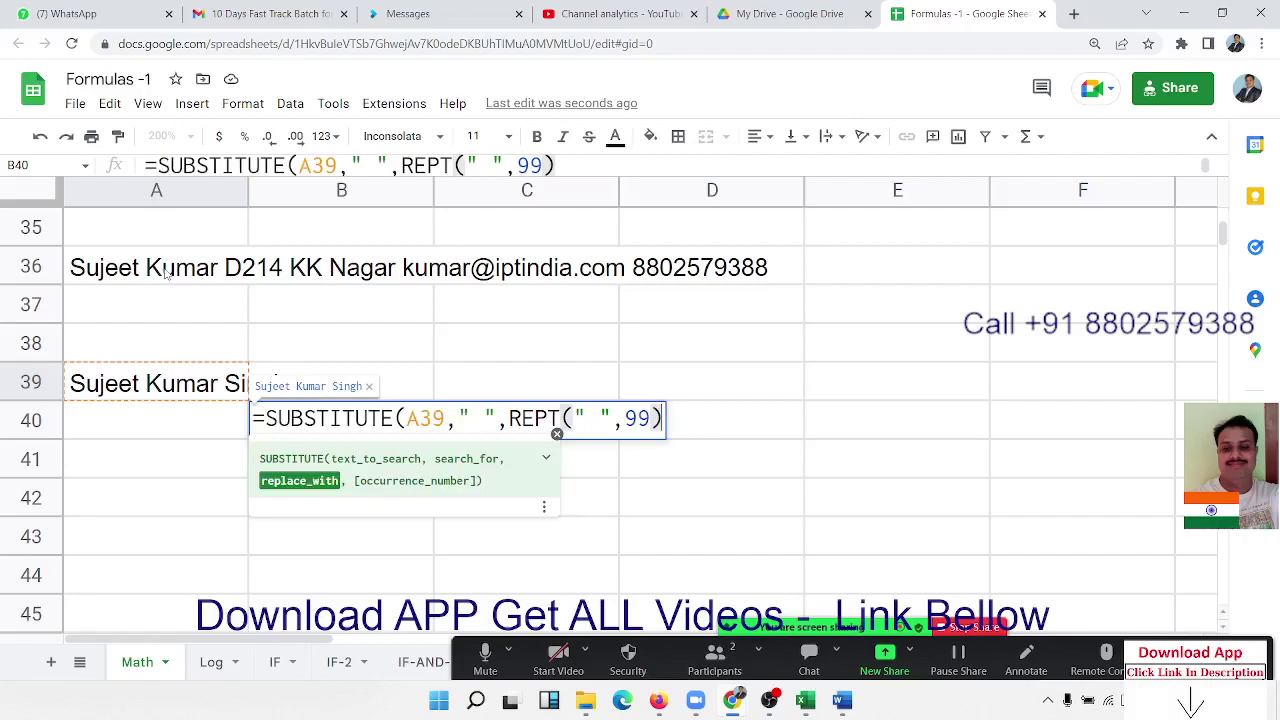
key(Return)
Inspect row 40 to see where the spaced-out words land
key(Up)
key(Right)
key(Right)
key(Right)
key(Right)
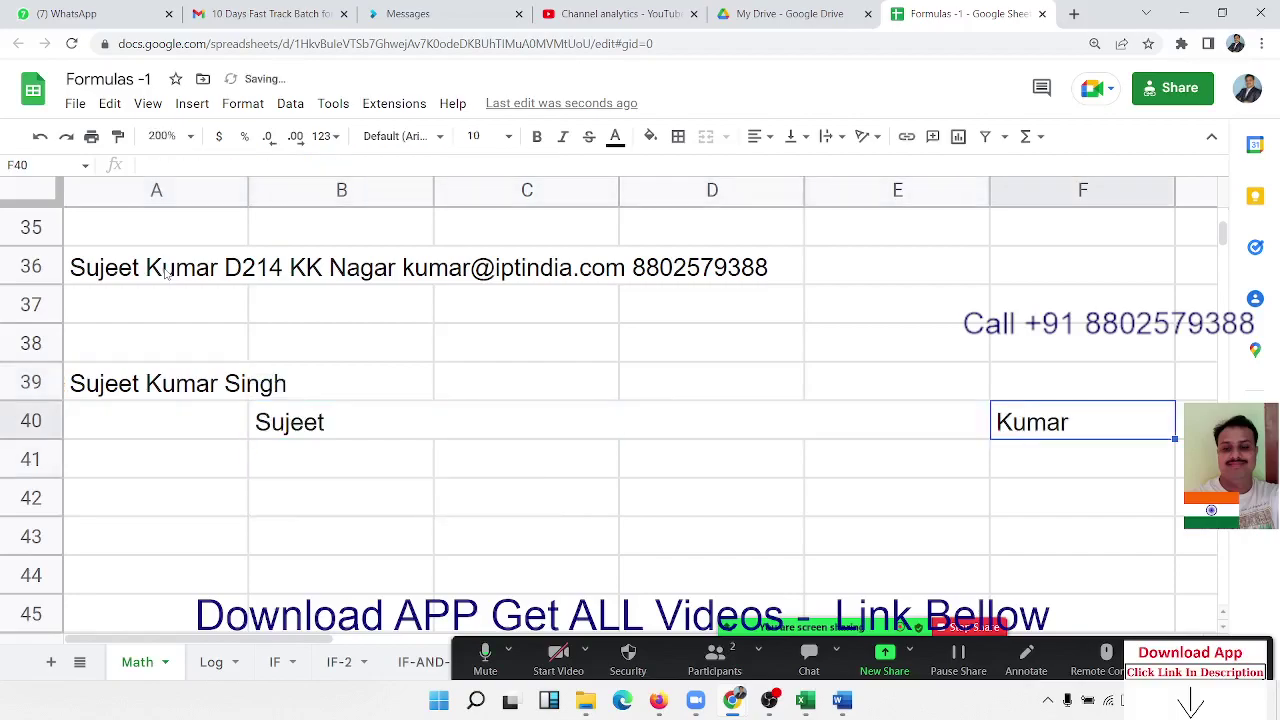
key(Right)
key(Right)
key(Right)
key(Right)
key(Right)
key(Left)
Enter =RIGHT(B40,99) in B41 to grab the padded last word
key(Left)
key(Left)
key(Left)
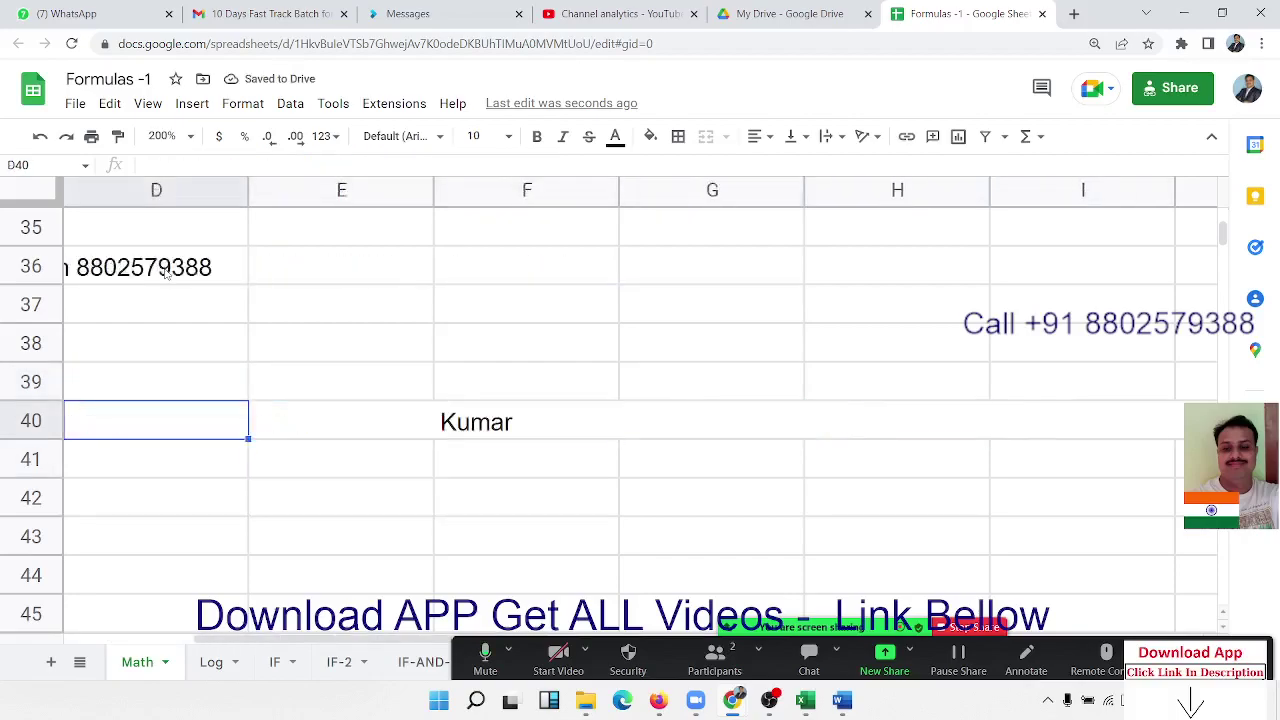
key(Left)
key(Left)
key(Left)
key(Right)
key(Down)
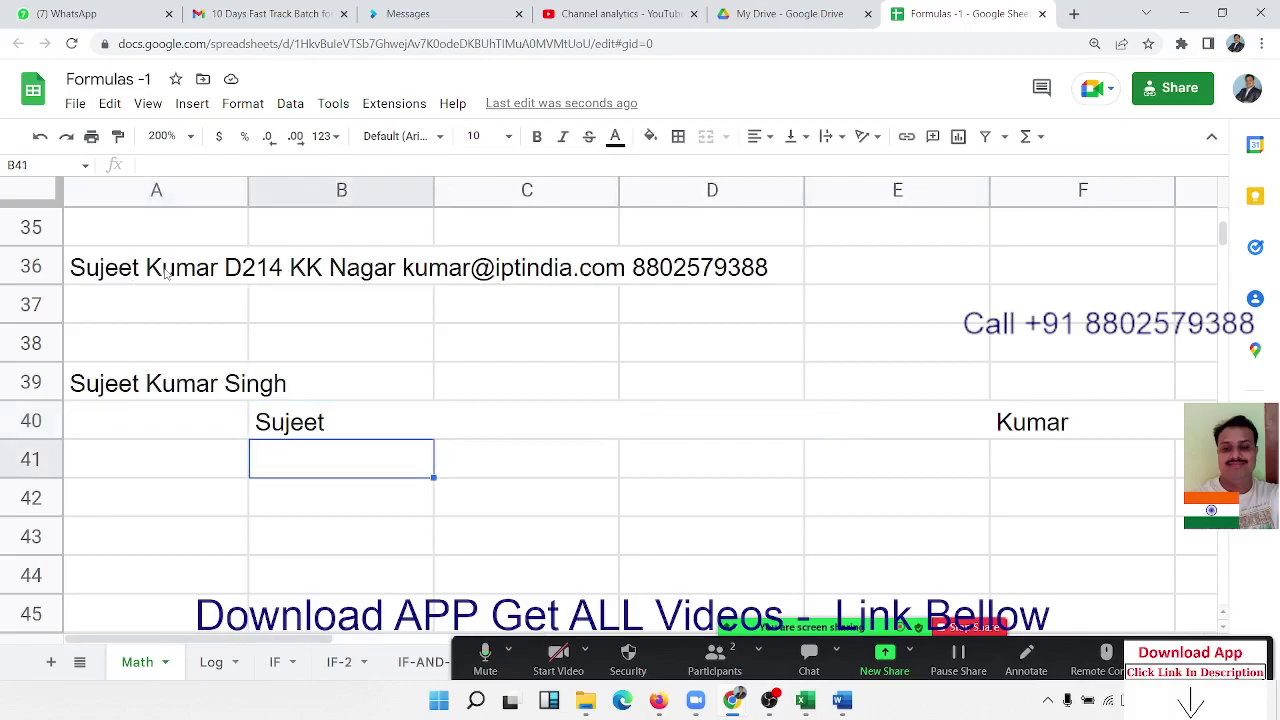
text(=ri)
key(Tab)
key(Up)
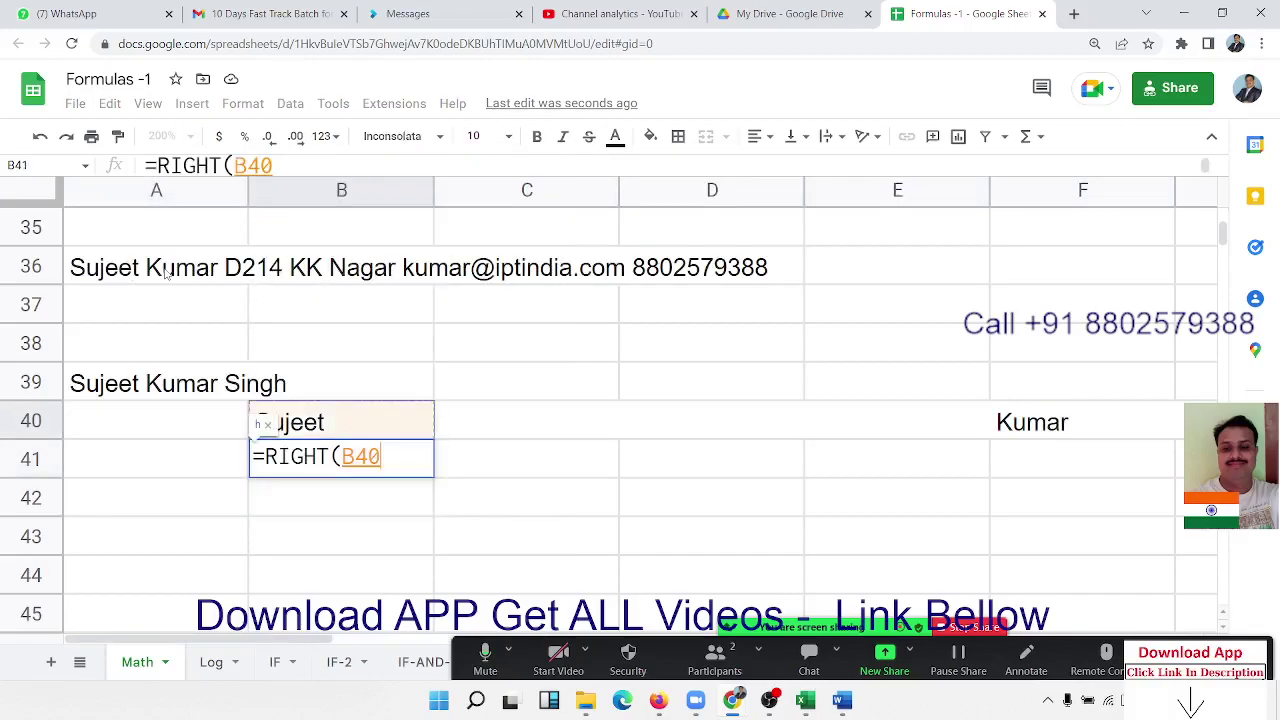
text(,99)
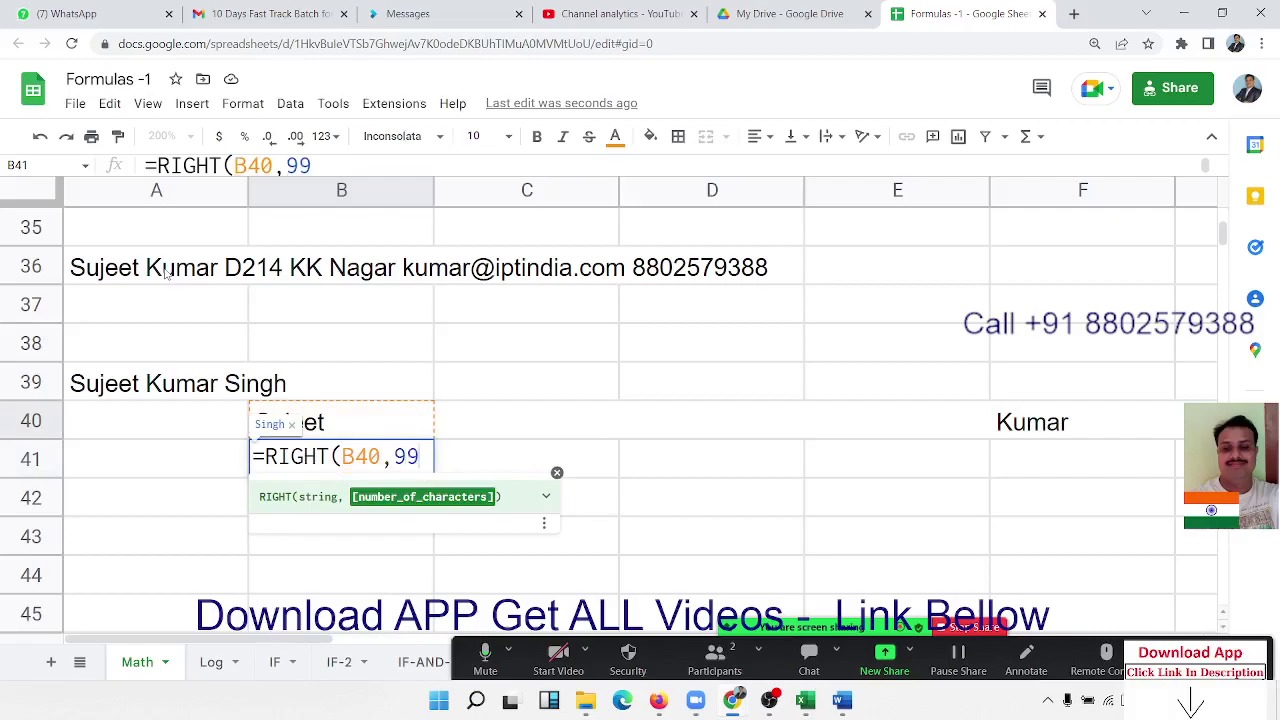
key(Return)
key(Up)
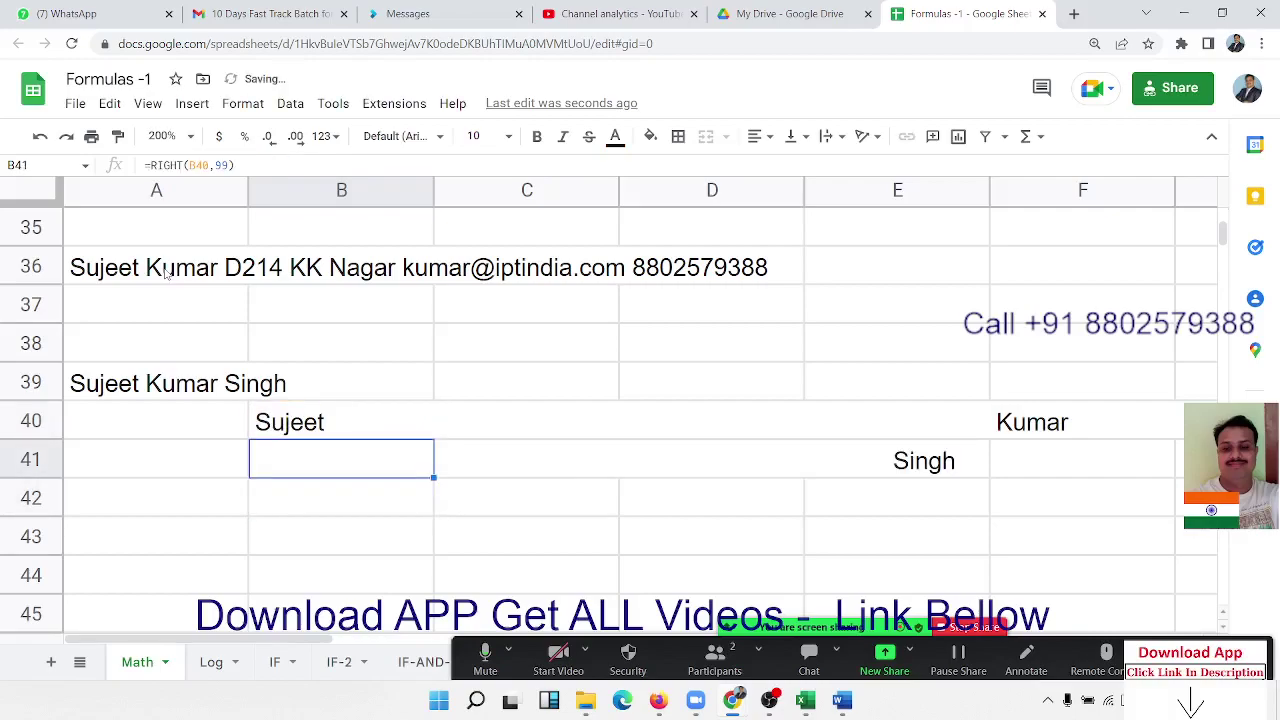
Enter =TRIM(B41) in B42 to isolate the clean surname
key(Down)
text(=tri)
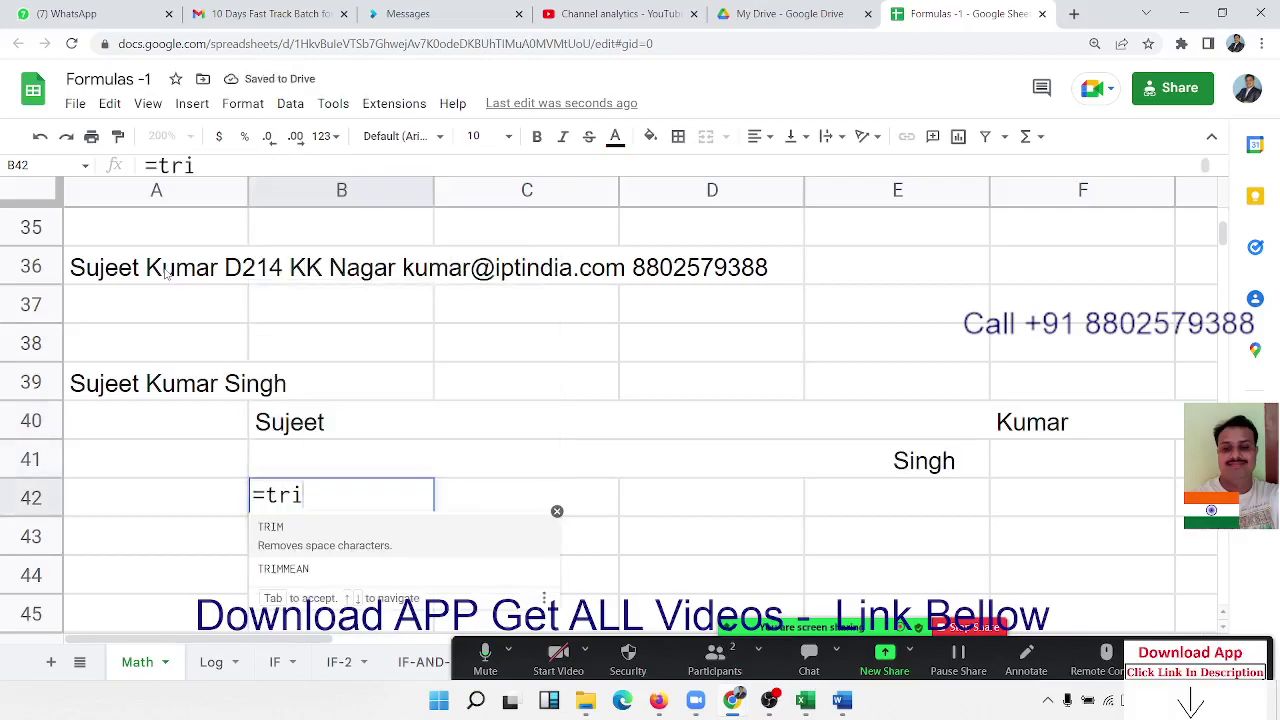
key(Tab)
key(Up)
key(Return)
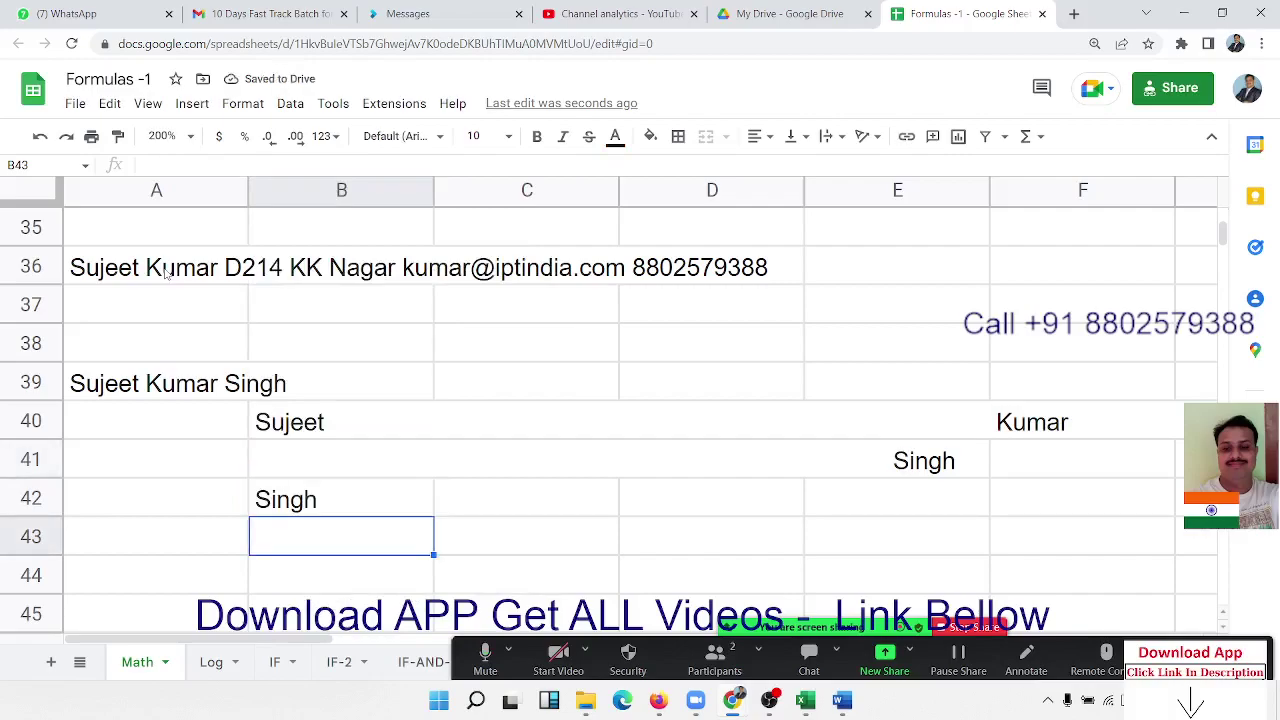
key(Up)
key(Up)
key(Up)
key(Up)
key(Up)
Begin A37's formula as =TRIM(RIGHT(, correcting a mistyped function name
key(Left)
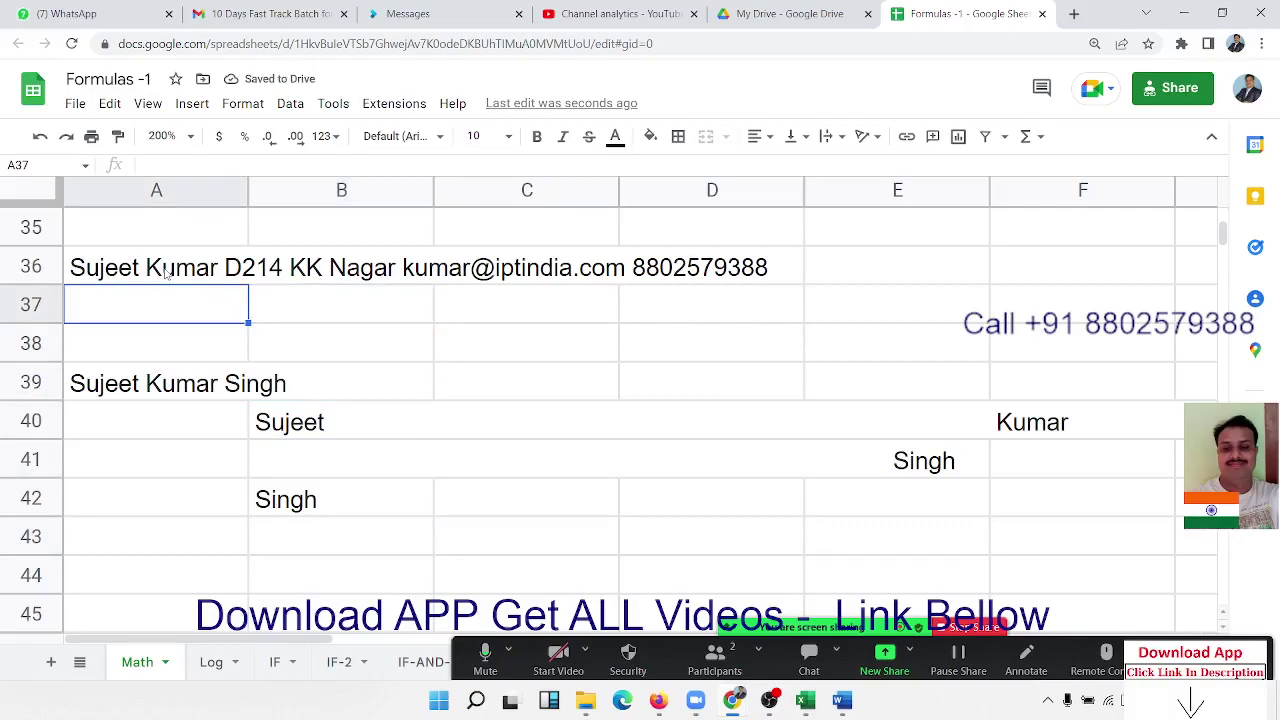
text(=tim)
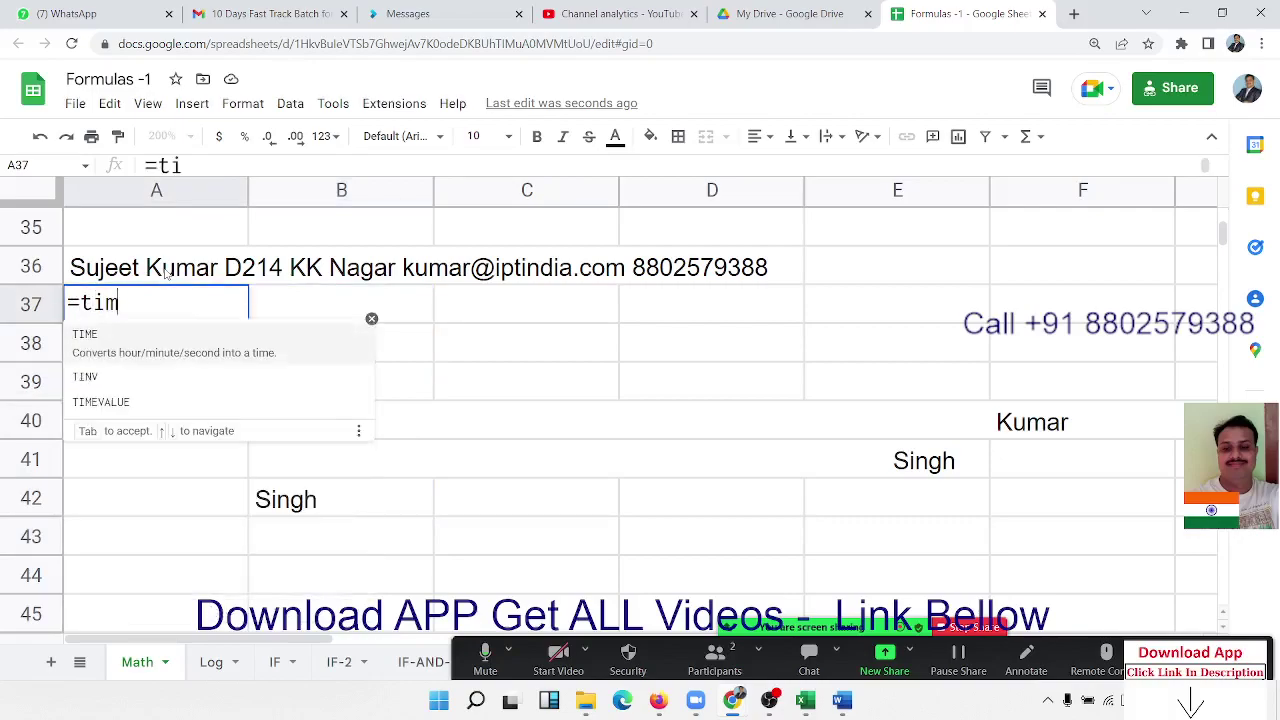
key(BackSpace)
key(BackSpace)
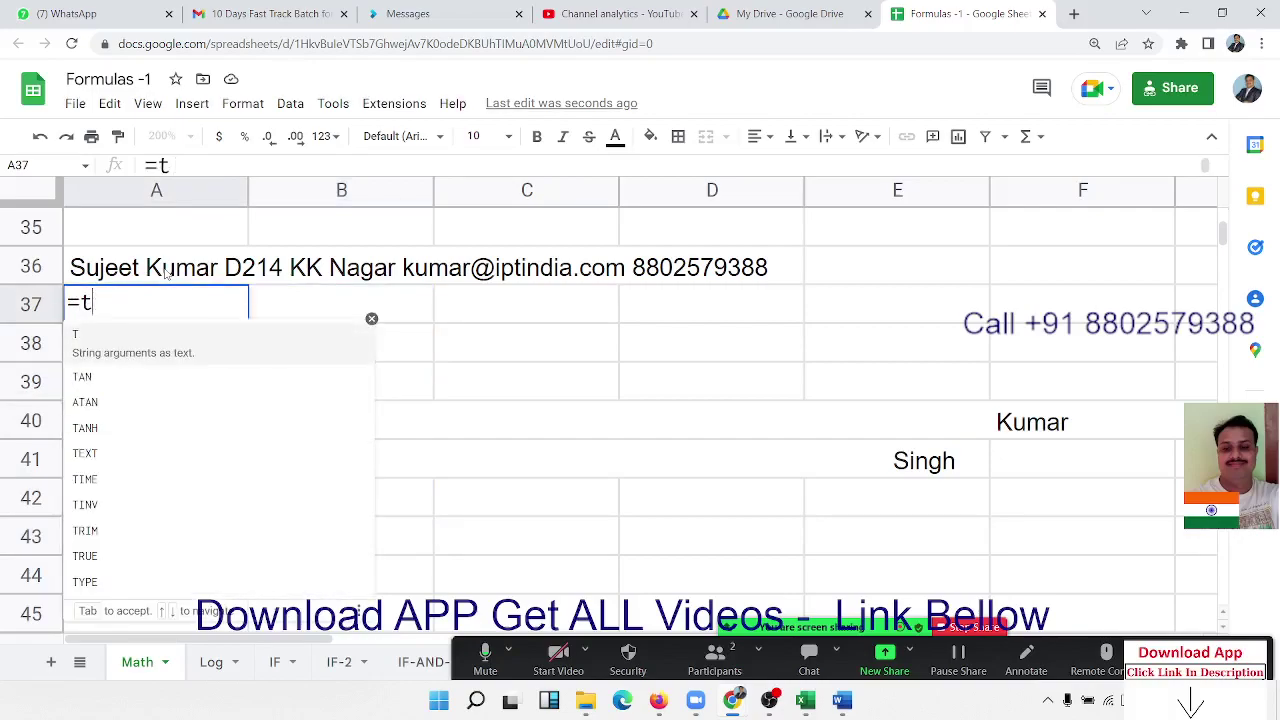
text(ri)
key(Tab)
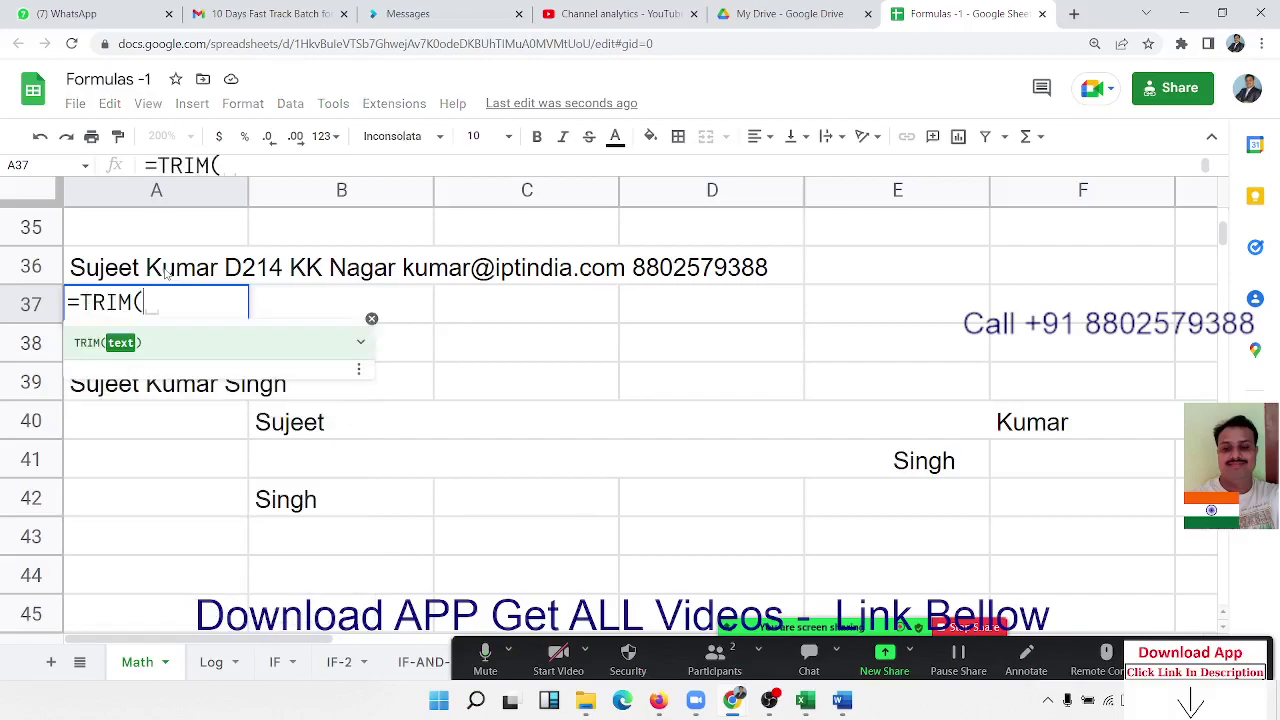
click(166, 270)
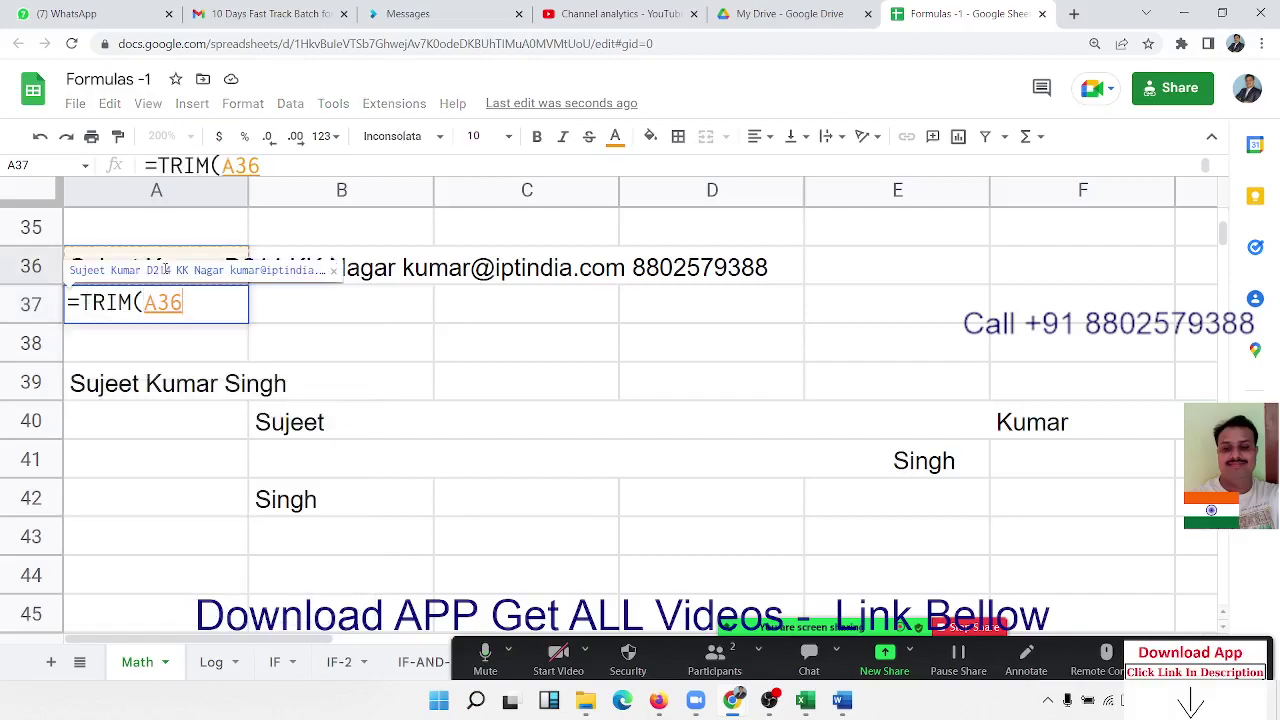
key(BackSpace)
key(BackSpace)
key(BackSpace)
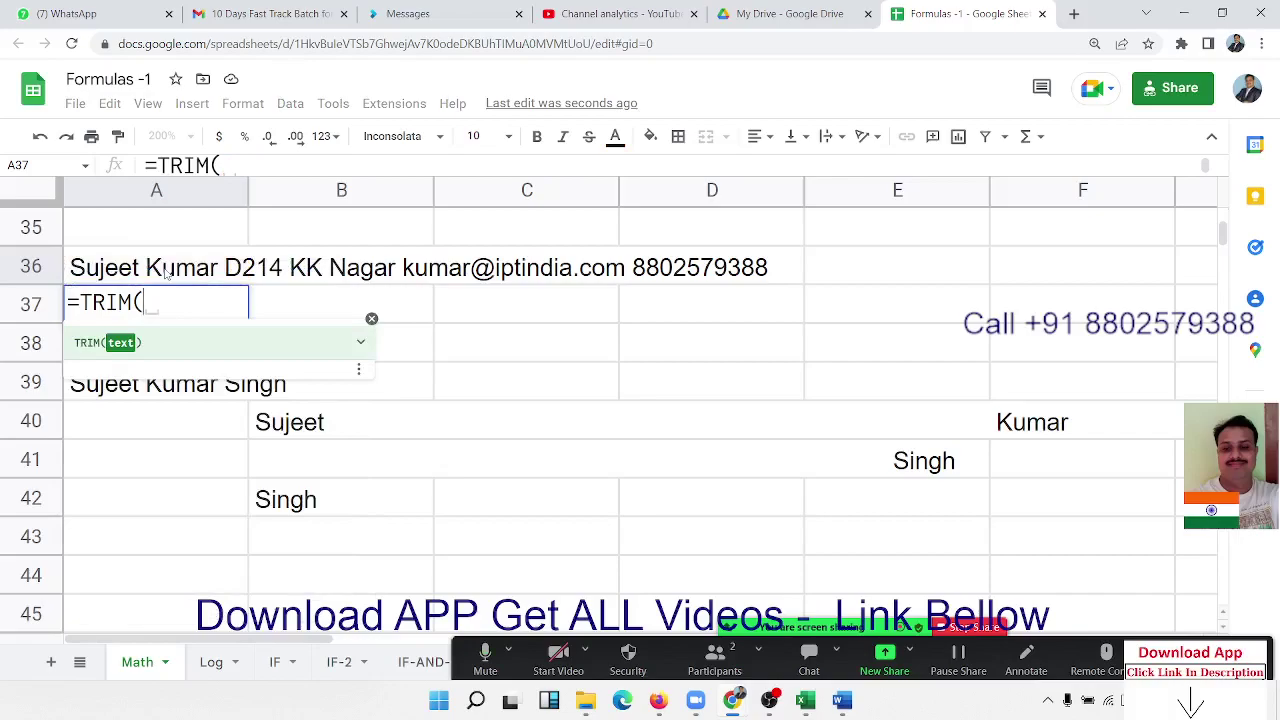
text(ri)
key(Tab)
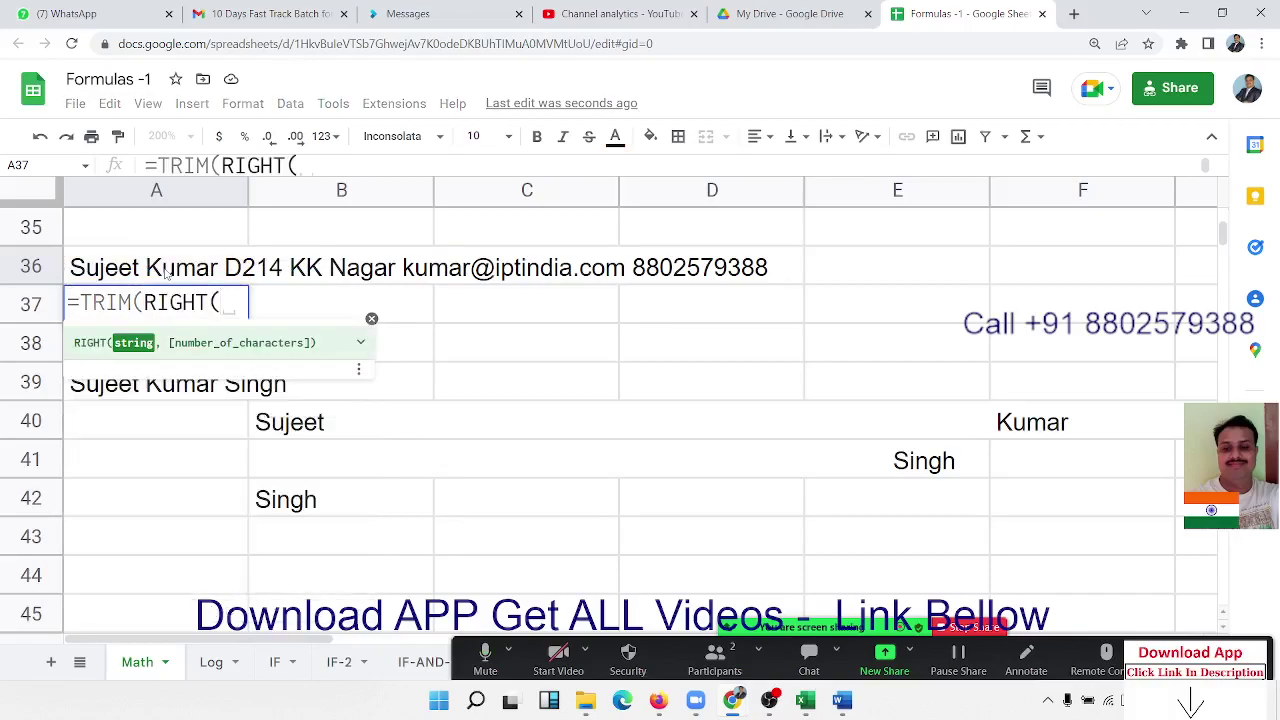
Complete it with SUBSTITUTE(A36," ",REPT(" ",99)),99)) to return the phone number
text(sub)
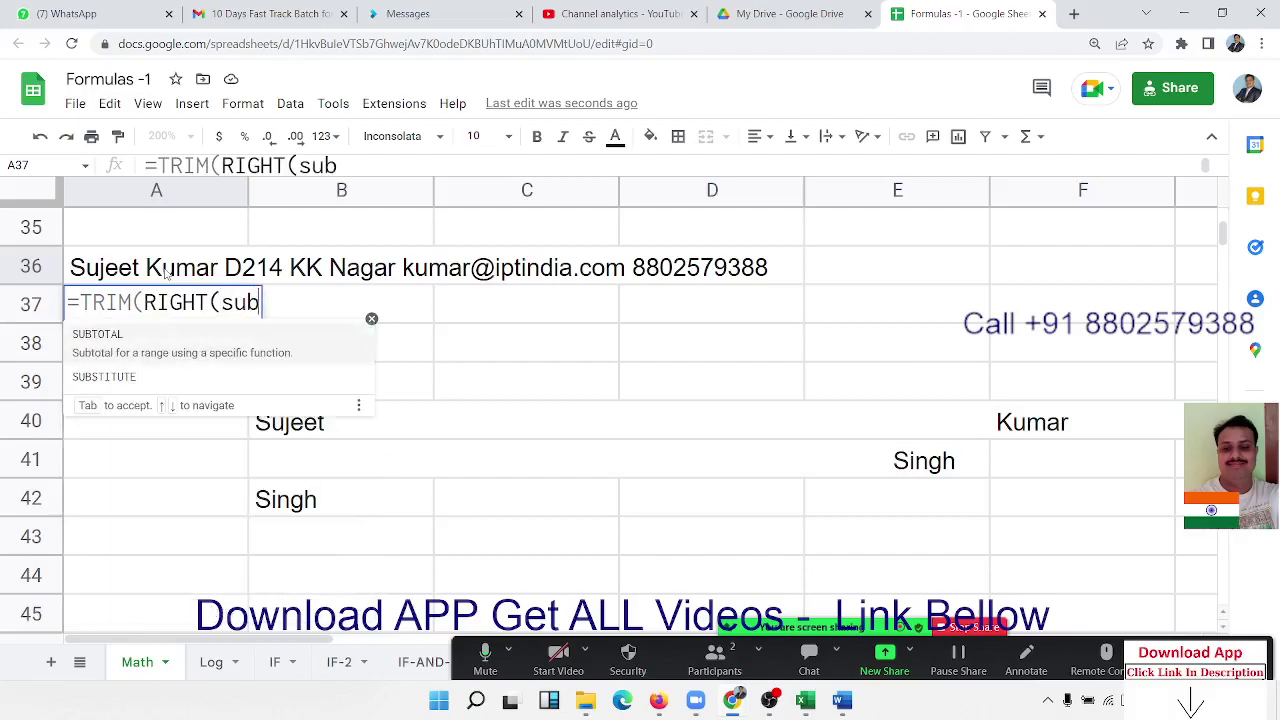
key(Down)
key(Tab)
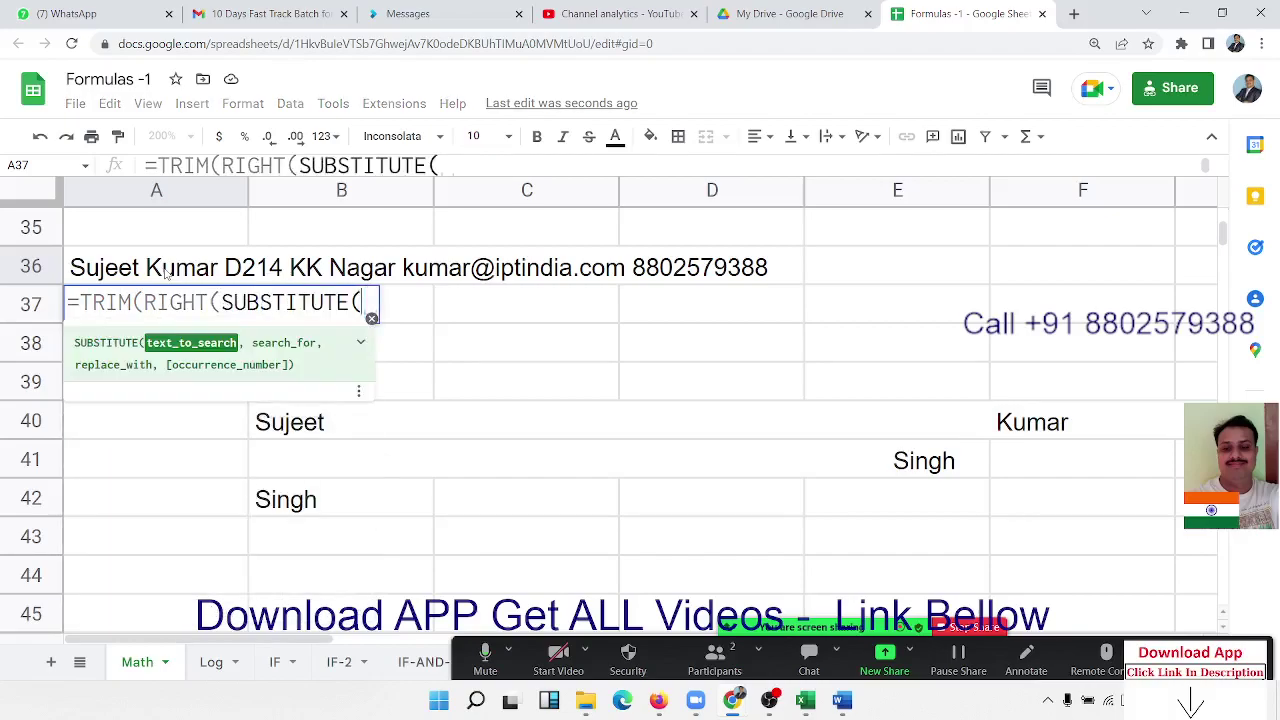
click(166, 272)
text(,)
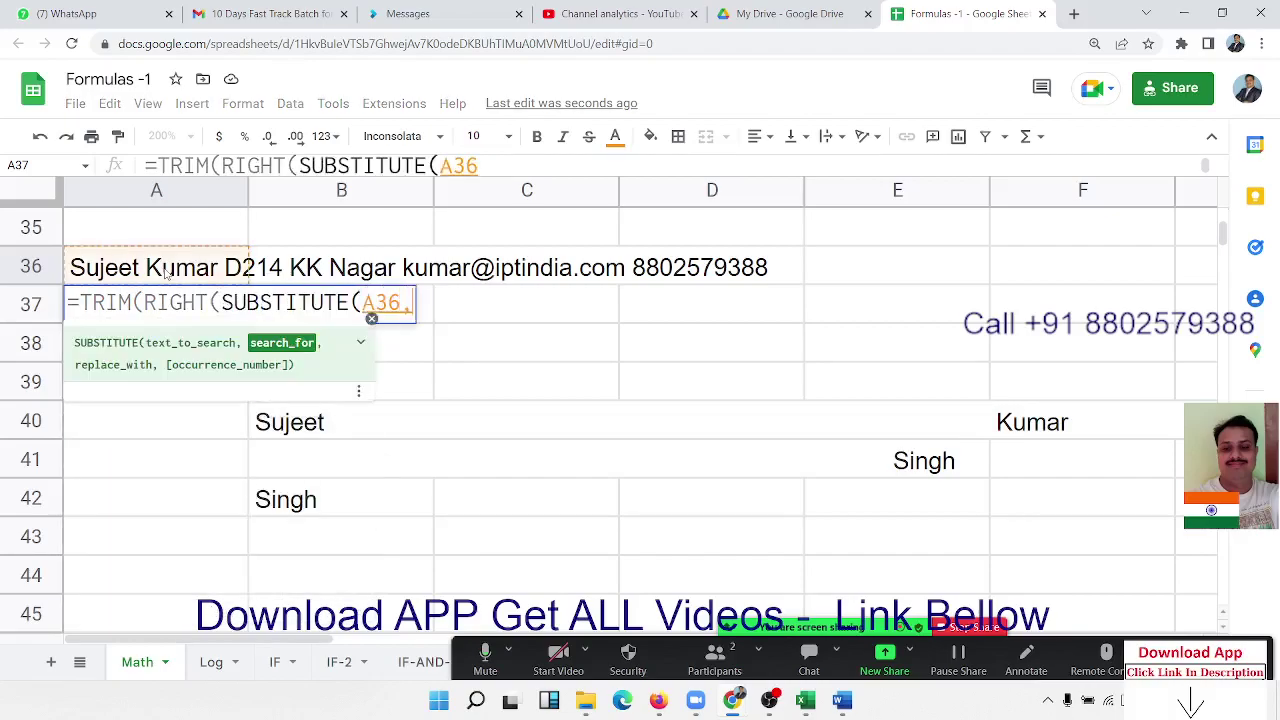
text(" ")
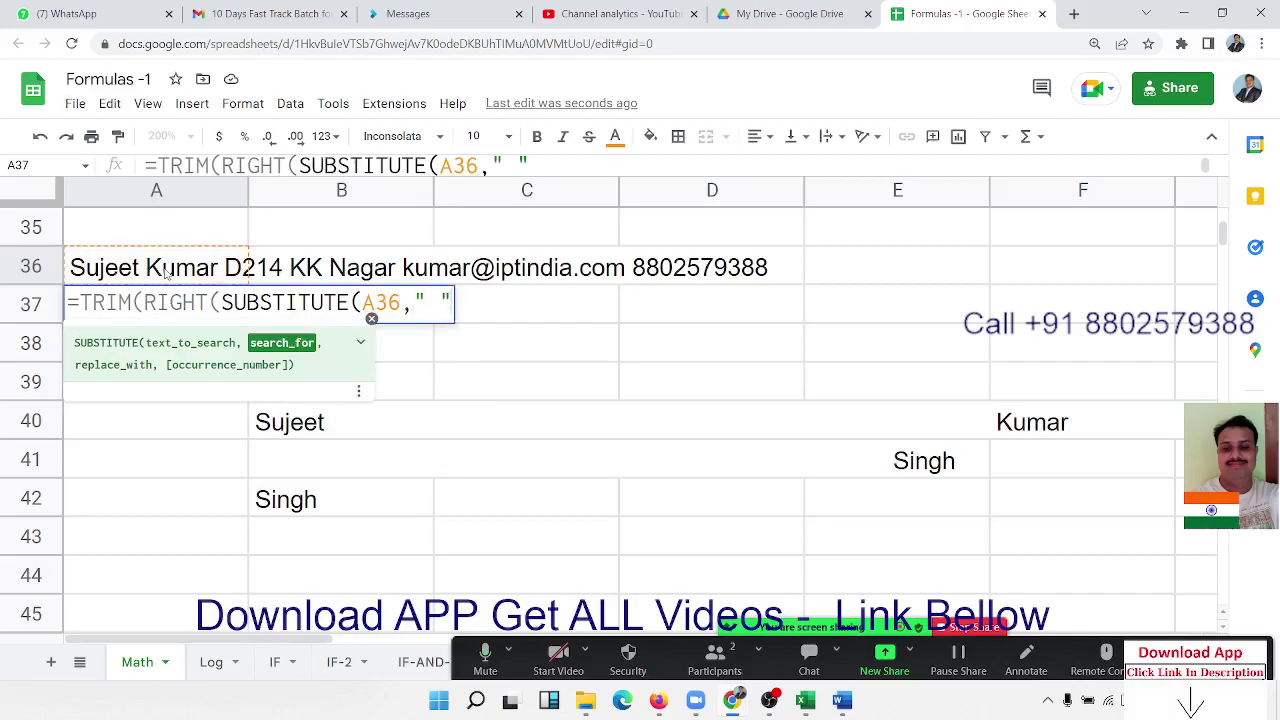
text(,re)
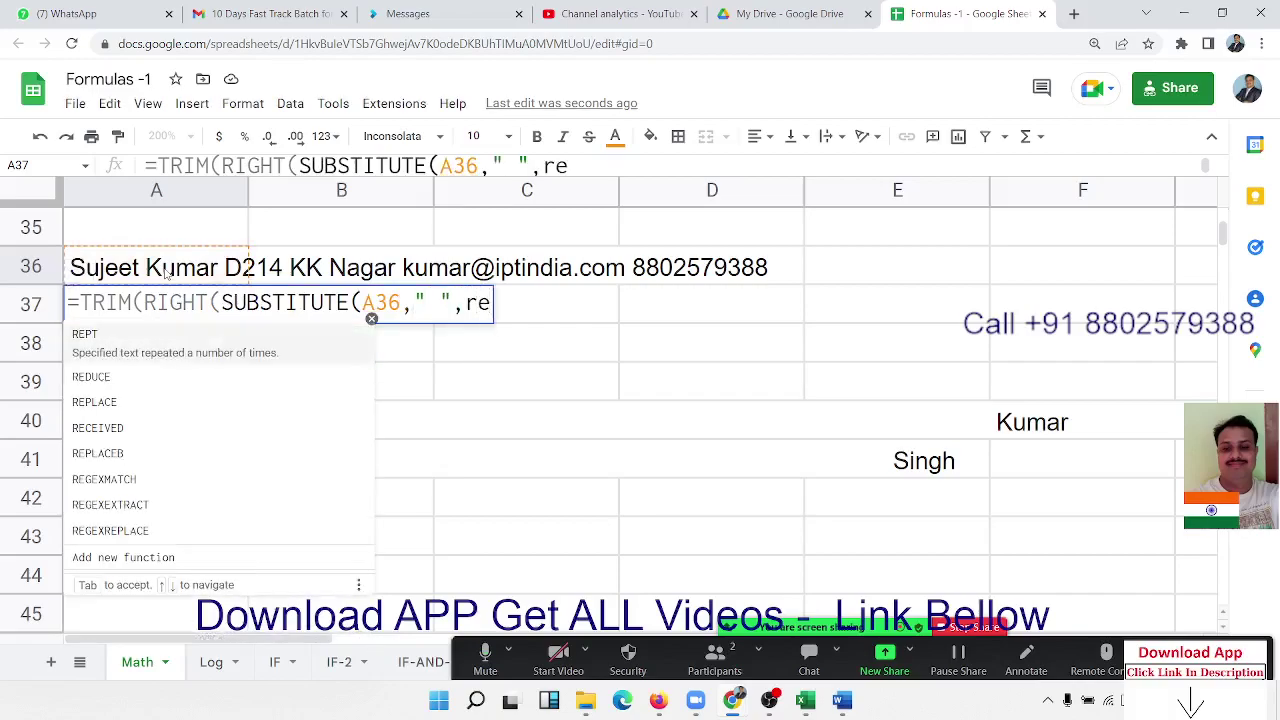
key(Tab)
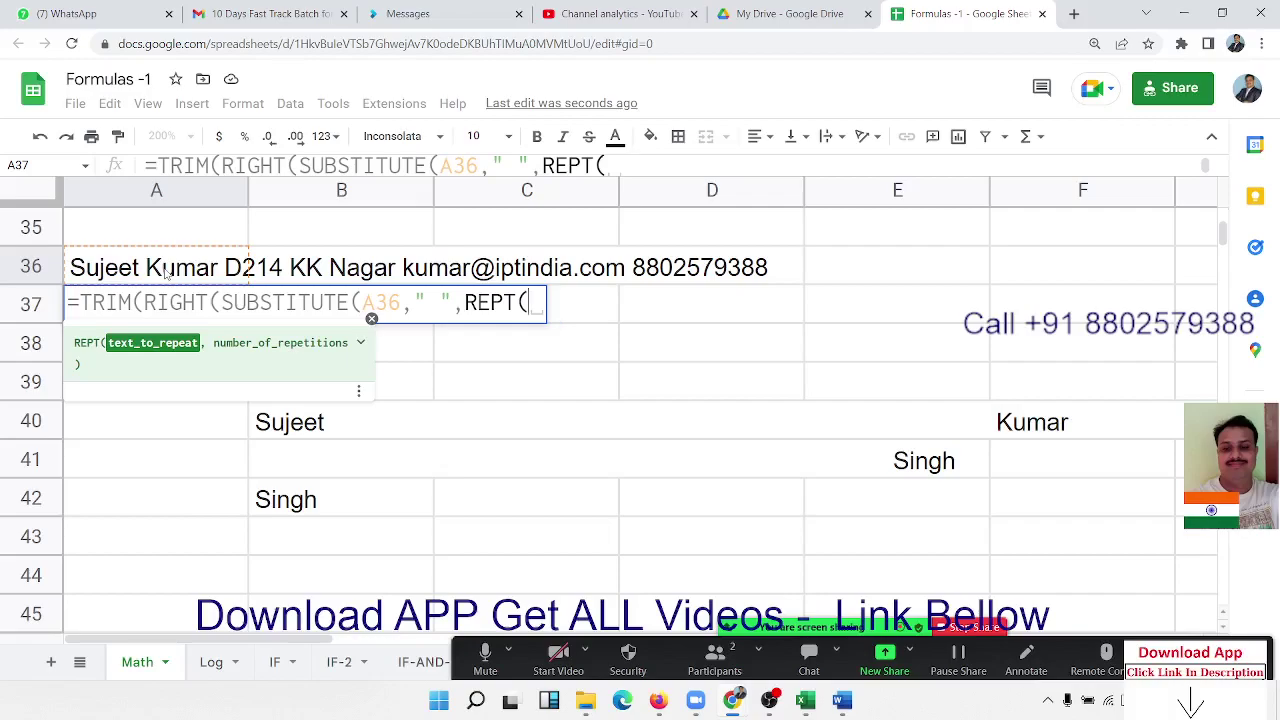
text(" ",99)
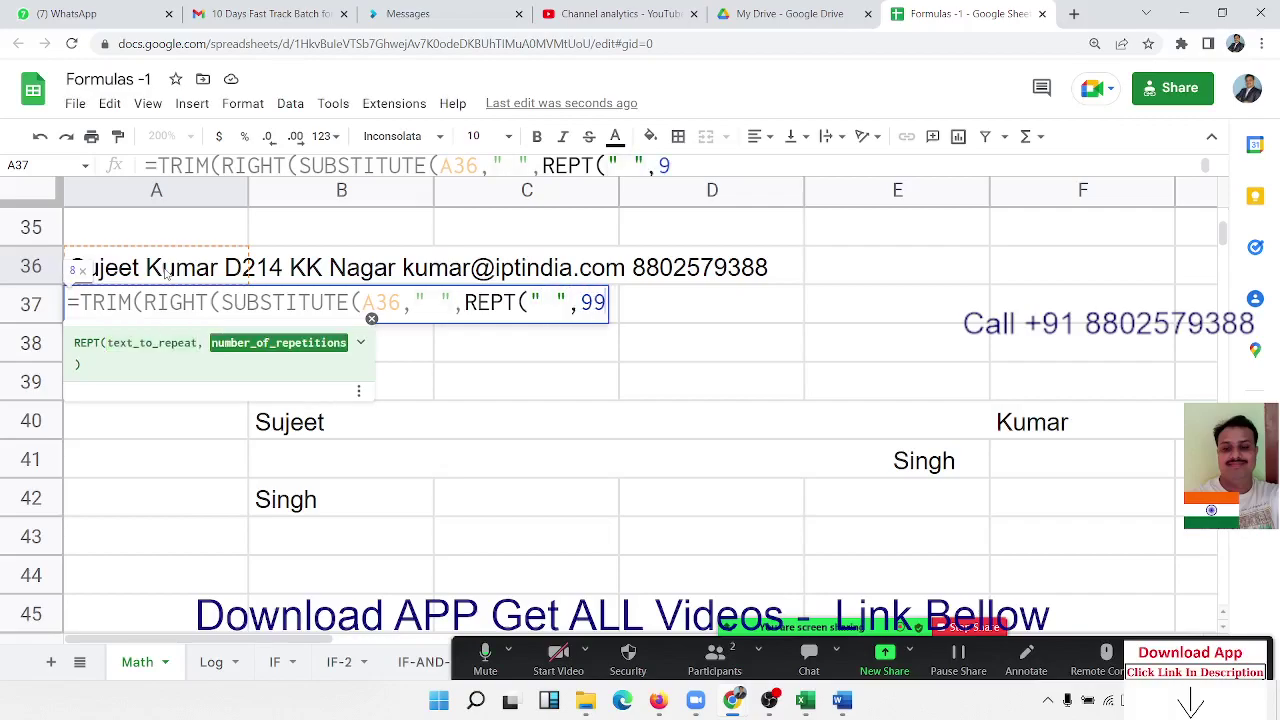
text())
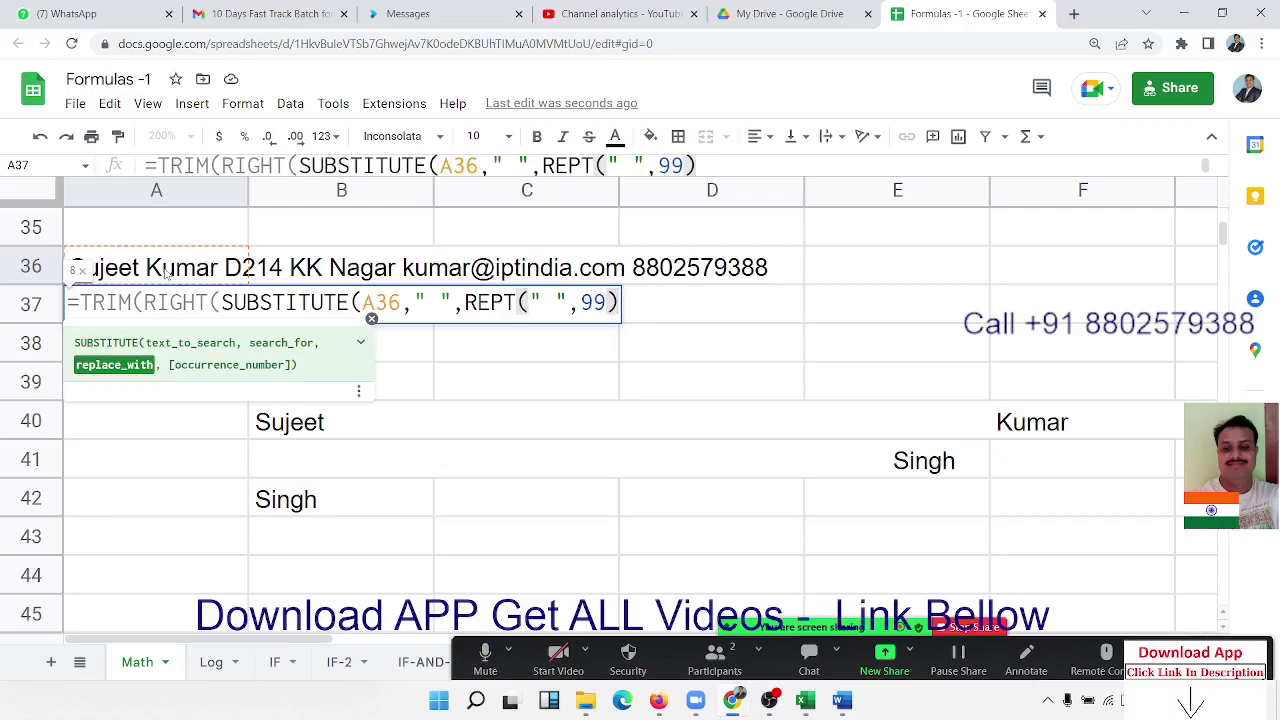
text(),)
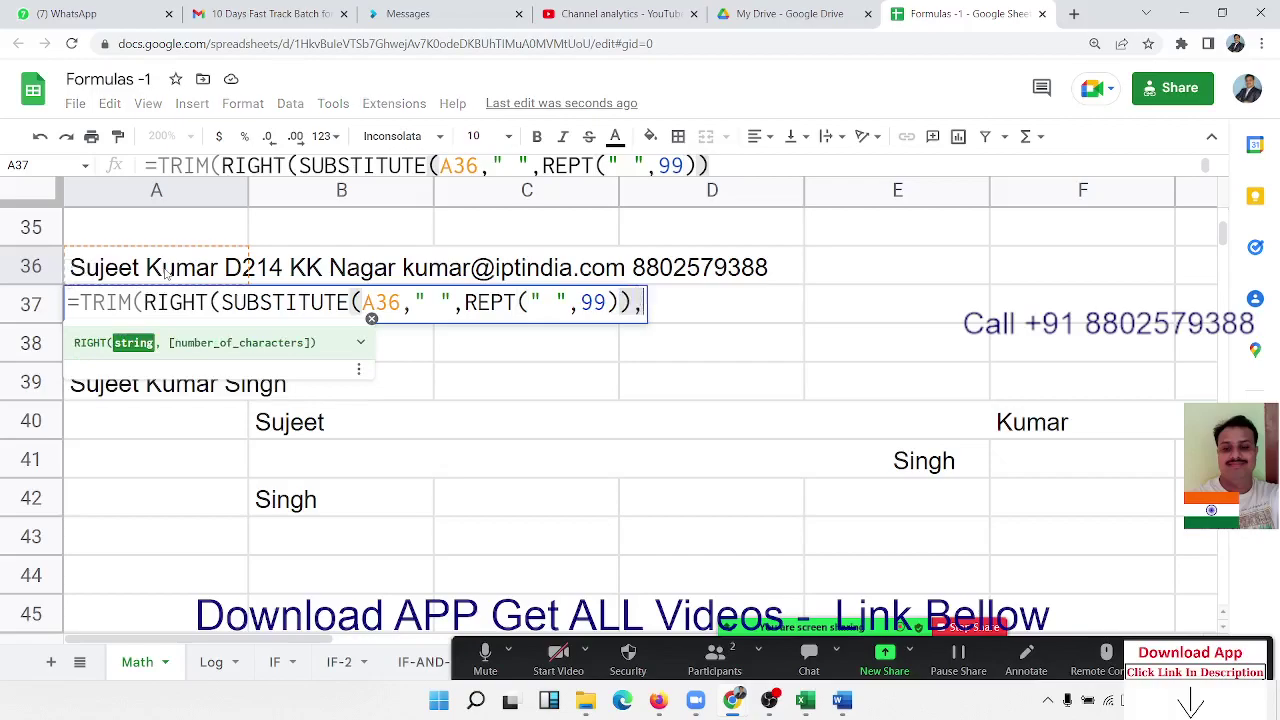
text(99)
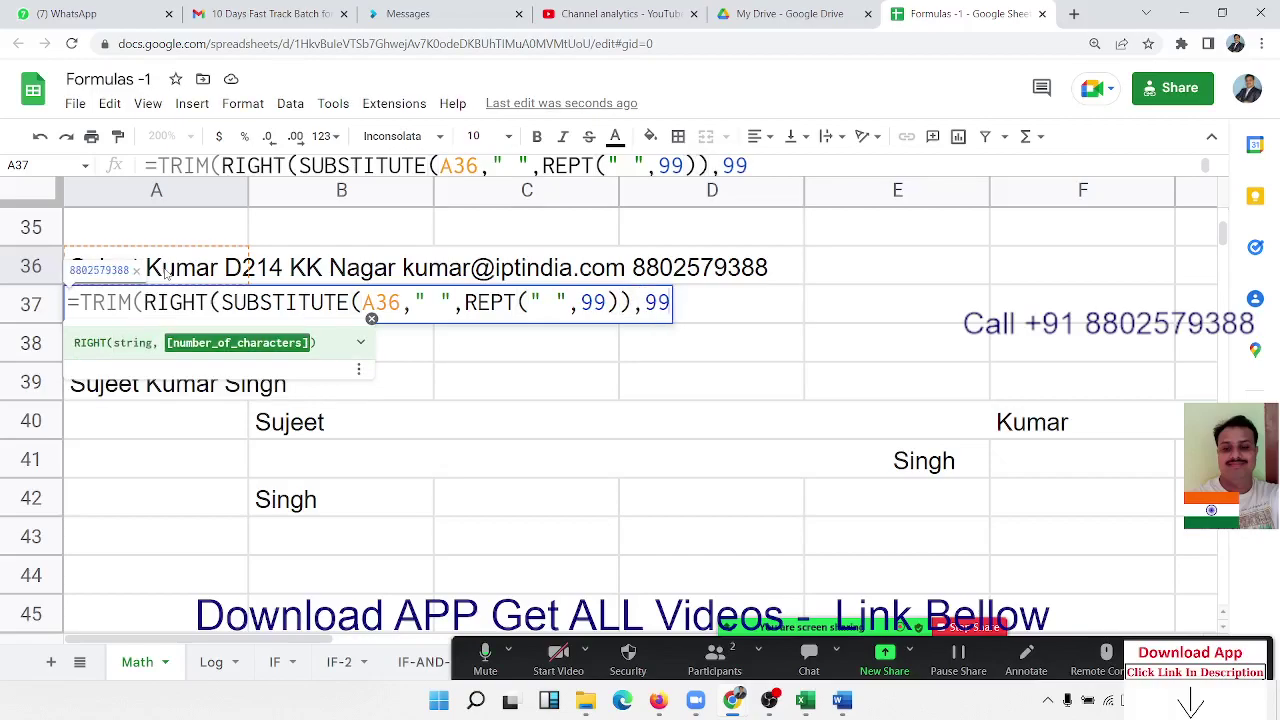
text())
key(Return)
key(Up)
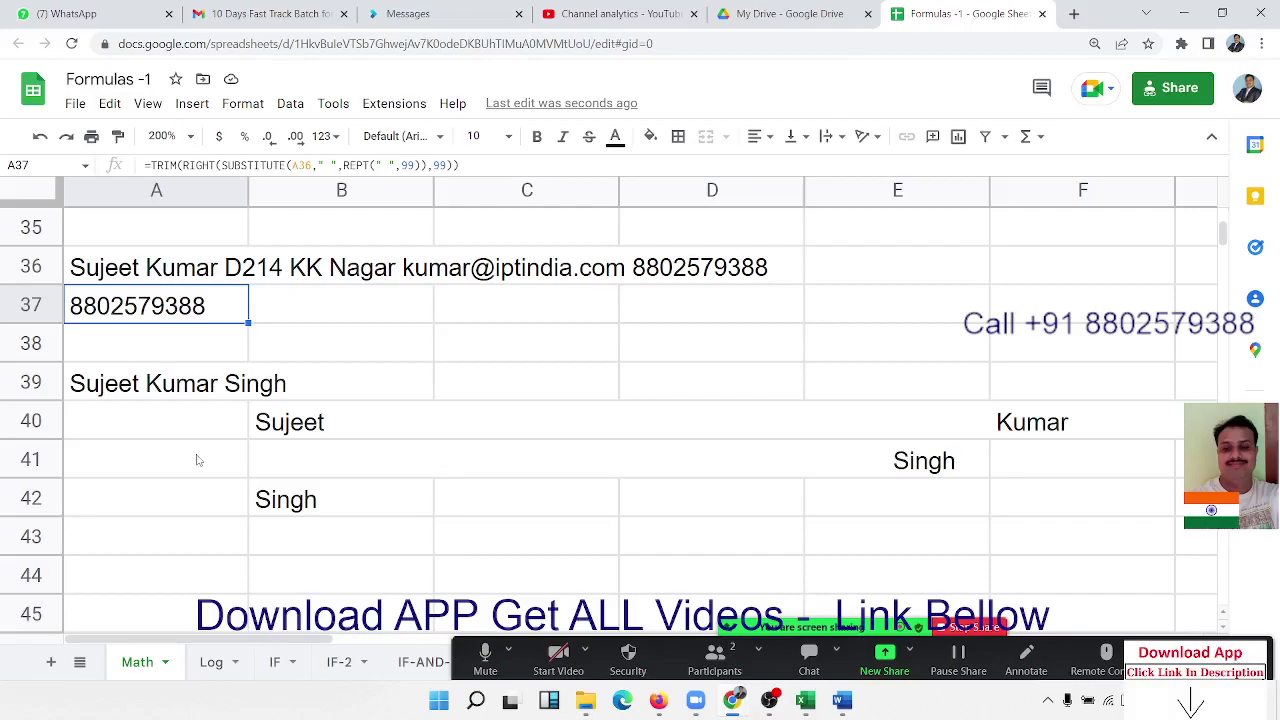
Review the B40, B41 and B42 formulas and the spread-out name parts in C40 and F40
scroll(224, 436, up, 2)
scroll(224, 434, down, 4)
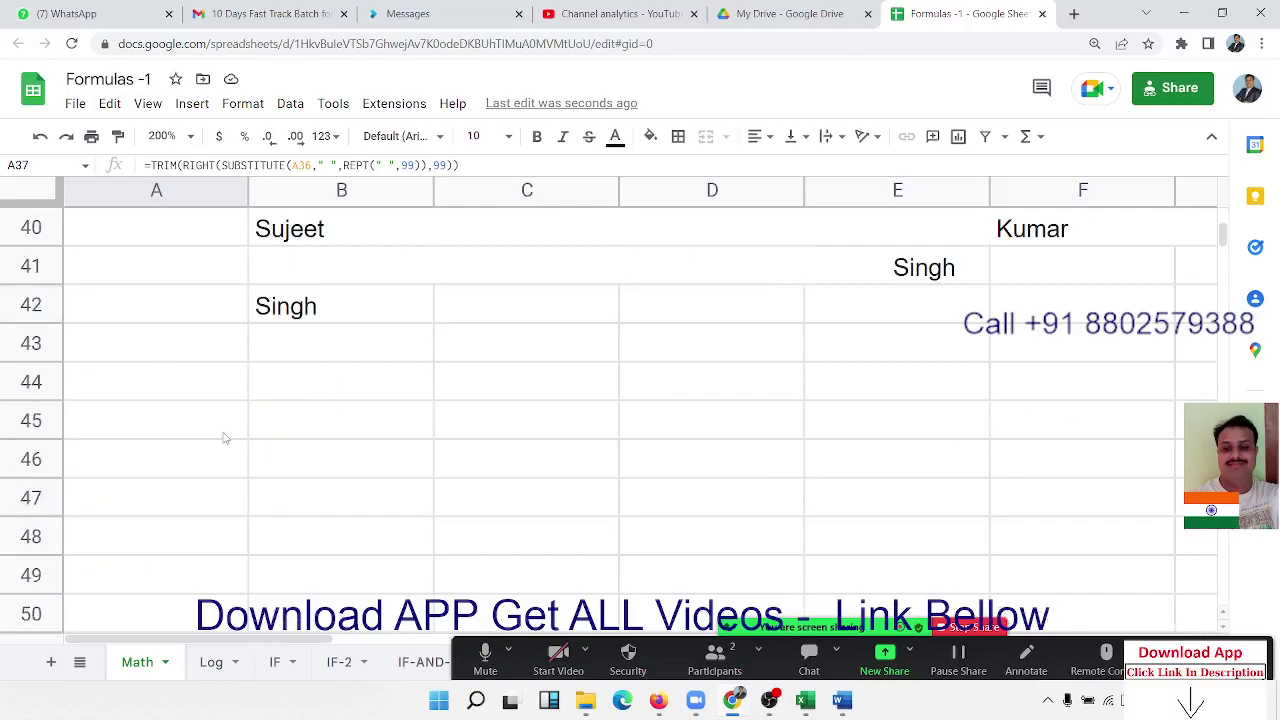
scroll(215, 429, up, 2)
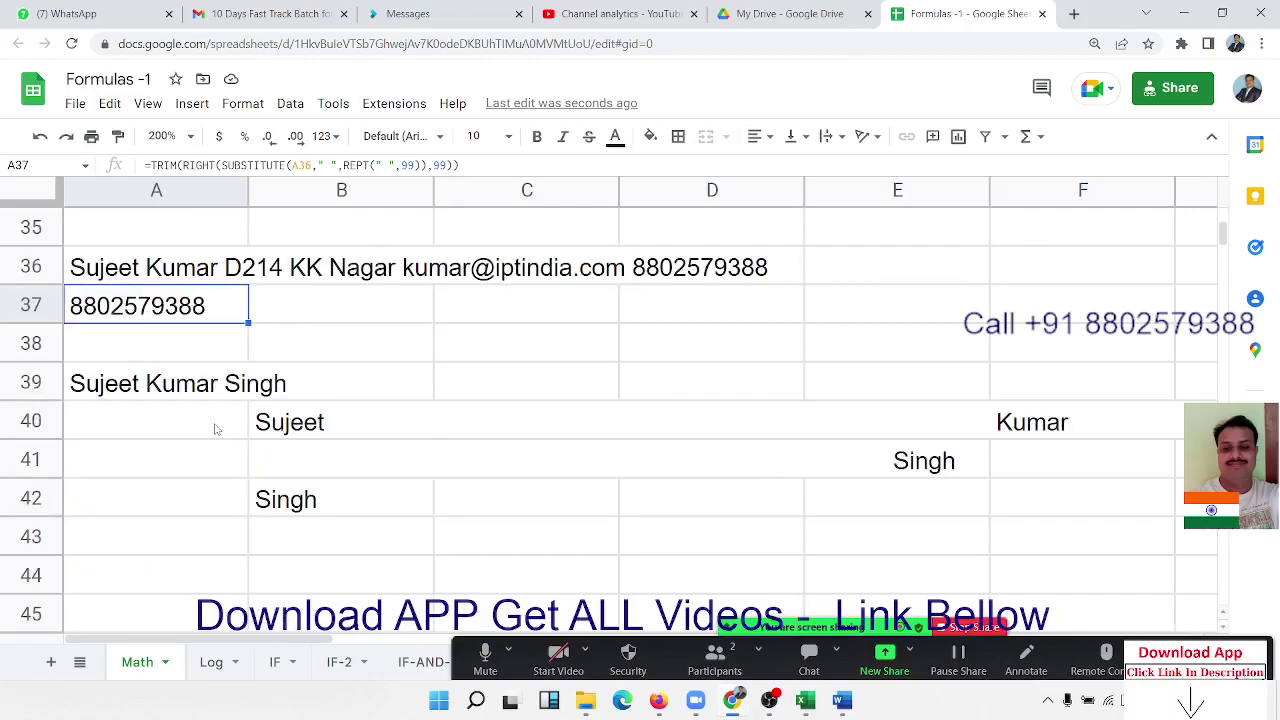
click(263, 422)
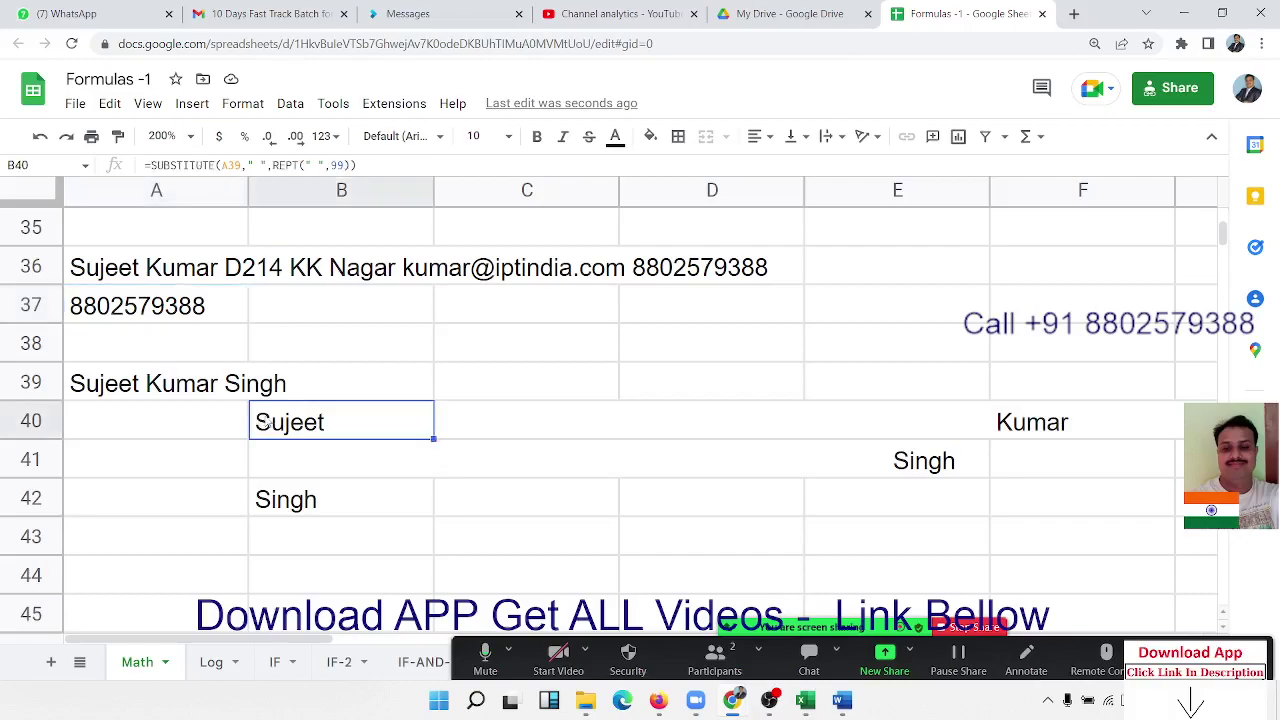
double_click(327, 435)
key(Return)
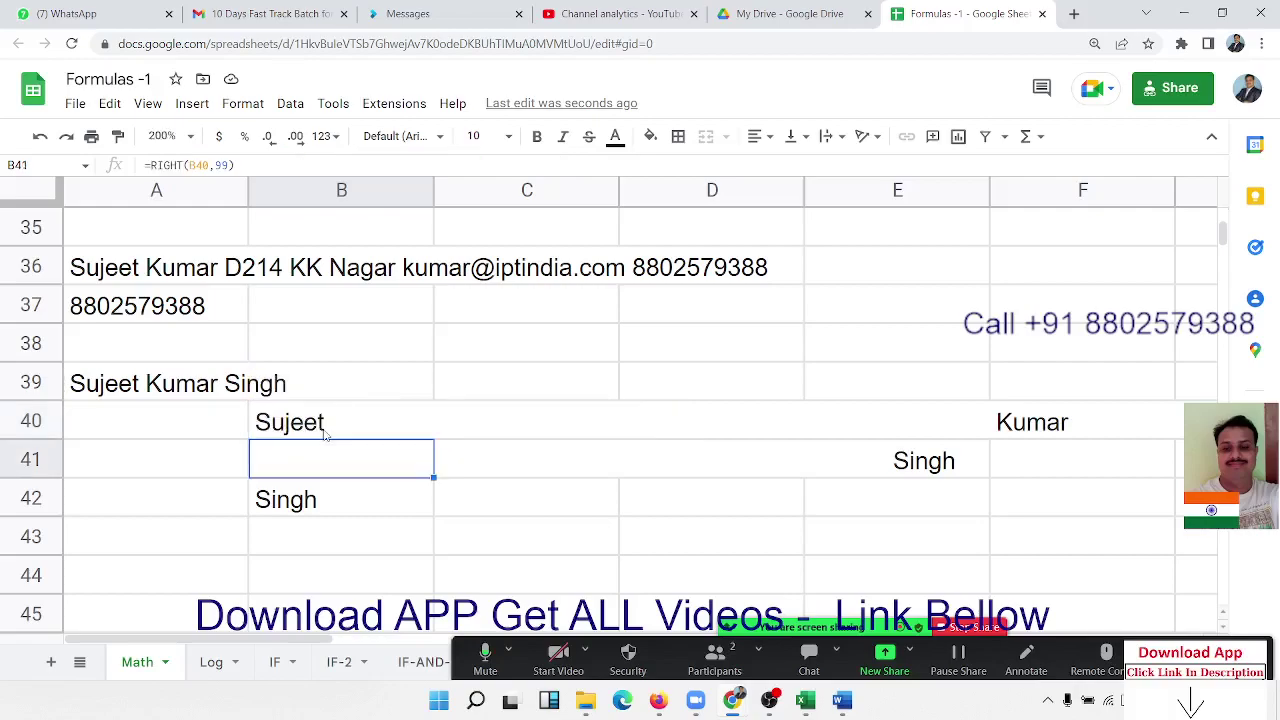
click(475, 413)
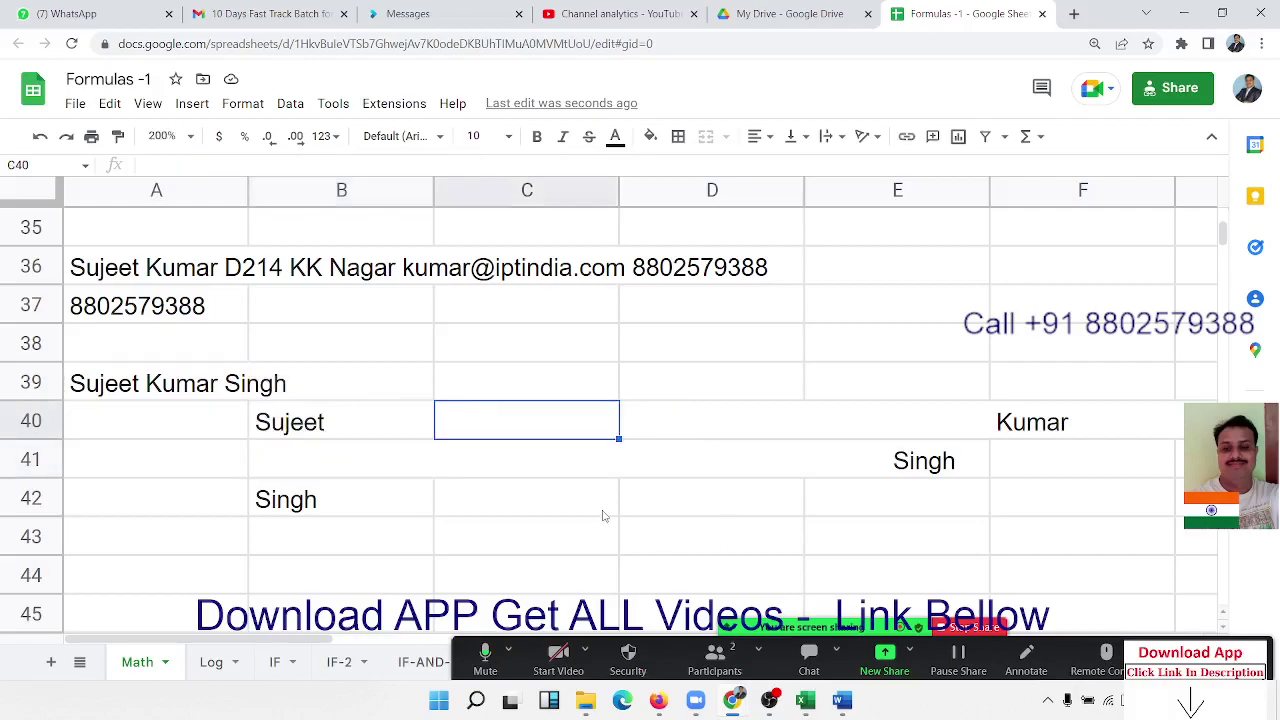
click(1163, 437)
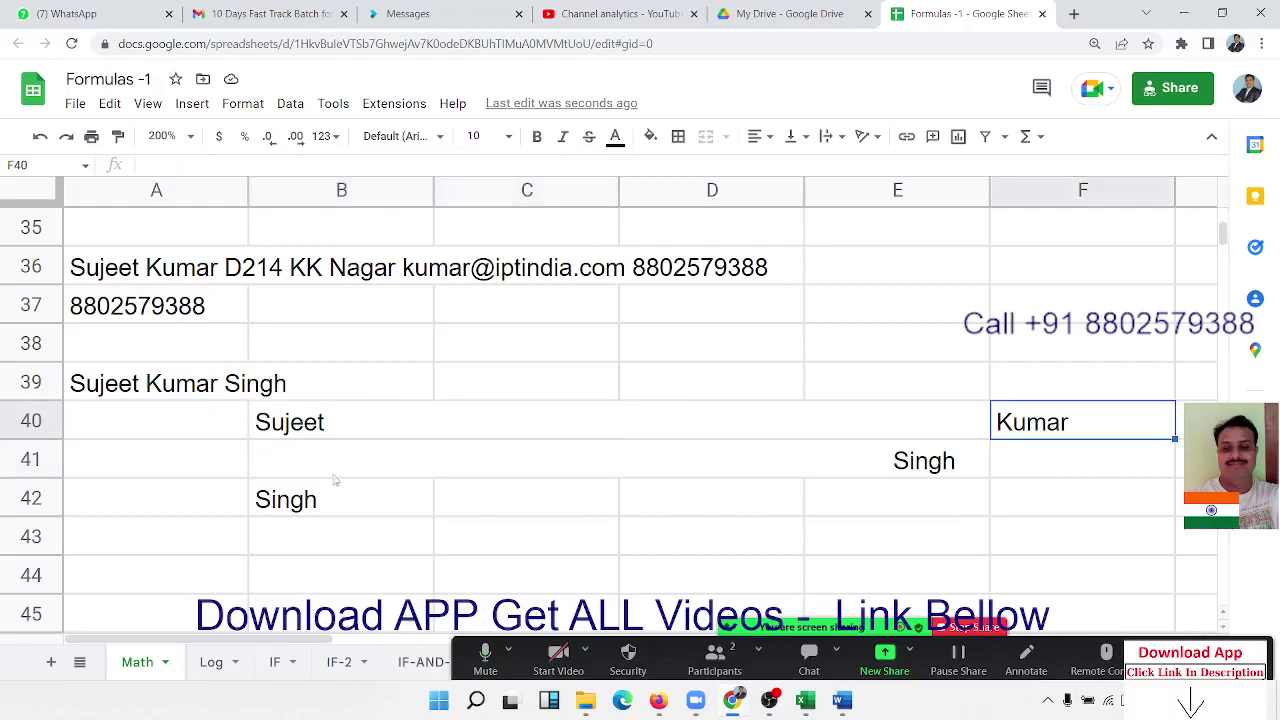
click(255, 466)
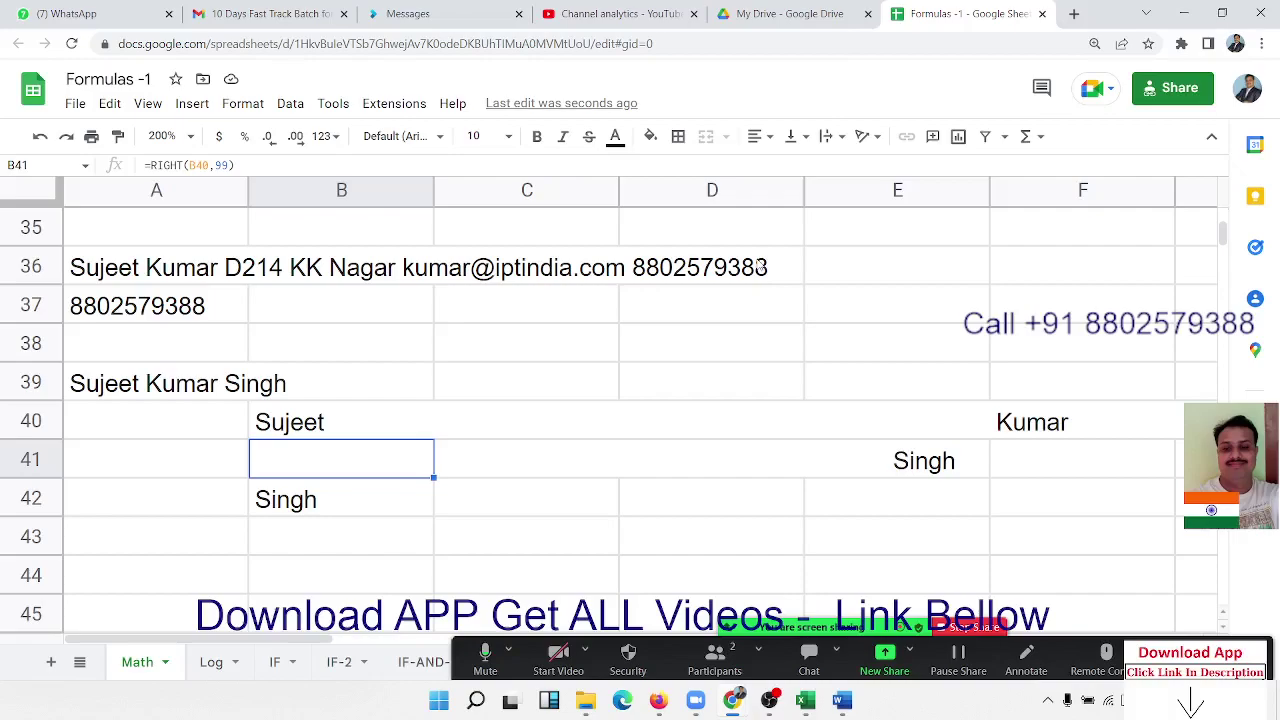
click(407, 500)
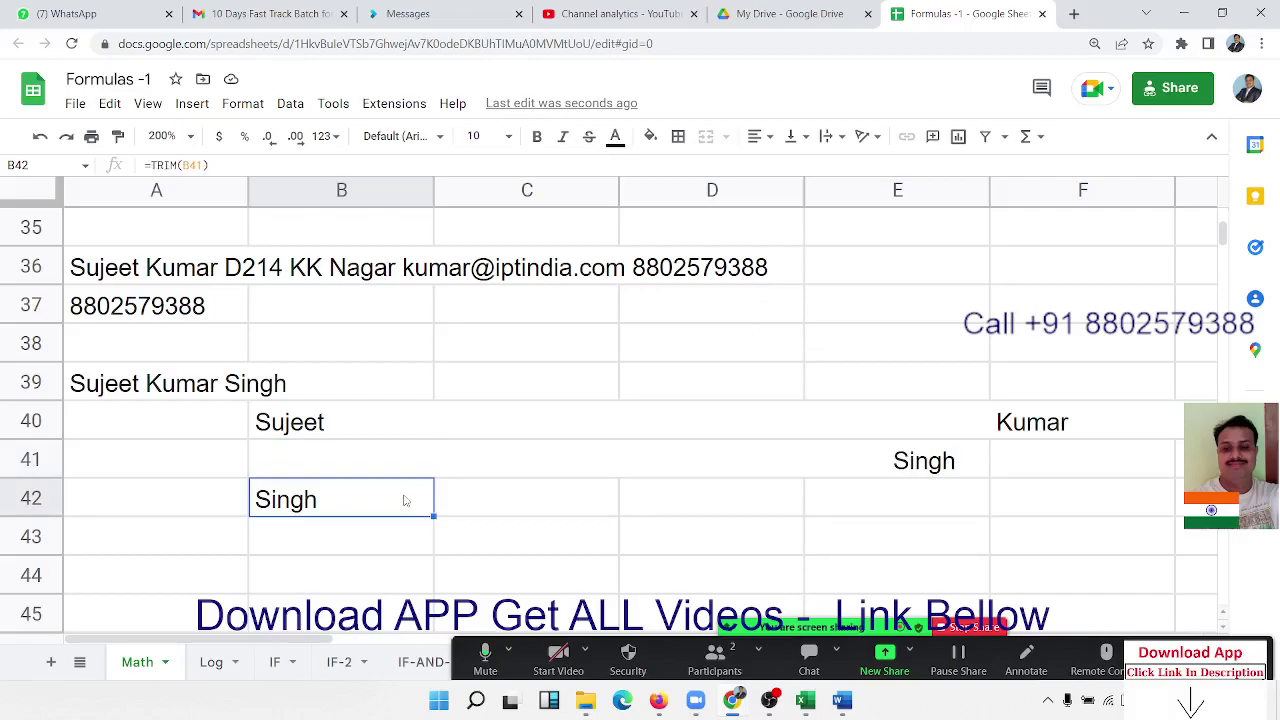
double_click(404, 496)
key(Return)
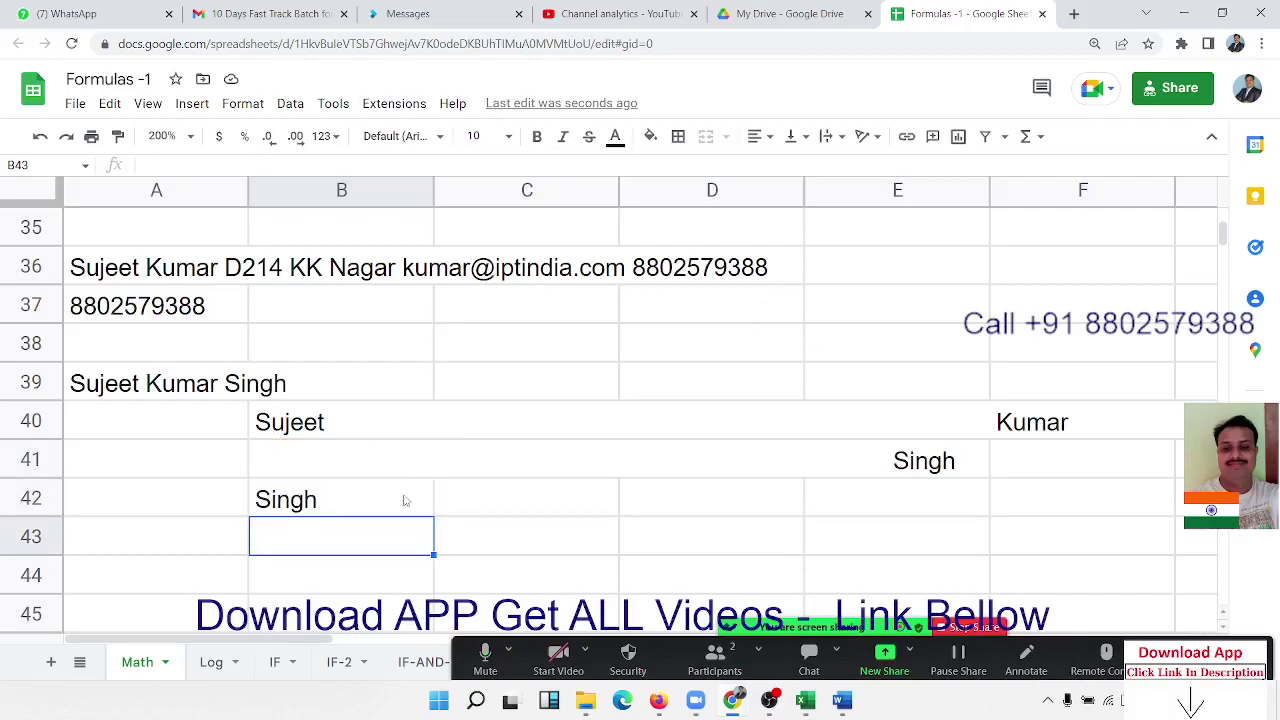
click(404, 500)
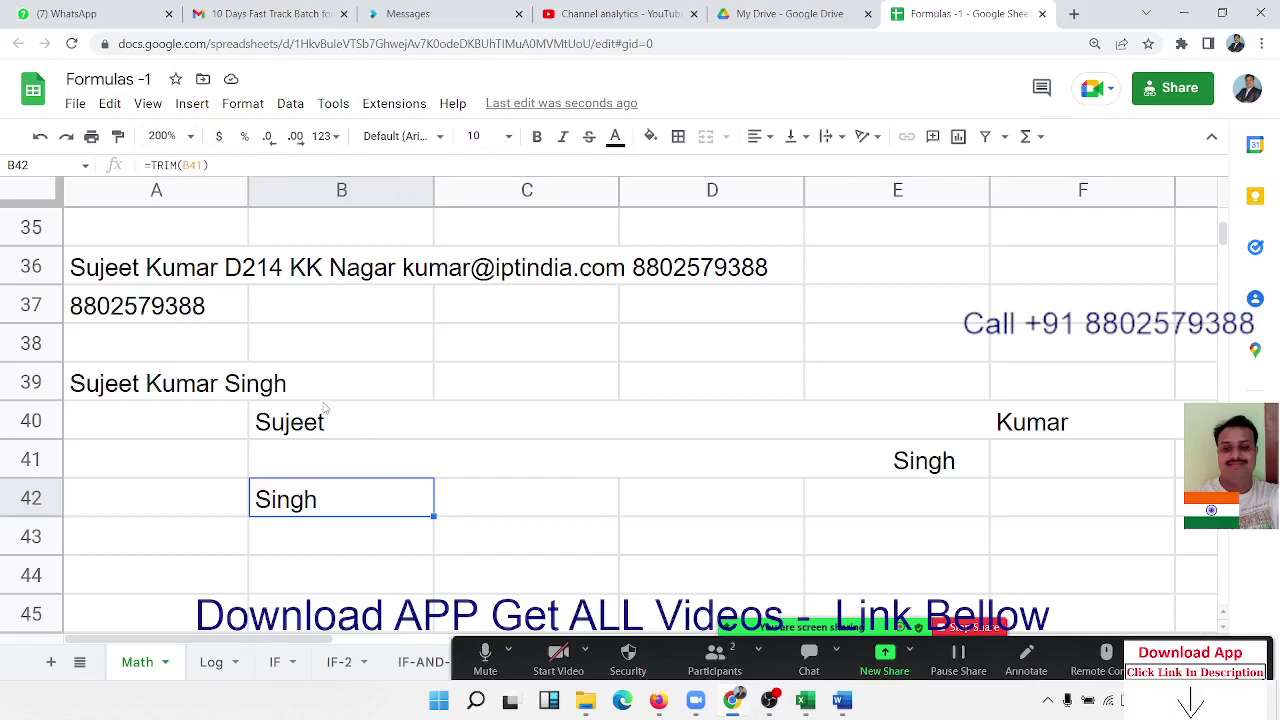
Walk through the B40, B41, B42 and A37 formulas again without changing them
click(296, 432)
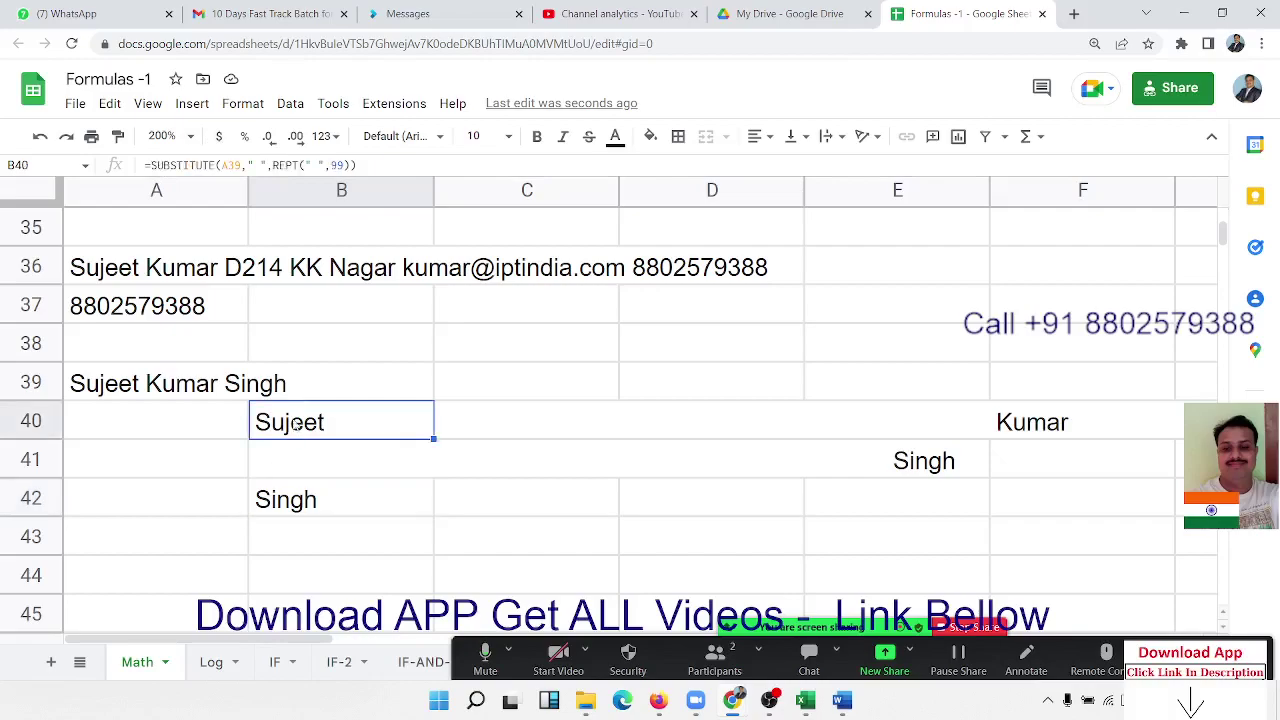
double_click(296, 424)
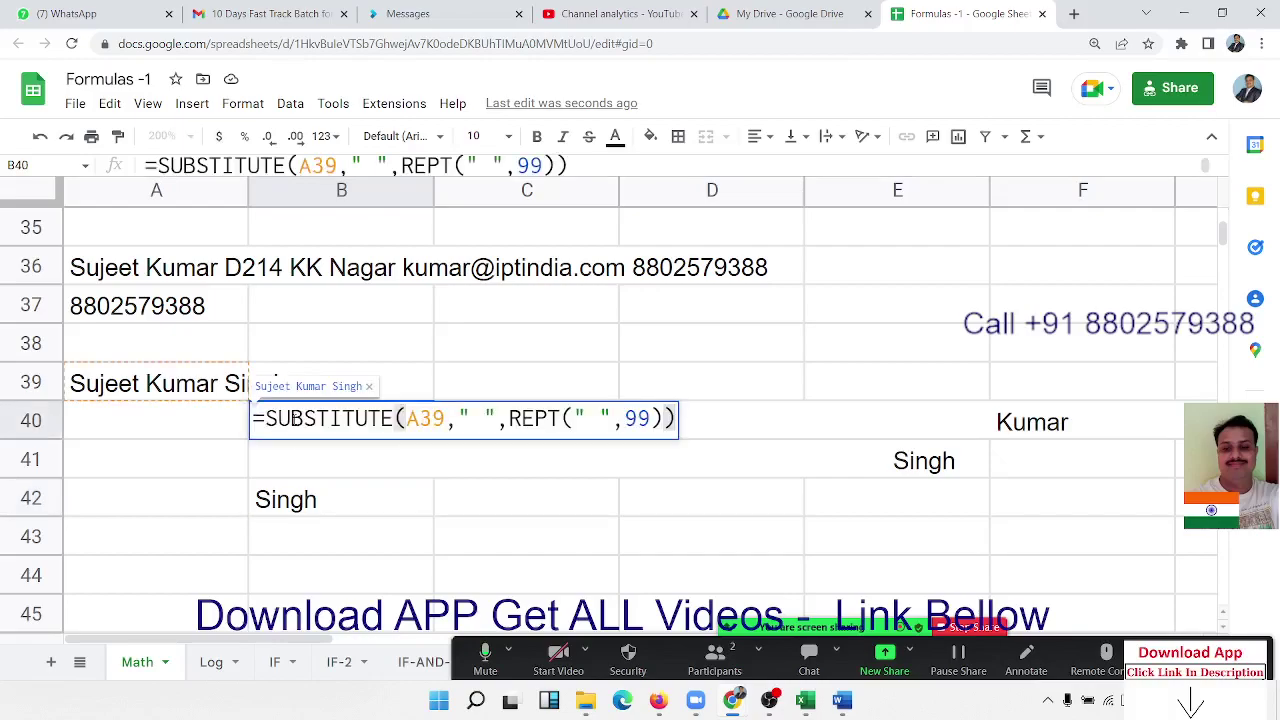
key(Return)
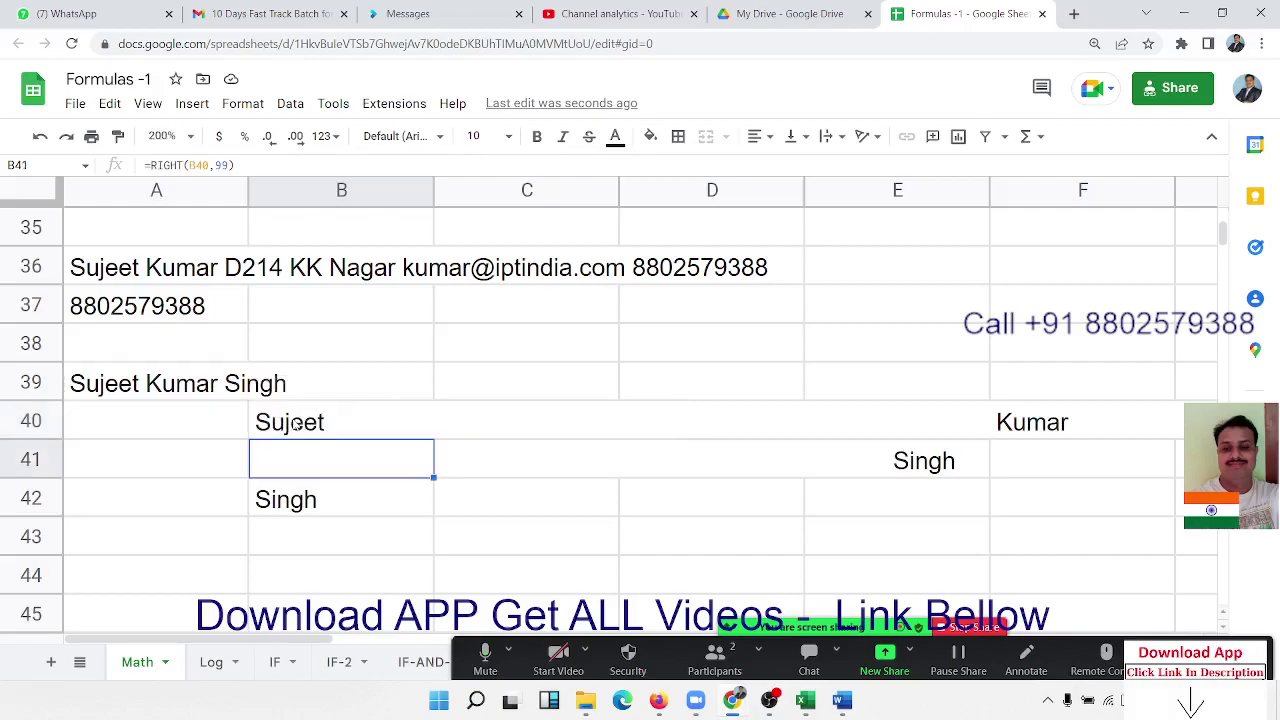
double_click(383, 458)
key(Return)
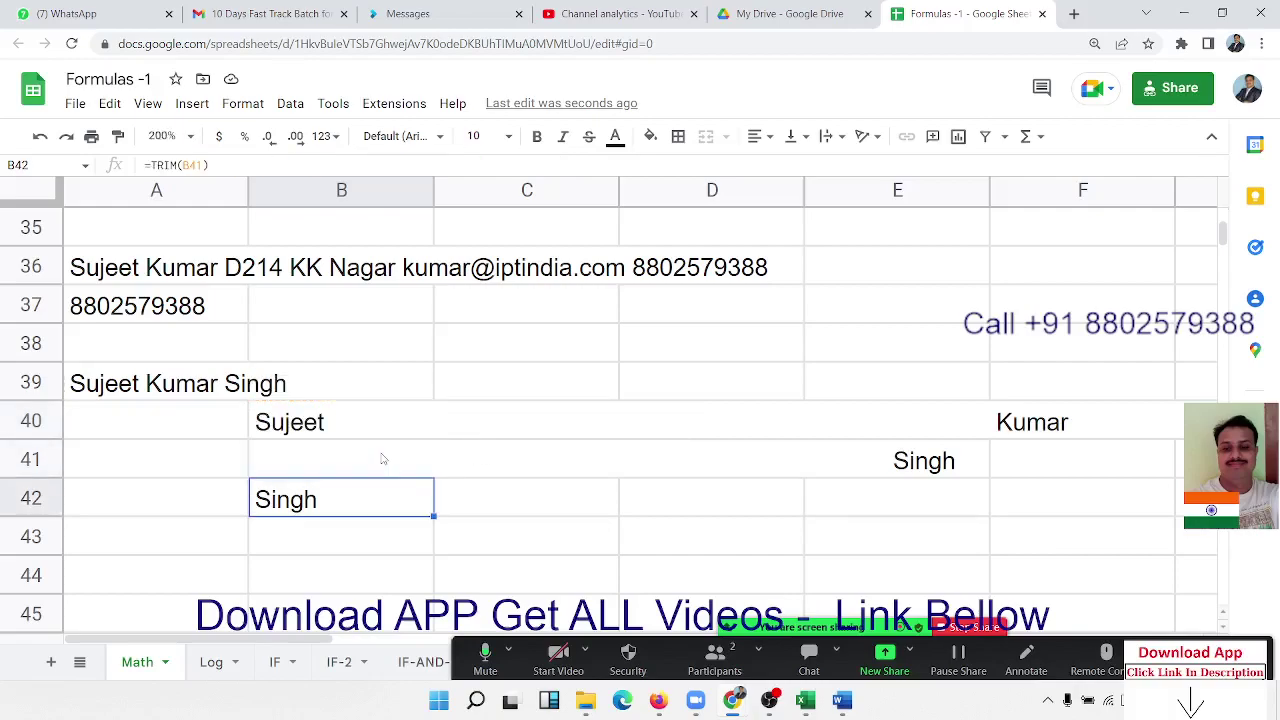
double_click(322, 514)
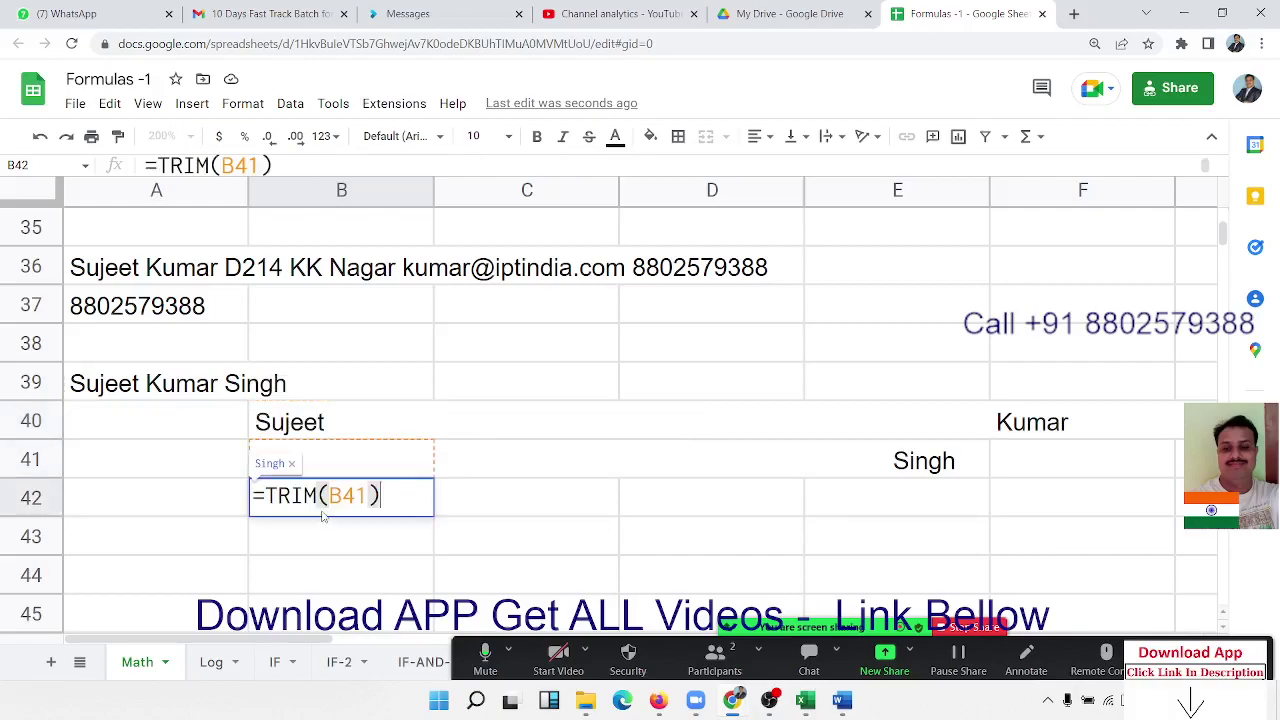
key(Return)
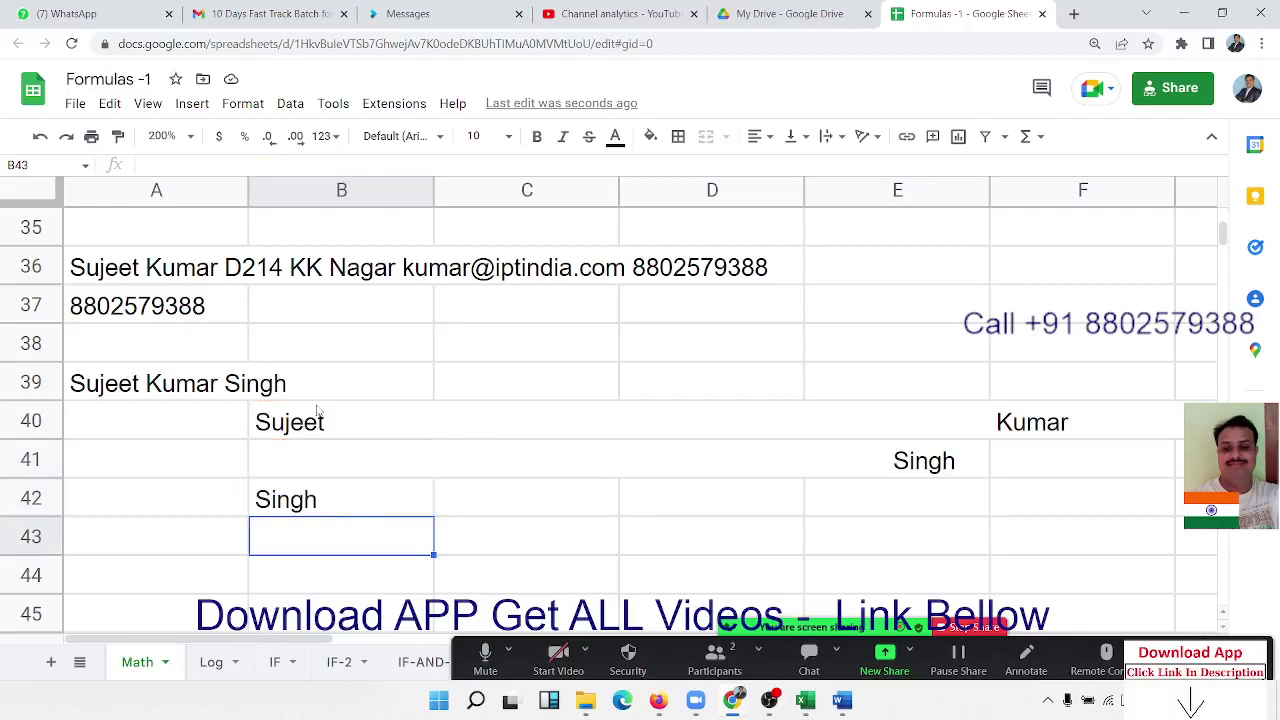
click(200, 312)
double_click(198, 310)
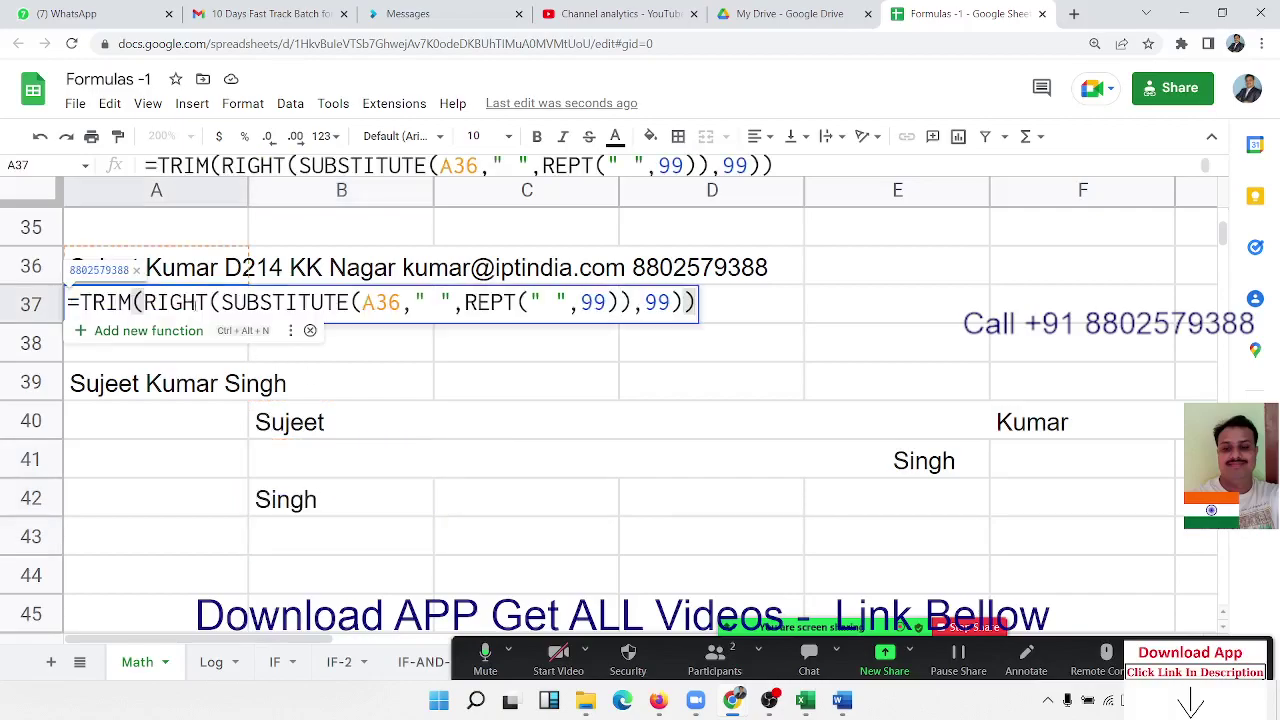
key(Return)
click(262, 414)
double_click(262, 416)
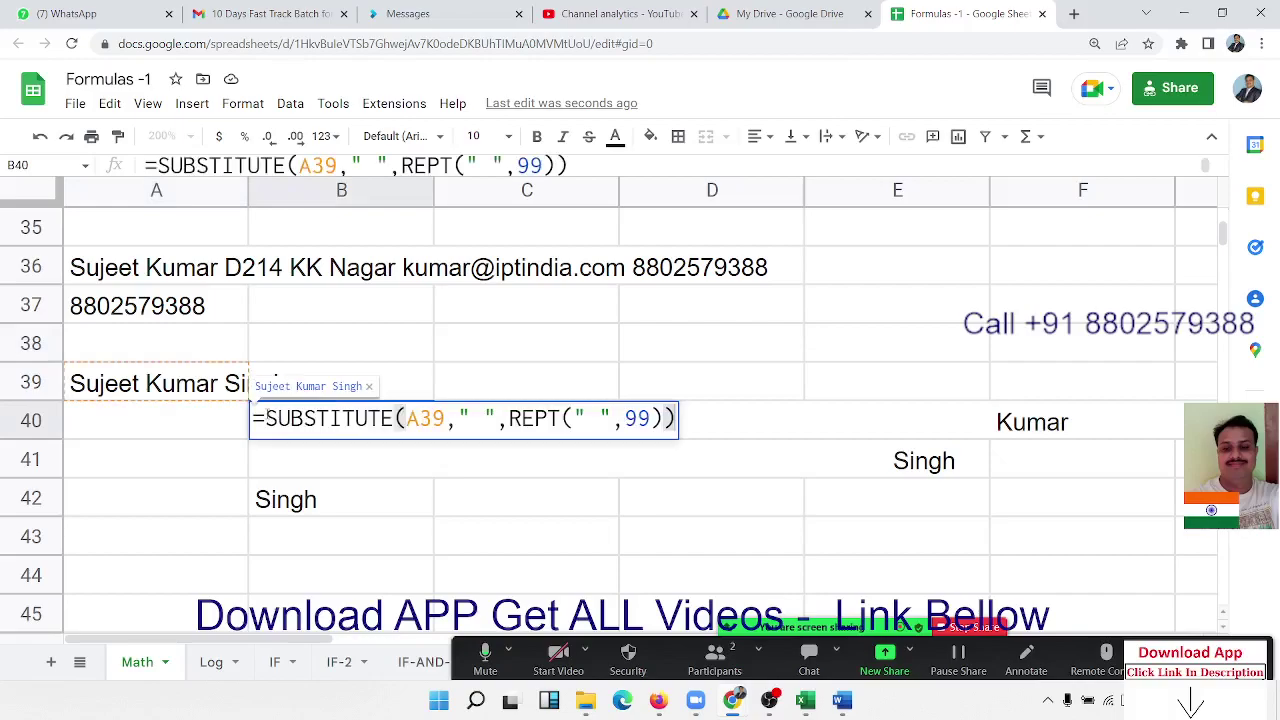
drag(265, 418, 855, 410)
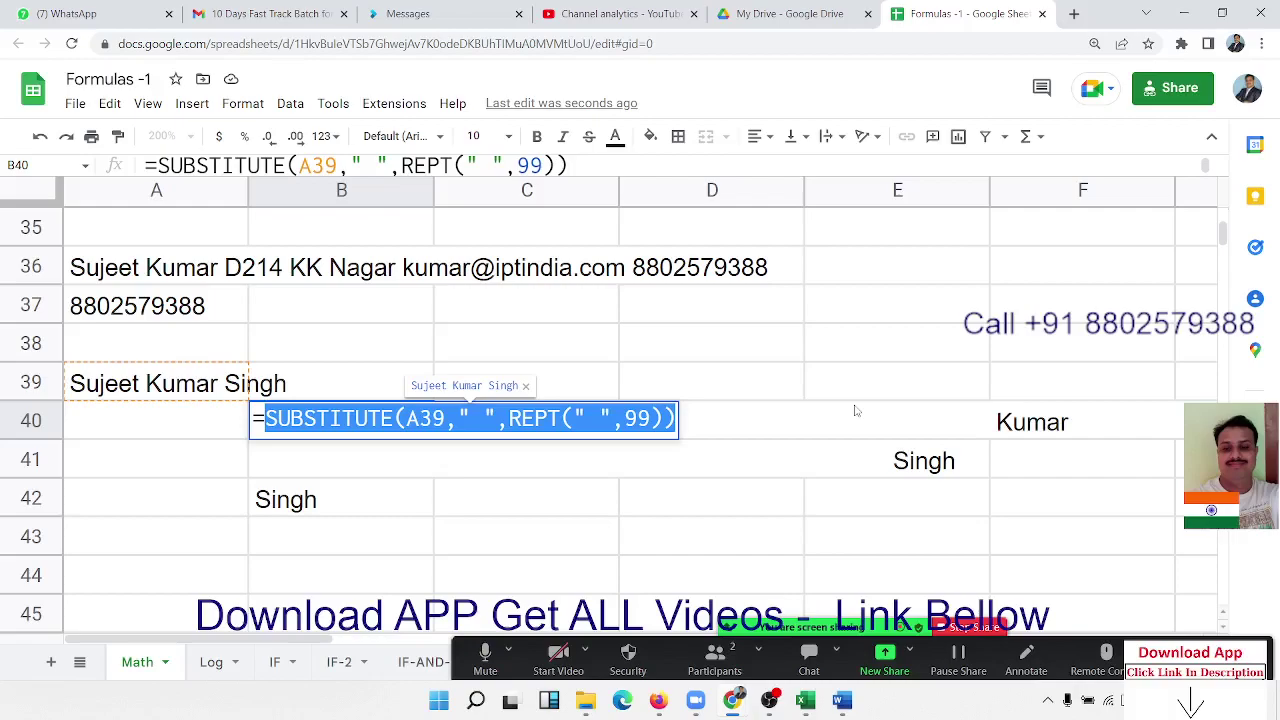
key(Return)
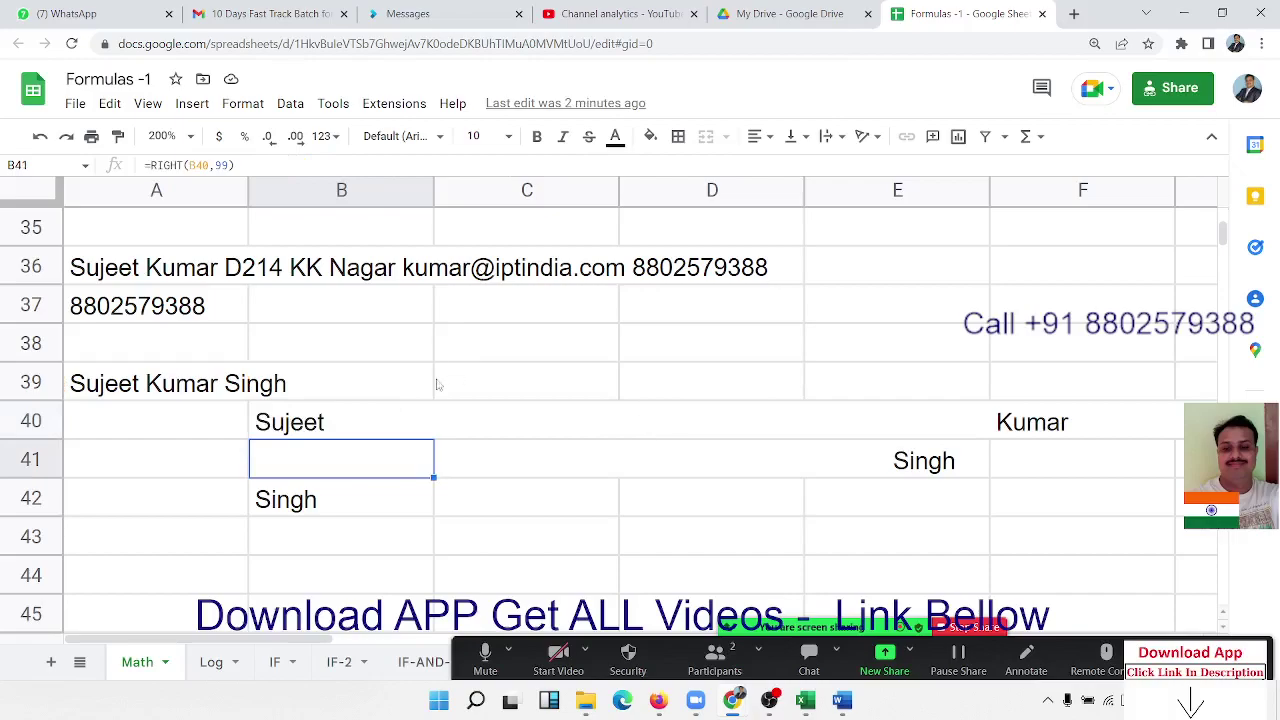
Switch the zoom to 100% and review B40's SUBSTITUTE formula
click(166, 137)
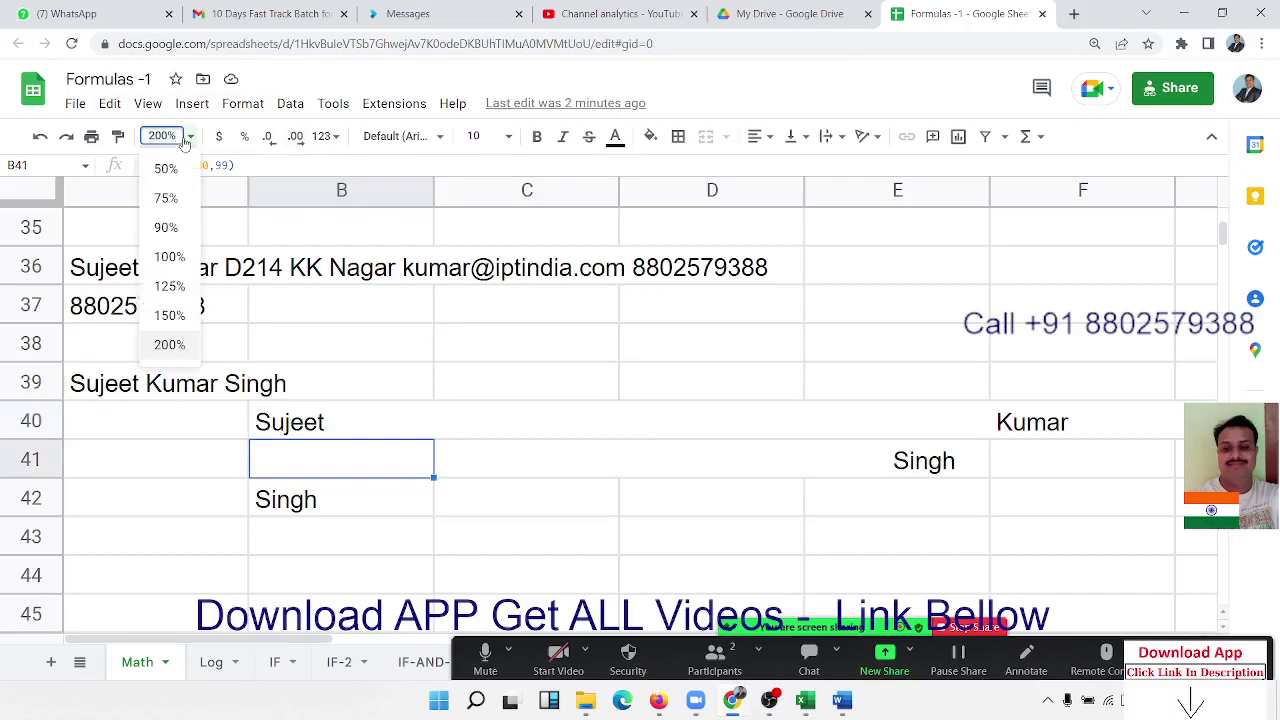
click(166, 257)
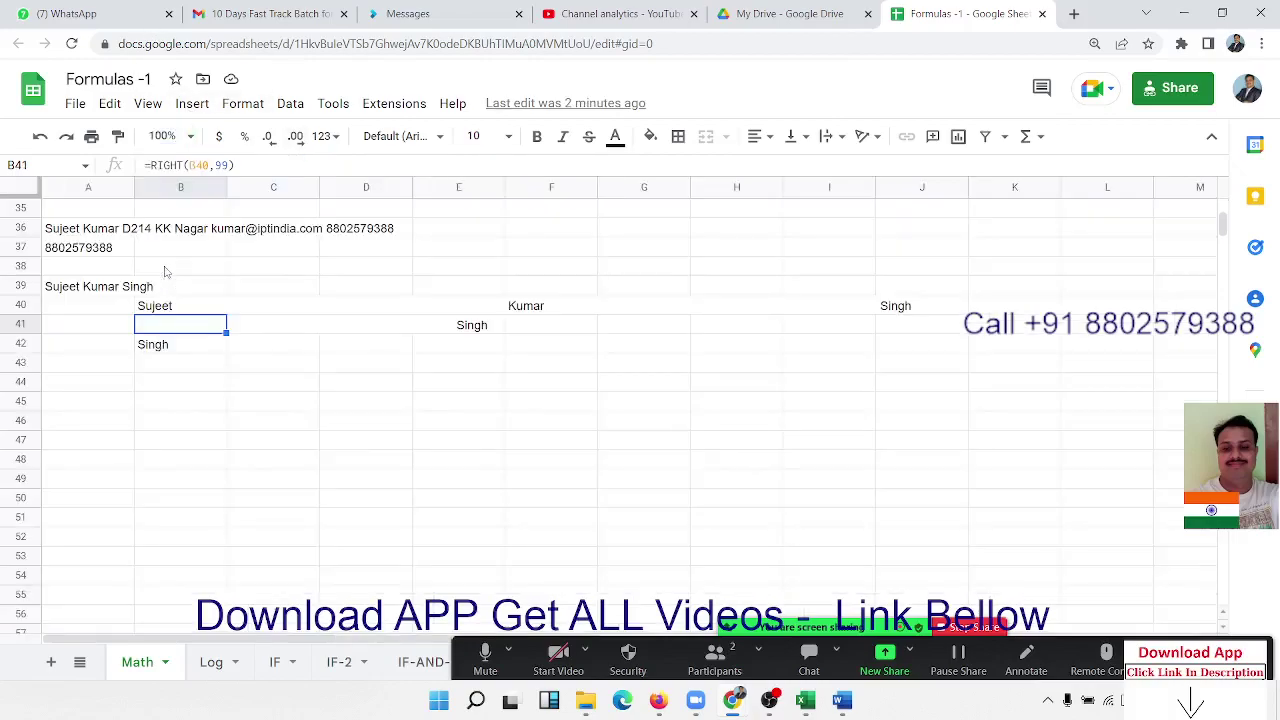
click(175, 308)
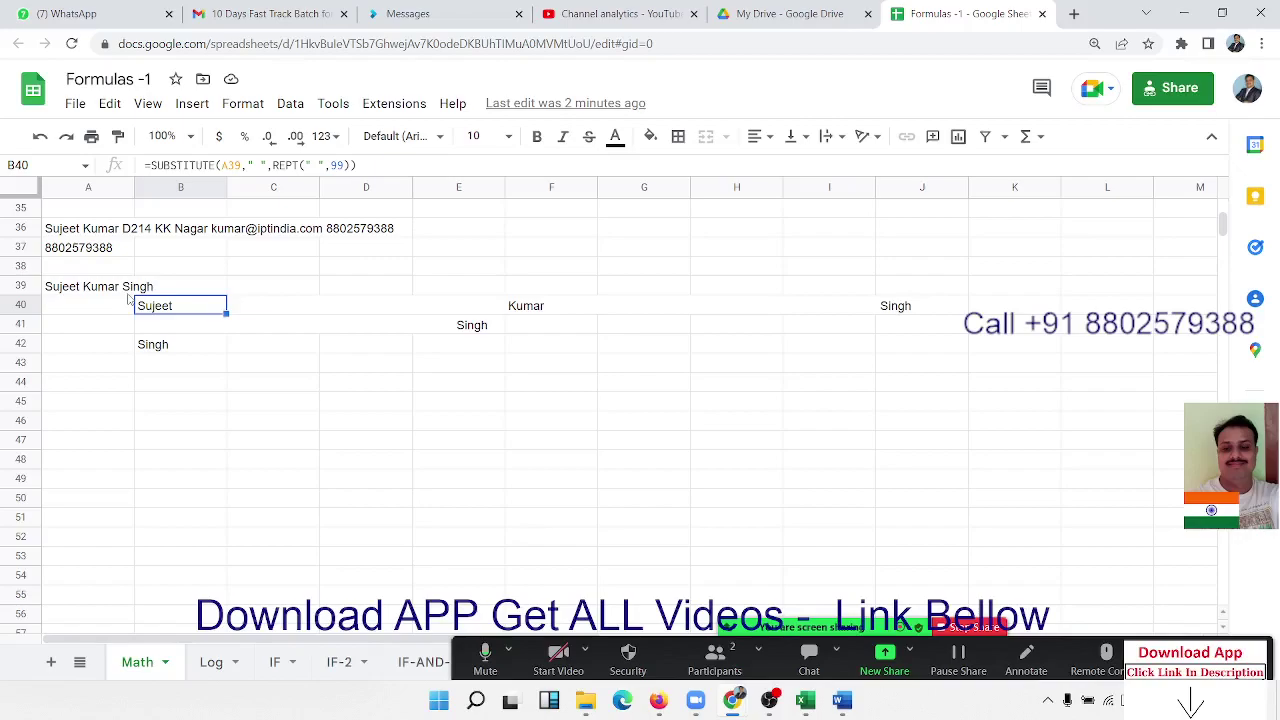
click(300, 165)
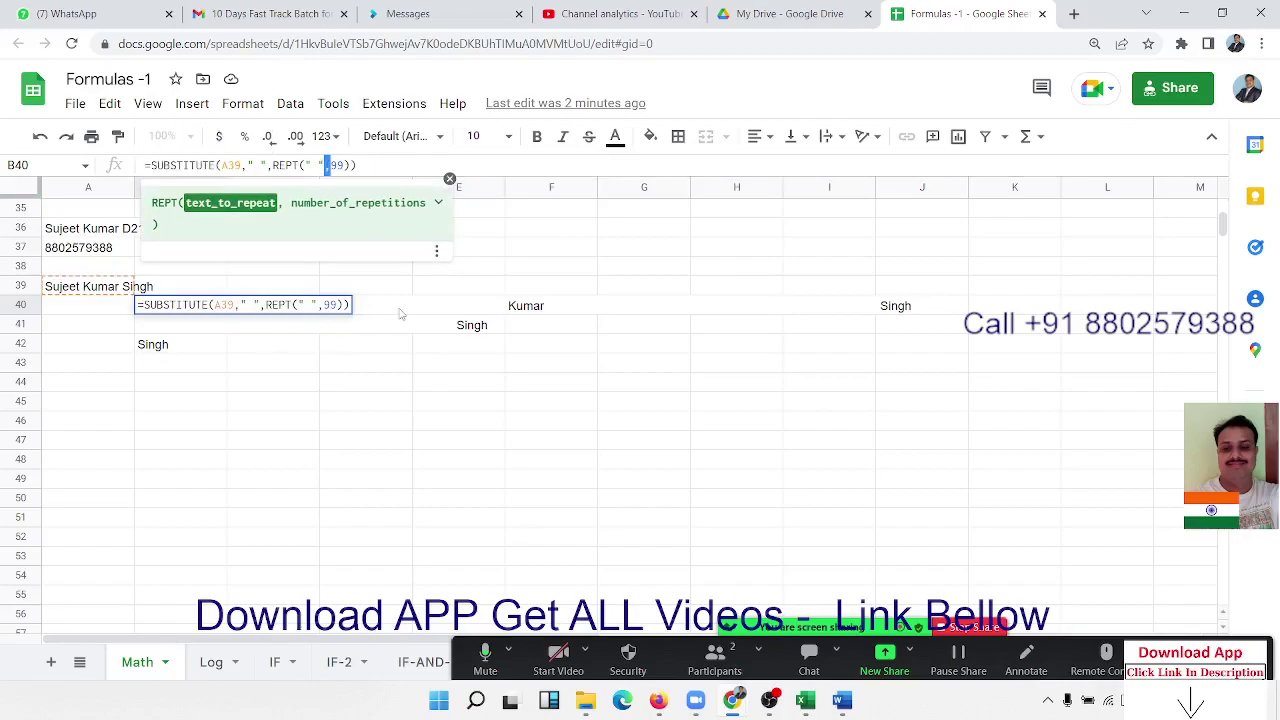
key(Return)
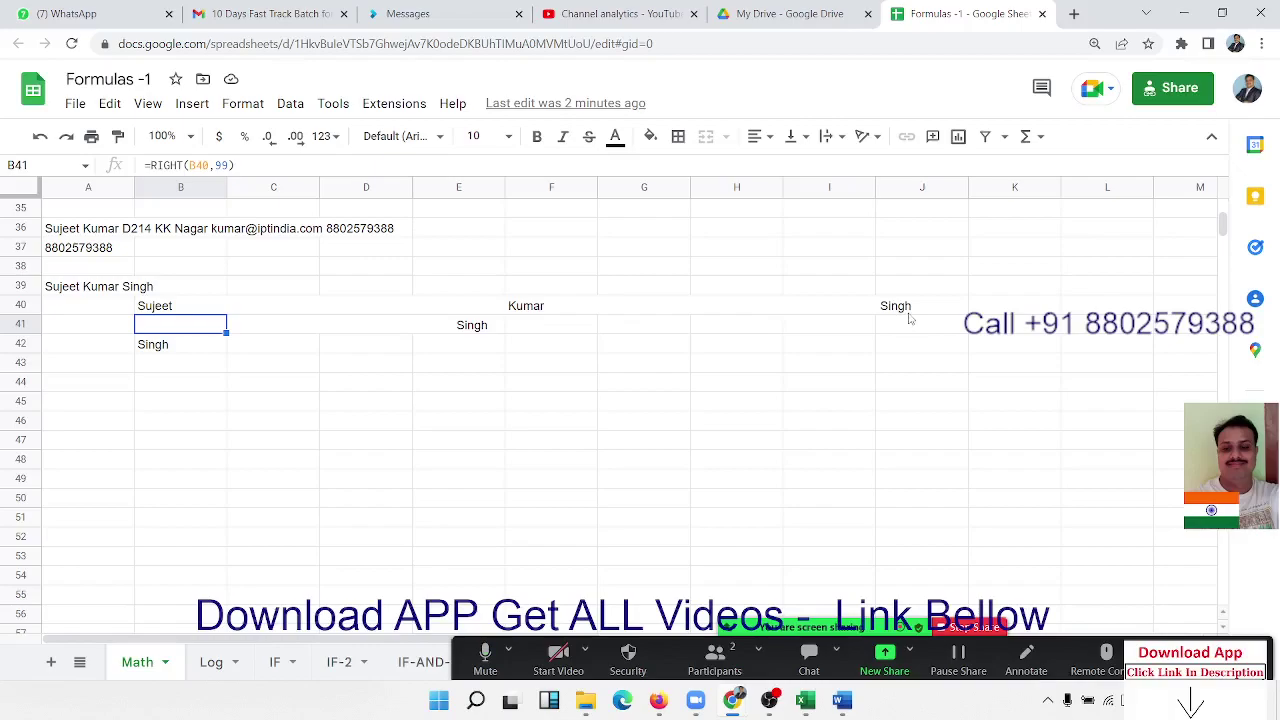
Review the RIGHT formula in B41 and the TRIM formula in B42, then select C43
double_click(175, 323)
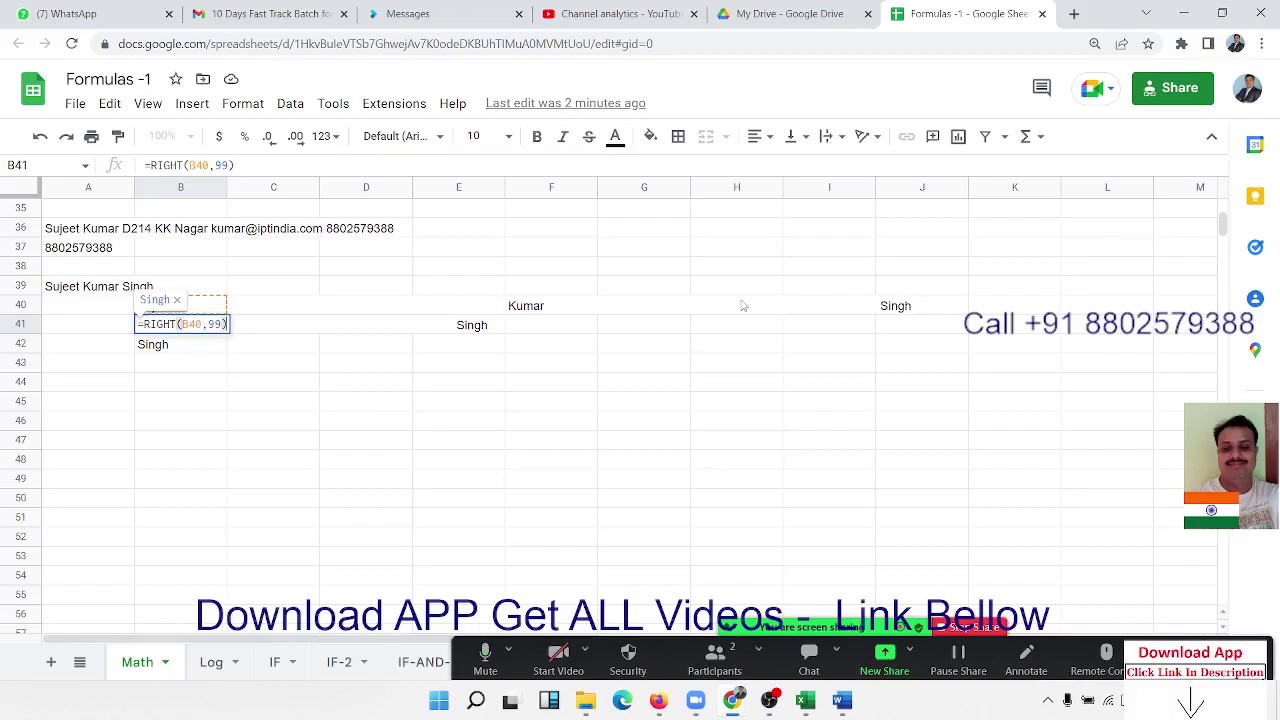
key(Return)
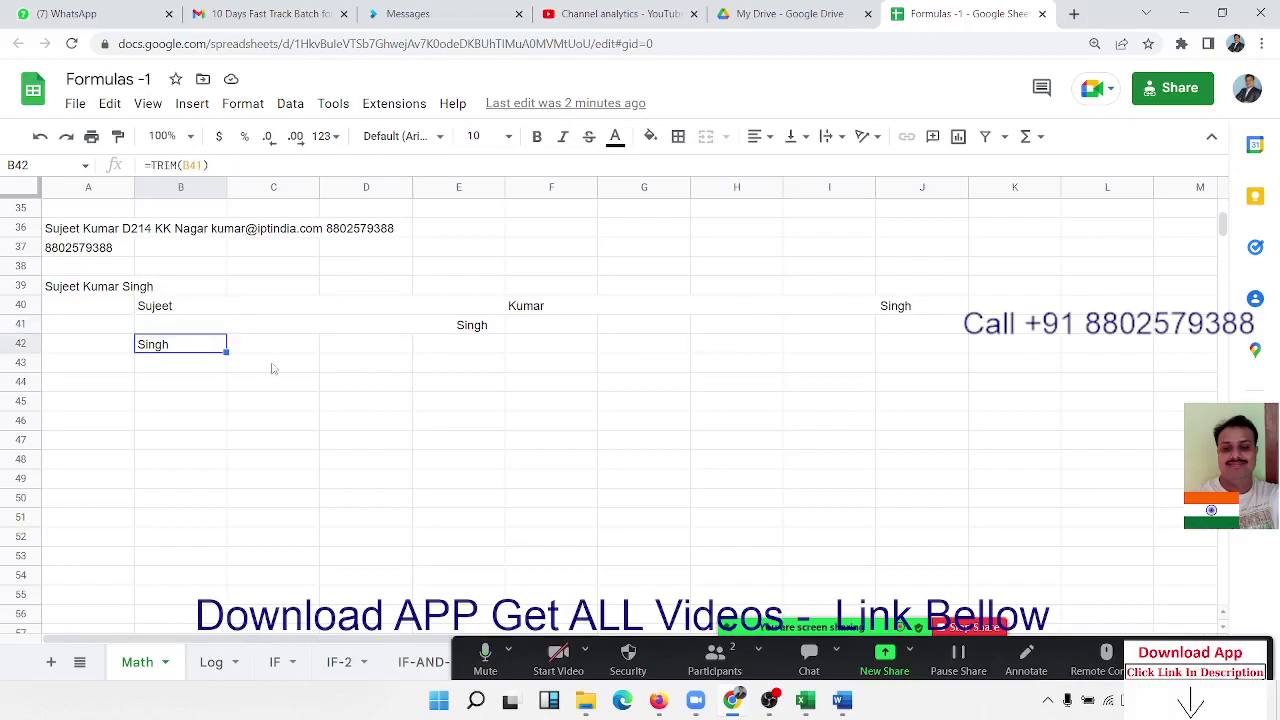
key(Up)
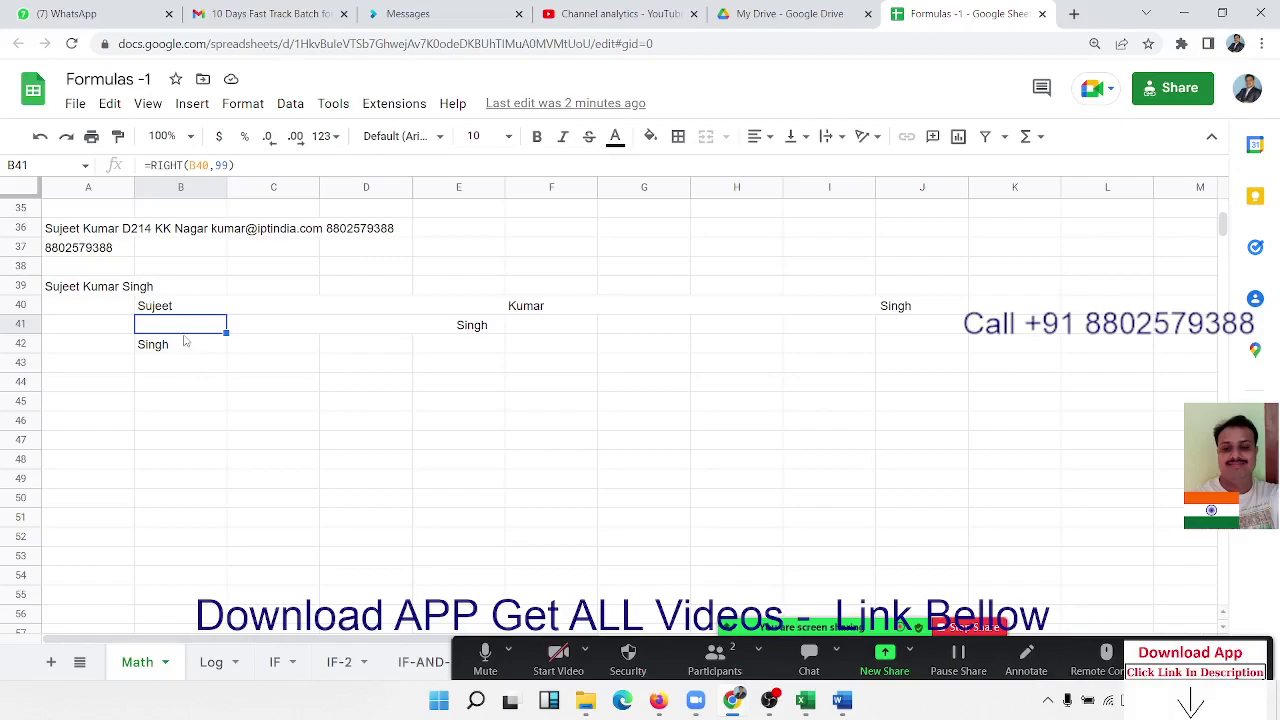
double_click(167, 343)
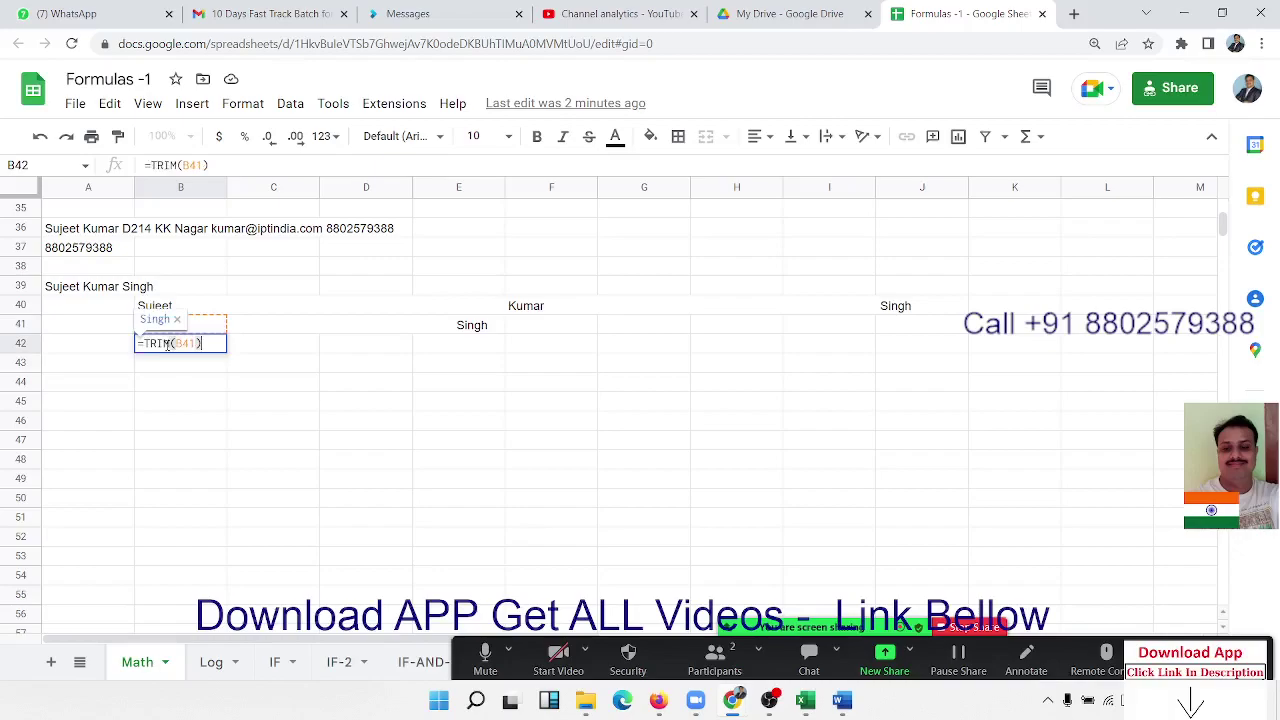
key(Return)
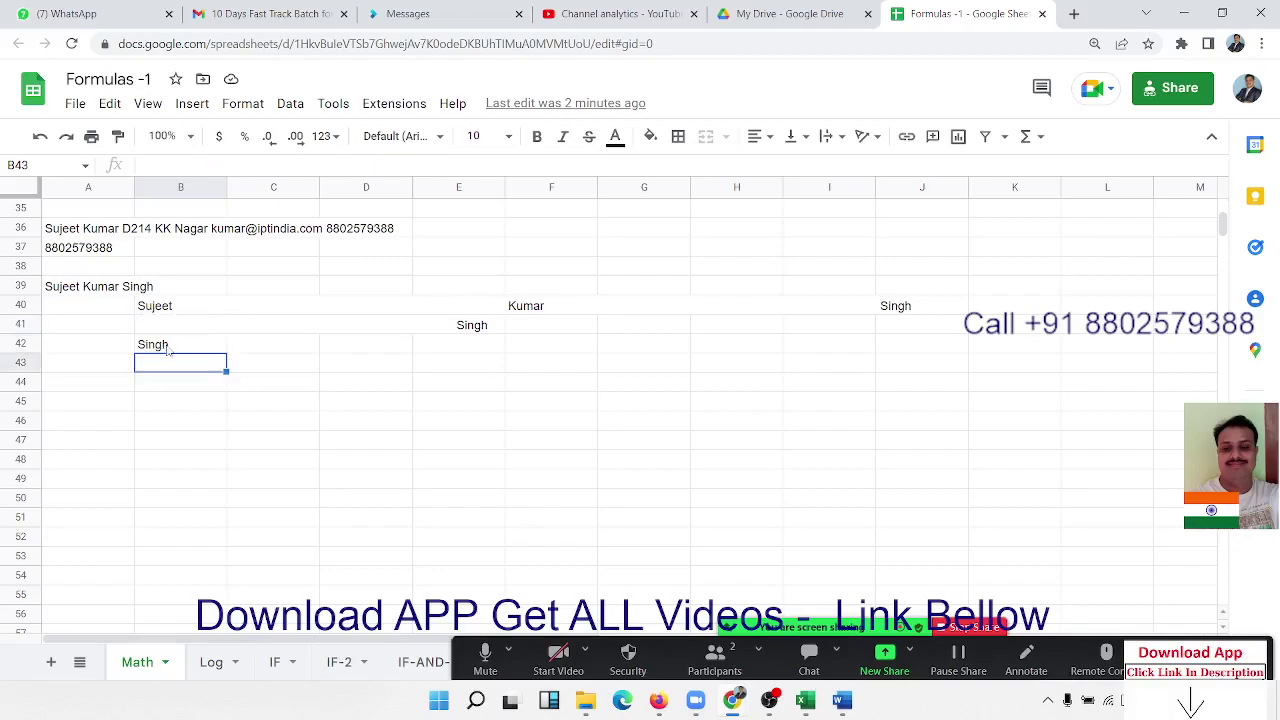
click(313, 369)
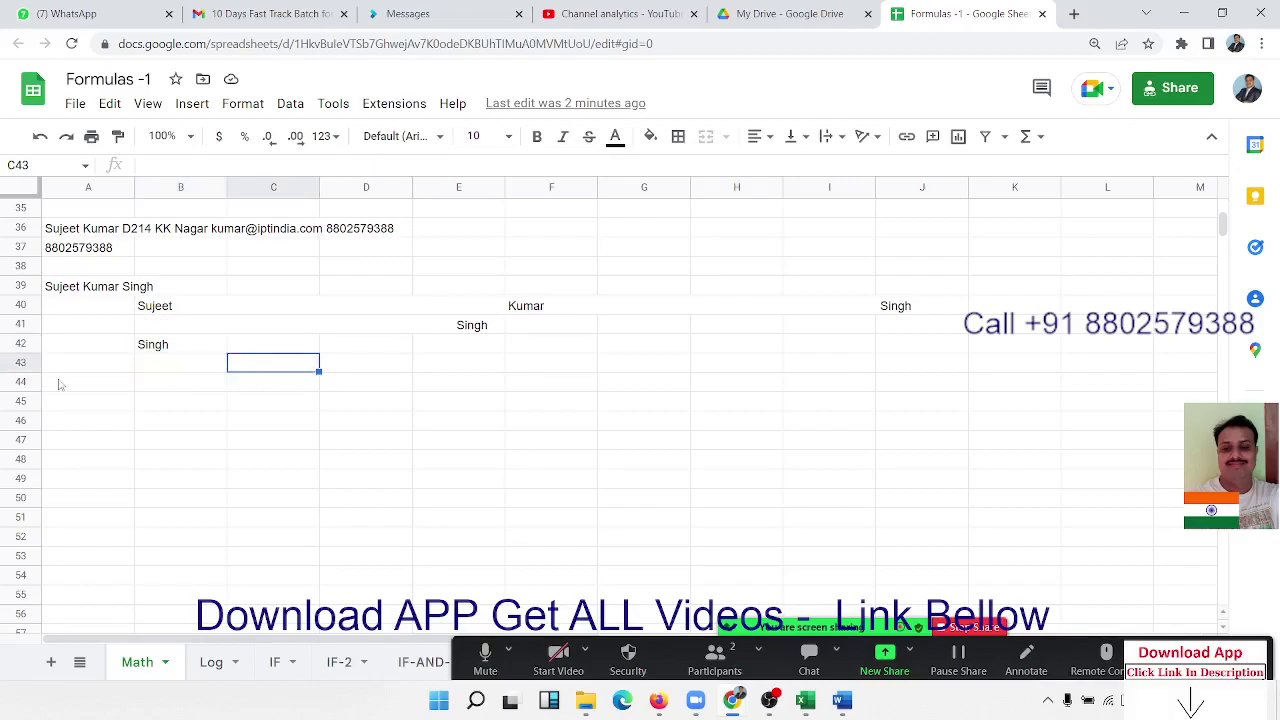
click(172, 400)
scroll(698, 374, up, 5)
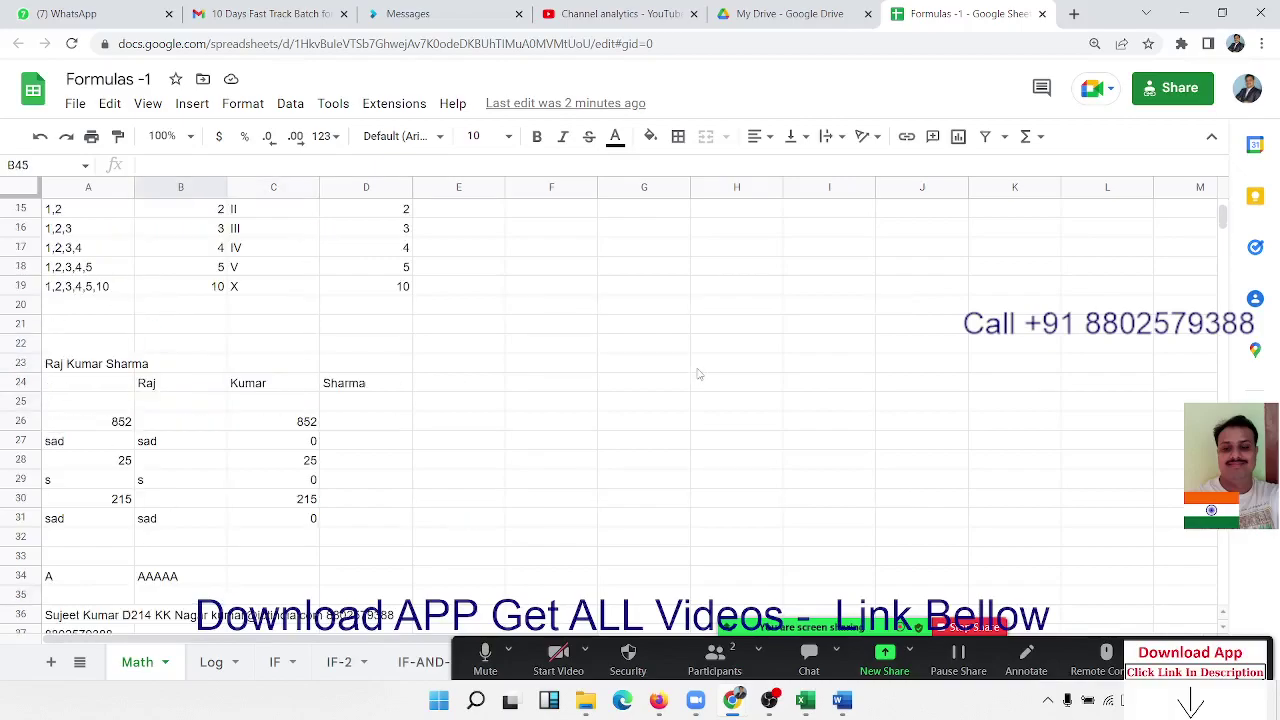
scroll(698, 374, up, 5)
scroll(698, 374, down, 5)
scroll(698, 374, down, 5)
scroll(698, 374, up, 5)
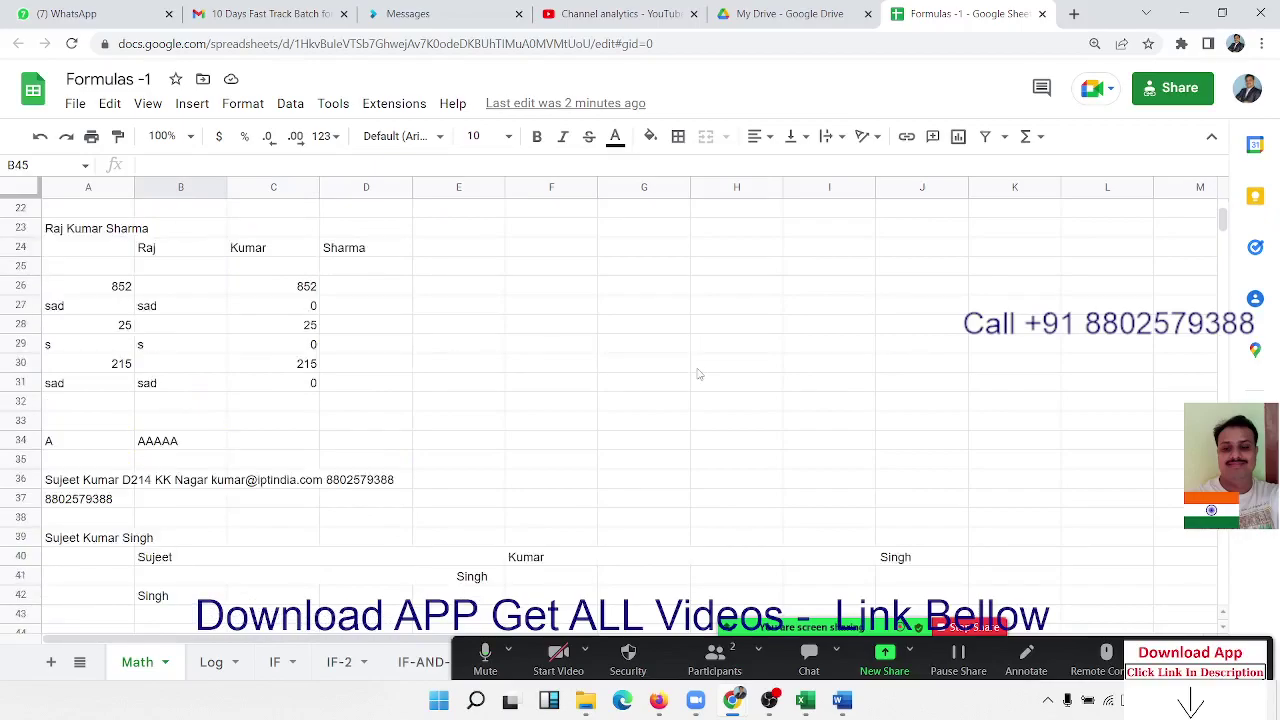
scroll(698, 374, down, 2)
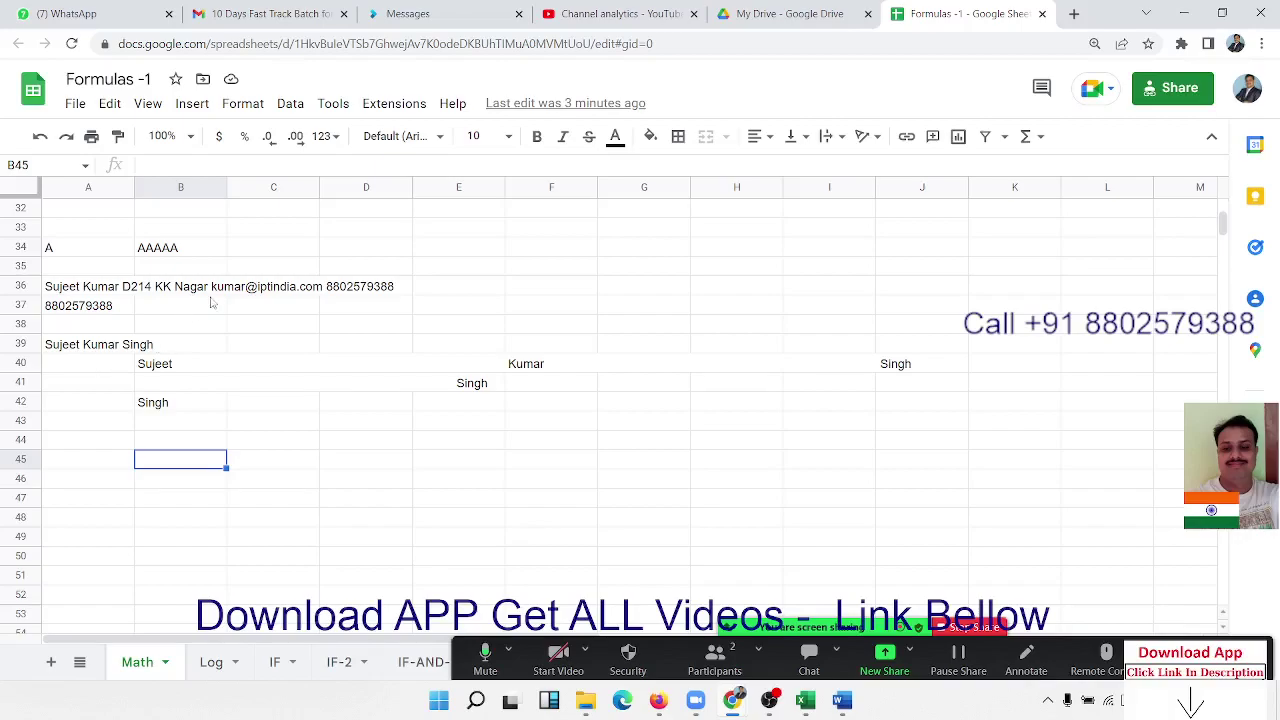
scroll(248, 342, up, 10)
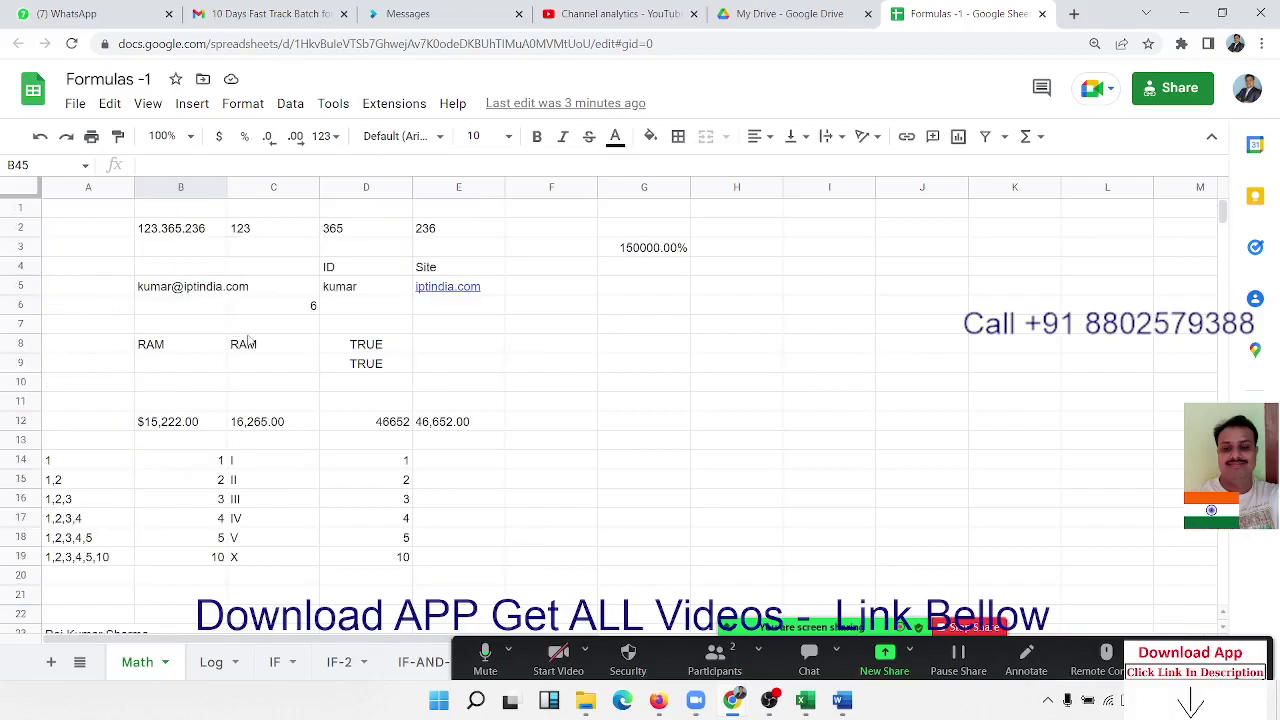
scroll(248, 342, down, 3)
scroll(249, 343, down, 3)
scroll(250, 344, down, 3)
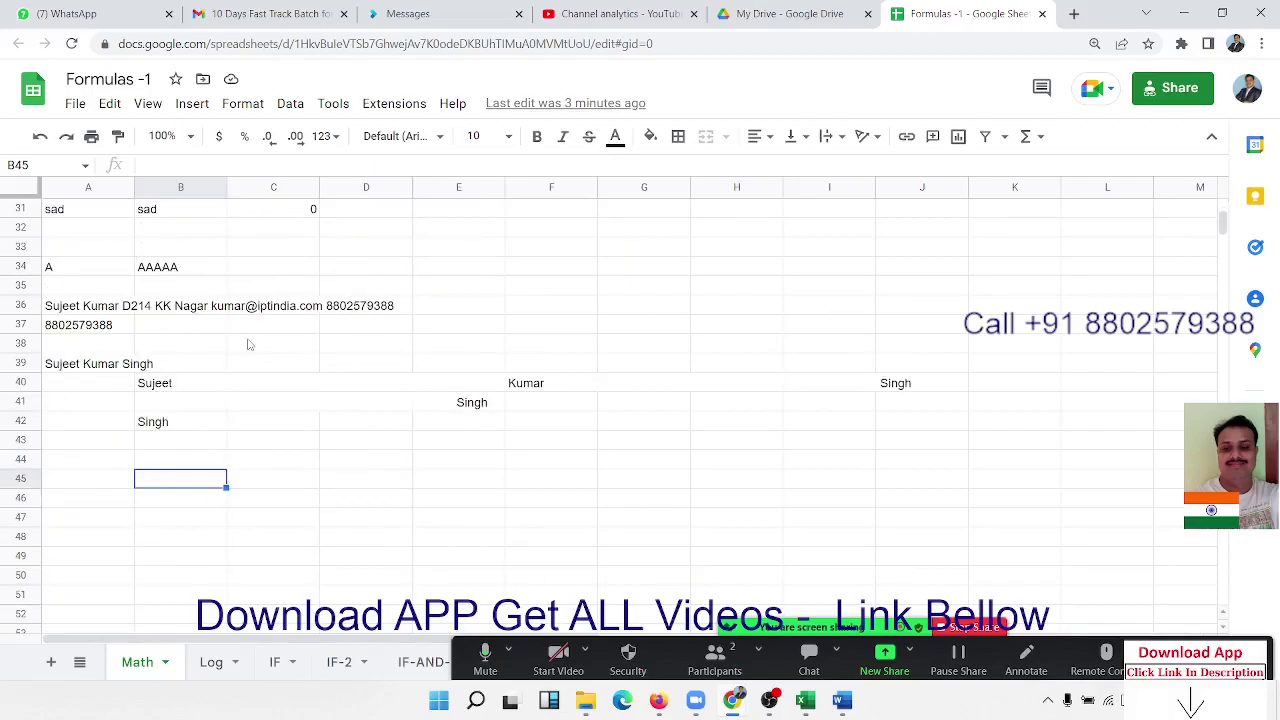
scroll(249, 344, up, 3)
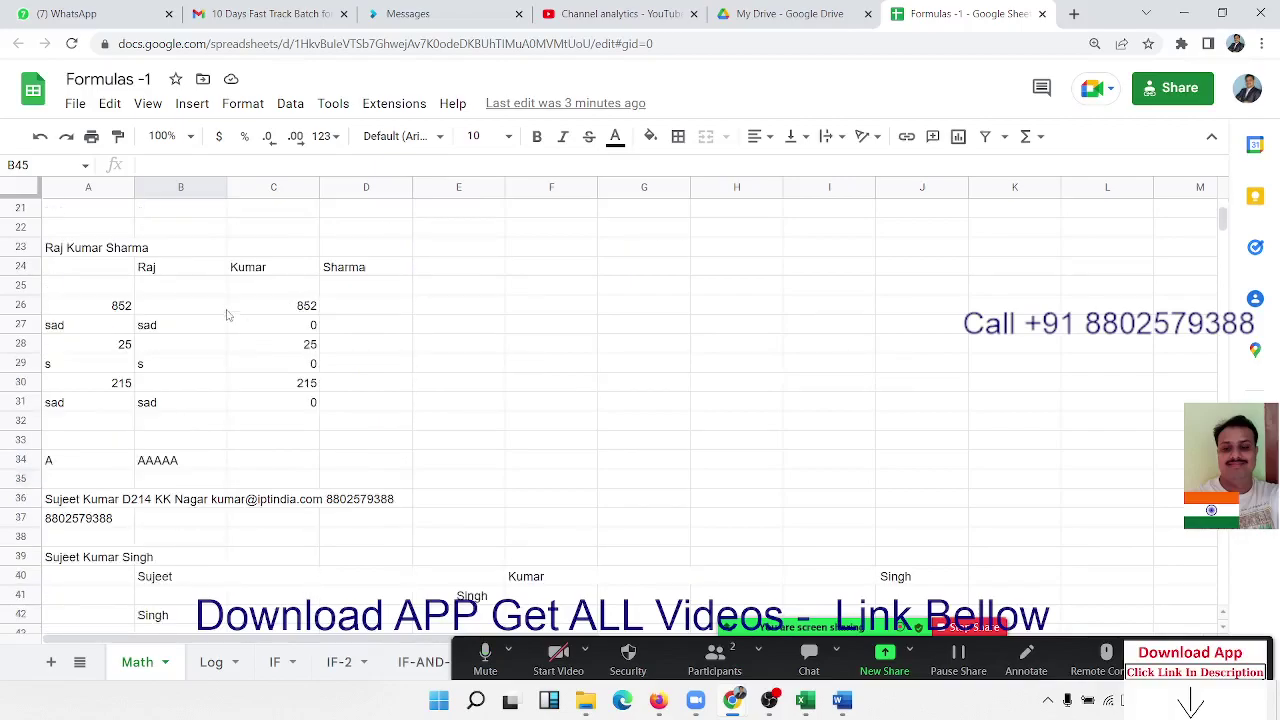
click(199, 275)
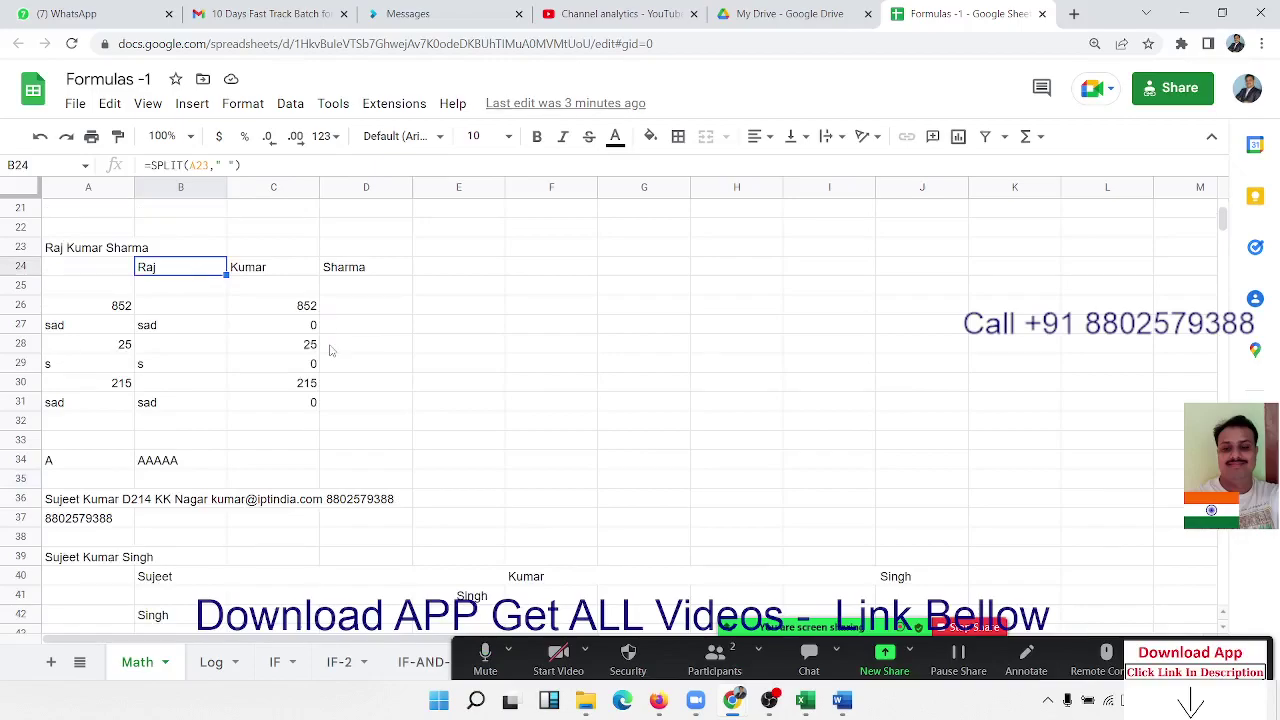
scroll(331, 350, down, 6)
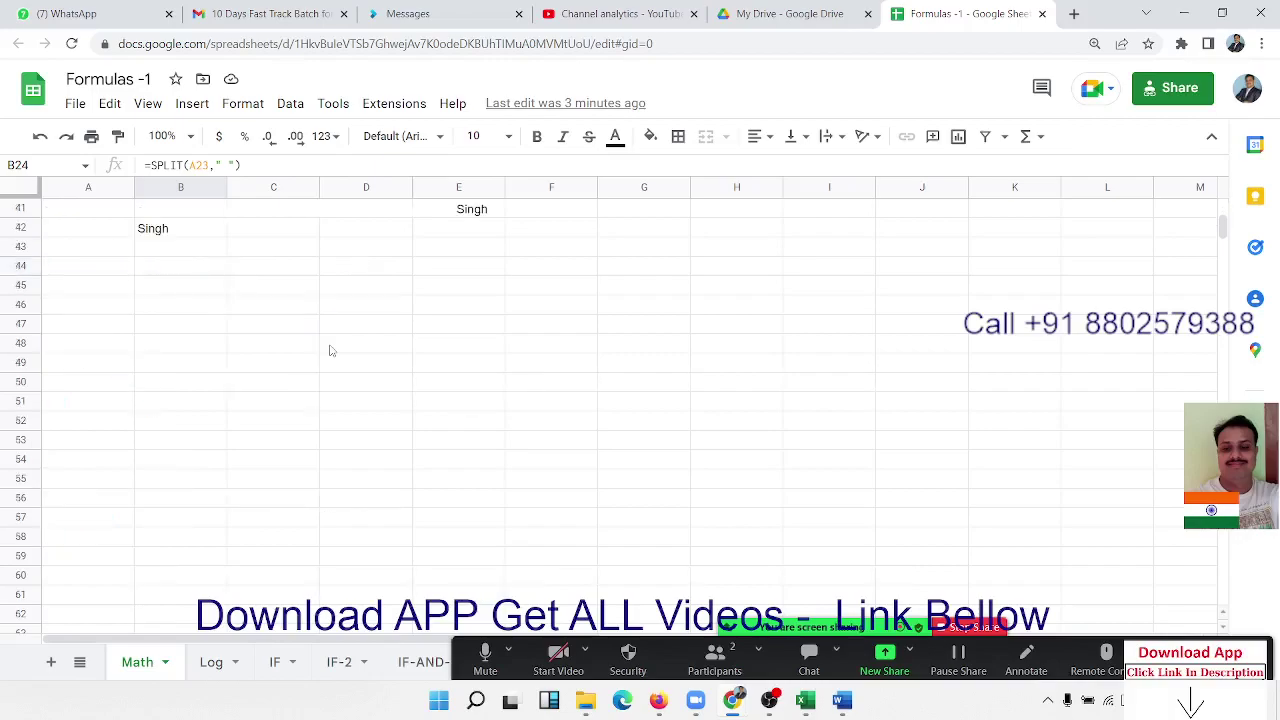
click(279, 110)
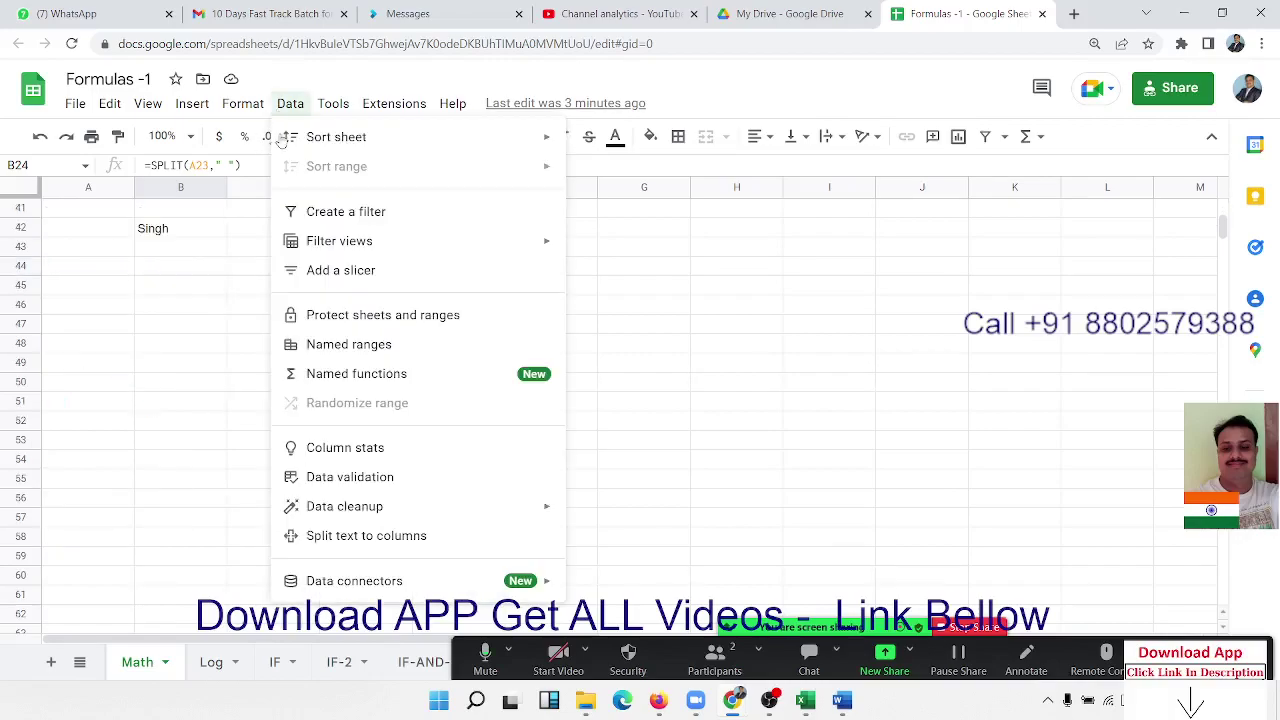
click(236, 110)
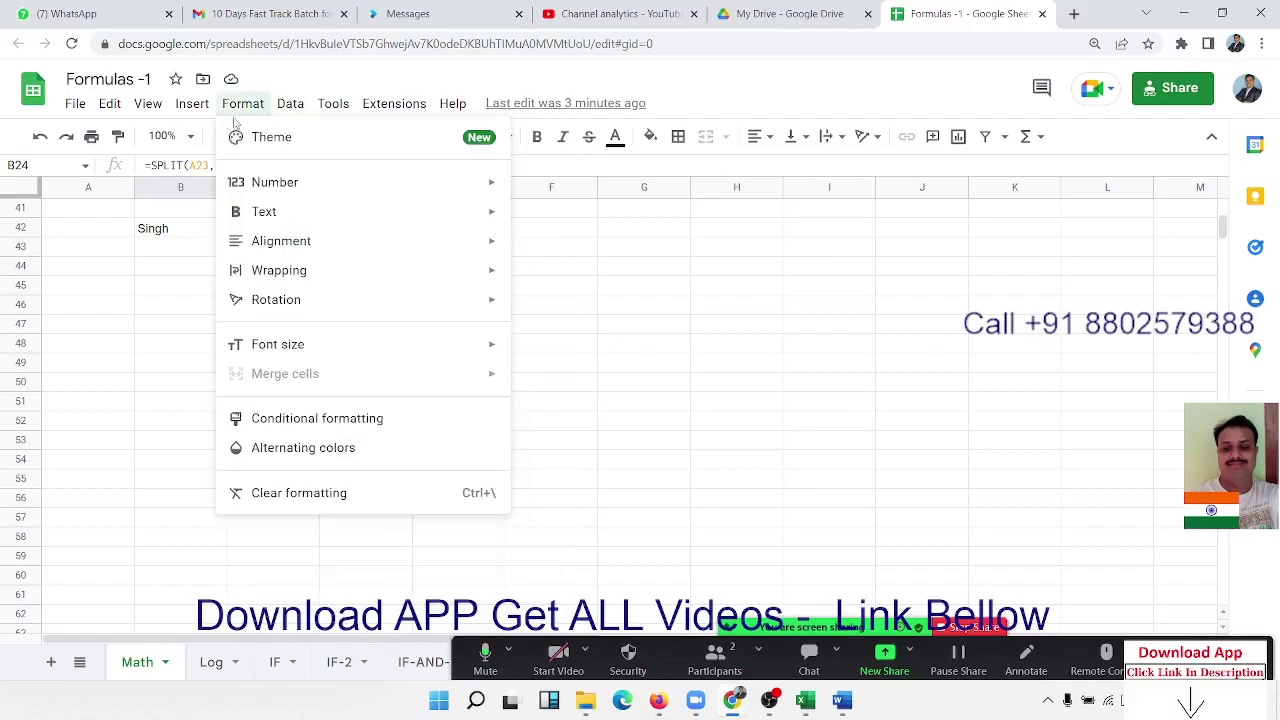
click(666, 305)
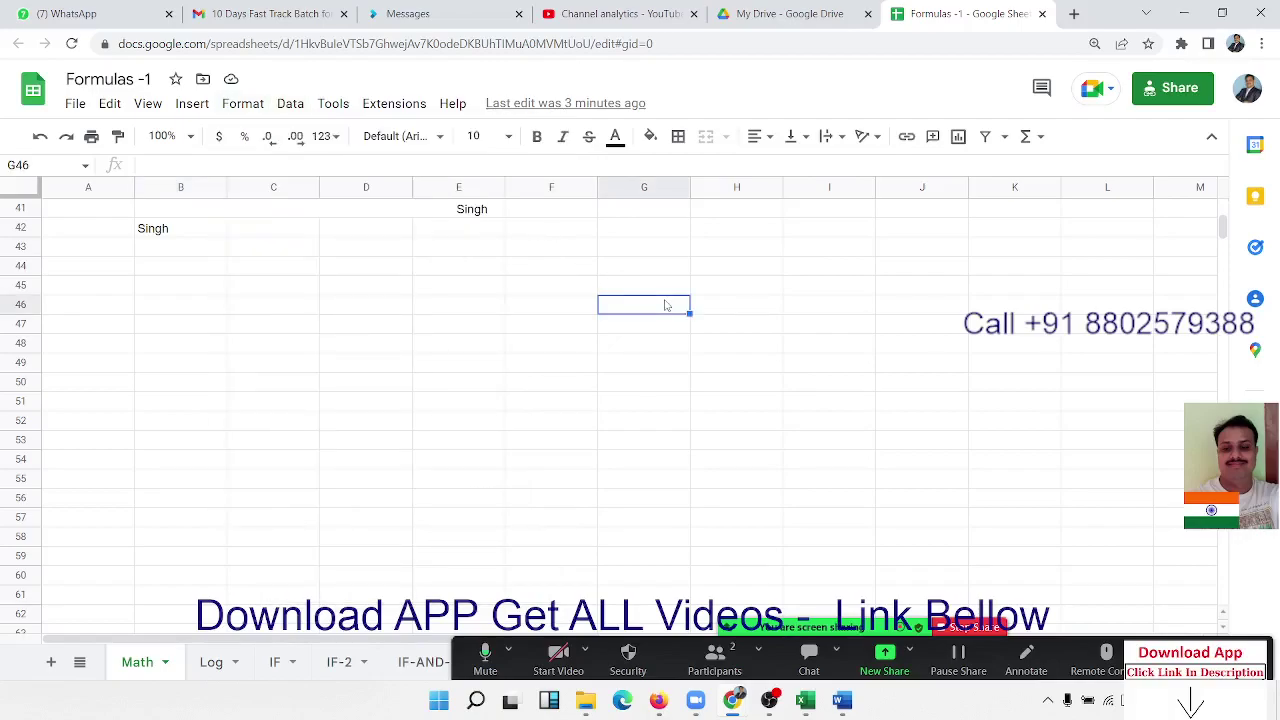